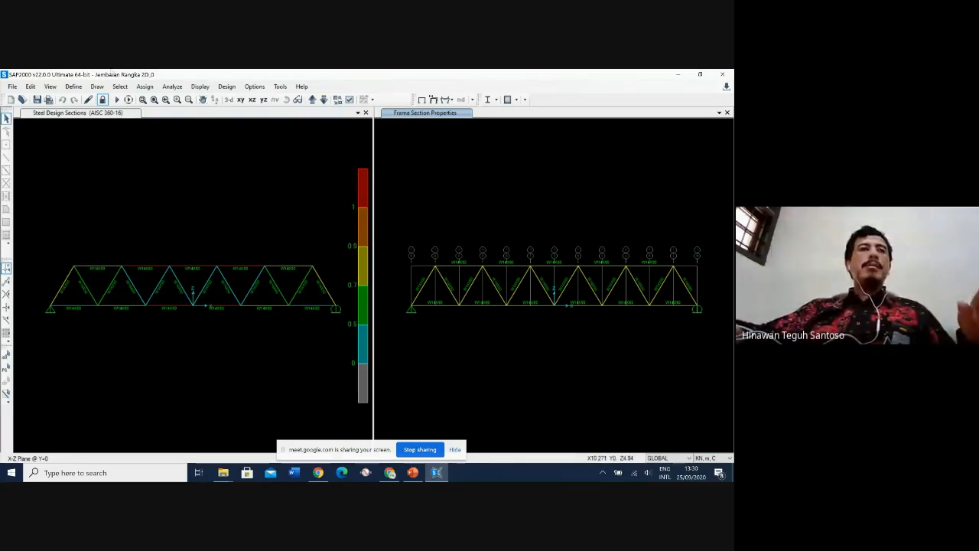
- Start a new untitled model, leave the template selection, and set the working units to KN, m, C
left_click(12, 86)
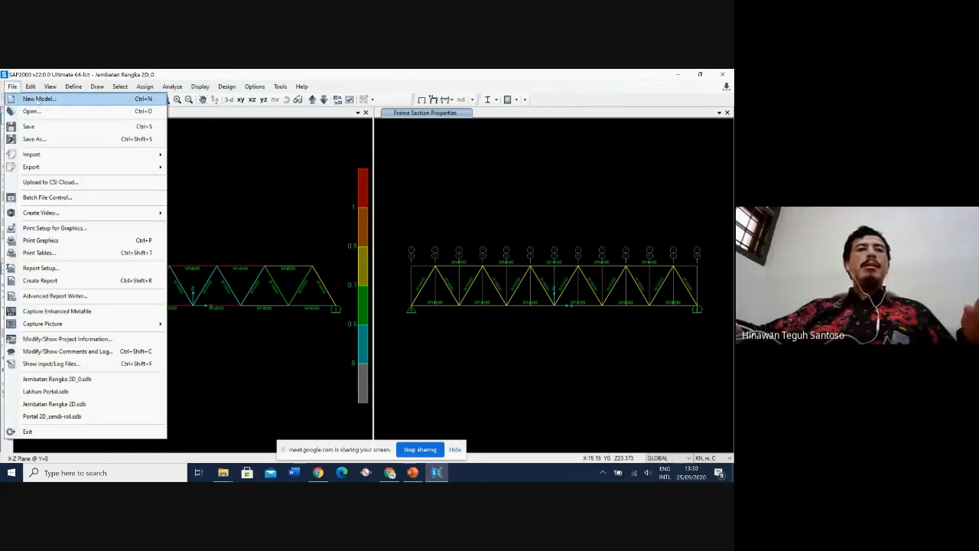
left_click(231, 79)
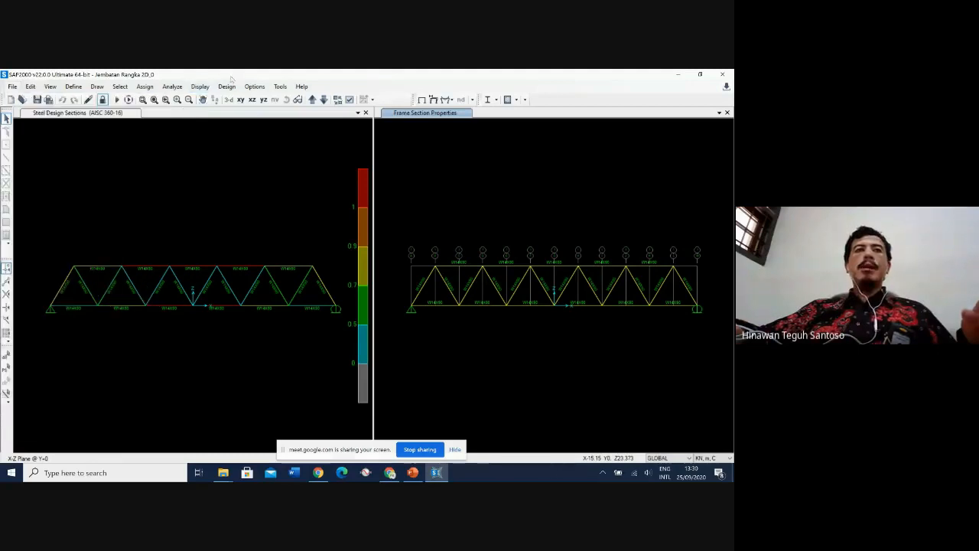
left_click(10, 99)
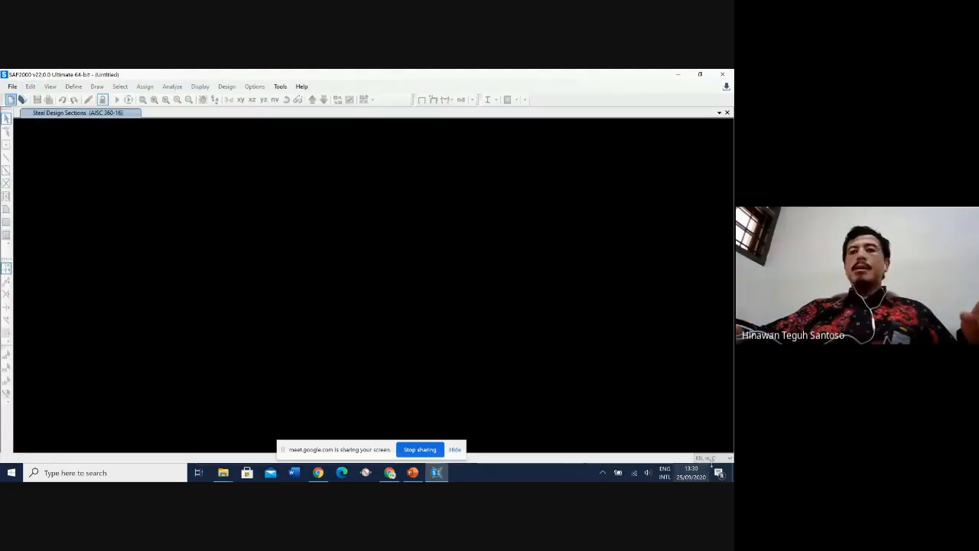
left_click(531, 113)
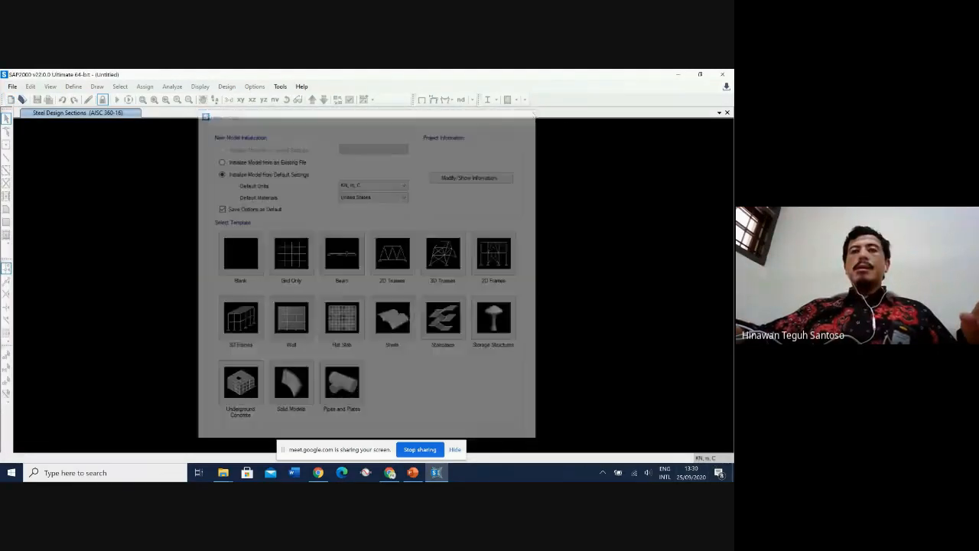
left_click(715, 457)
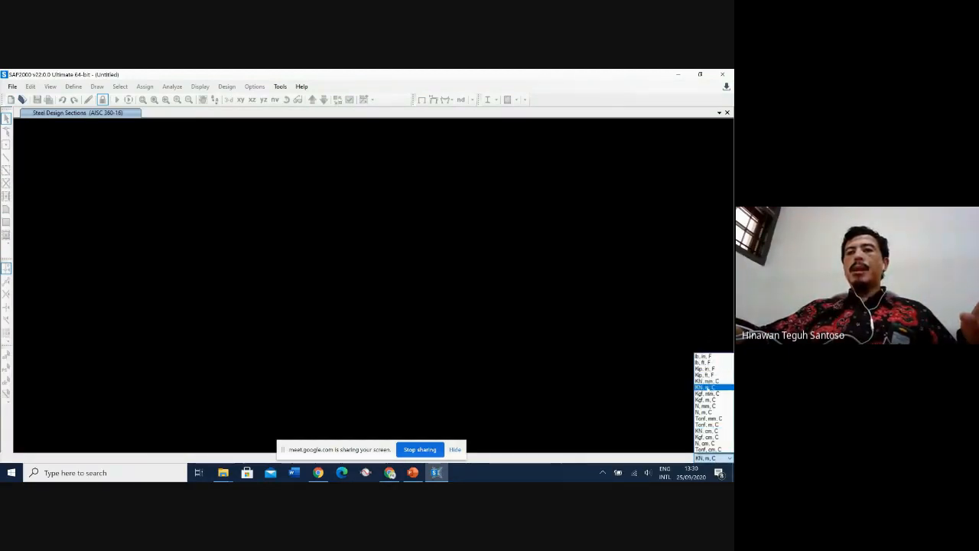
left_click(704, 387)
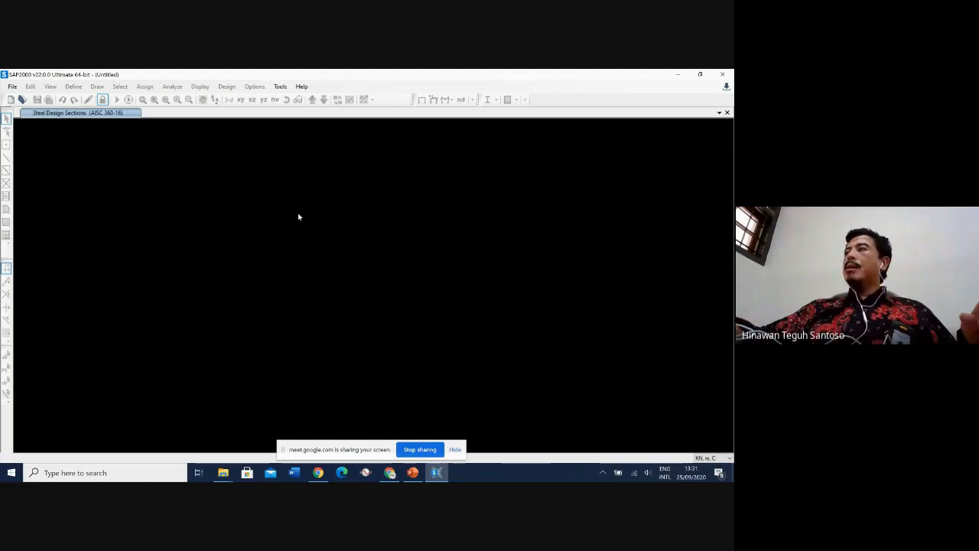
- Start a new model from default settings in KN, m, C using the 2D Trusses template
left_click(357, 444)
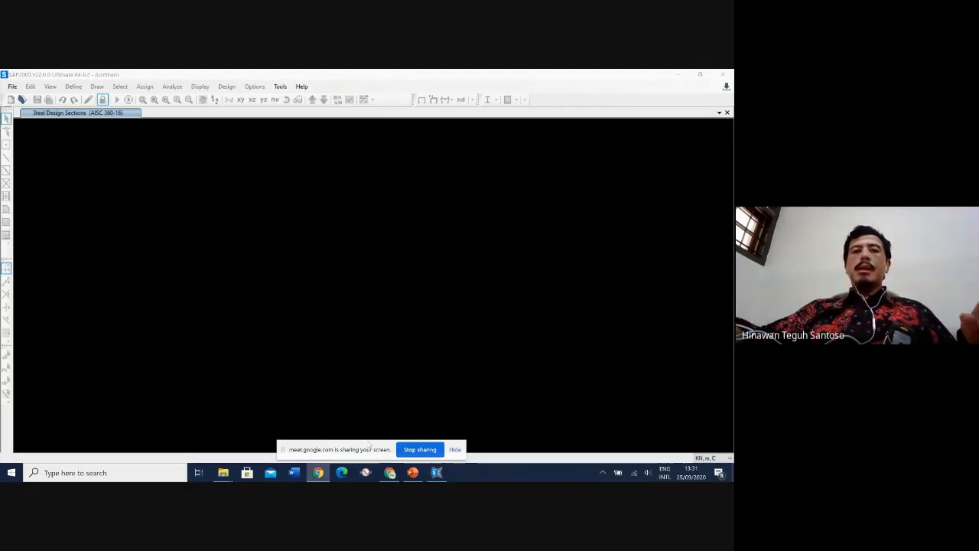
left_click_drag(369, 442, 621, 83)
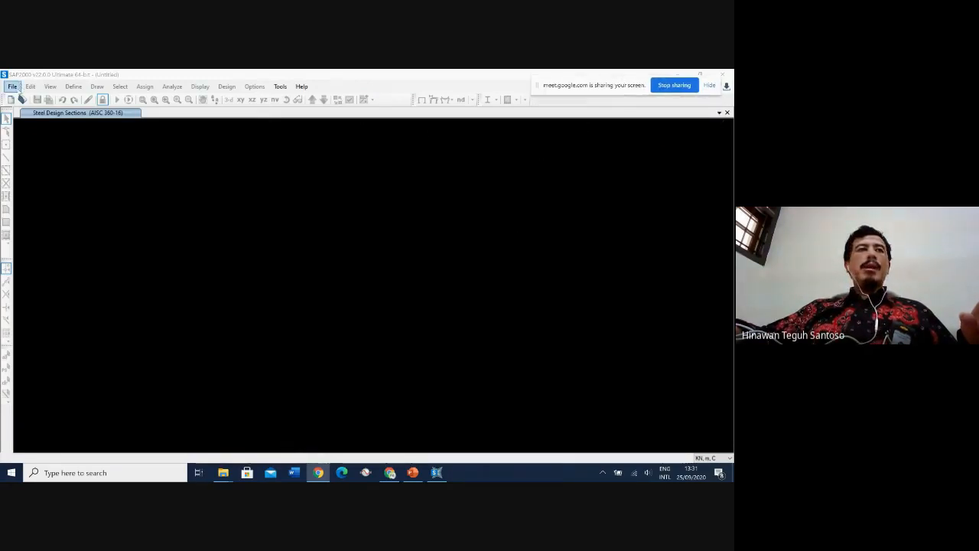
left_click(13, 87)
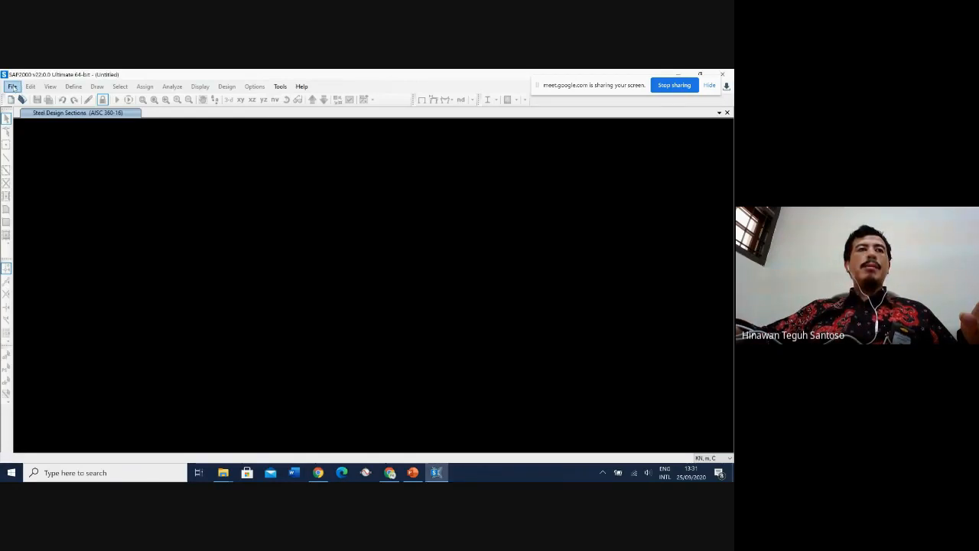
left_click(13, 87)
left_click(23, 99)
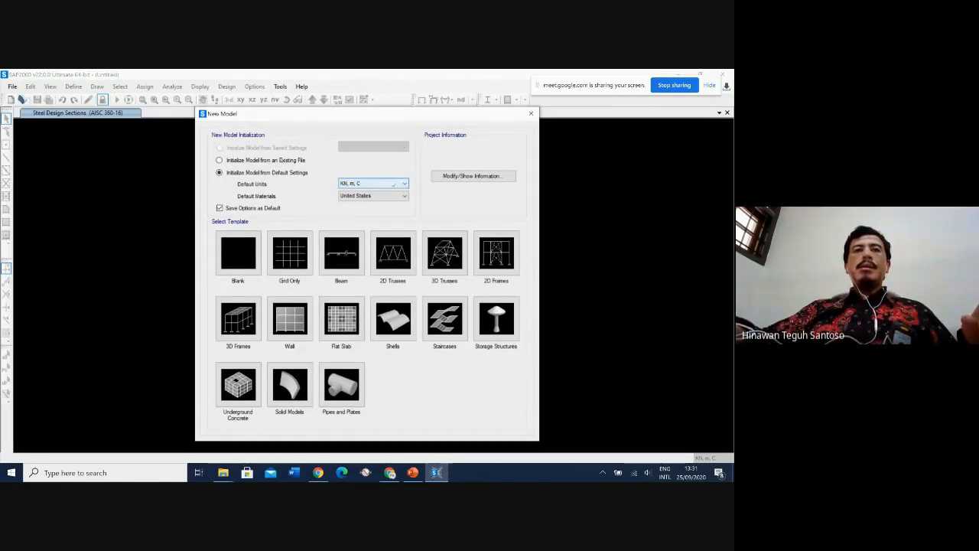
left_click(405, 271)
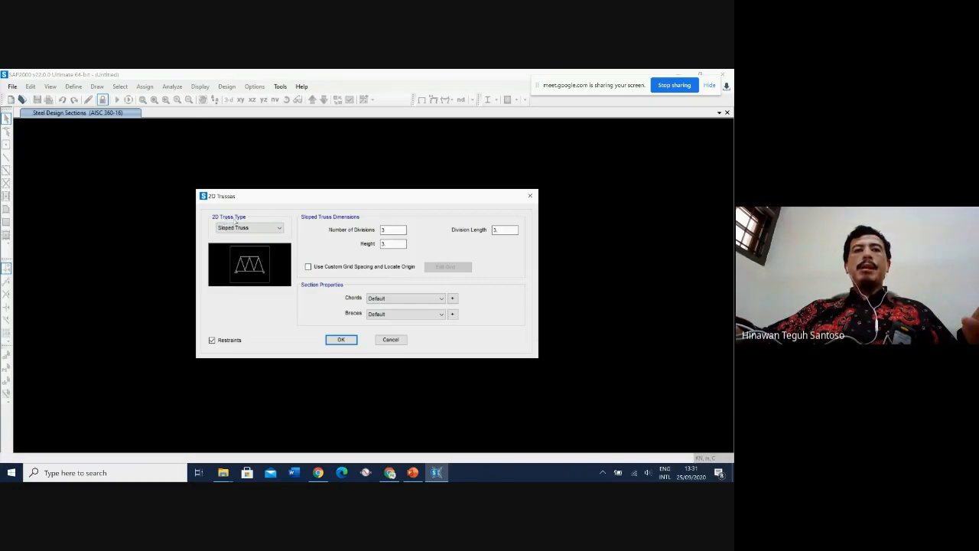
- Preview the Vertical Truss and Pratt Truss types, and return the 2D truss type to Sloped Truss
left_click(251, 227)
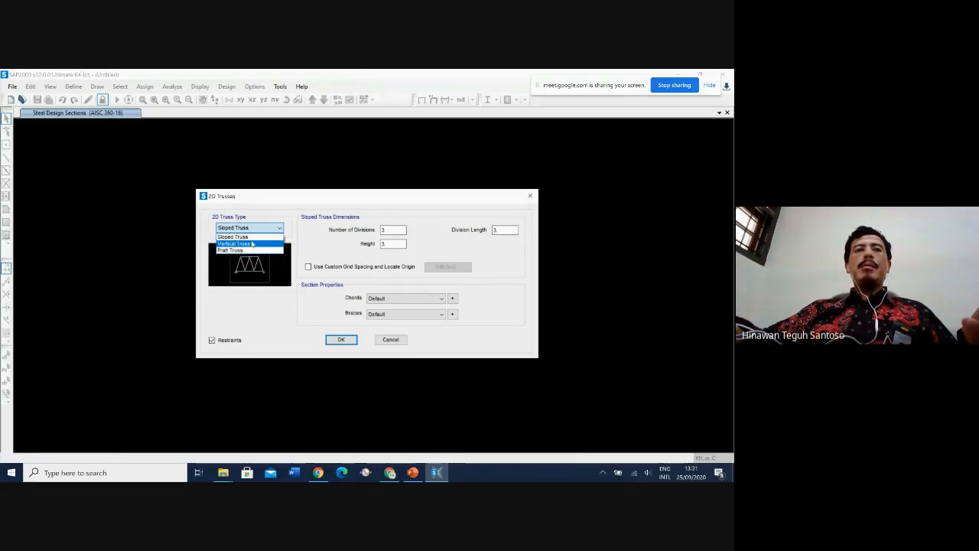
left_click(236, 243)
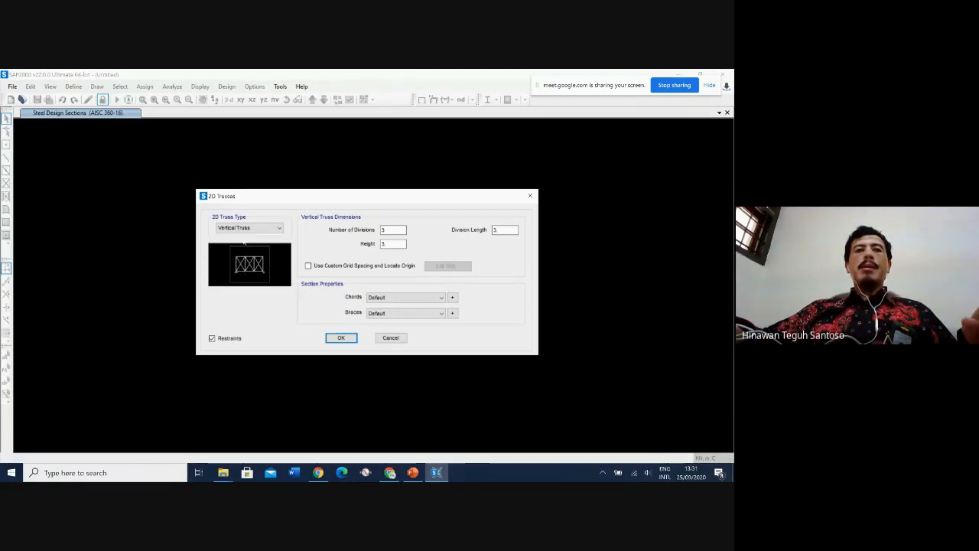
left_click(245, 227)
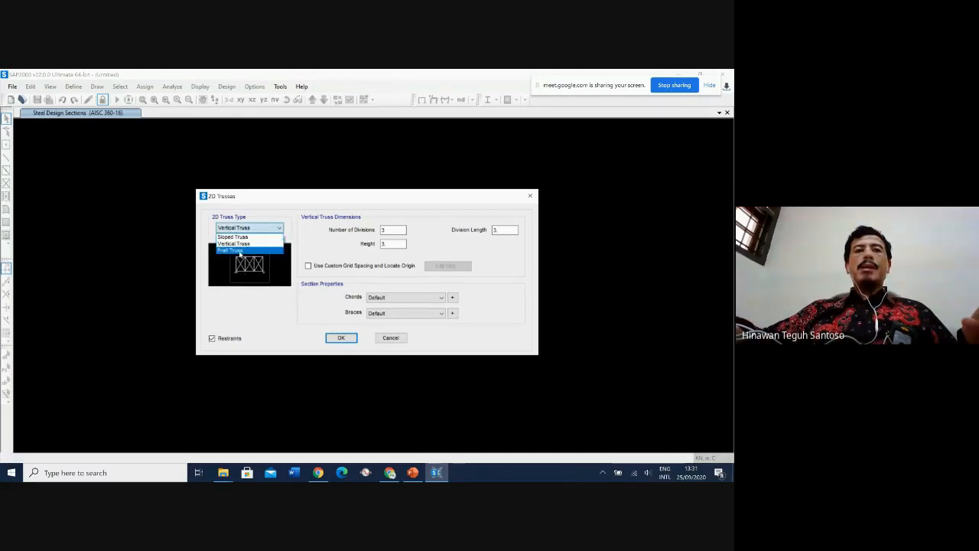
left_click(241, 252)
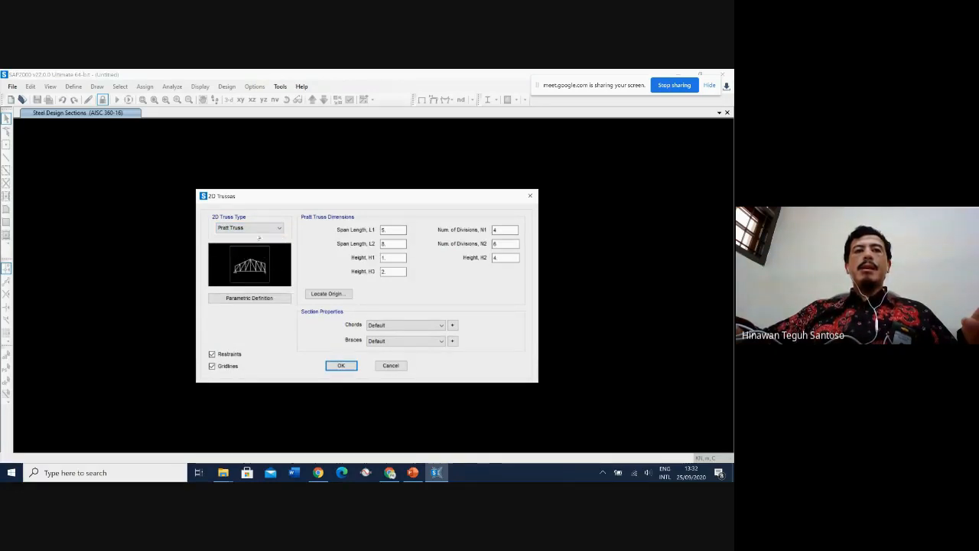
left_click(252, 228)
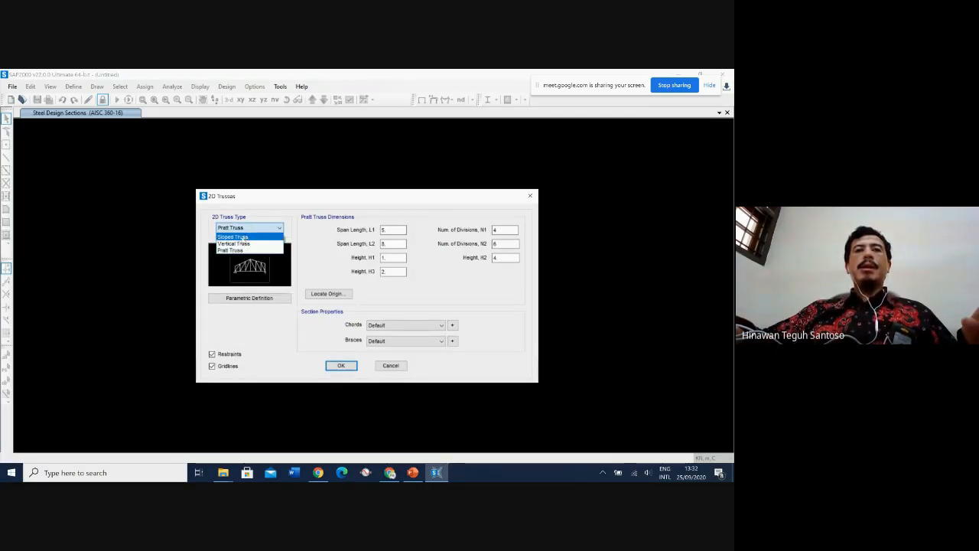
left_click(242, 237)
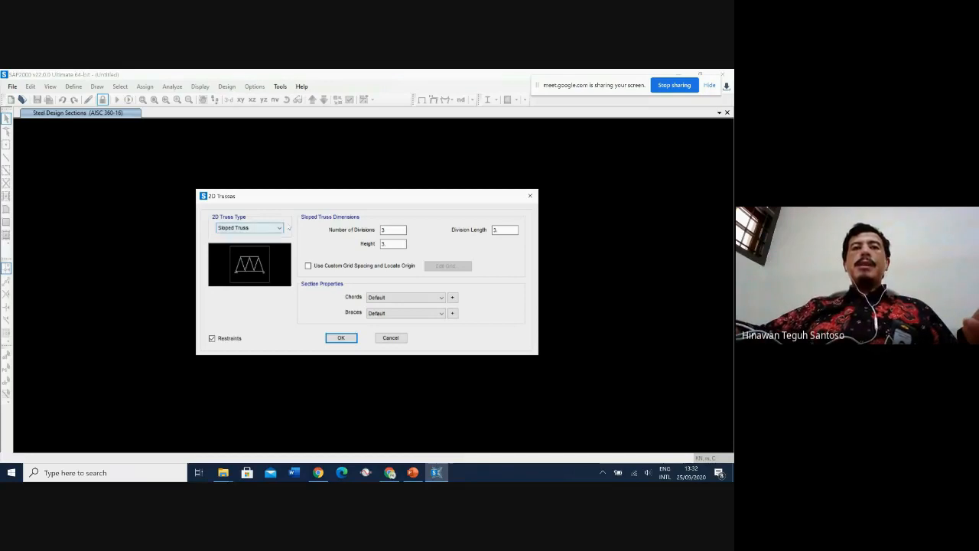
- Set the sloped truss to 6 divisions, a height of 5 m and a division length of 6 m
left_click(395, 232)
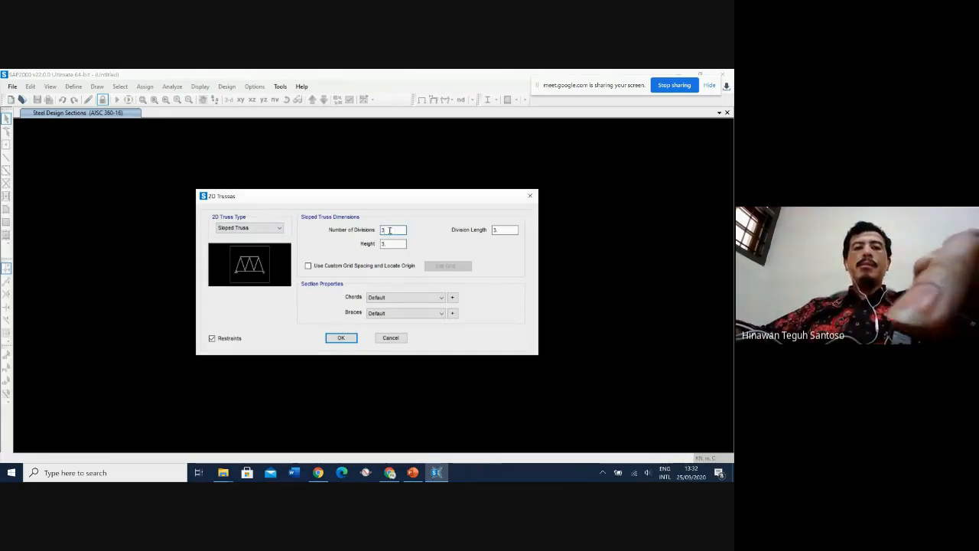
double_click(388, 230)
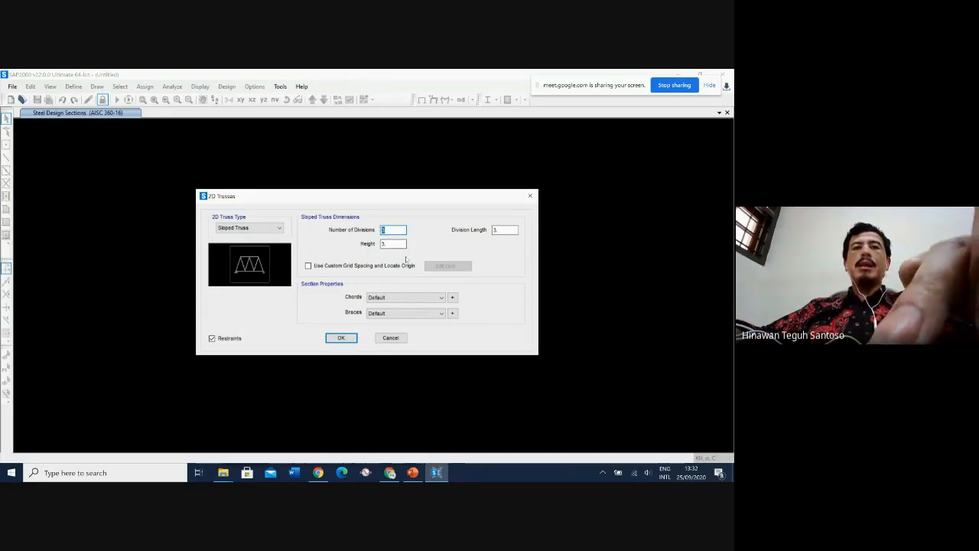
type("6")
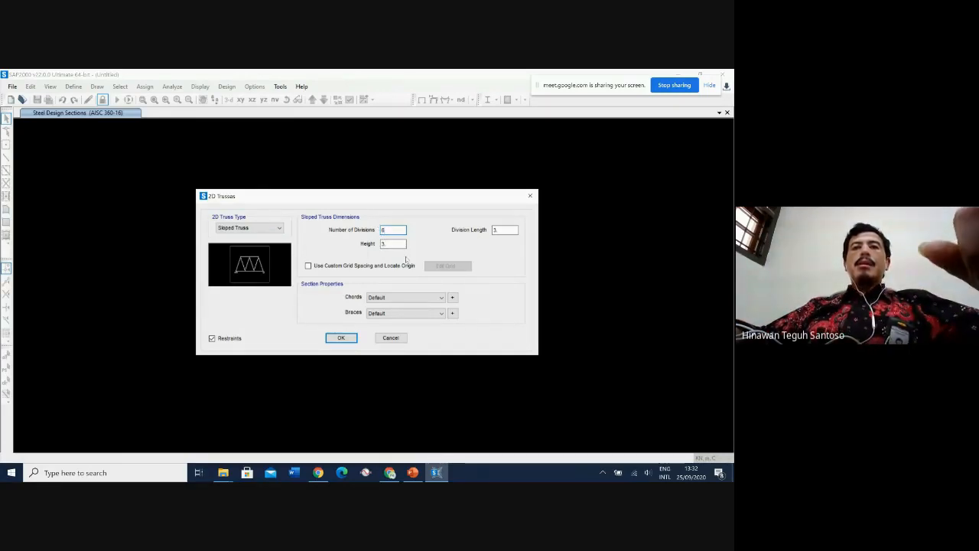
double_click(388, 244)
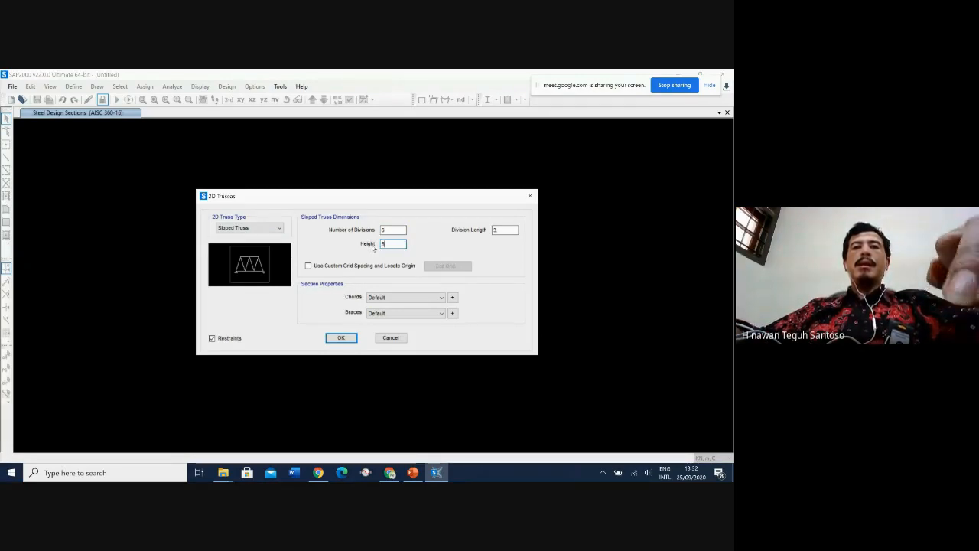
left_click(501, 230)
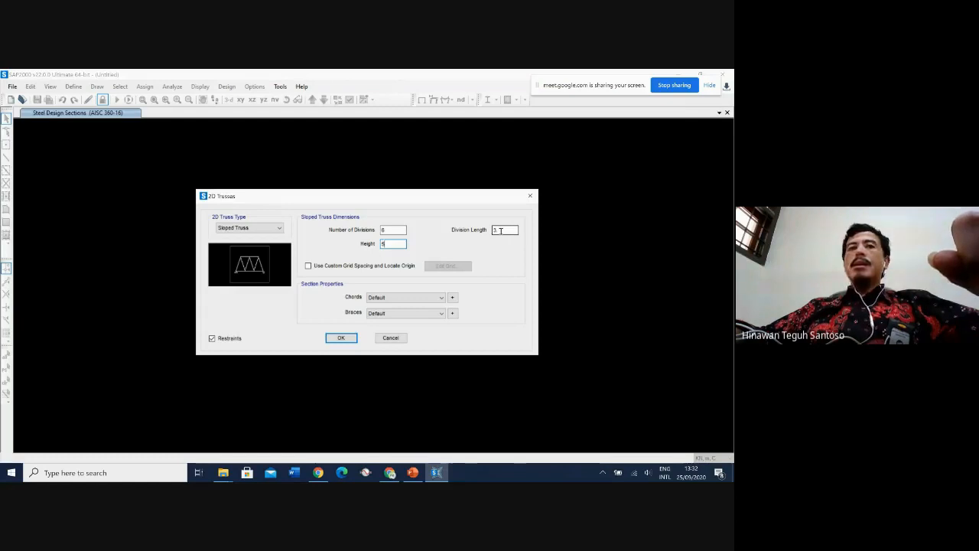
double_click(501, 231)
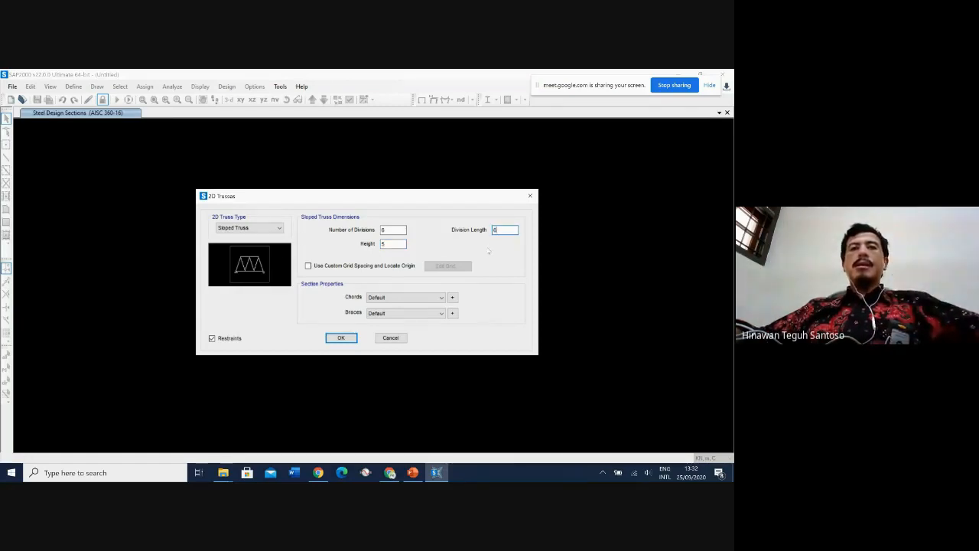
- Keep the Default section for the chords and braces and create the truss
left_click(398, 296)
left_click(390, 306)
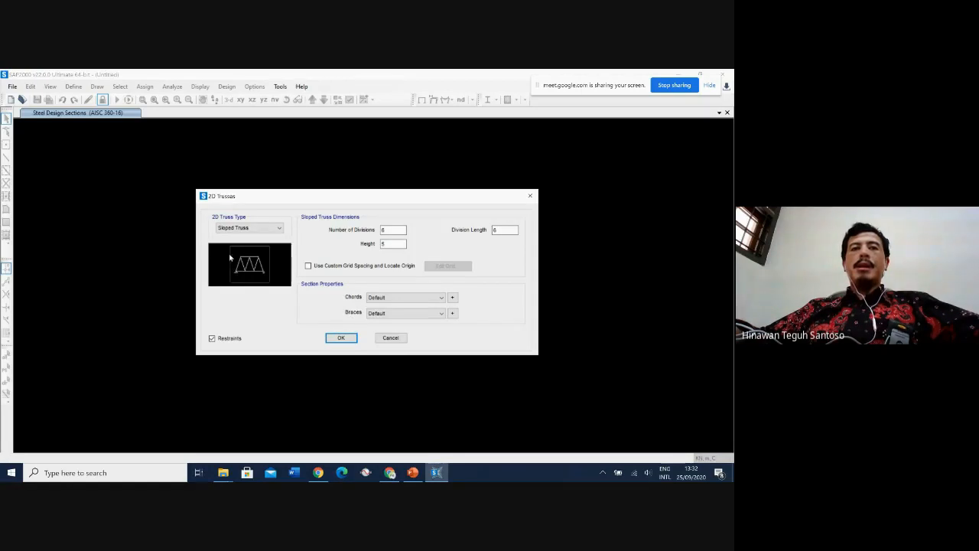
left_click(396, 297)
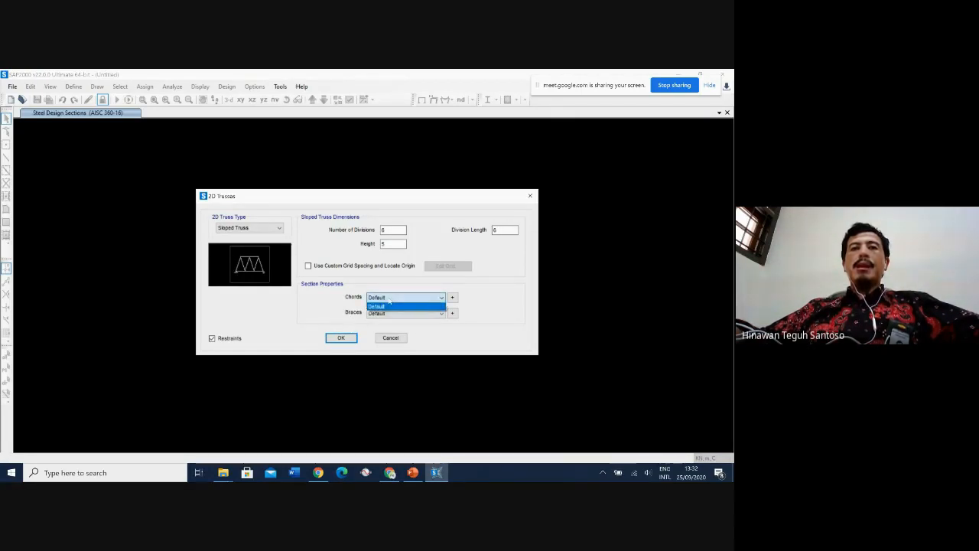
left_click(390, 300)
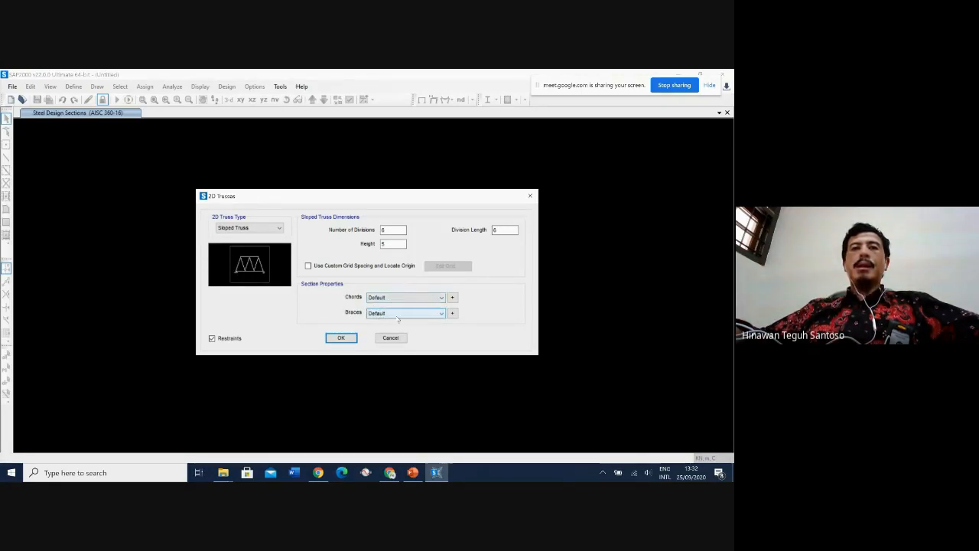
left_click(341, 338)
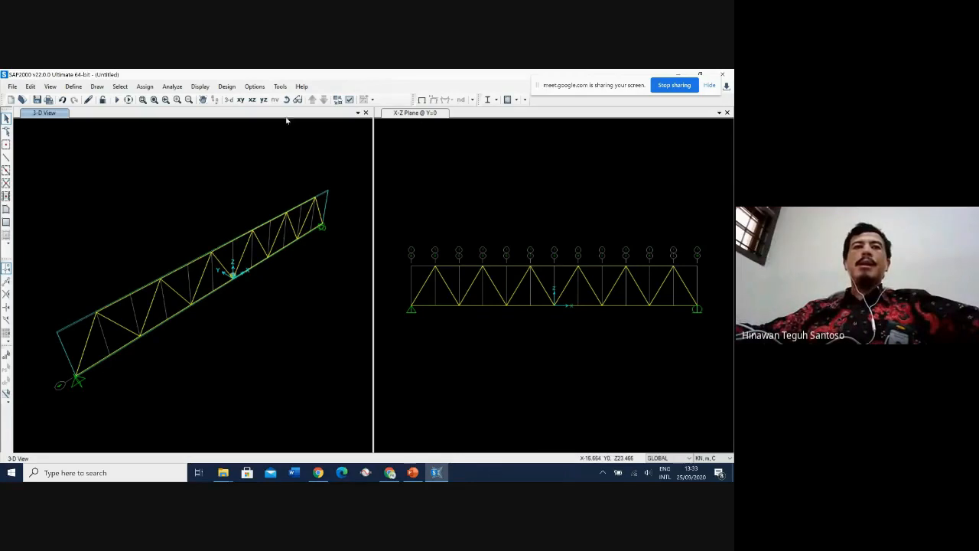
- Add a new United States steel material with standard ASTM A36 and Grade 36
left_click(73, 87)
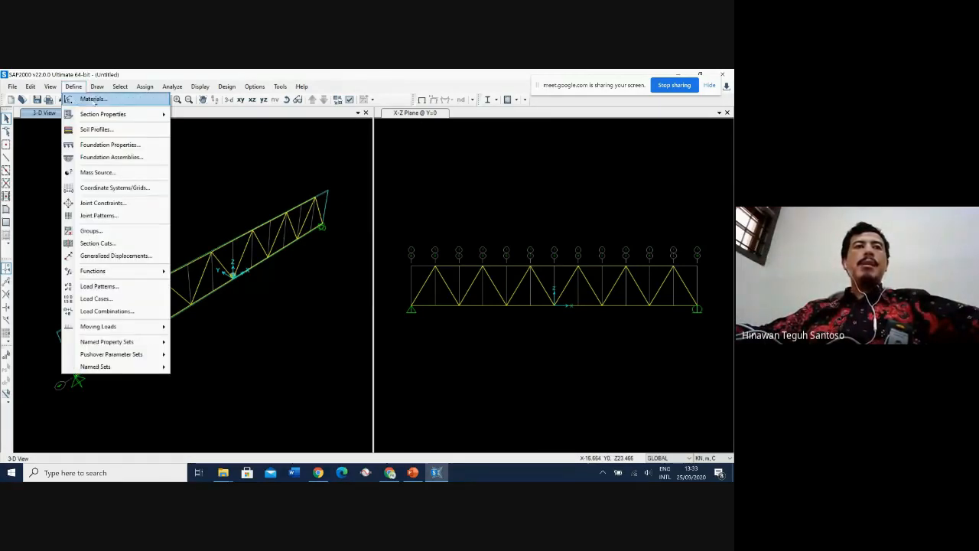
left_click(93, 100)
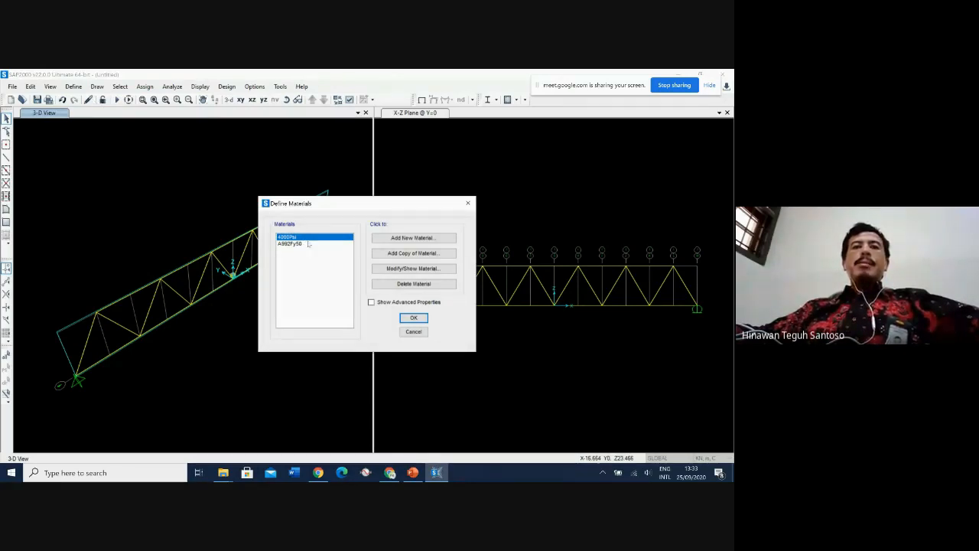
left_click(426, 240)
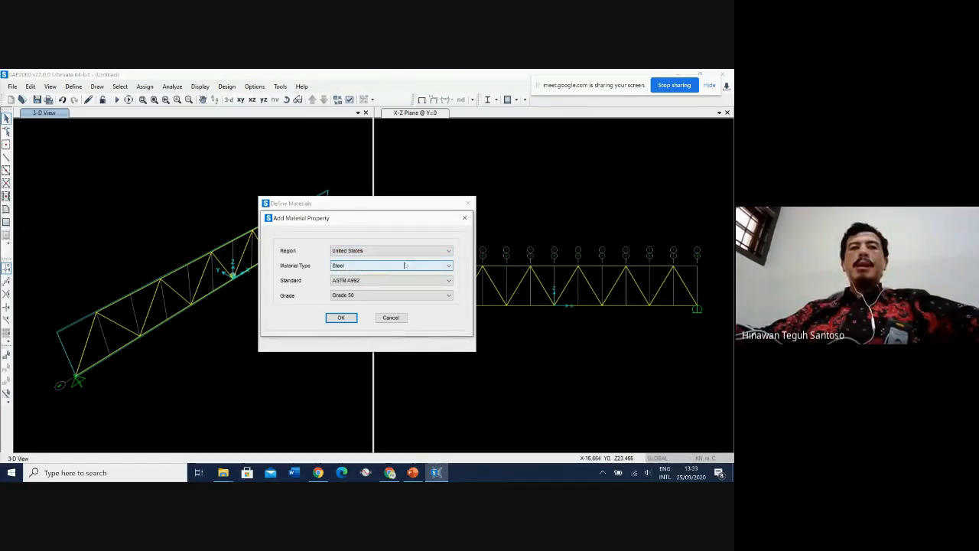
left_click(383, 280)
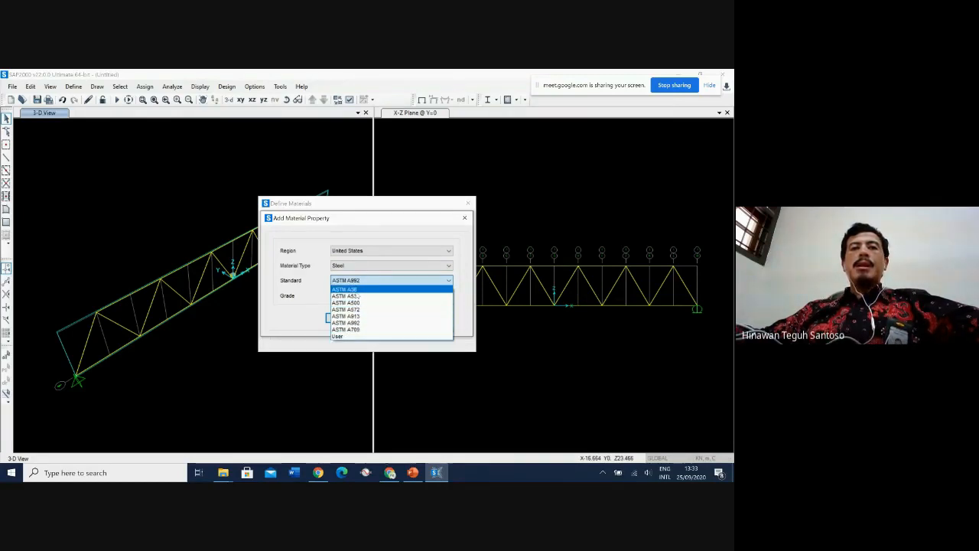
left_click(356, 290)
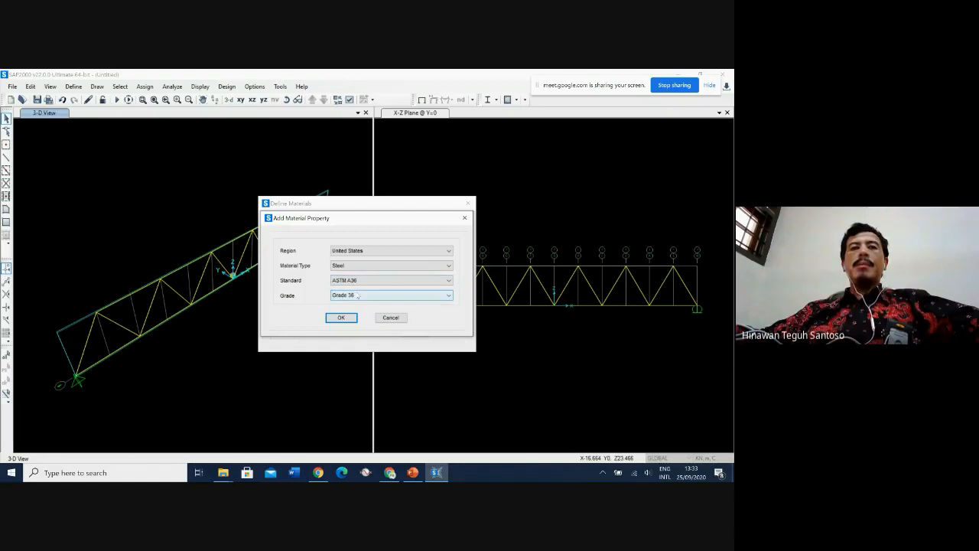
left_click(354, 296)
left_click(350, 302)
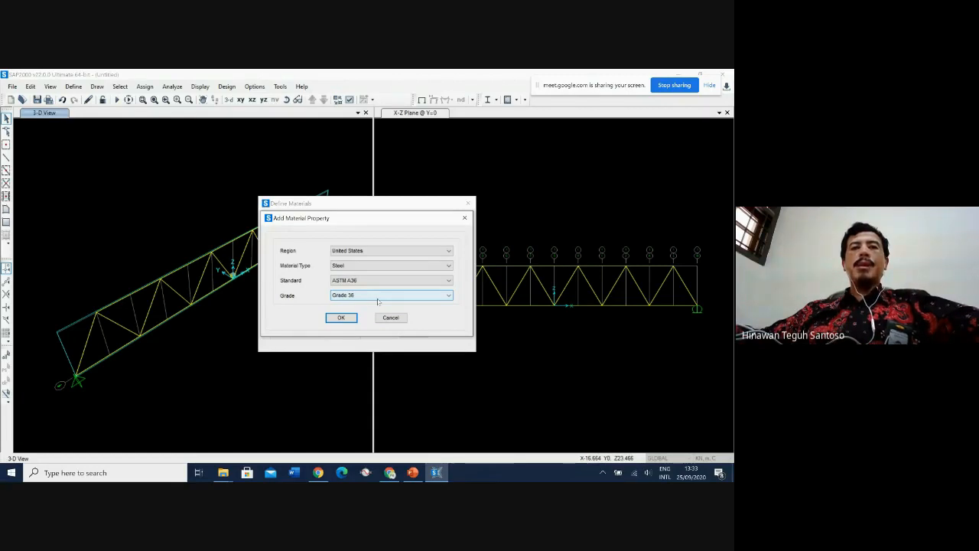
left_click(342, 317)
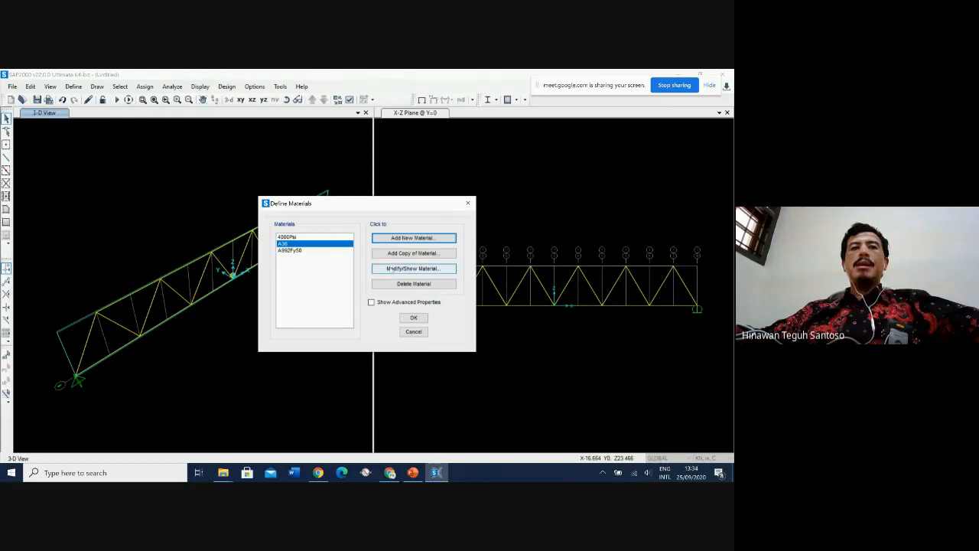
- Inspect the A36 yield and tensile stresses in N, mm, C units, leave its properties unedited and accept the material definitions
left_click(396, 268)
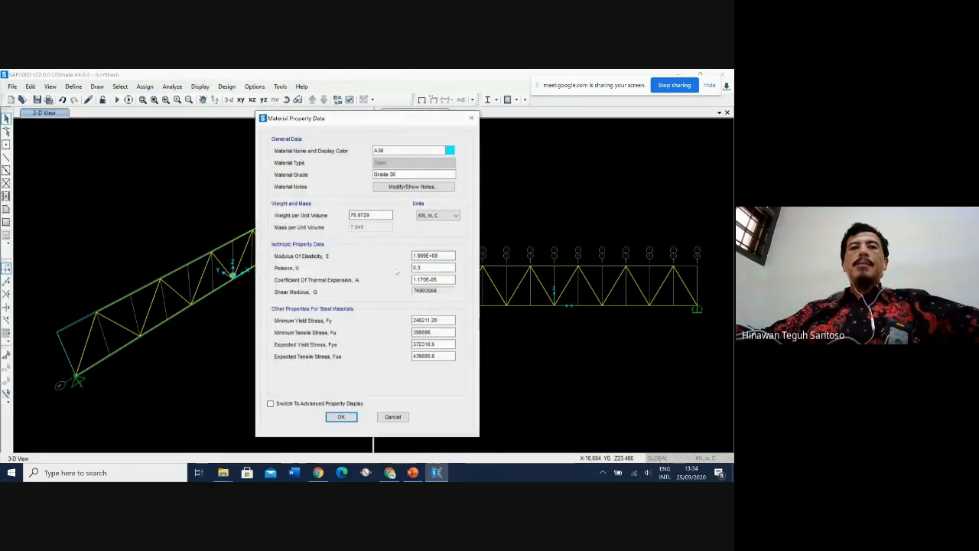
left_click(441, 217)
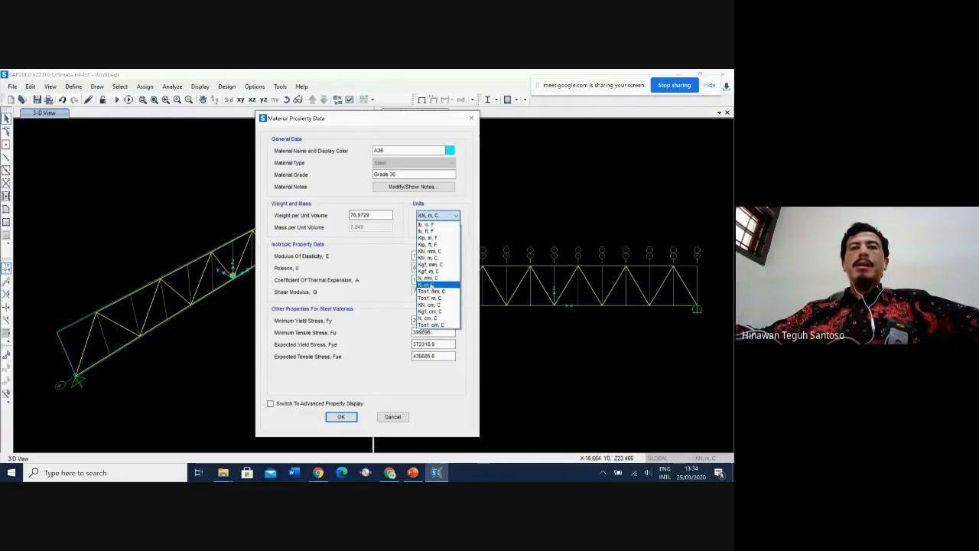
left_click(430, 278)
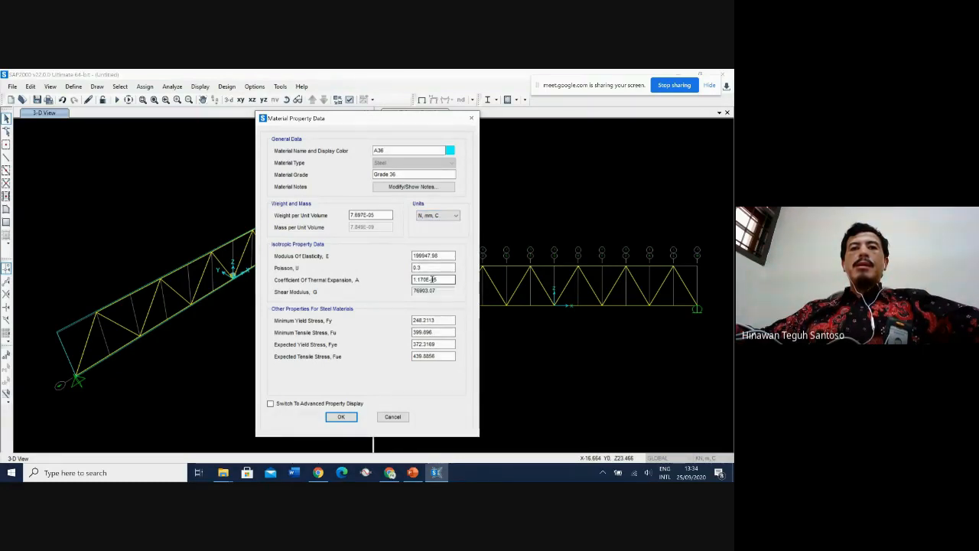
left_click(420, 331)
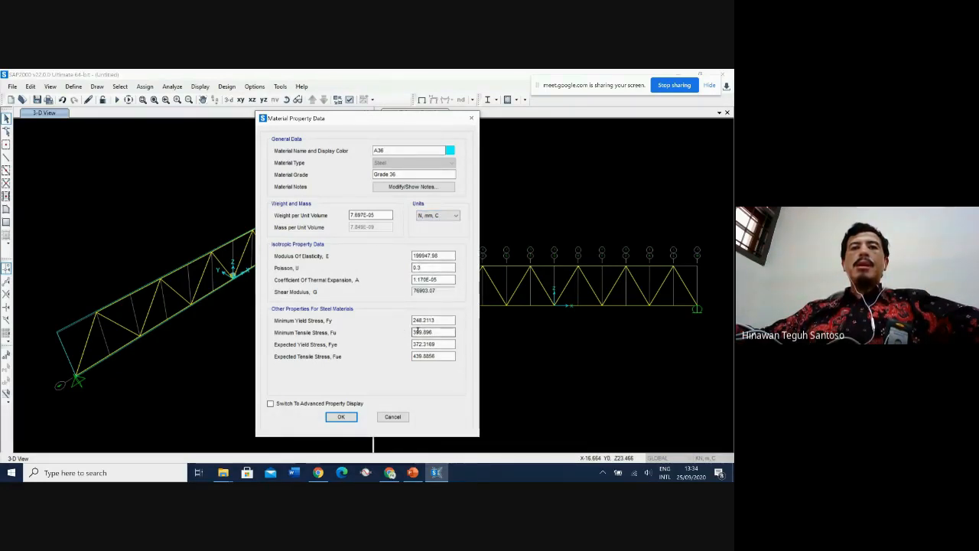
left_click(422, 321)
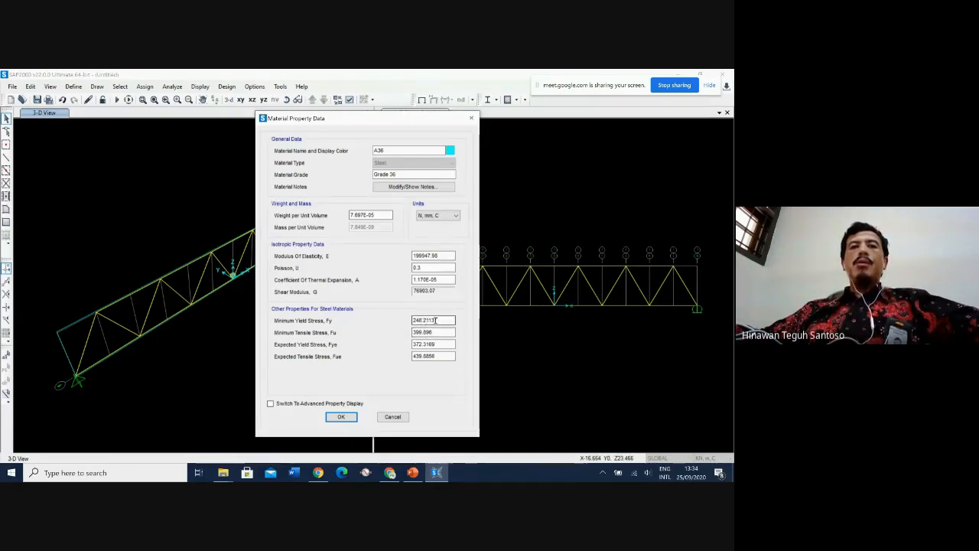
left_click(432, 331)
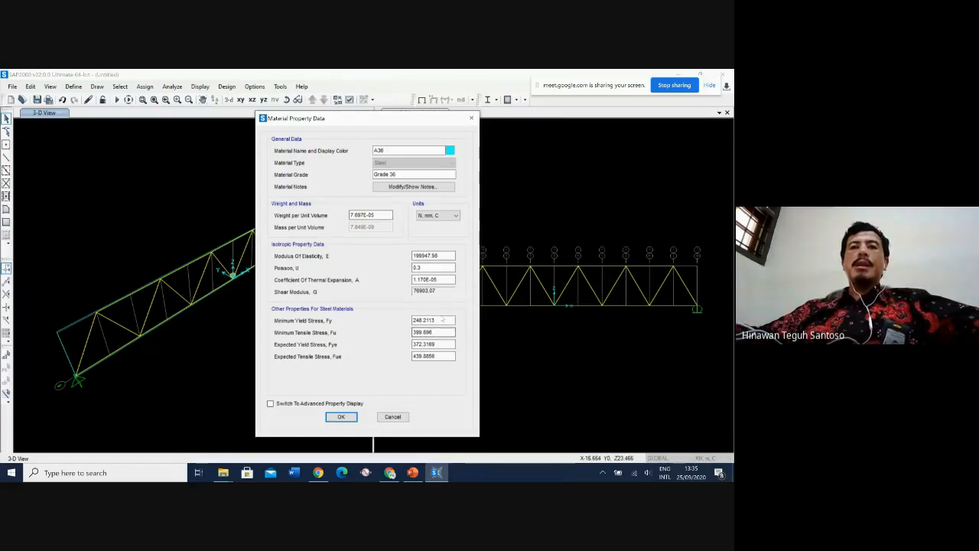
left_click(393, 416)
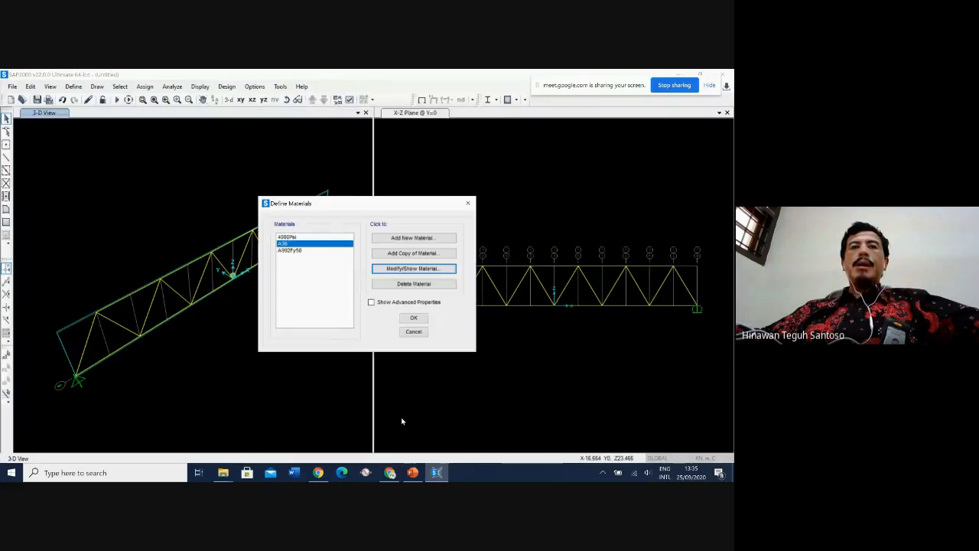
left_click(414, 317)
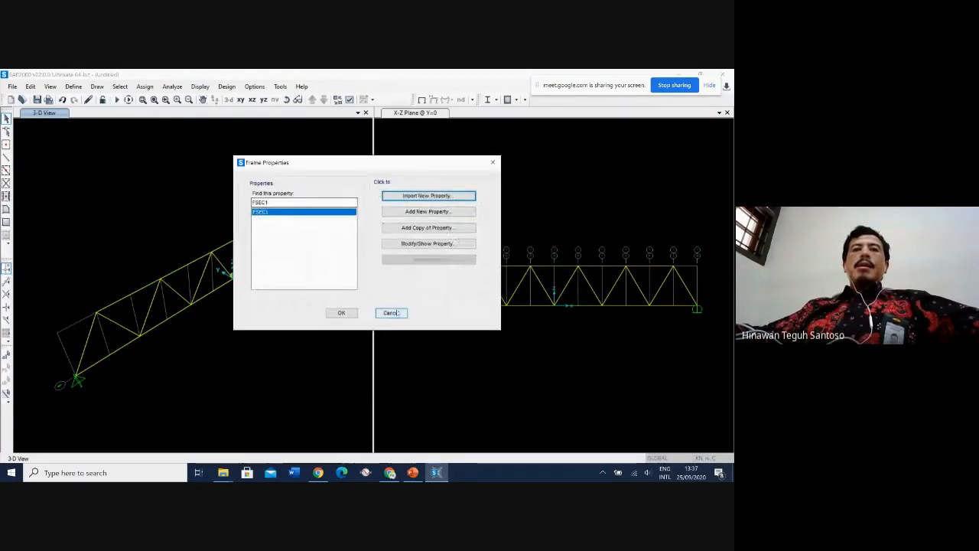
- Start importing a steel I/Wide Flange frame section from the AISCLRFD3.pro property file
left_click(398, 312)
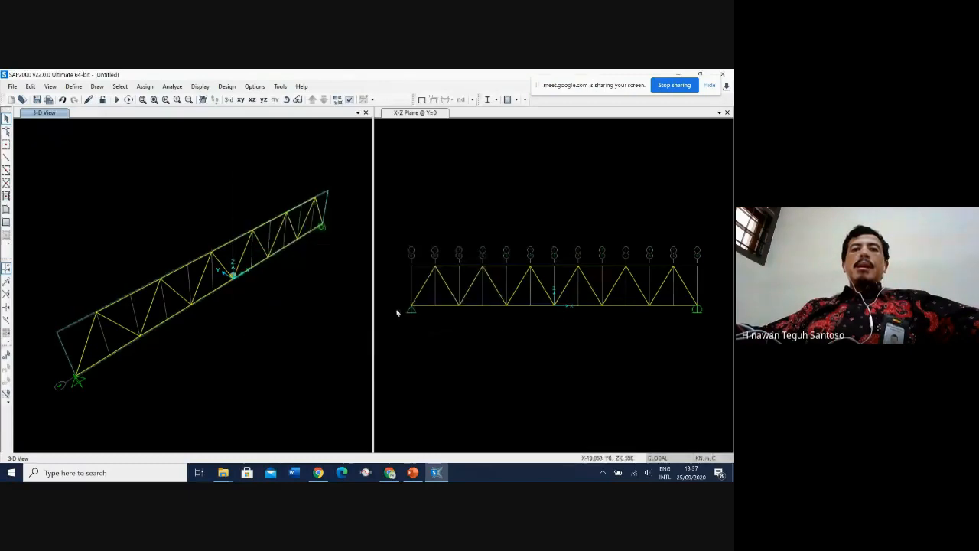
left_click(73, 86)
mouse_move(125, 115)
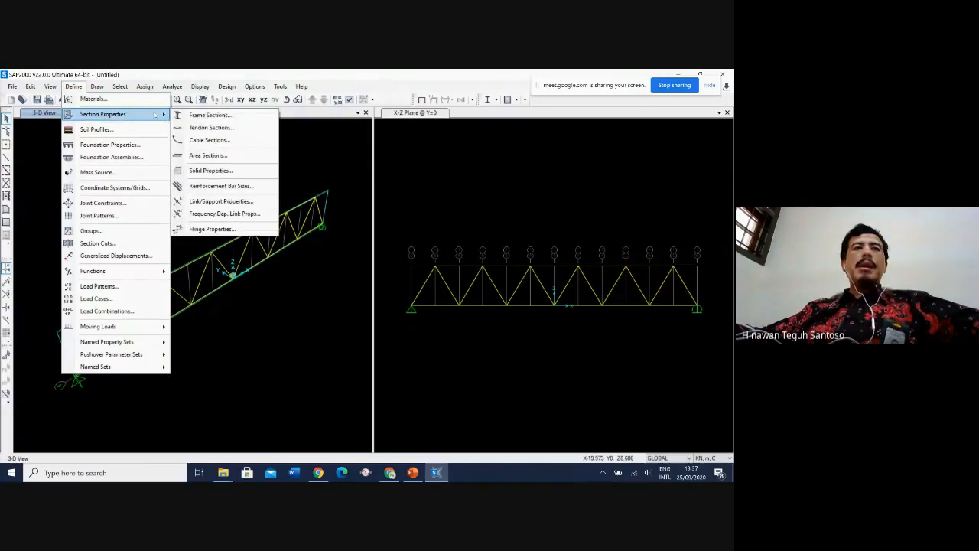
left_click(222, 116)
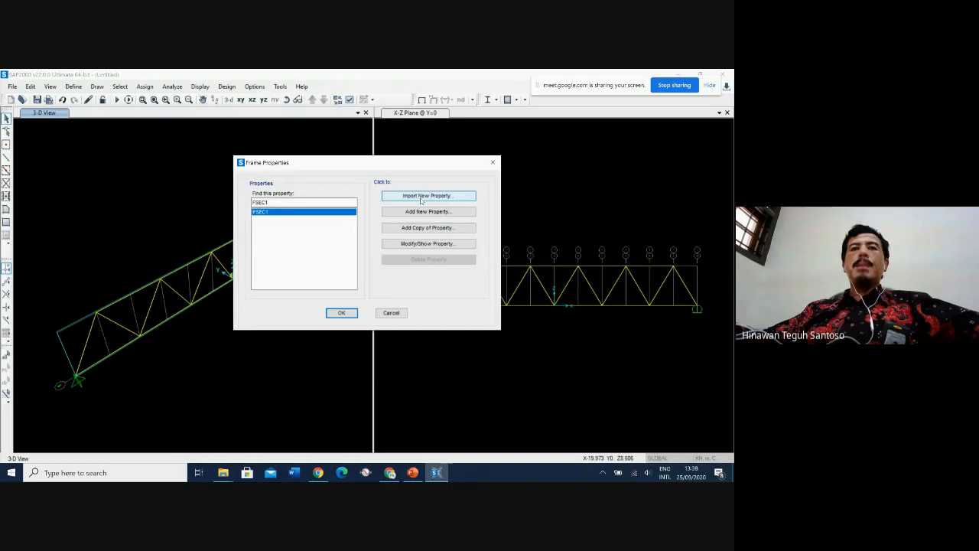
left_click(421, 196)
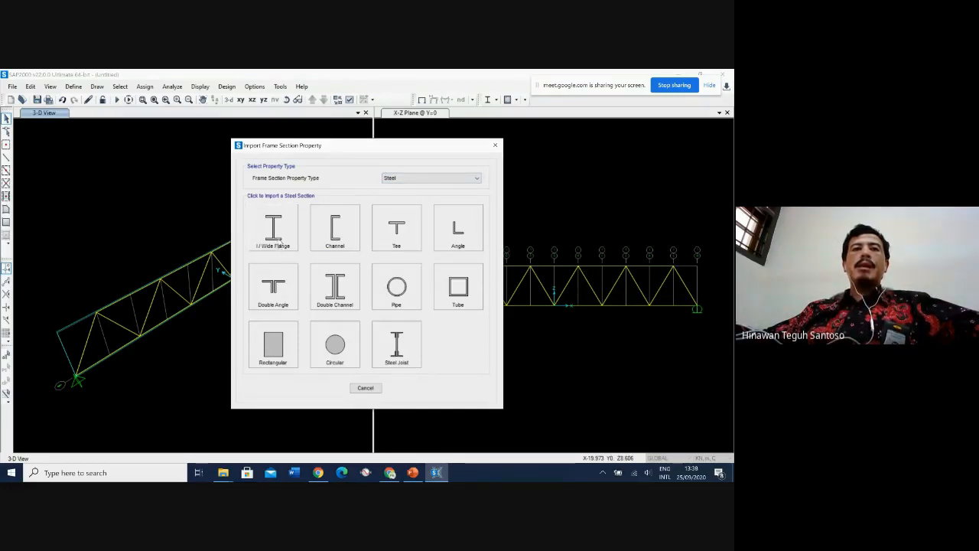
left_click(274, 229)
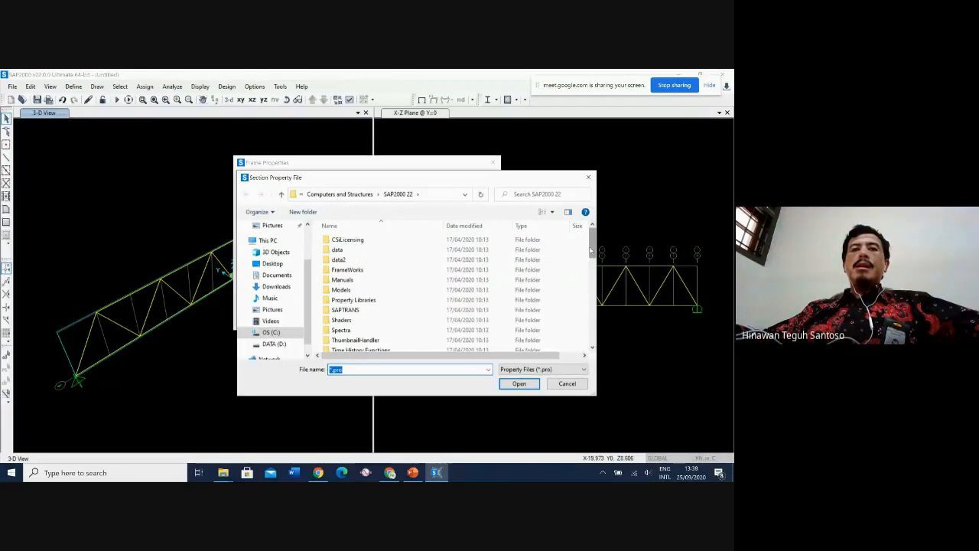
left_click_drag(591, 250, 591, 289)
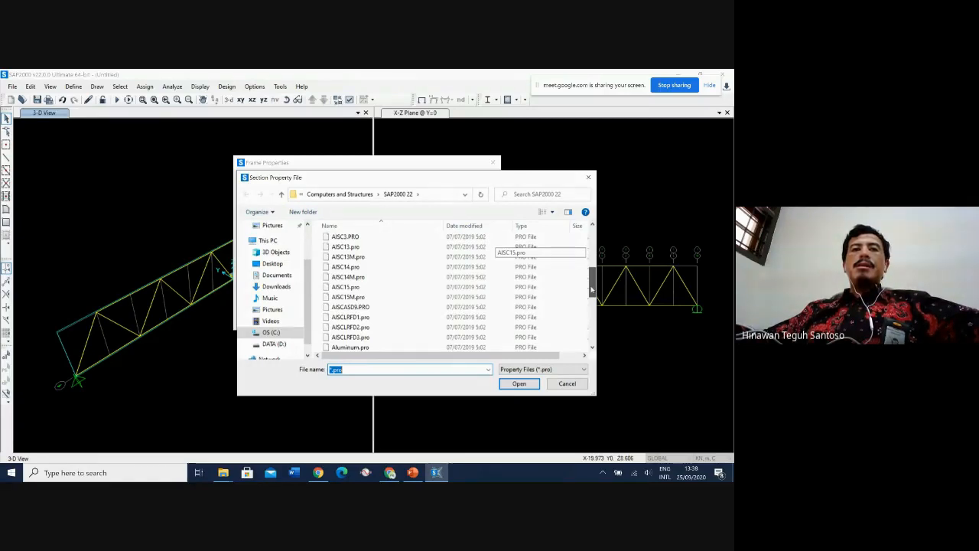
left_click_drag(591, 288, 591, 296)
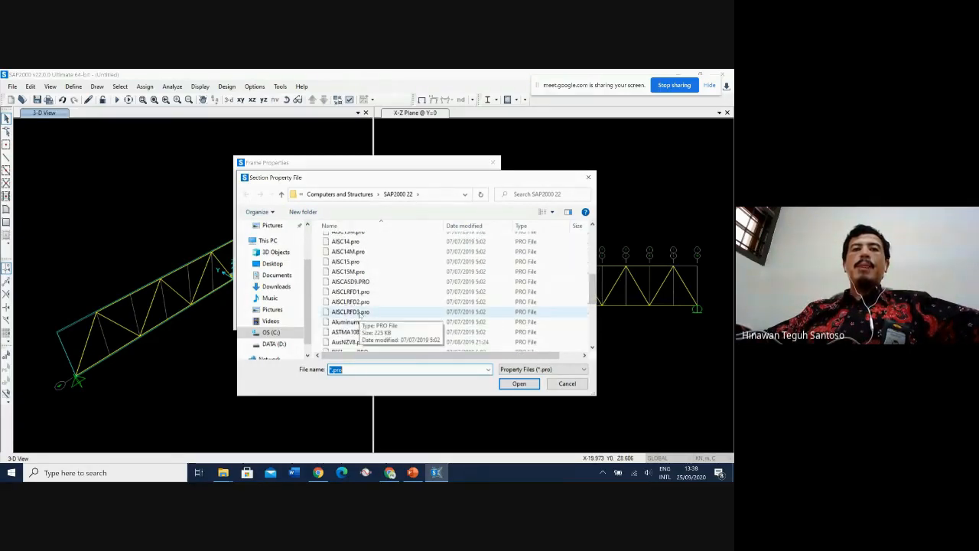
left_click(359, 314)
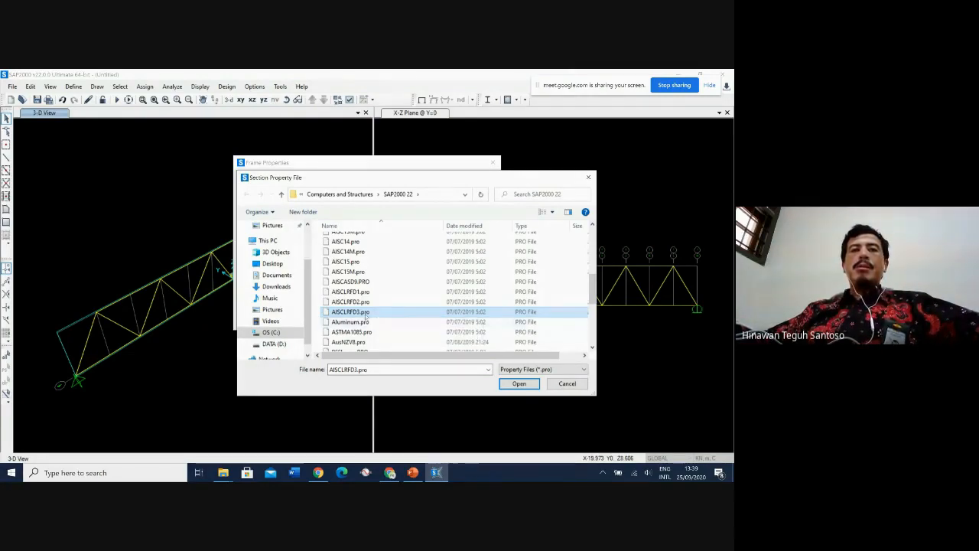
left_click(520, 383)
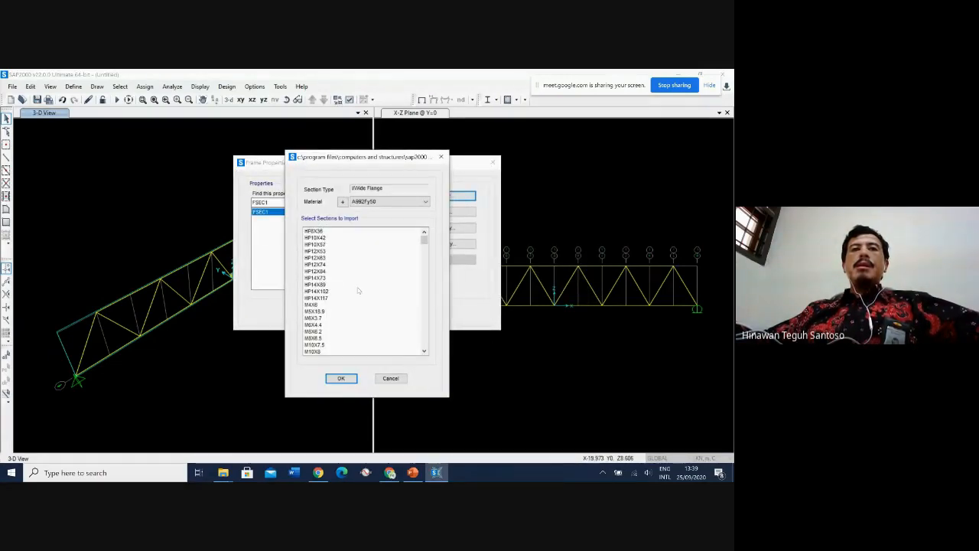
- Import the W14X90 wide flange section with material A36 and accept the frame properties with W14X90 selected
left_click(397, 201)
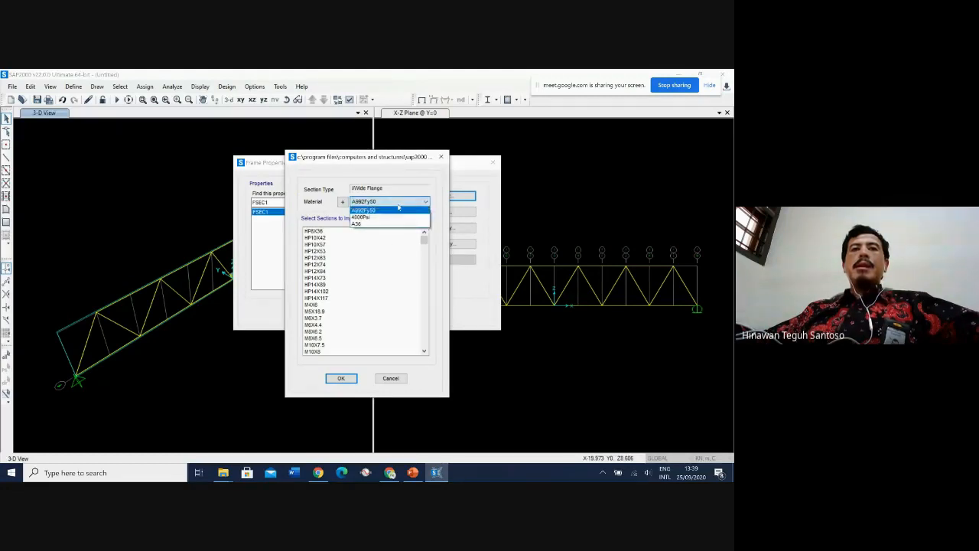
left_click(374, 223)
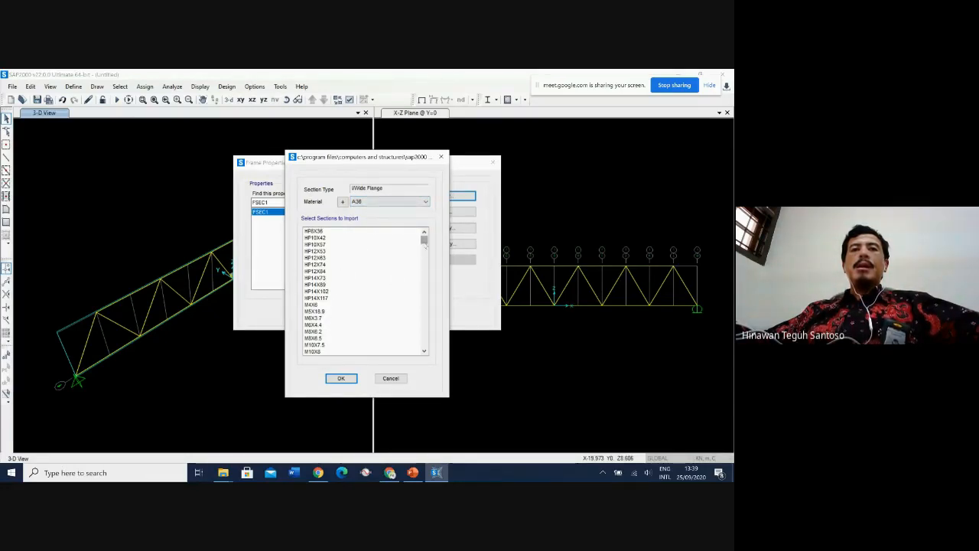
left_click_drag(424, 239, 430, 304)
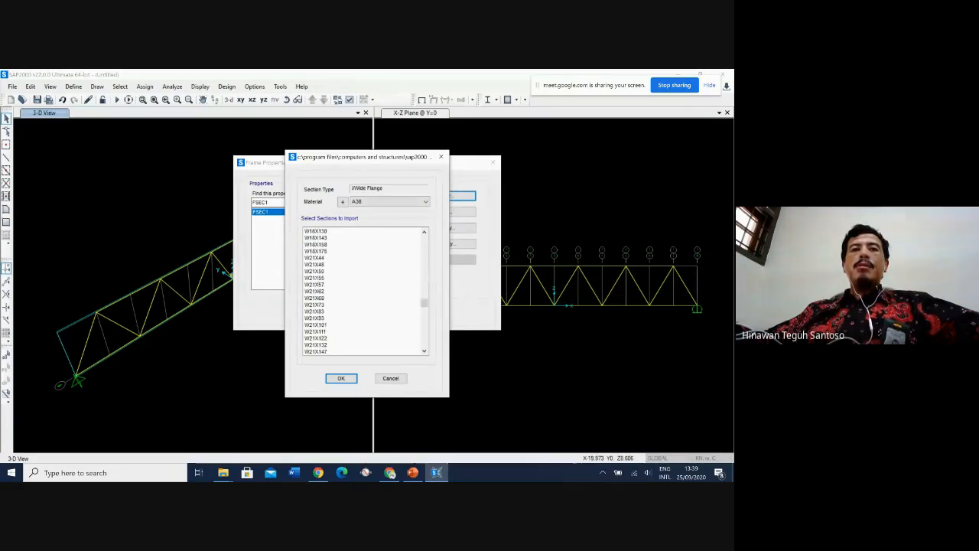
scroll(317, 291, "up", 6)
scroll(317, 278, "up", 6)
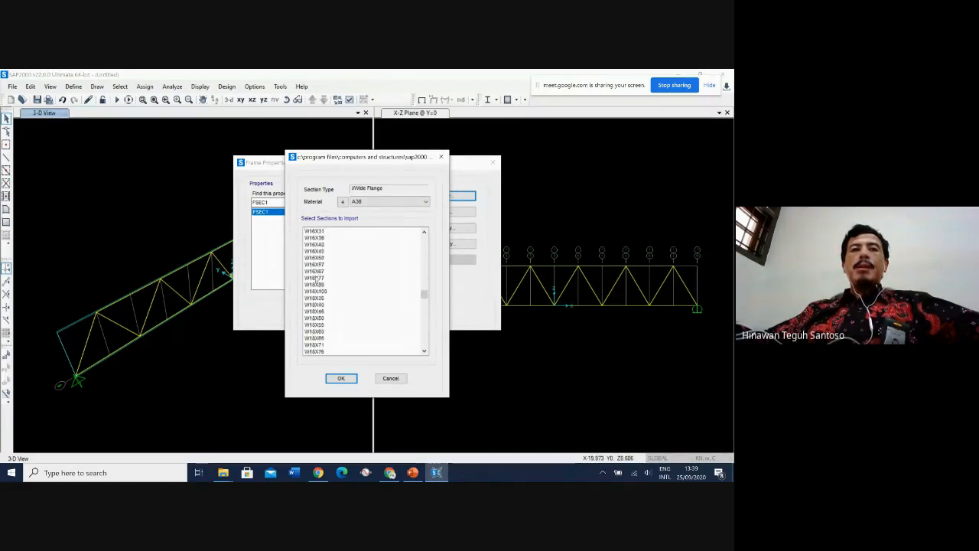
scroll(316, 279, "up", 6)
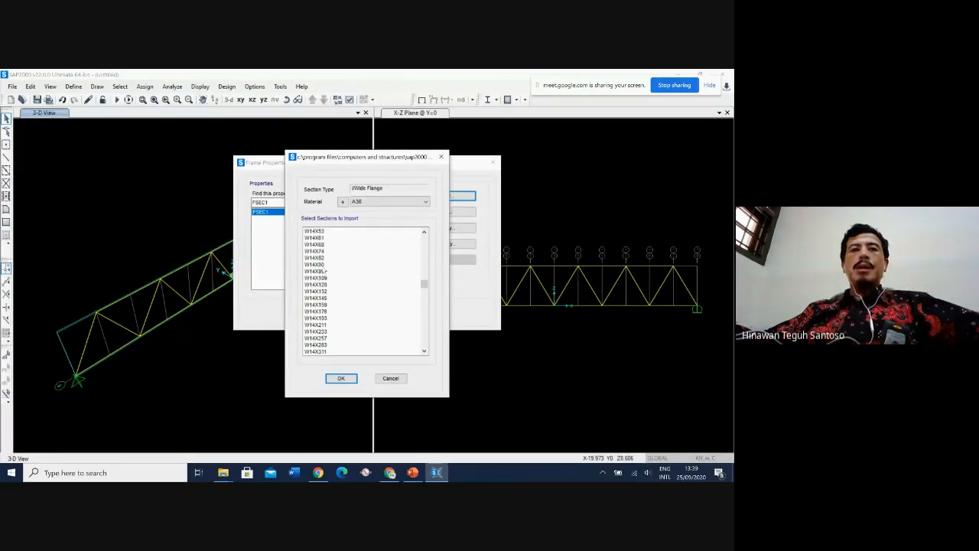
left_click(322, 266)
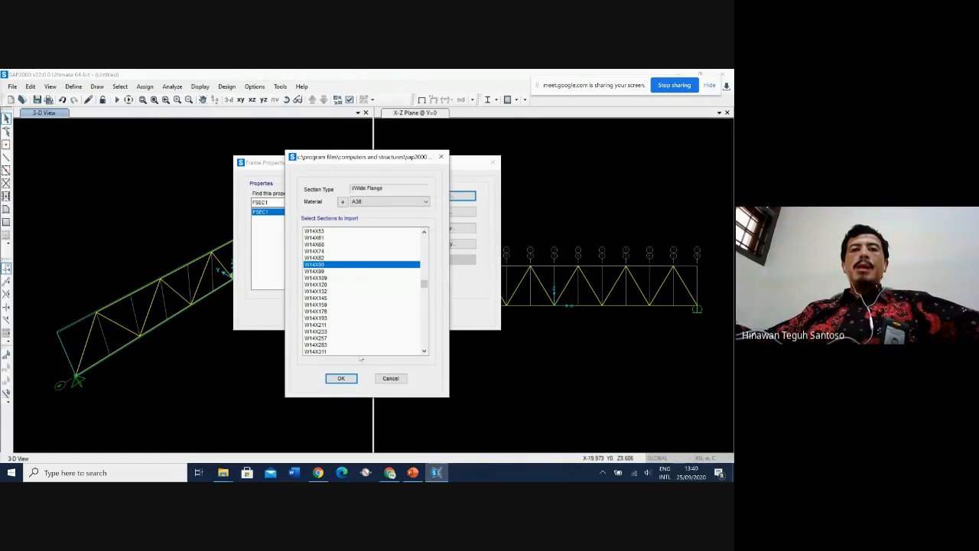
left_click(346, 381)
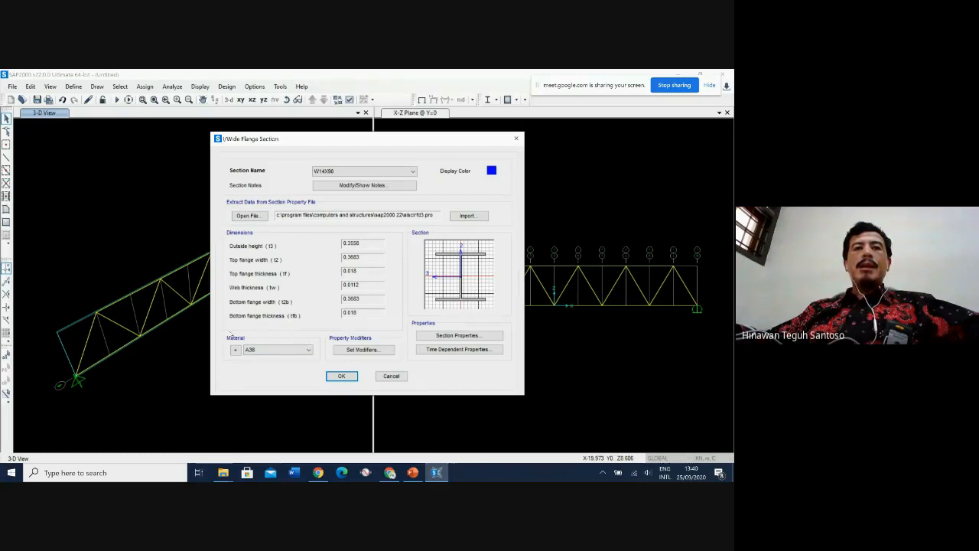
left_click(346, 377)
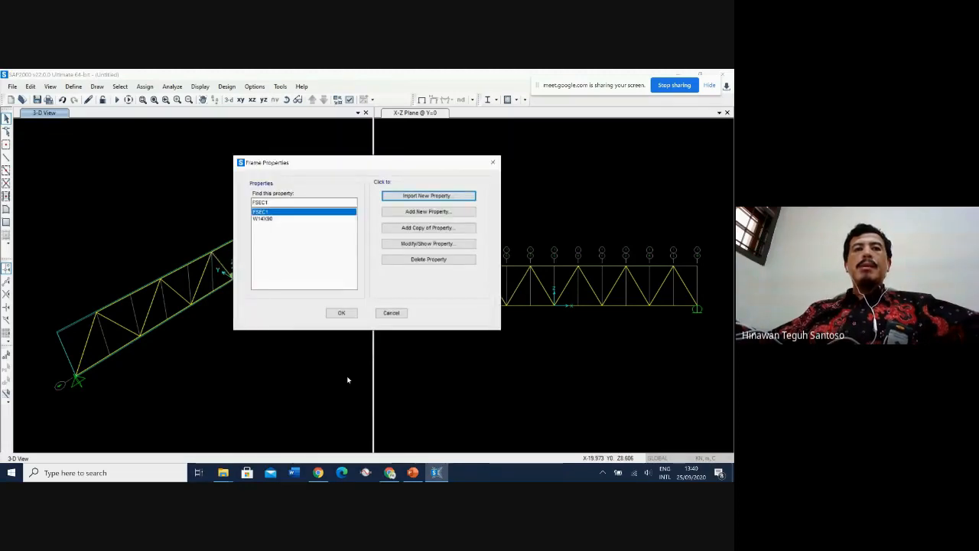
left_click(262, 219)
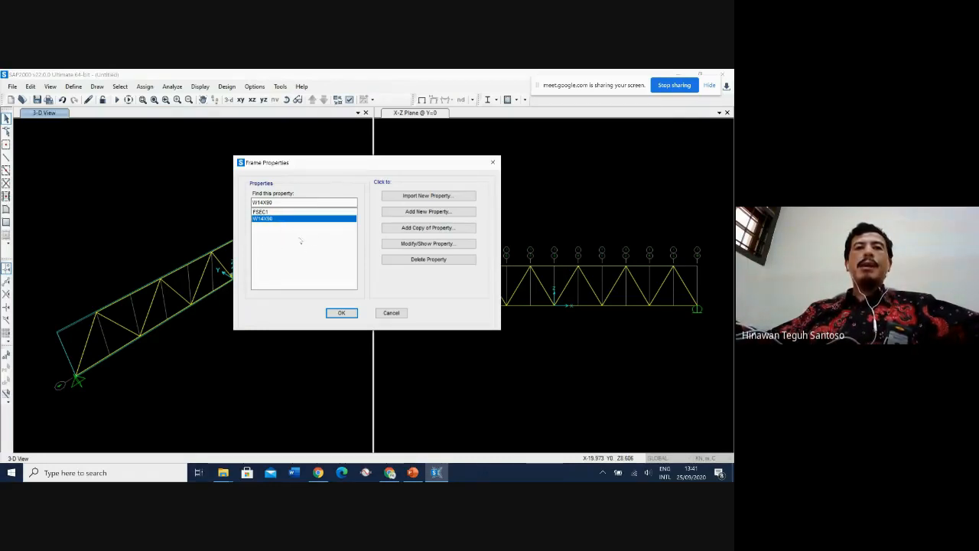
left_click(341, 313)
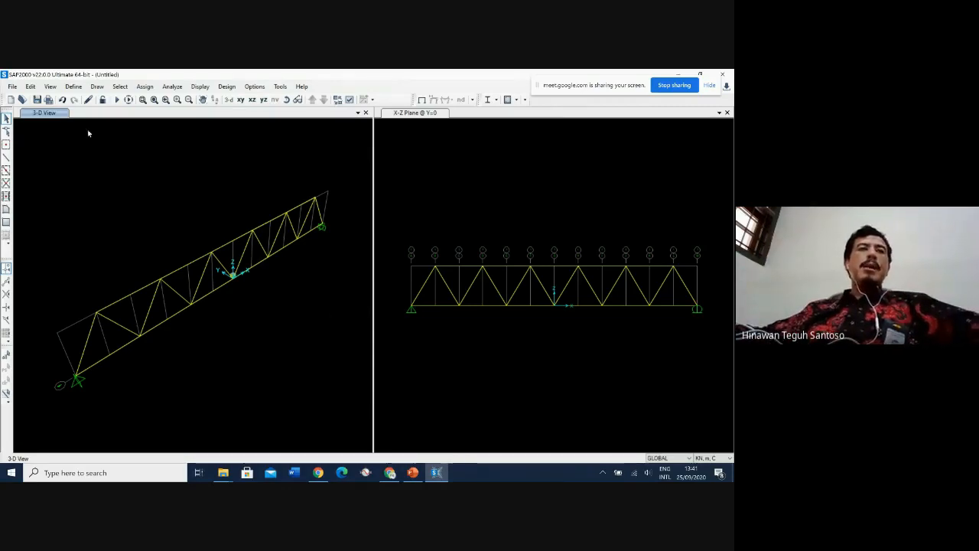
- Start saving the model under a new name in the Truss 2D folder within model SAP on drive D
left_click(12, 85)
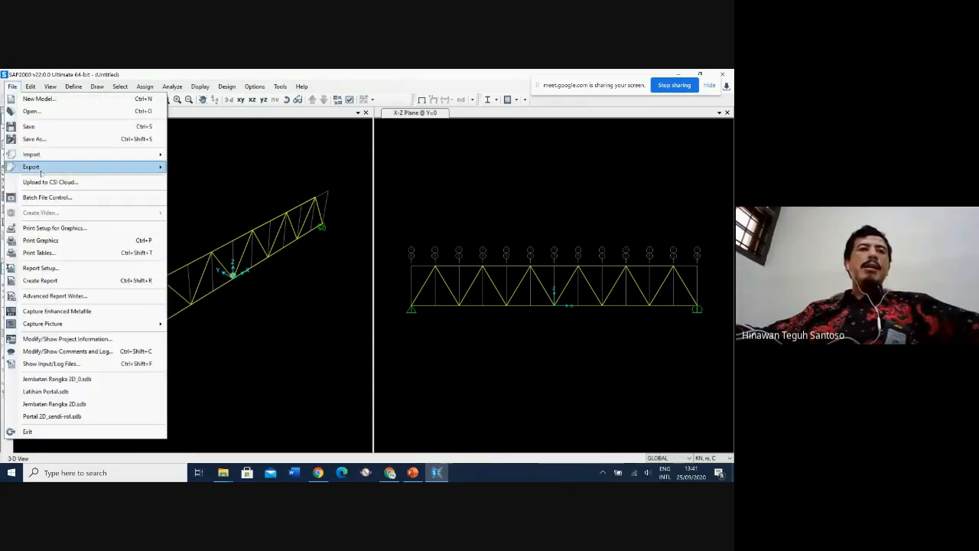
mouse_move(65, 154)
left_click(89, 138)
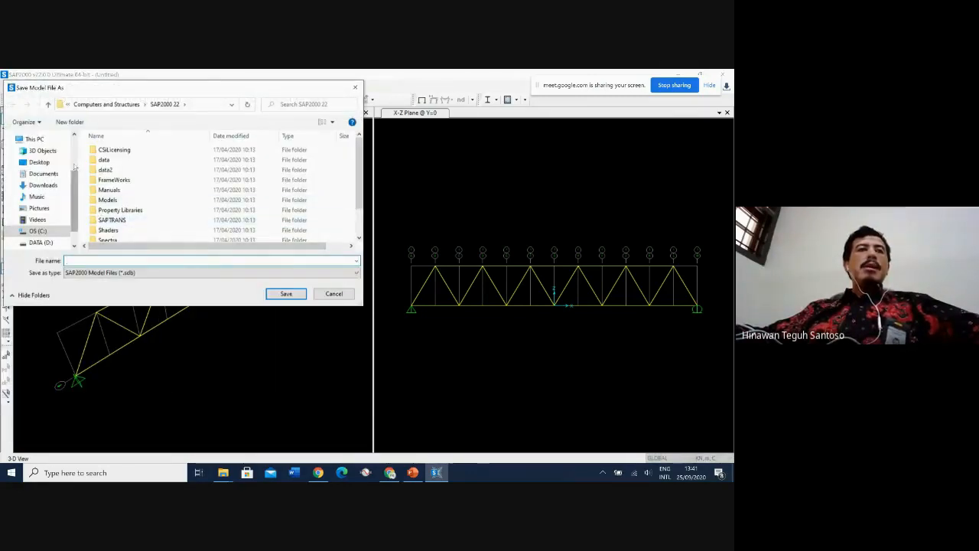
scroll(73, 165, "up", 3)
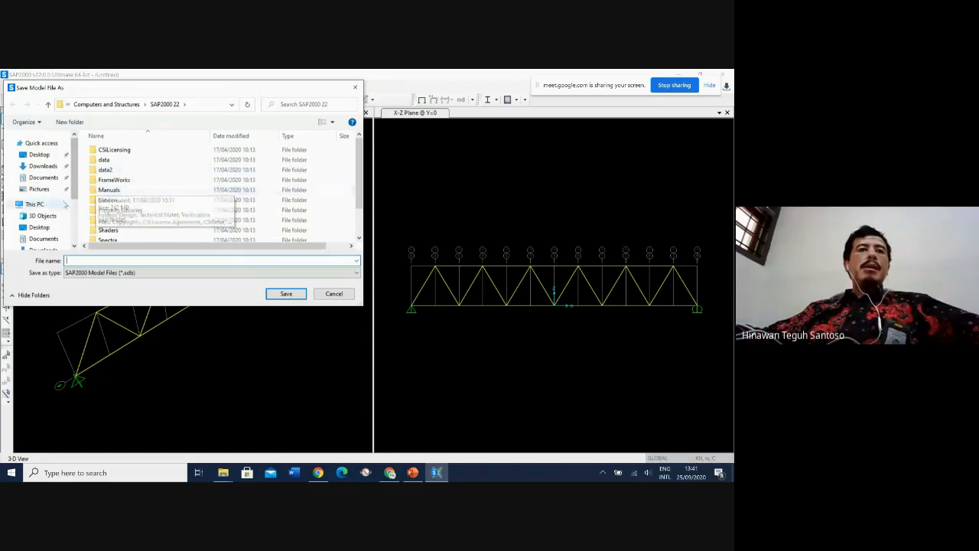
scroll(73, 229, "down", 3)
left_click(38, 216)
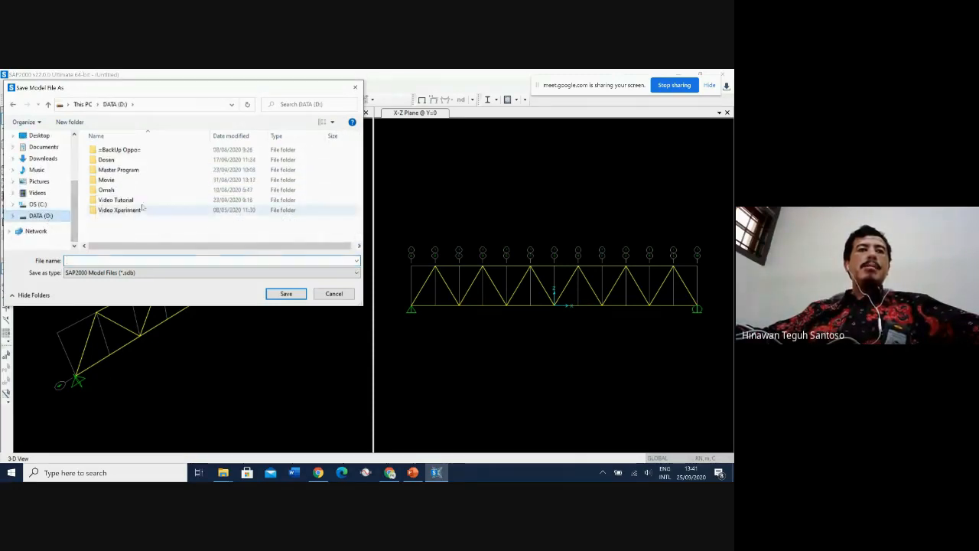
double_click(107, 159)
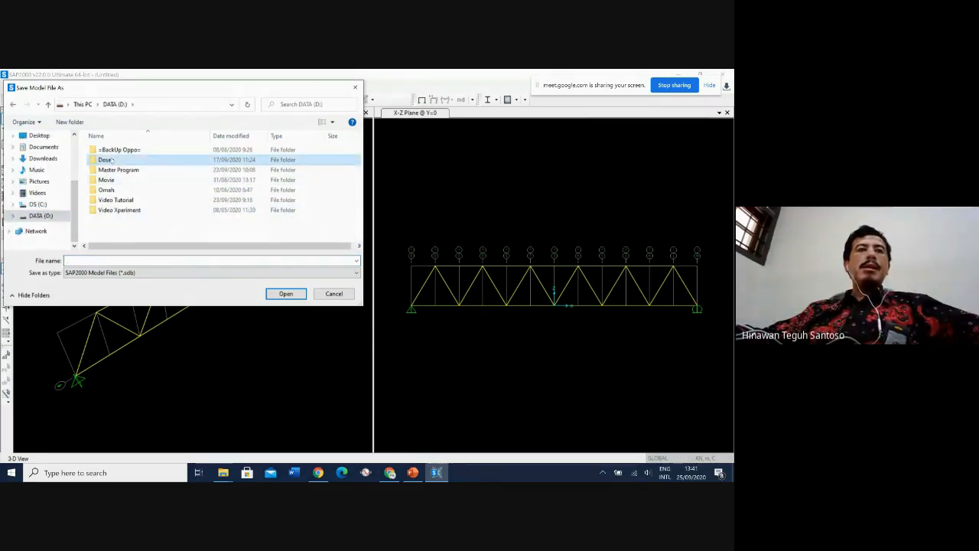
double_click(120, 171)
double_click(124, 150)
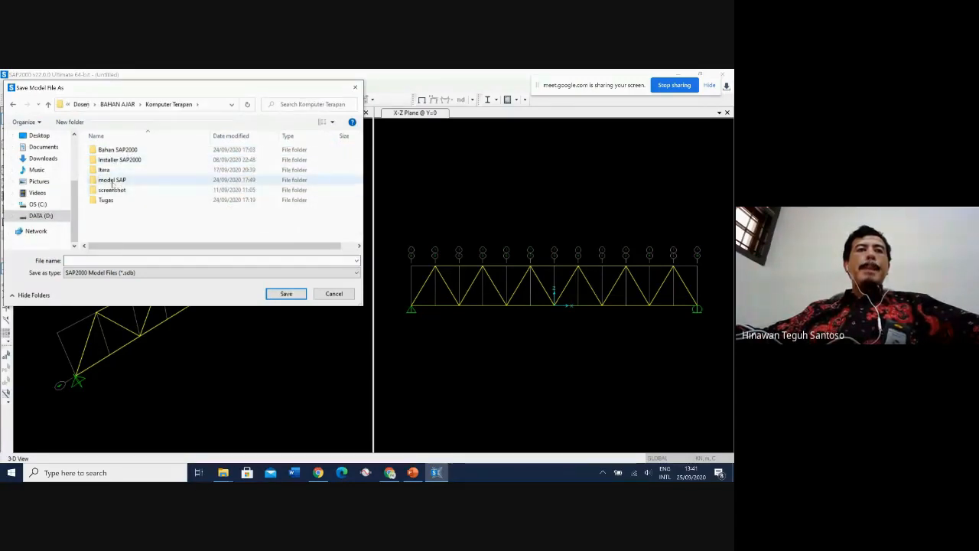
double_click(112, 179)
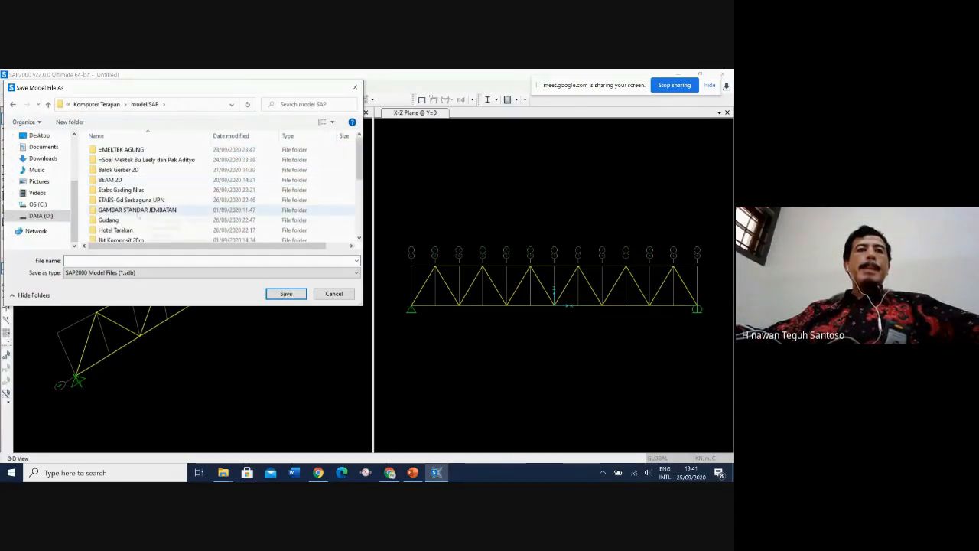
scroll(126, 220, "down", 3)
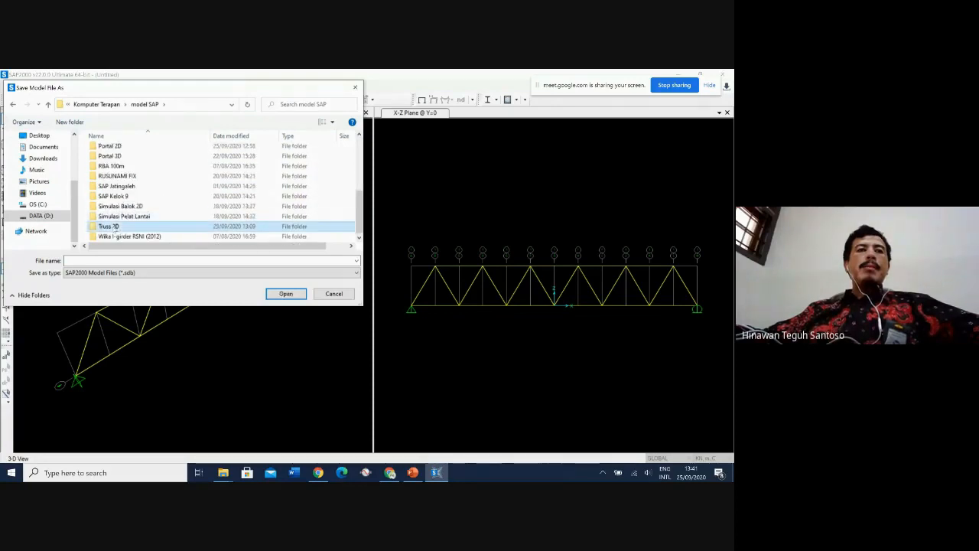
double_click(115, 226)
- Name the model file Jembatan 2D Latihan and save it as a SAP2000 model file
left_click(80, 261)
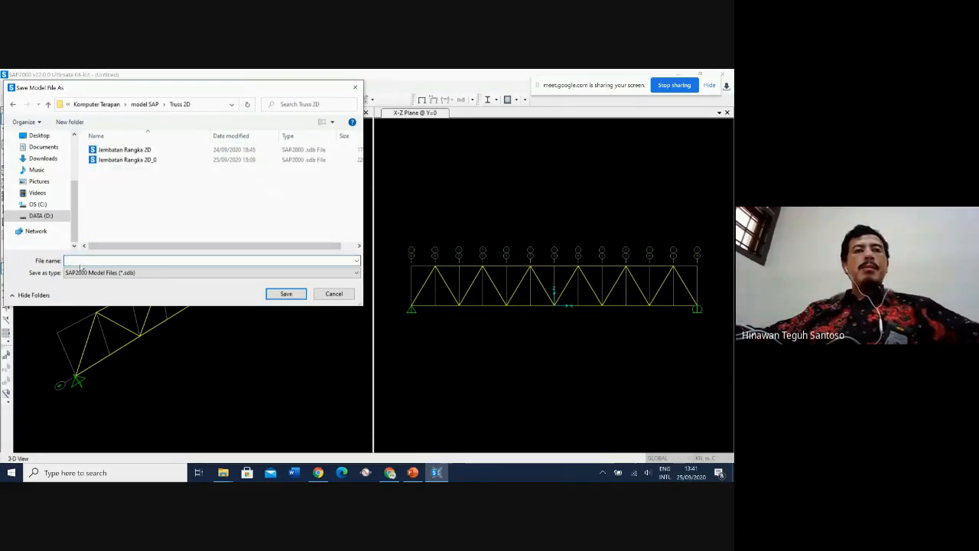
type("Jembatan")
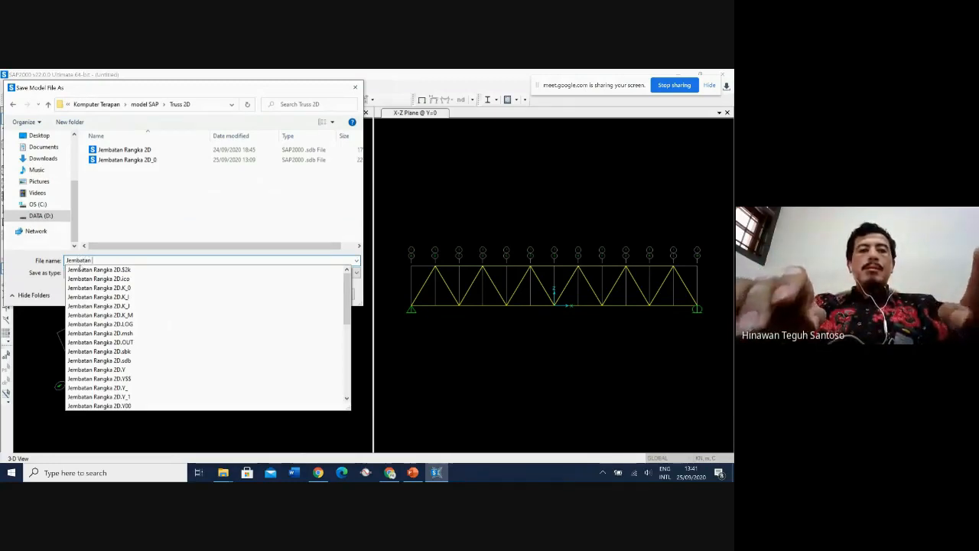
type(" 2D L")
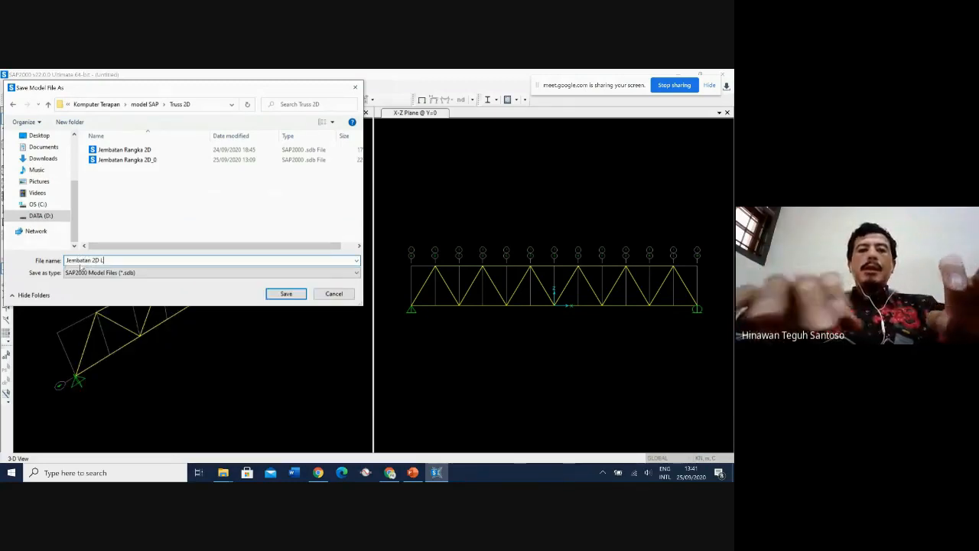
type("atihan")
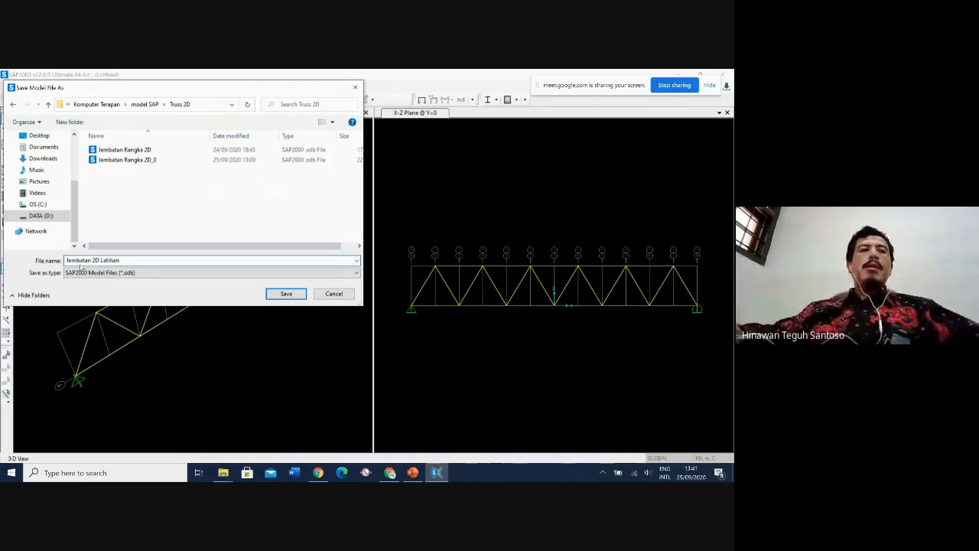
left_click(286, 293)
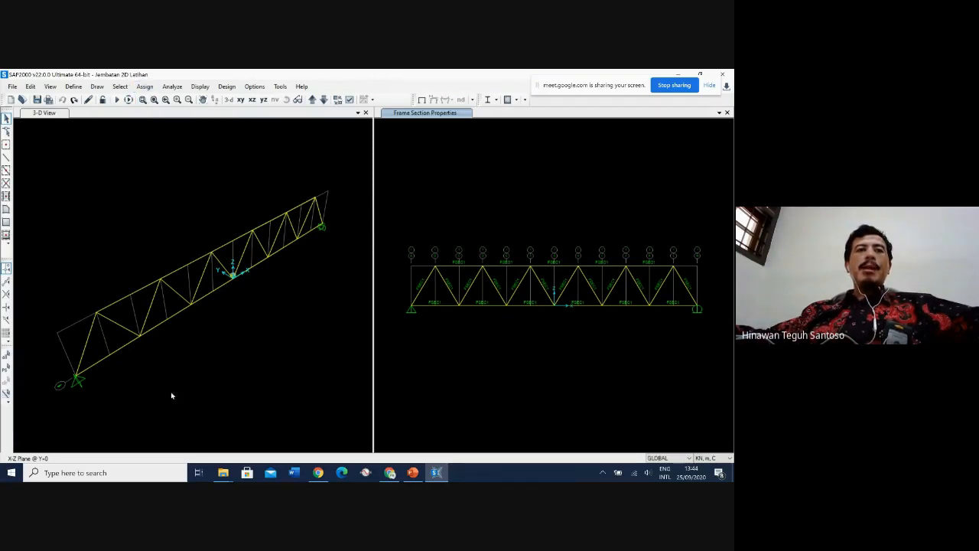
left_click(144, 87)
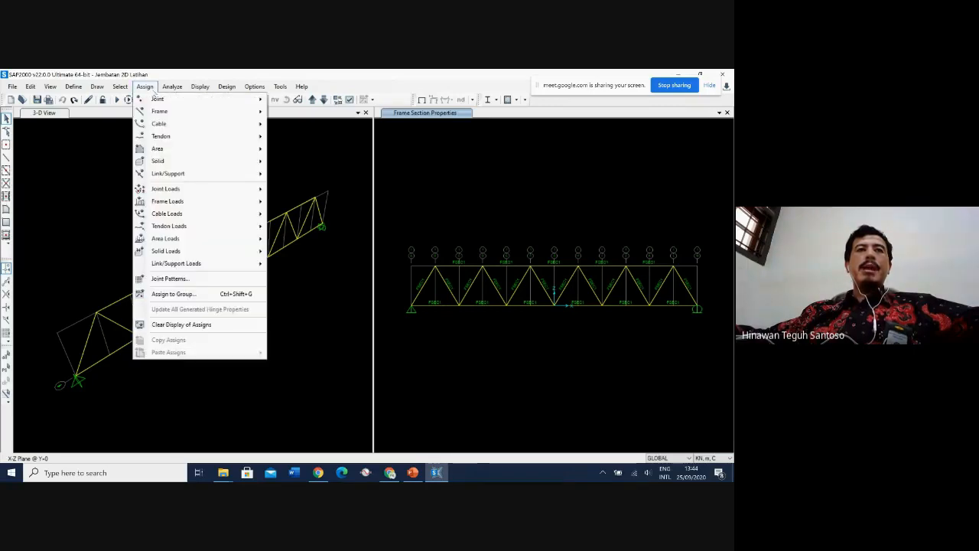
left_click(302, 88)
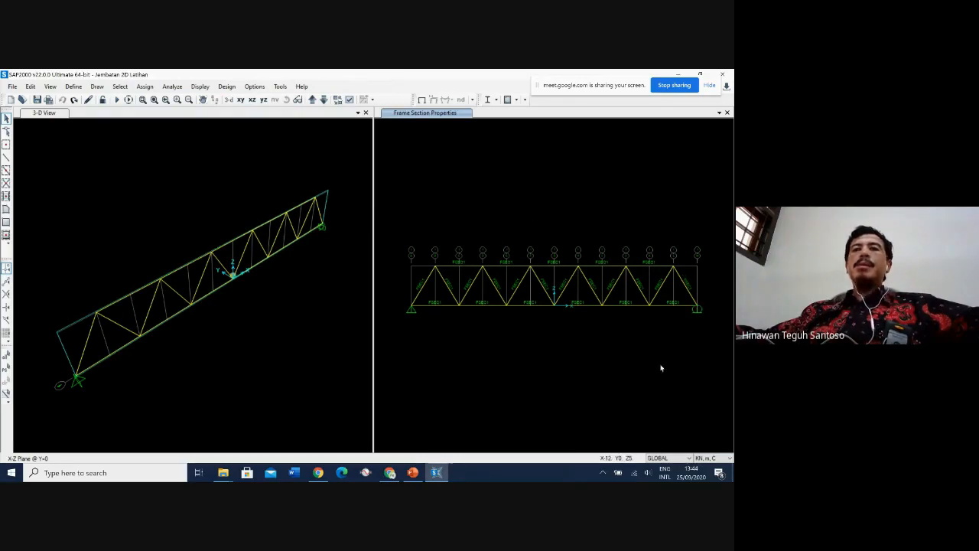
left_click_drag(704, 365, 395, 194)
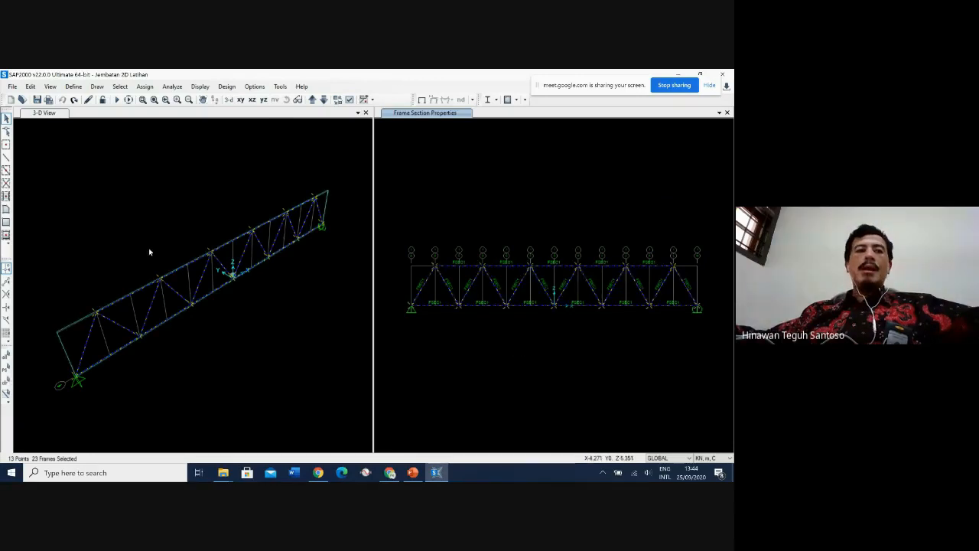
left_click(7, 380)
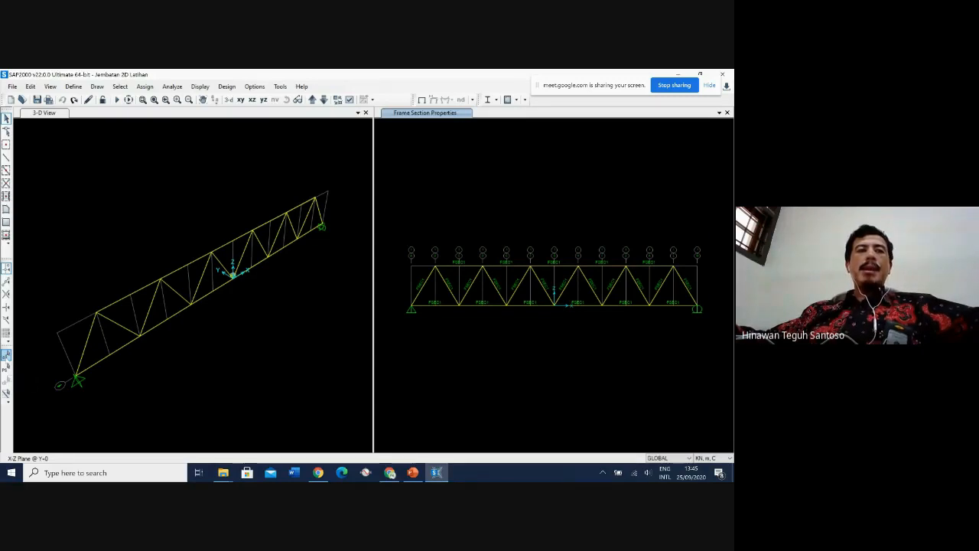
- Select the entire truss and assign the W14X90 frame section to all its members
left_click(7, 354)
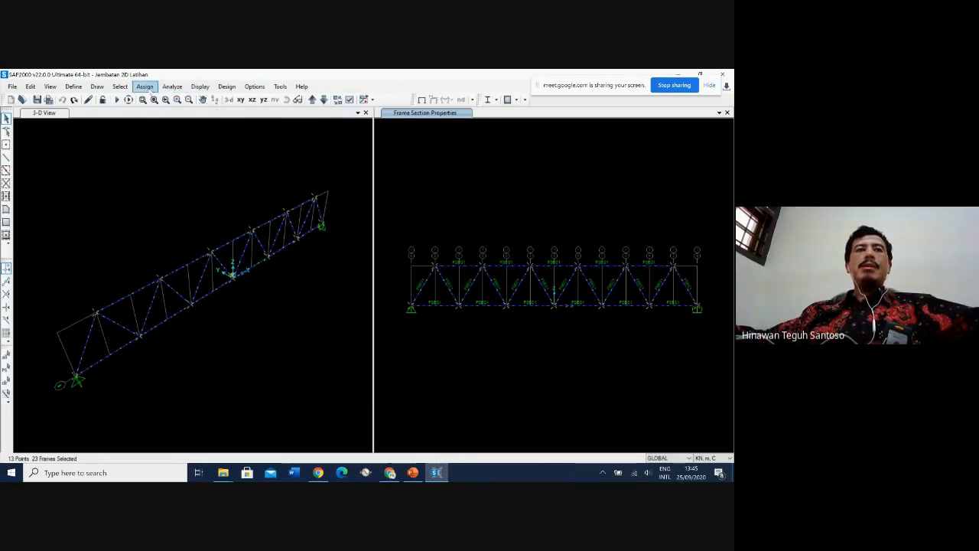
left_click(145, 86)
mouse_move(157, 112)
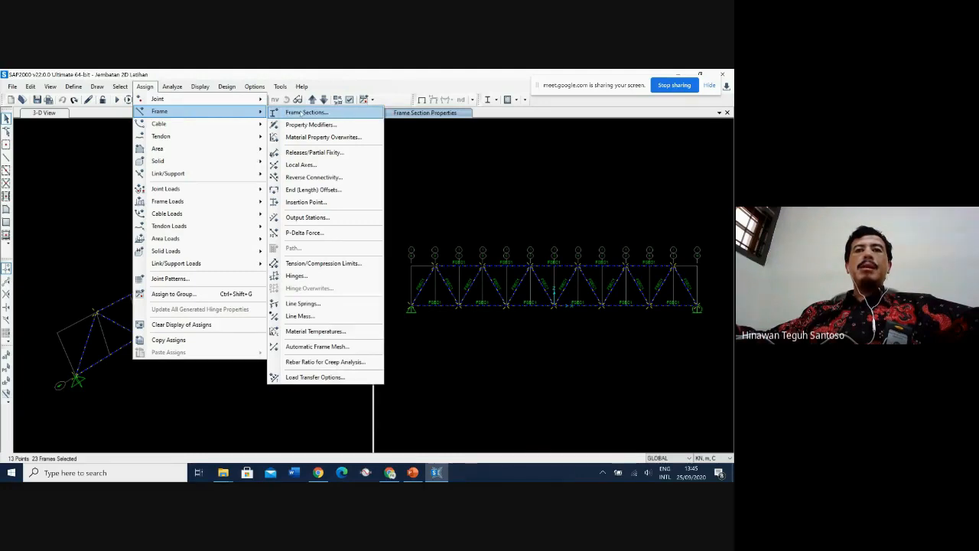
left_click(302, 112)
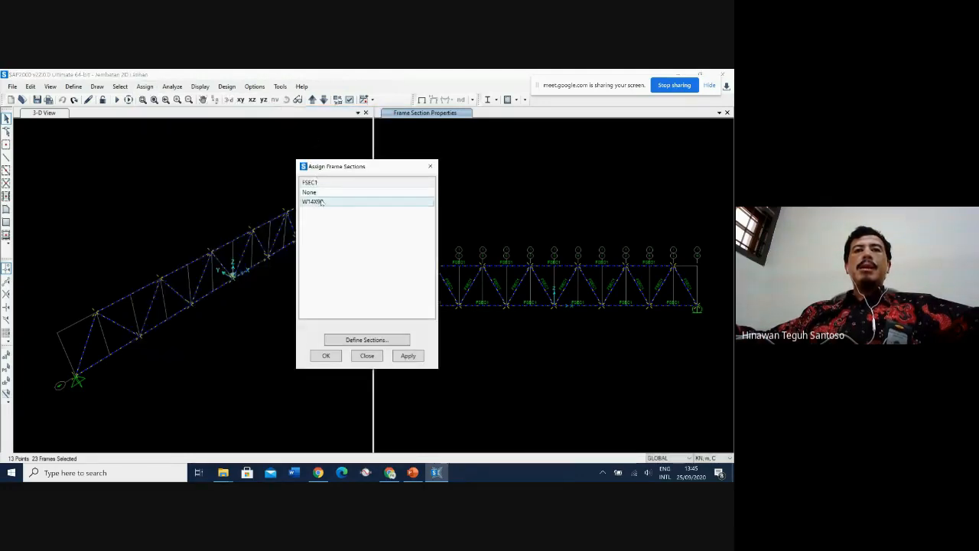
left_click(321, 202)
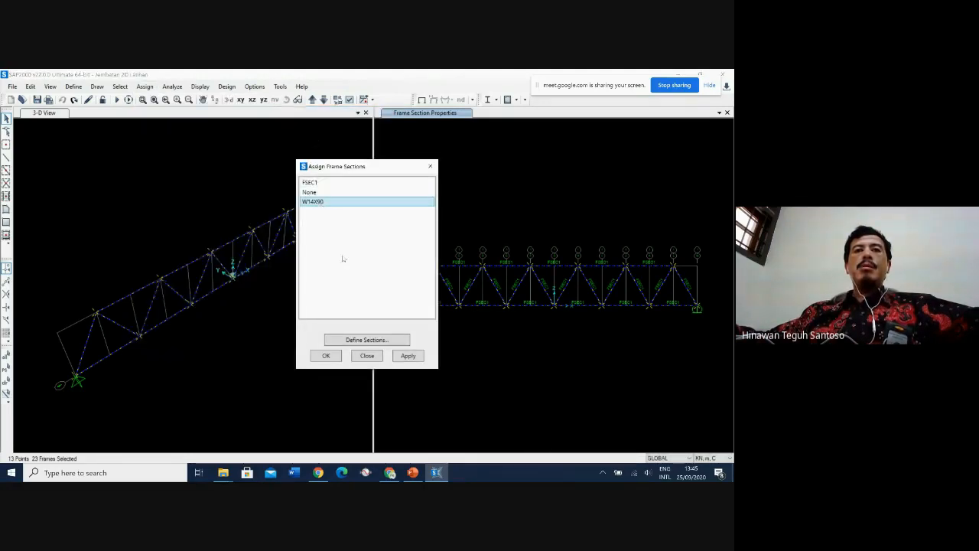
left_click(409, 356)
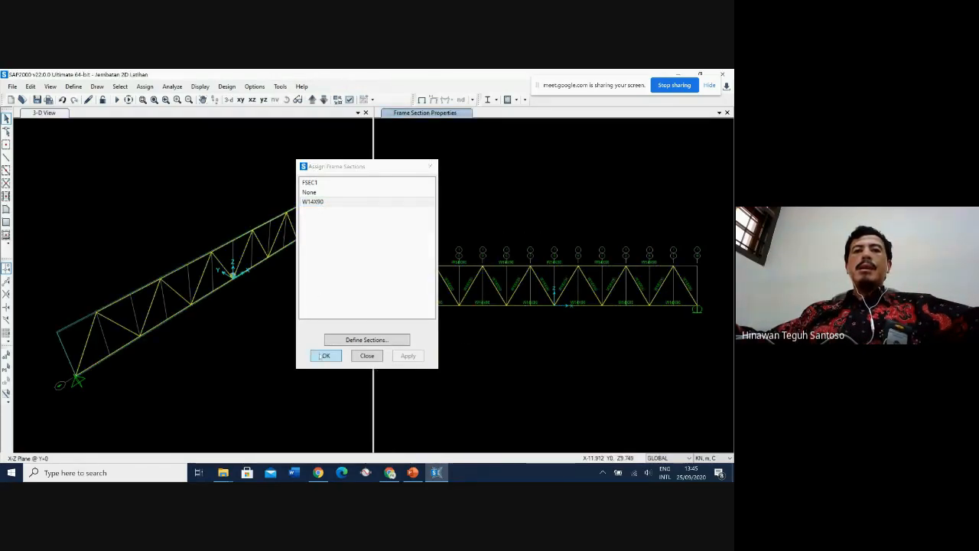
left_click(322, 355)
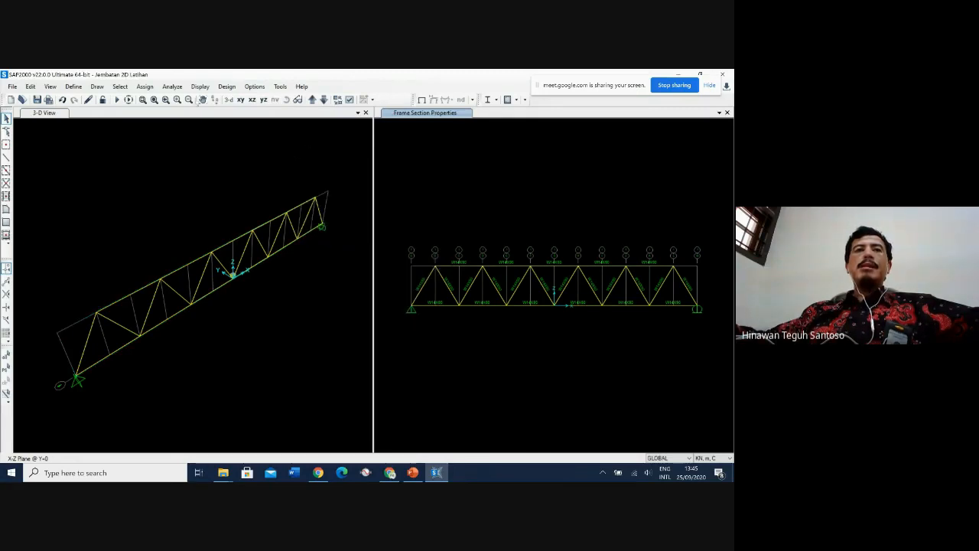
left_click_drag(429, 227, 561, 367)
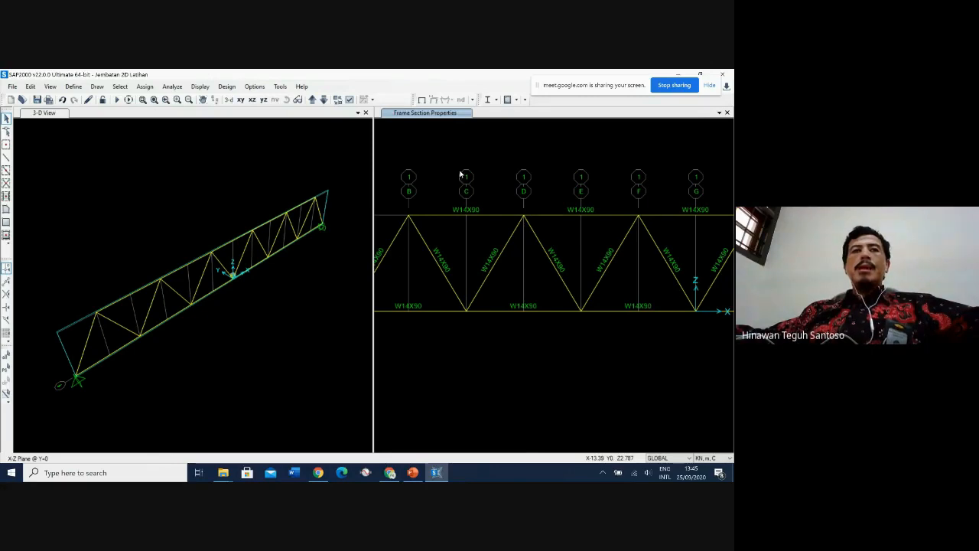
left_click(154, 100)
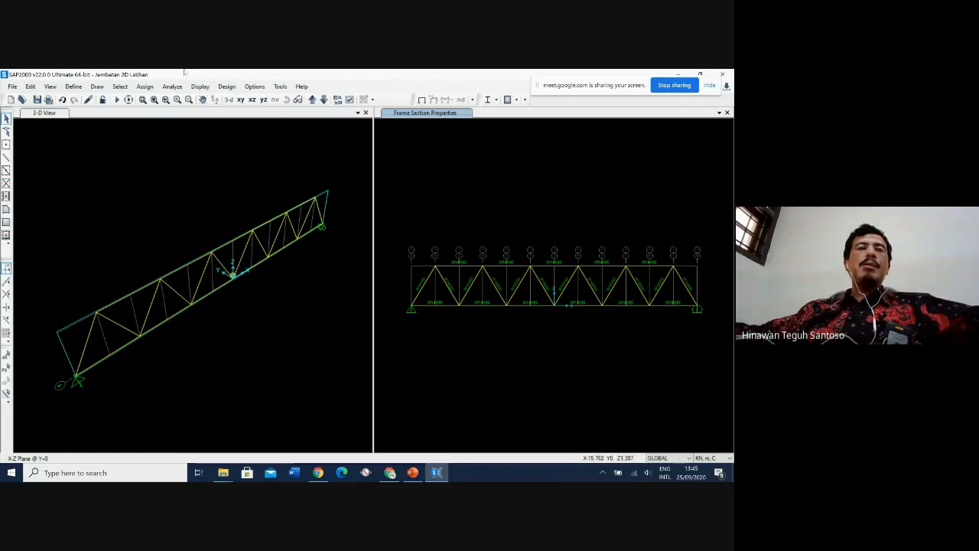
- Open the load pattern definitions and enter SUPERDEAD as the name for a new load pattern
left_click(77, 88)
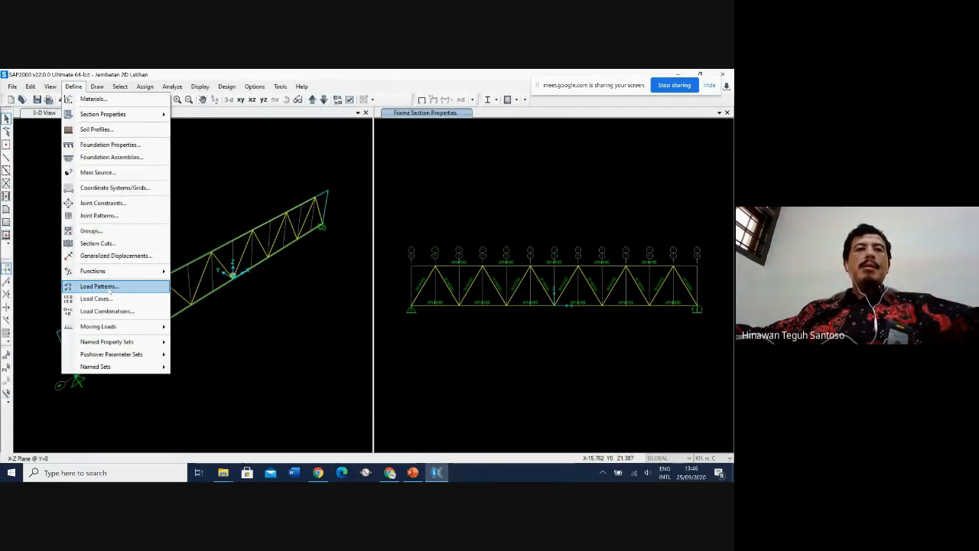
left_click(164, 287)
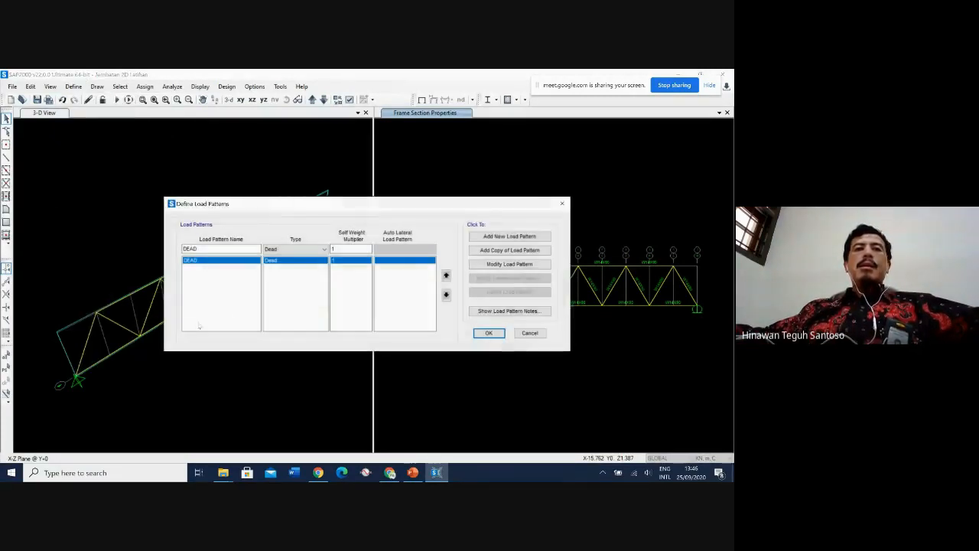
left_click(346, 249)
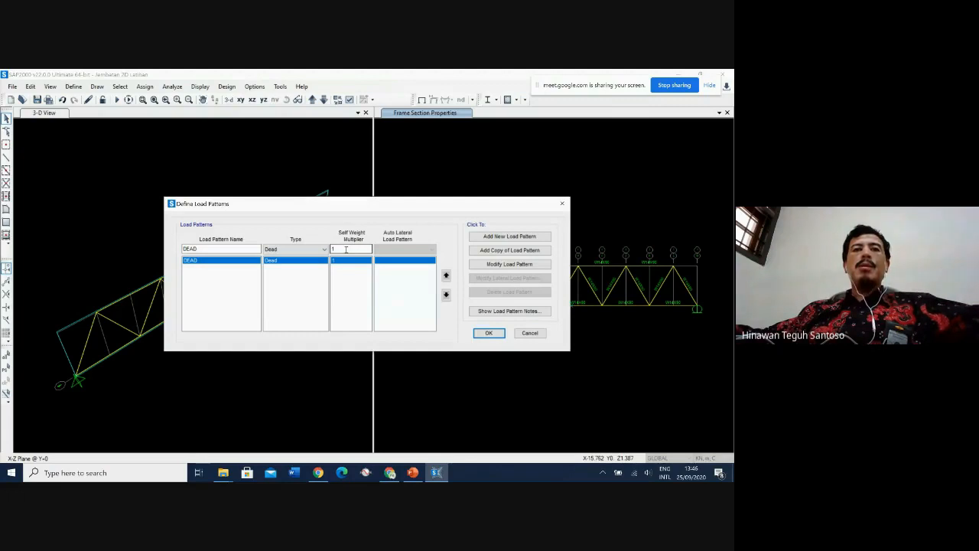
left_click(195, 248)
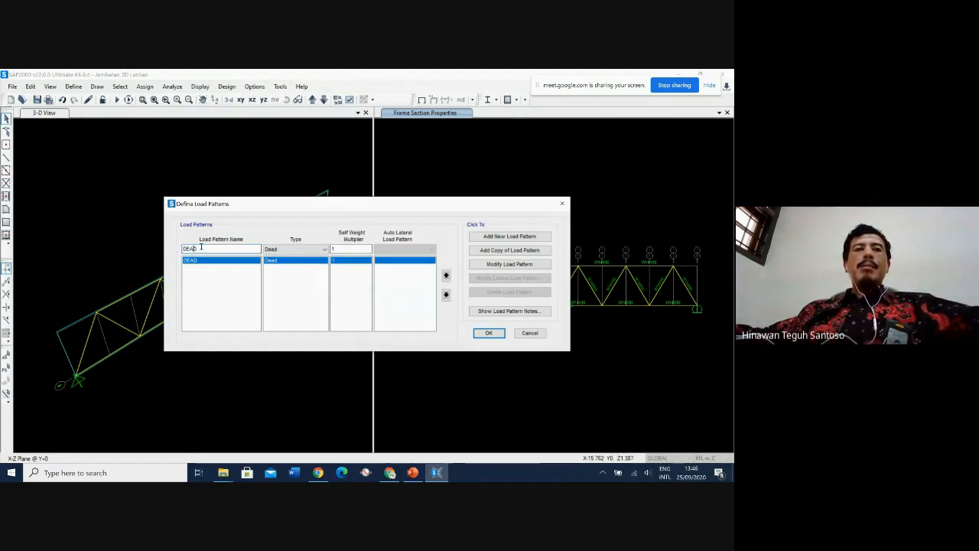
left_click_drag(200, 248, 146, 250)
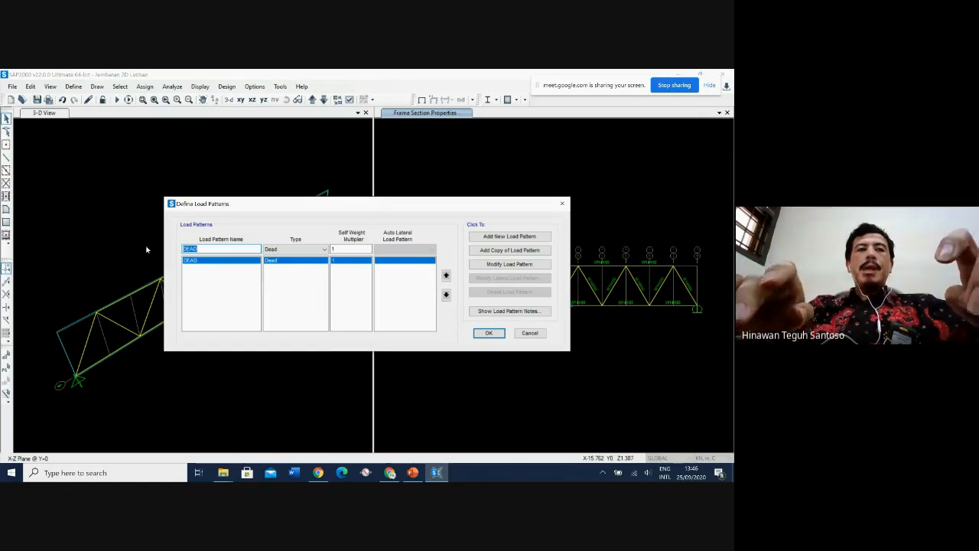
type("S")
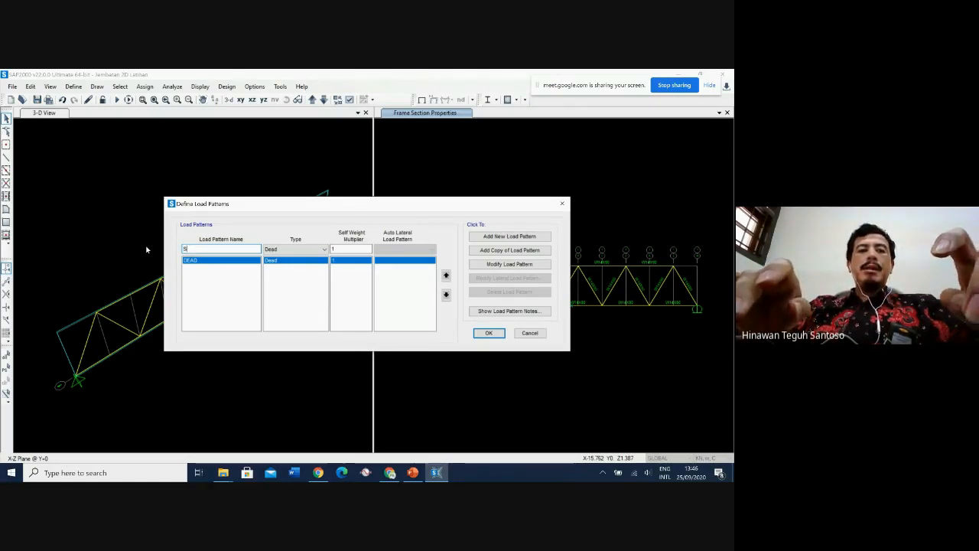
type("EF")
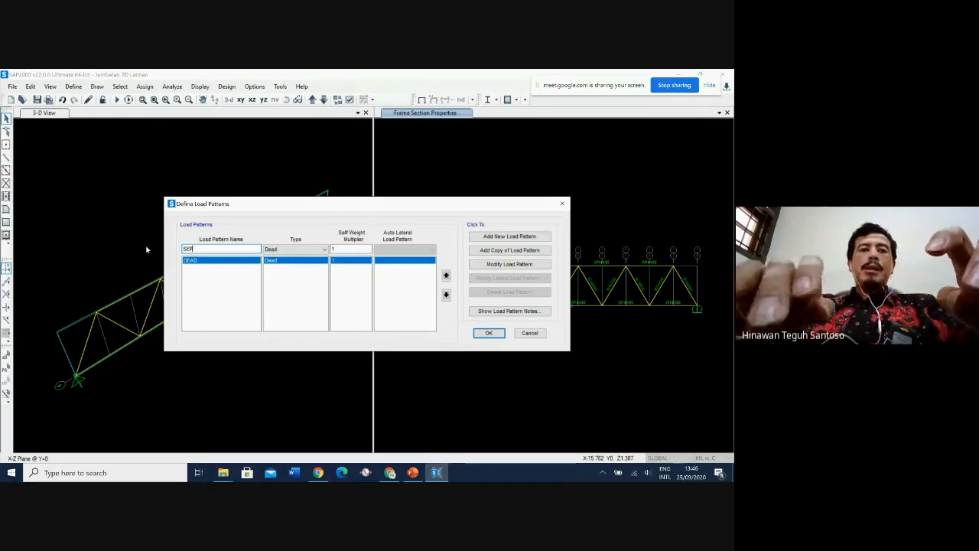
key("BackSpace")
key("BackSpace")
type("UP")
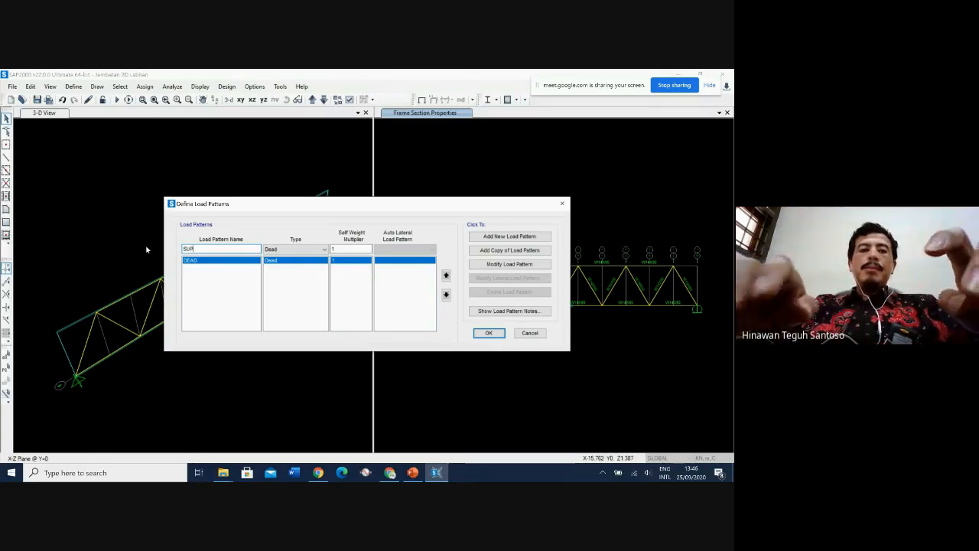
type("ERDEAD")
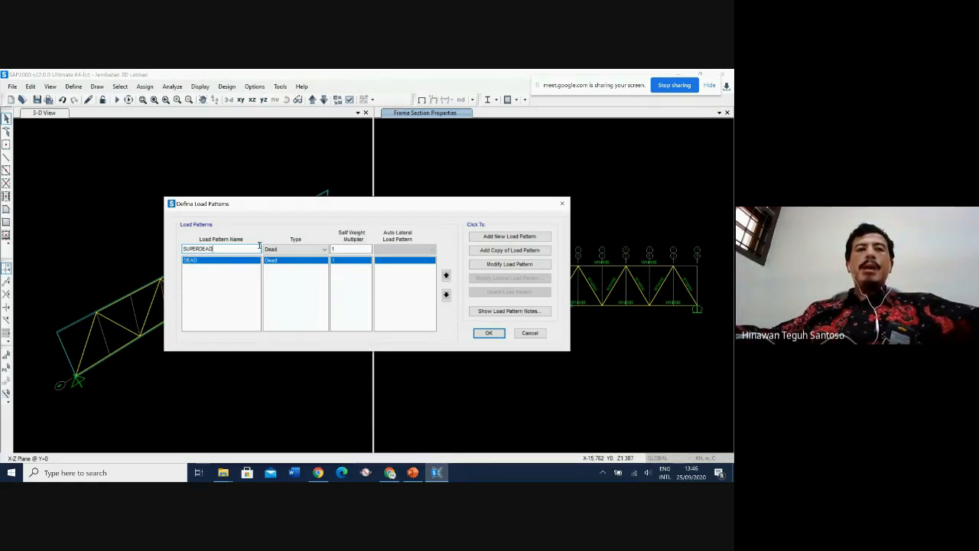
- Set the SUPERDEAD pattern's type to Dead and its self weight multiplier to 0, and add it as a new load pattern
left_click(302, 248)
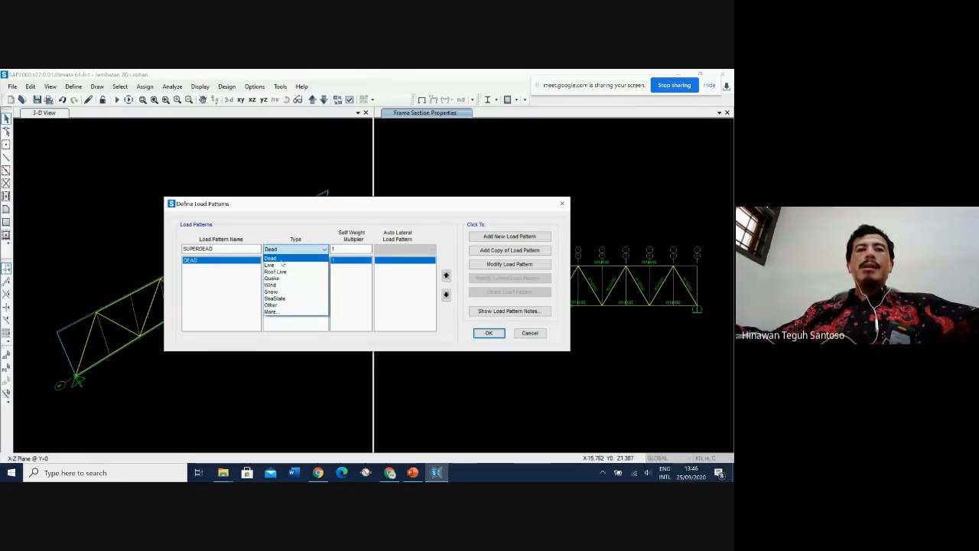
left_click(282, 261)
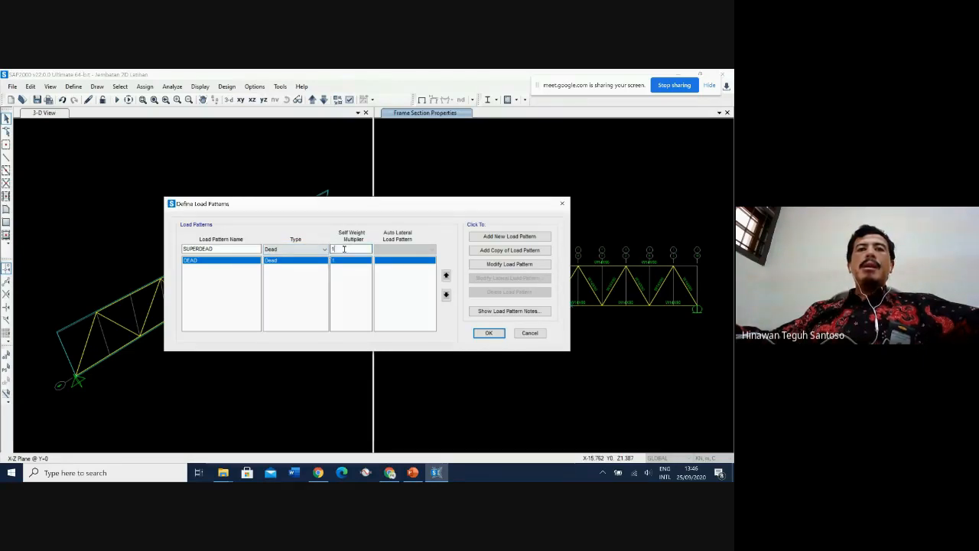
type("0")
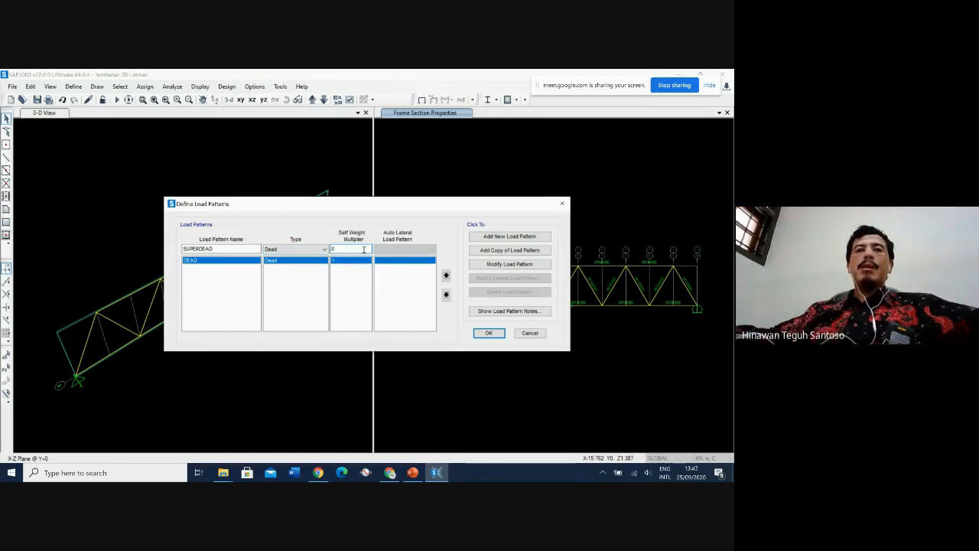
left_click(545, 240)
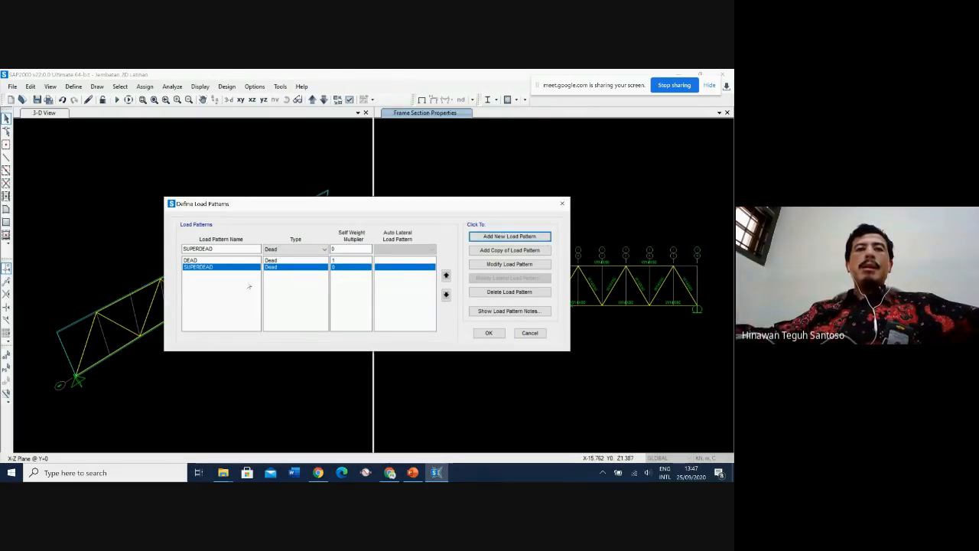
- Add a load pattern named LIVE of type Live with self weight multiplier 0, and accept the load patterns
left_click_drag(231, 250, 179, 248)
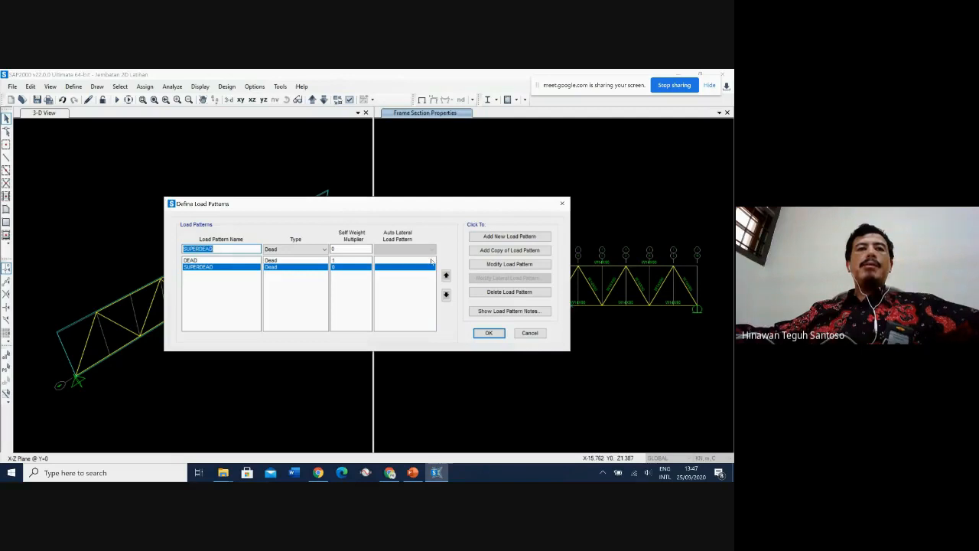
type("LM")
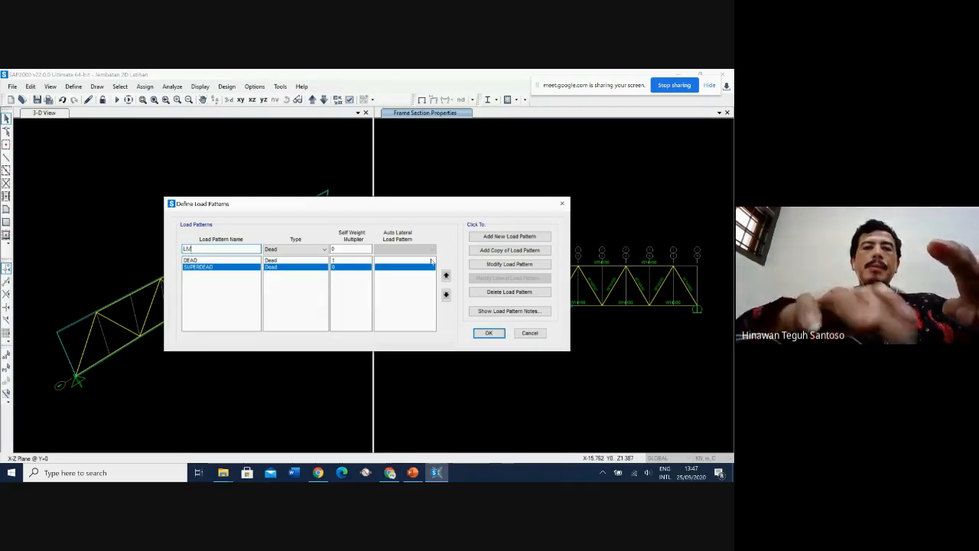
type("VE")
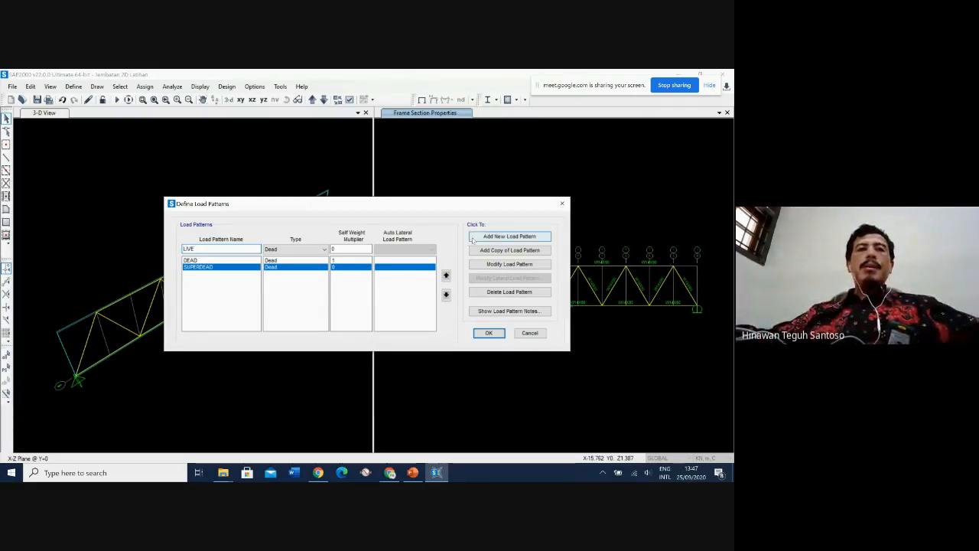
left_click(321, 250)
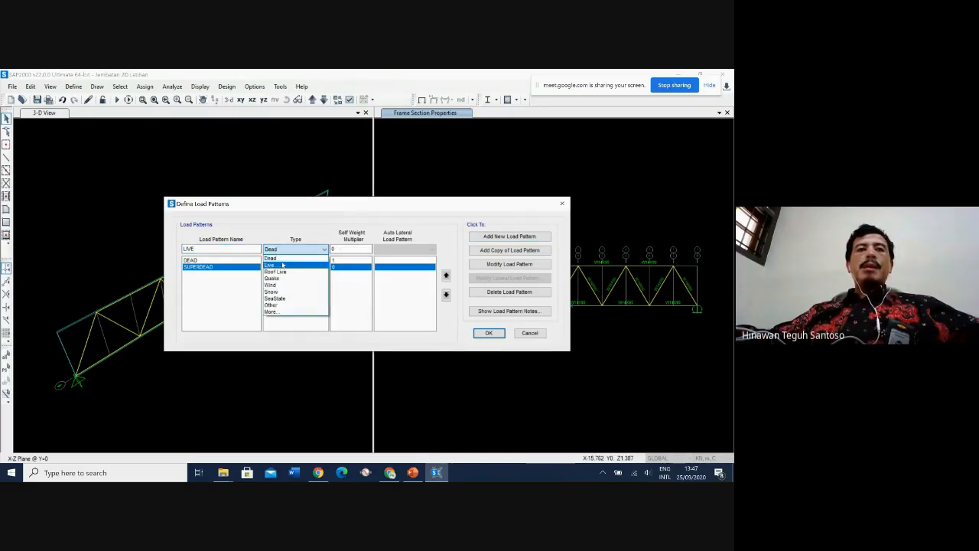
left_click(282, 265)
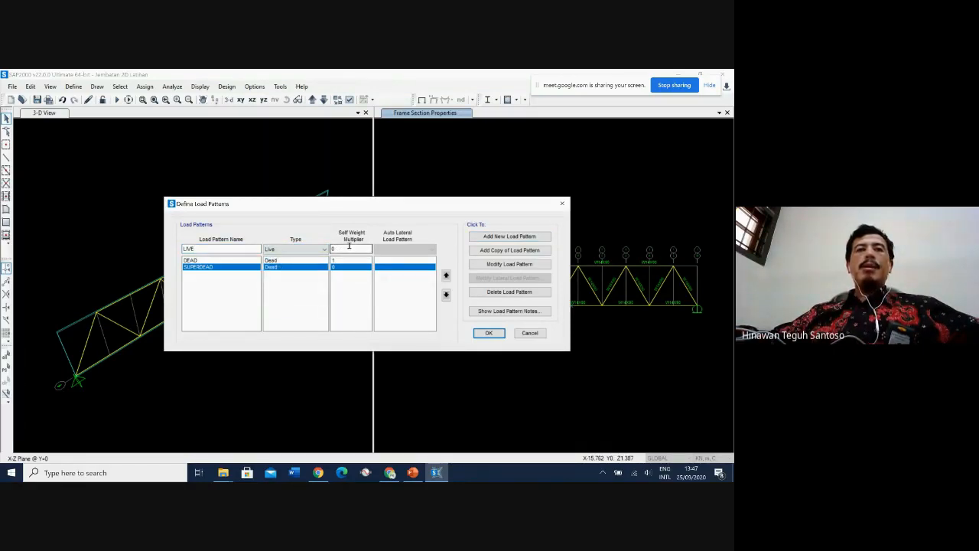
left_click(533, 239)
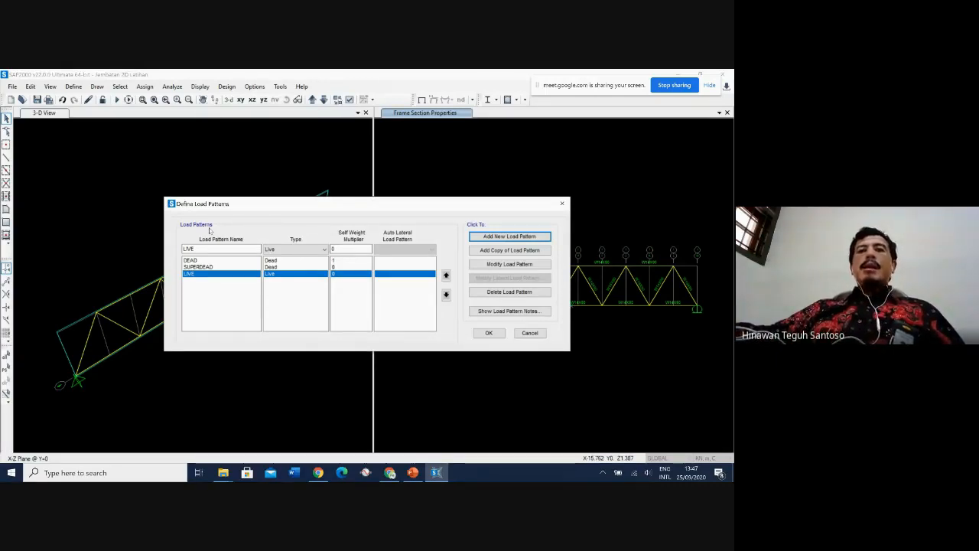
left_click(490, 333)
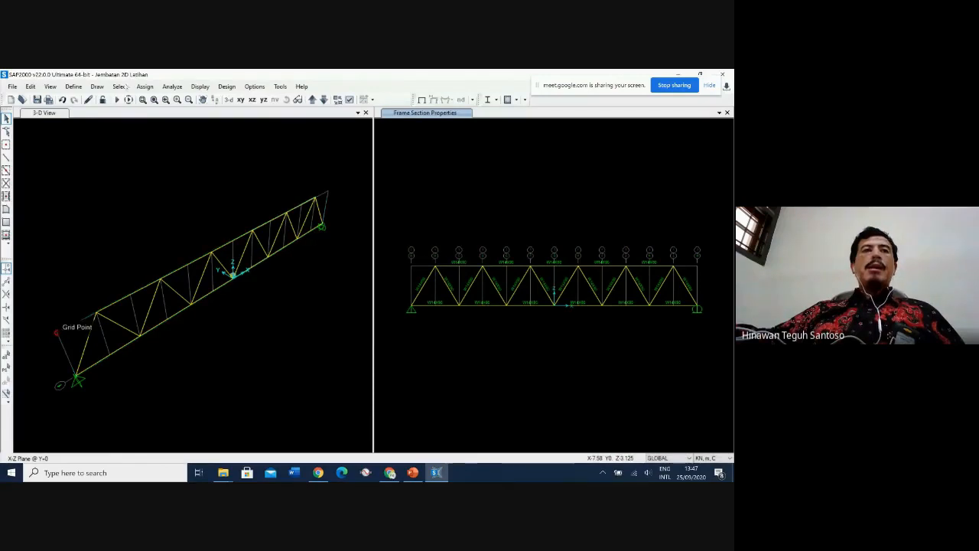
- Review the load case data of DEAD, SUPERDEAD and LIVE, checking the applied load patterns and scale factors without changing them
left_click(74, 87)
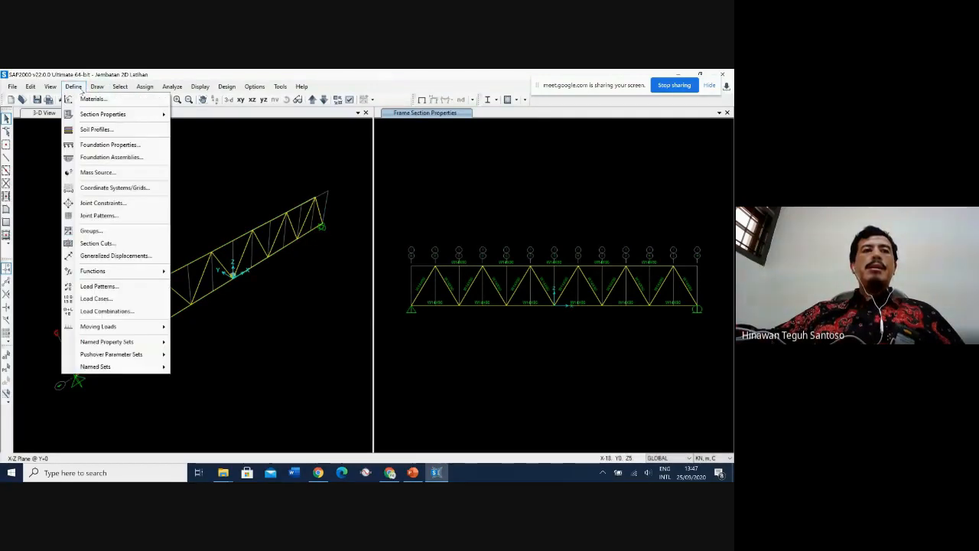
left_click(114, 298)
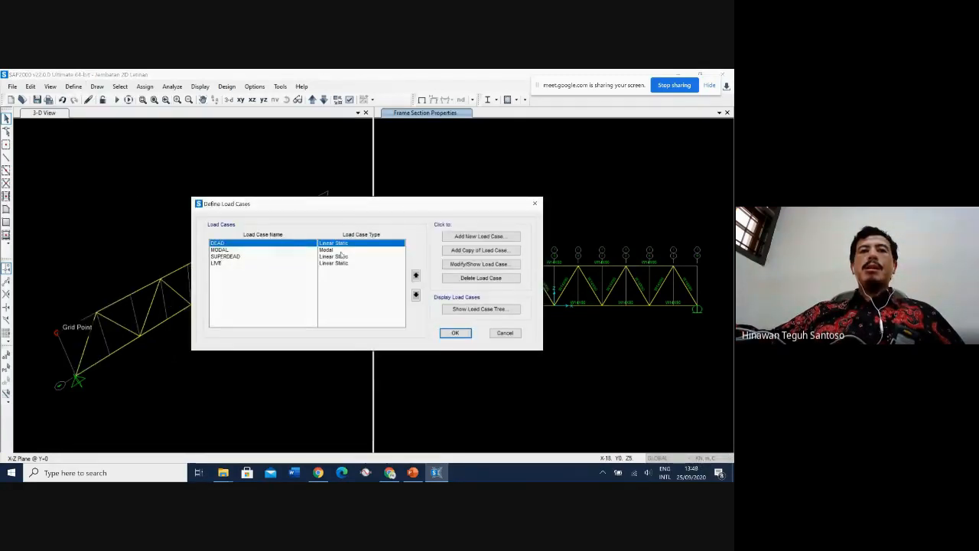
left_click(480, 264)
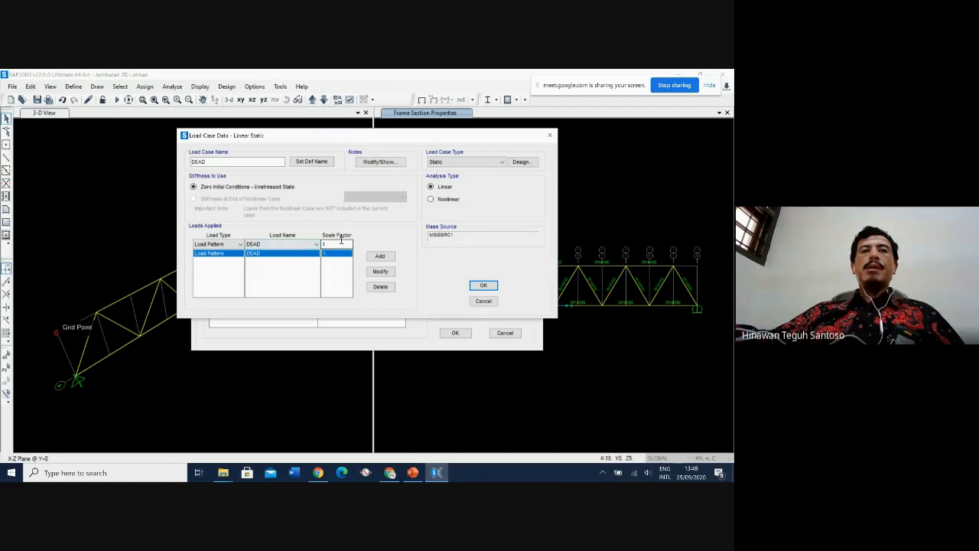
left_click(493, 303)
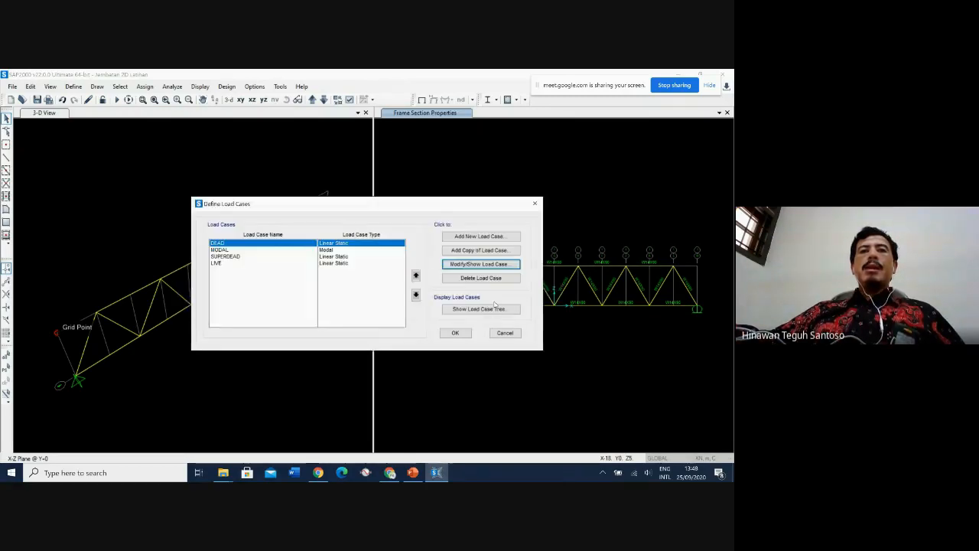
left_click(237, 258)
left_click(490, 266)
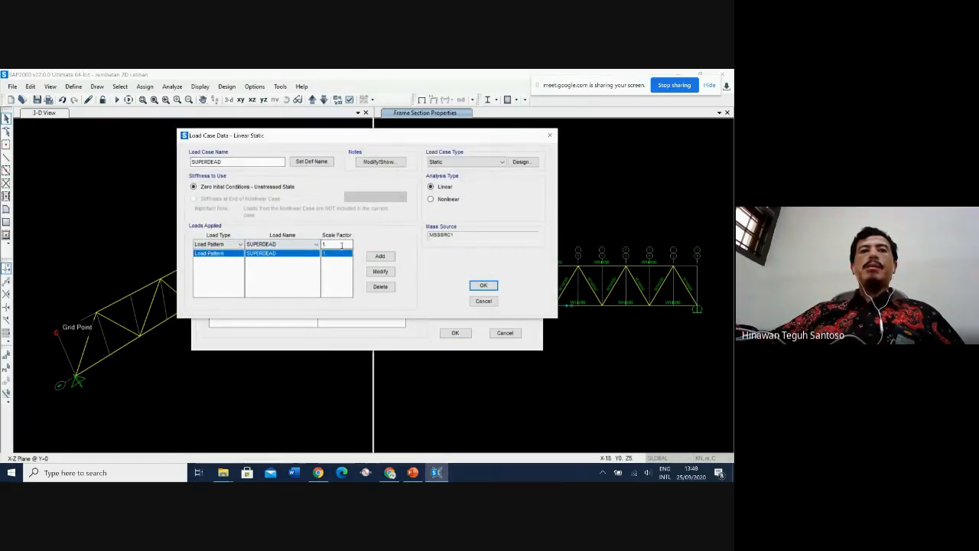
left_click(483, 300)
left_click(235, 263)
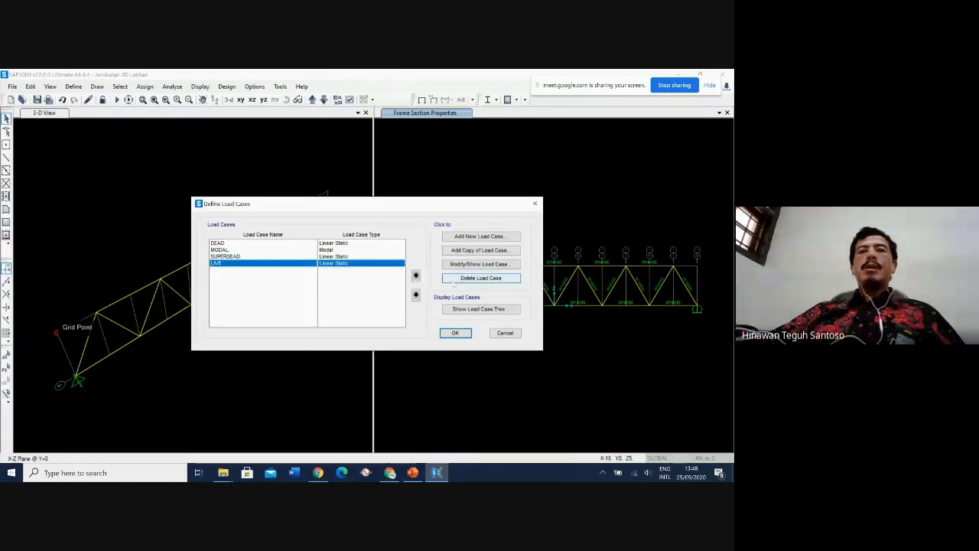
left_click(476, 266)
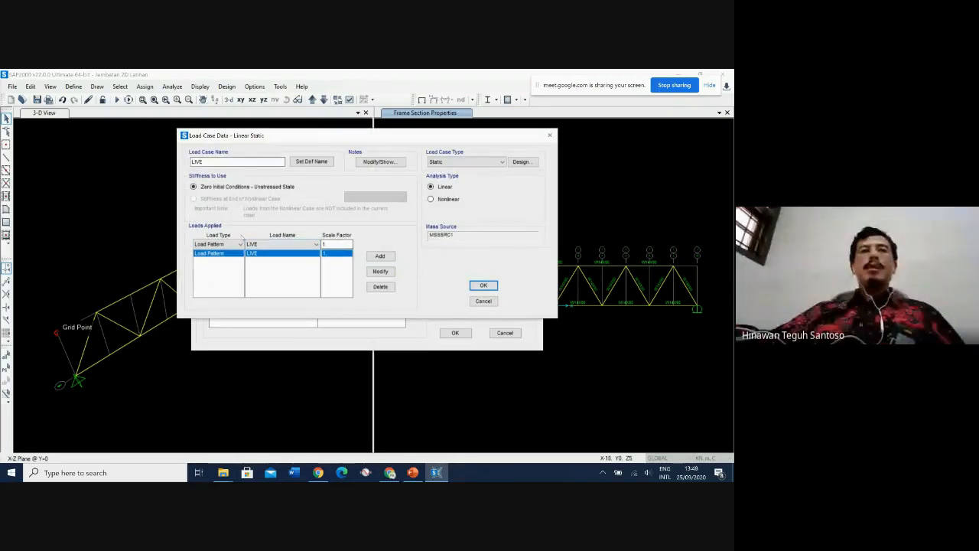
left_click(483, 302)
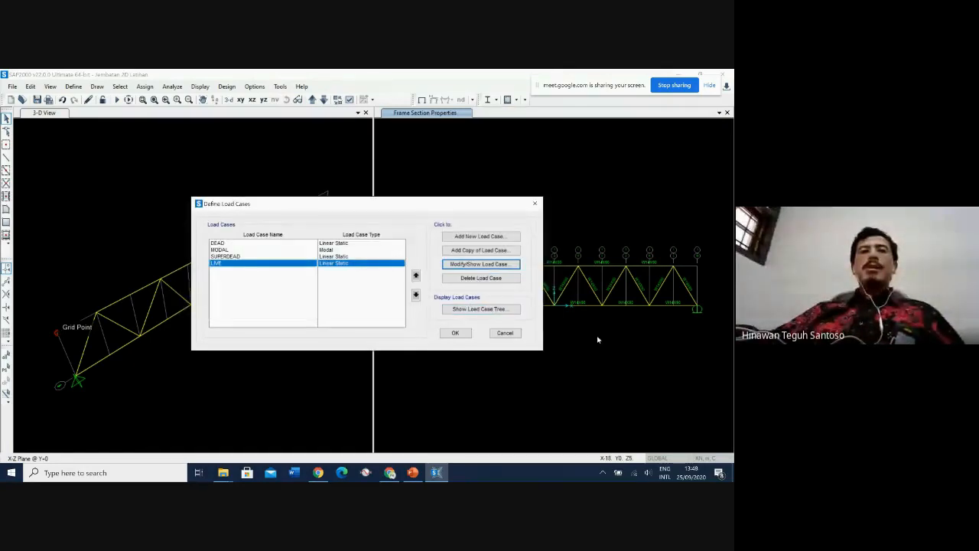
left_click(459, 333)
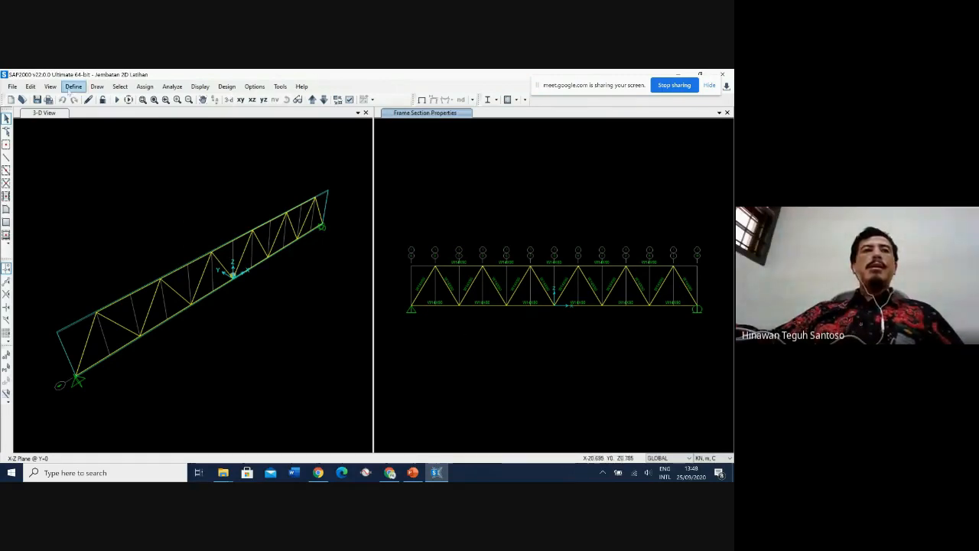
- Start a new Linear Add load combination and add the DEAD load case to it with a scale factor of 1.2
left_click(73, 87)
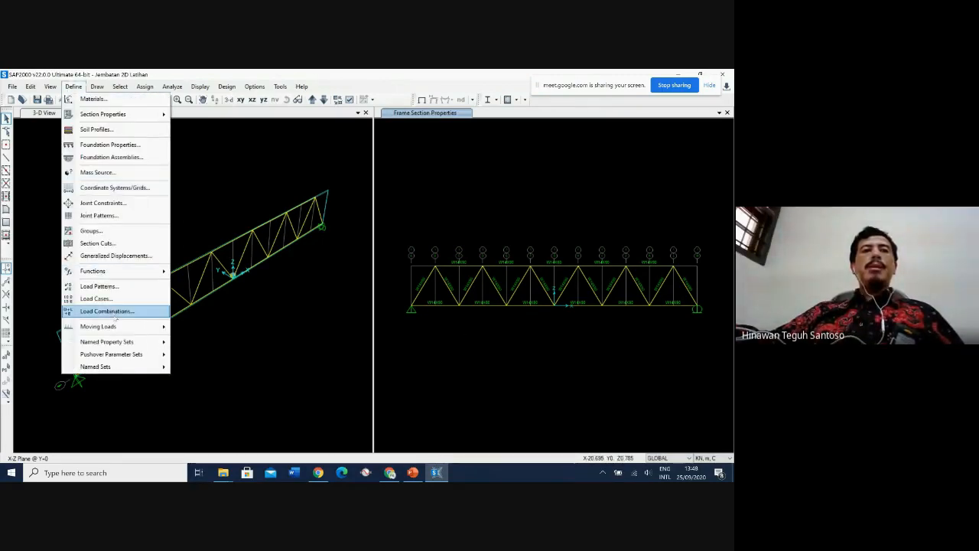
left_click(118, 311)
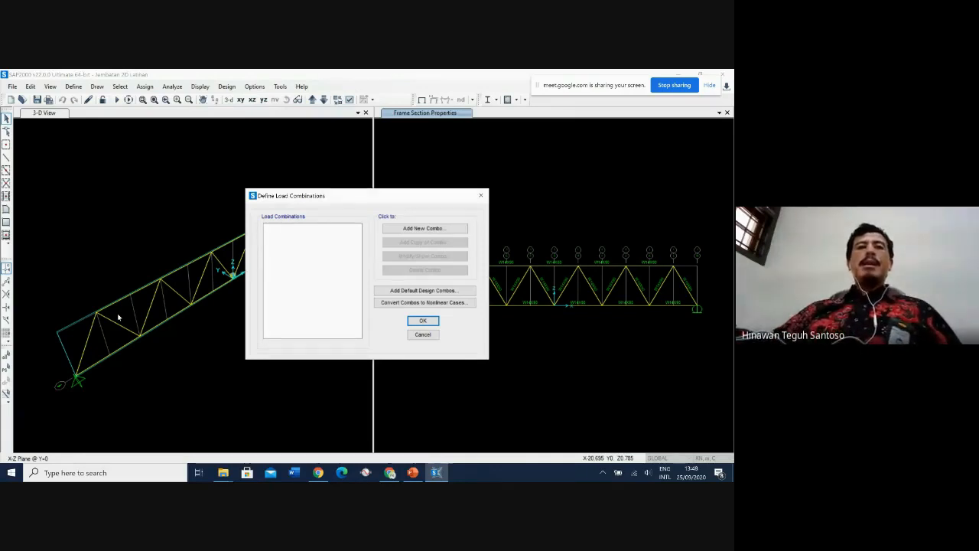
left_click(421, 228)
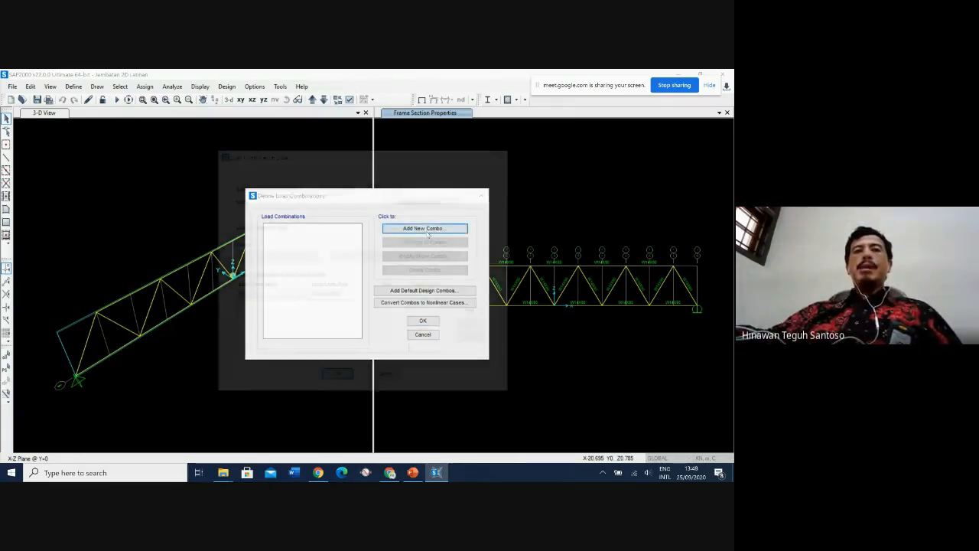
left_click(417, 186)
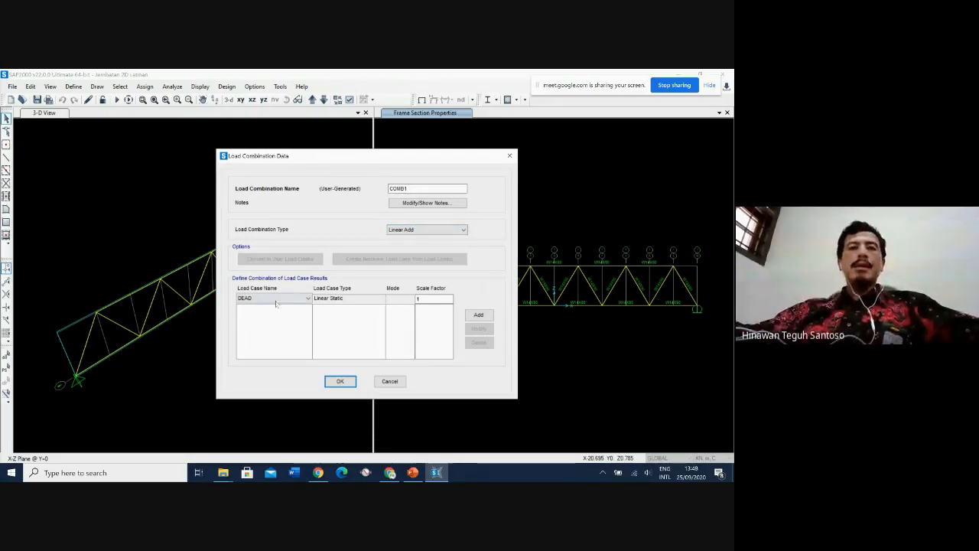
left_click(419, 298)
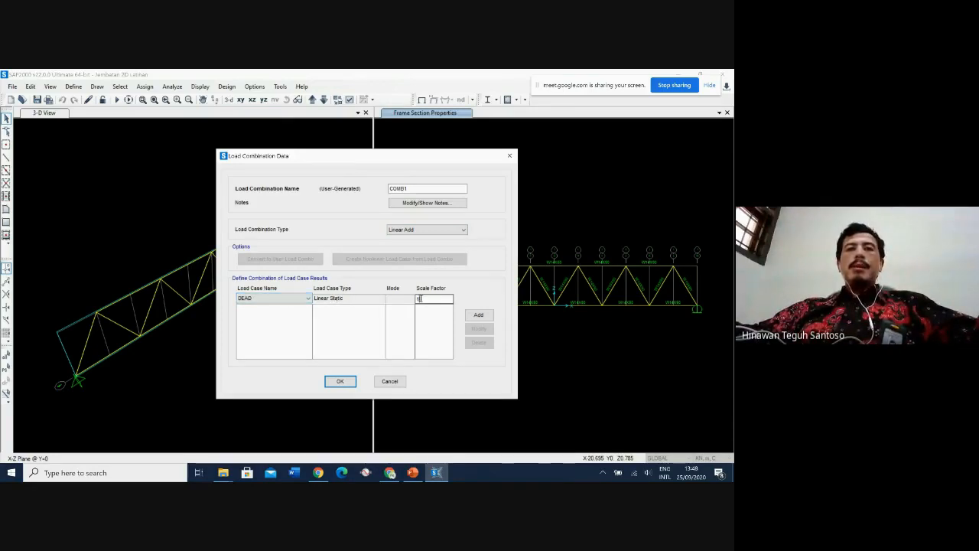
left_click(420, 298)
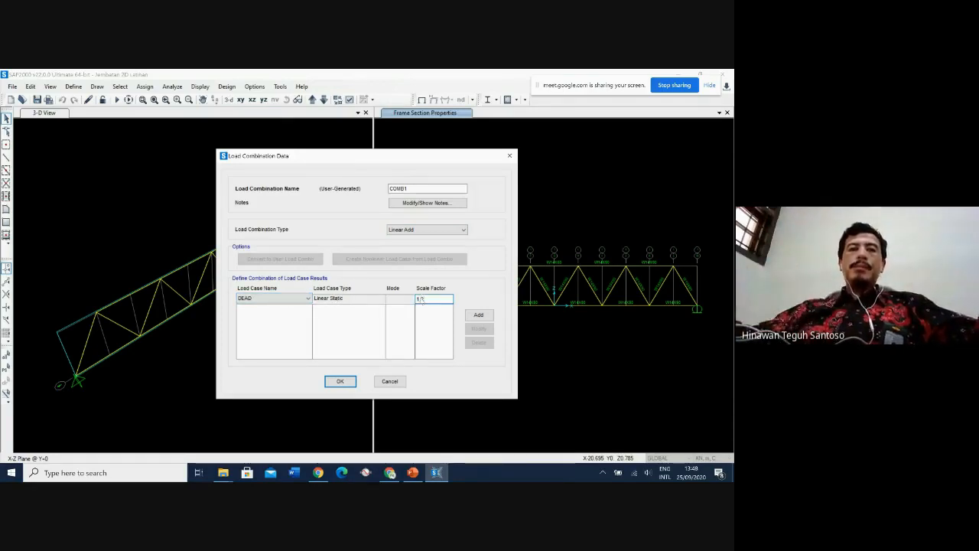
type(".2")
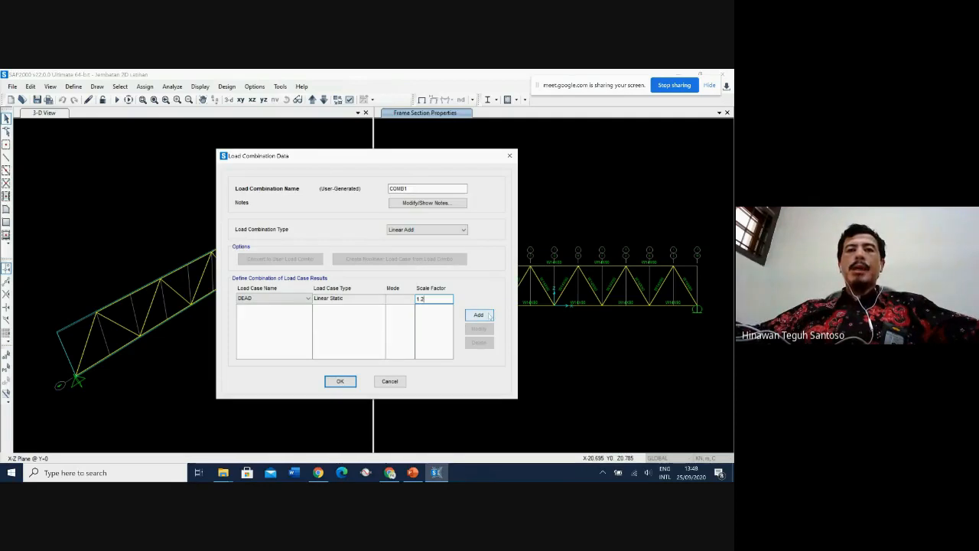
left_click(490, 315)
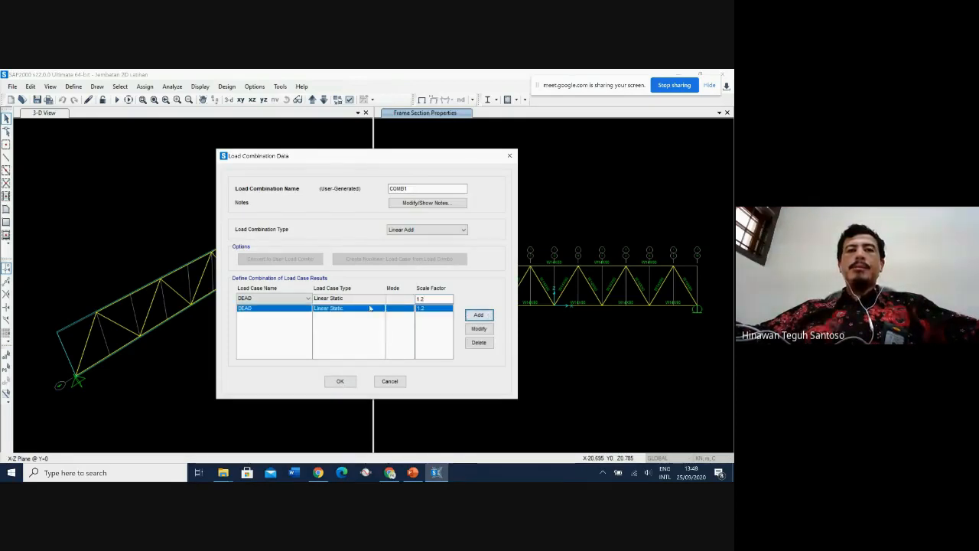
- Add the SUPERDEAD load case to the combination with a scale factor of 1.2
left_click(307, 297)
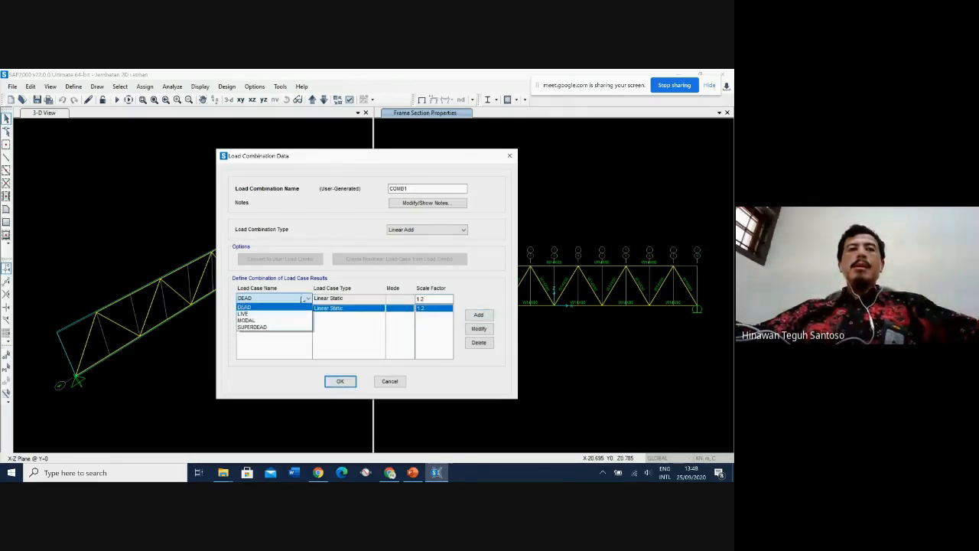
left_click(274, 327)
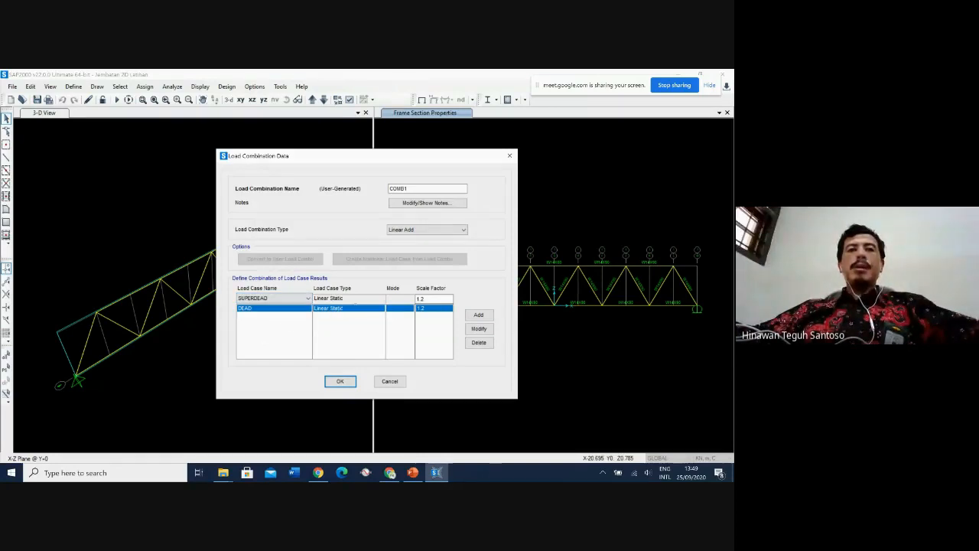
left_click(426, 299)
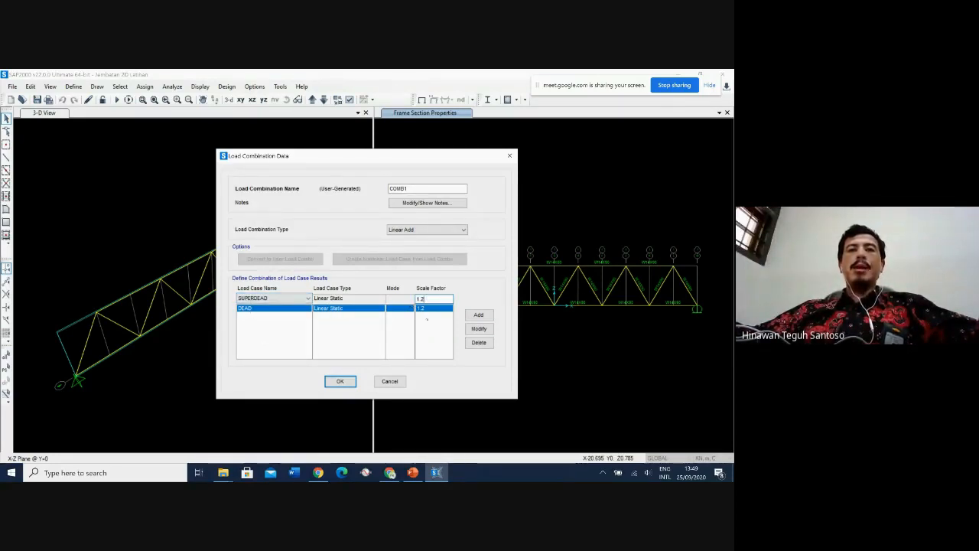
left_click(479, 316)
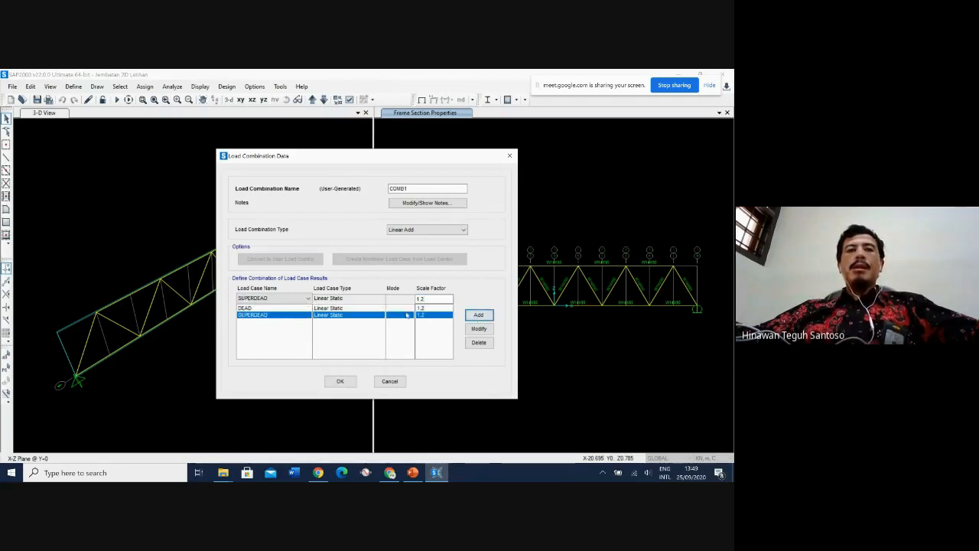
- Add the LIVE load case with a scale factor of 1.6 and accept the load combination definitions
left_click(288, 298)
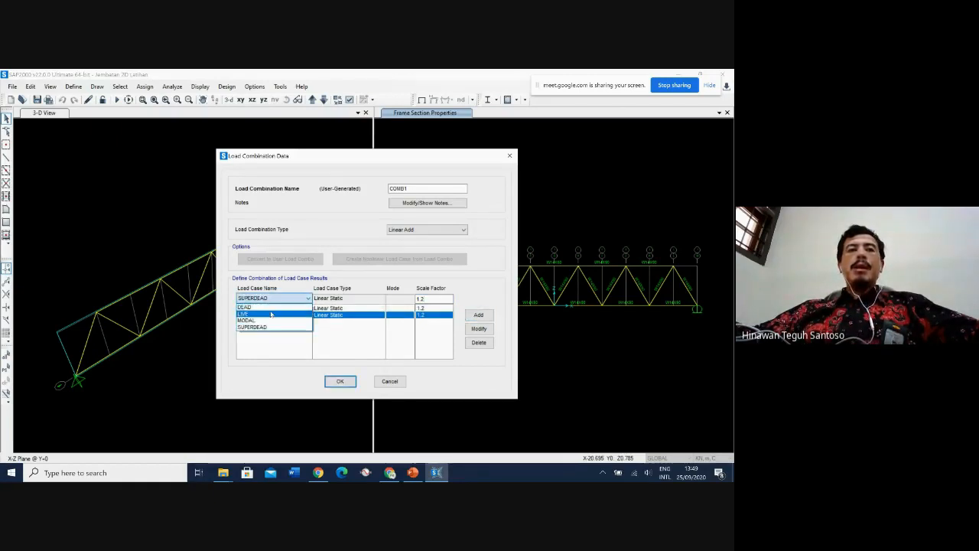
left_click(269, 315)
left_click(431, 299)
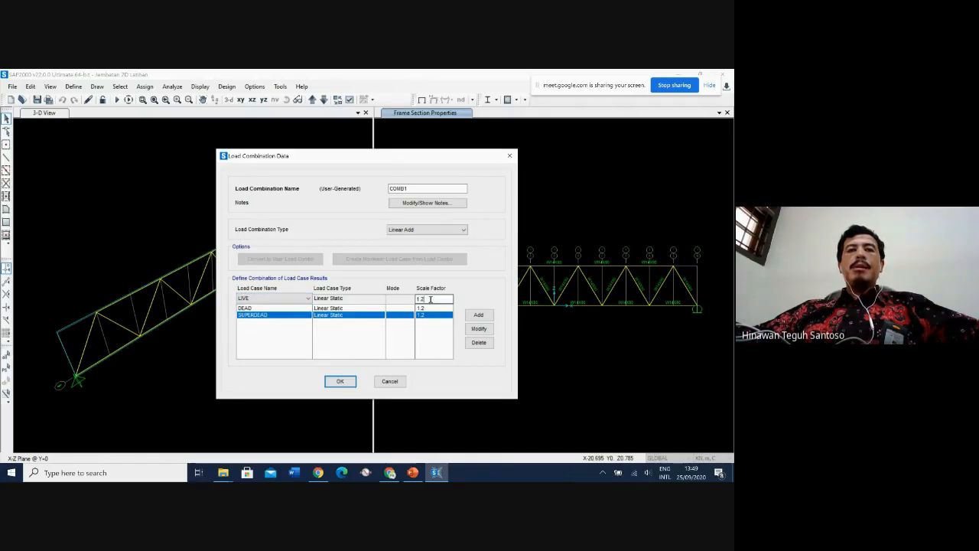
key("BackSpace")
type("6")
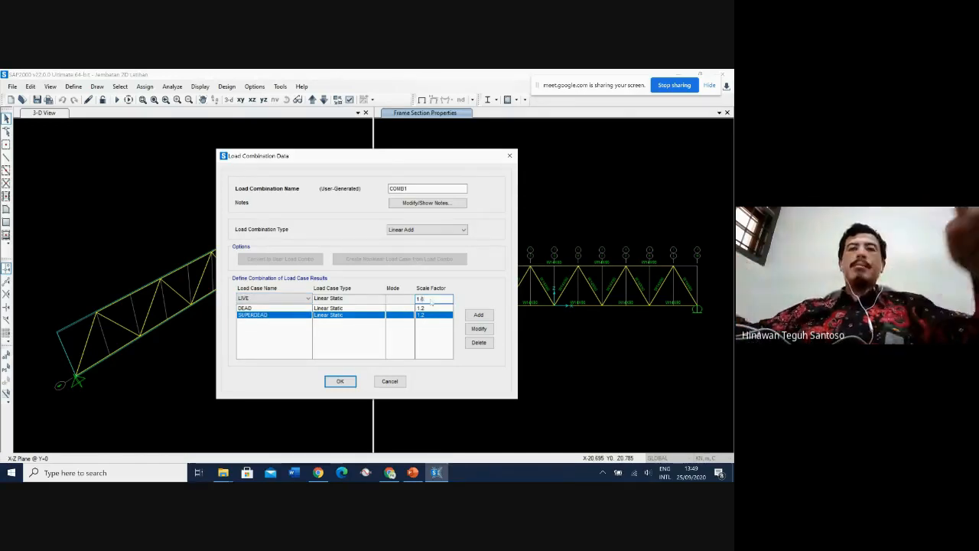
left_click(479, 315)
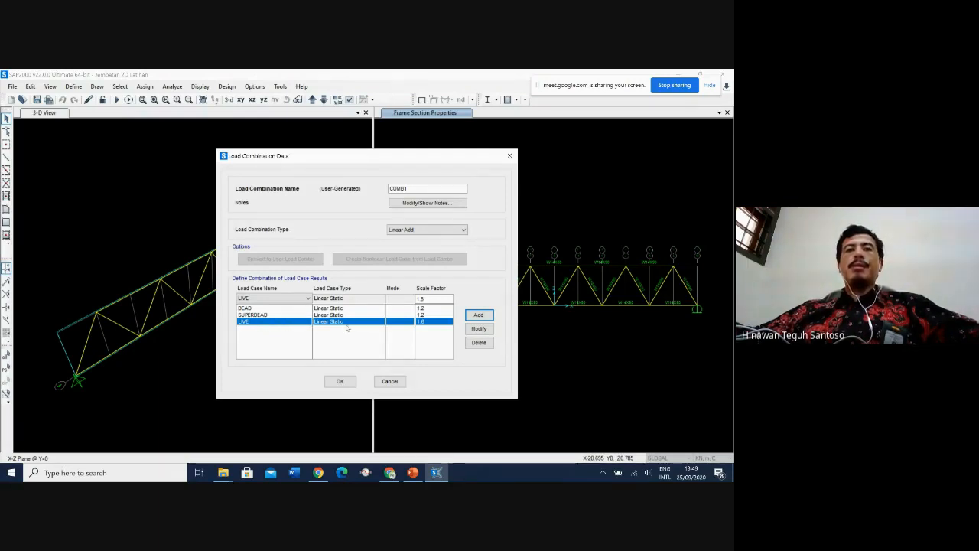
left_click(340, 381)
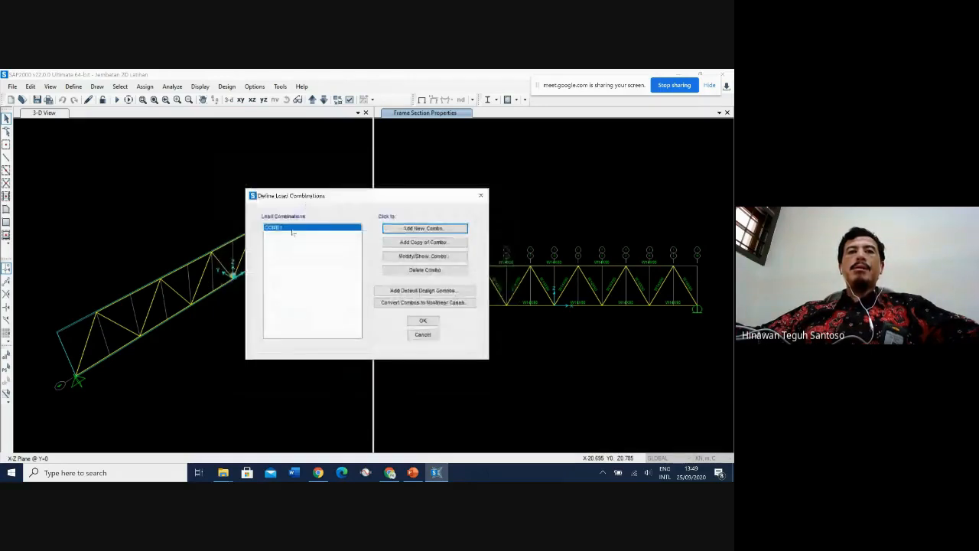
left_click(423, 320)
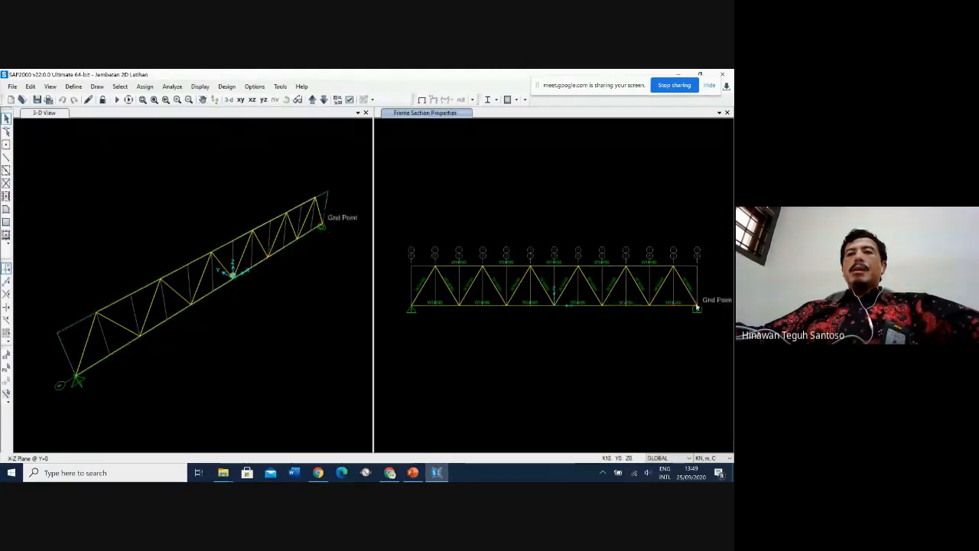
- Assign a joint force of -100 kN in global Z under the SUPERDEAD pattern to all seven bottom-chord joints of the truss
left_click(412, 307)
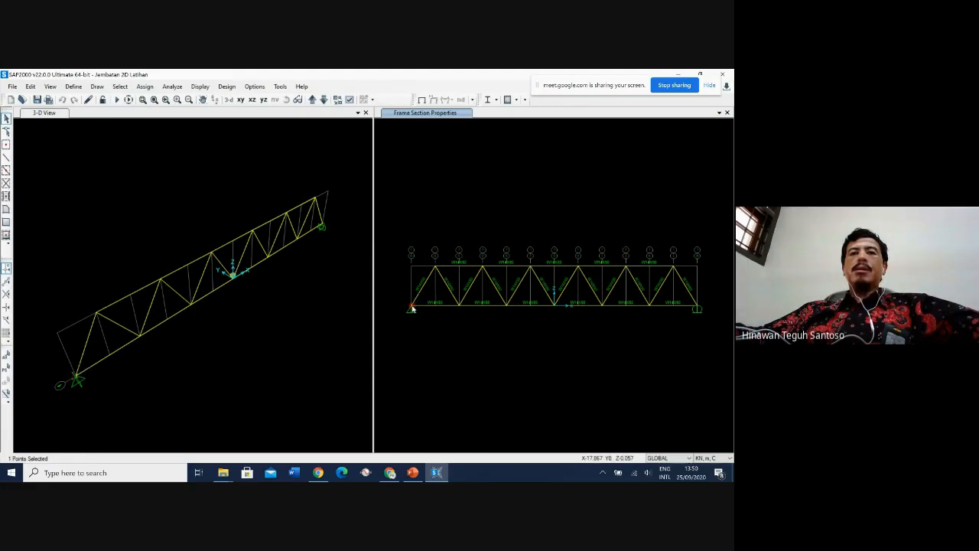
left_click(462, 309)
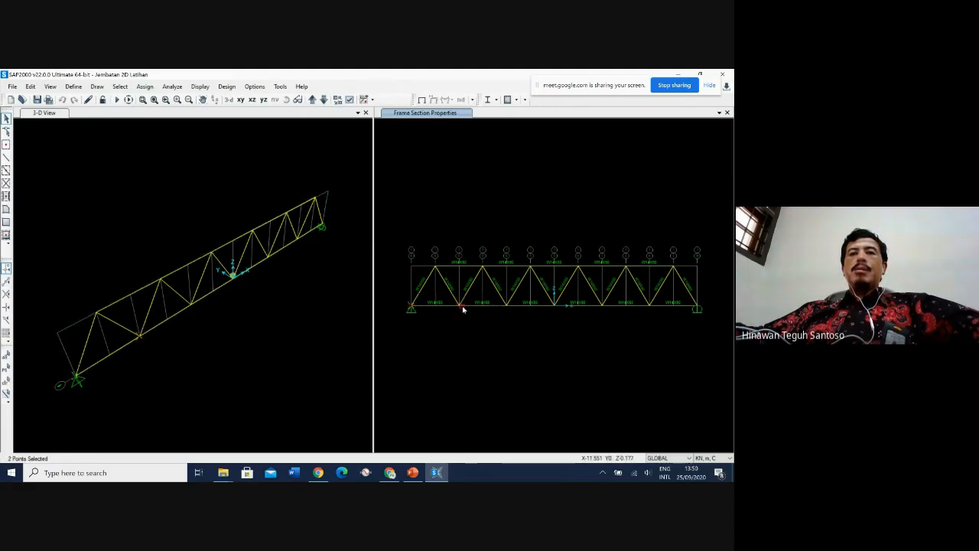
left_click(507, 307)
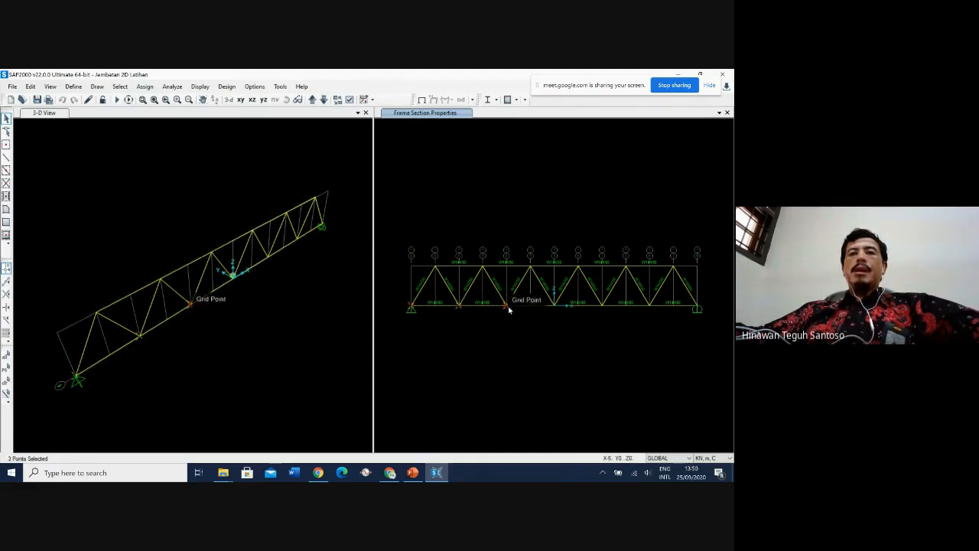
left_click(555, 305)
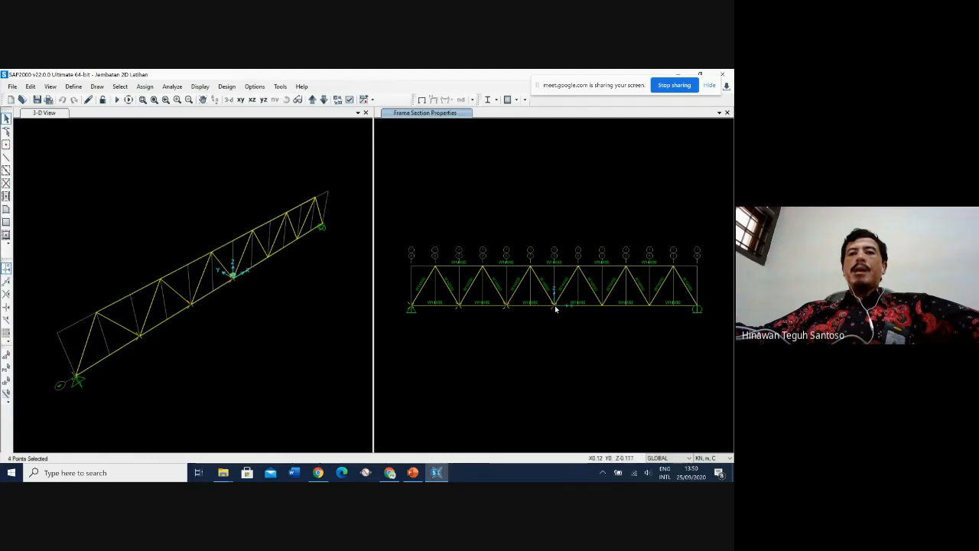
left_click(602, 305)
left_click(651, 306)
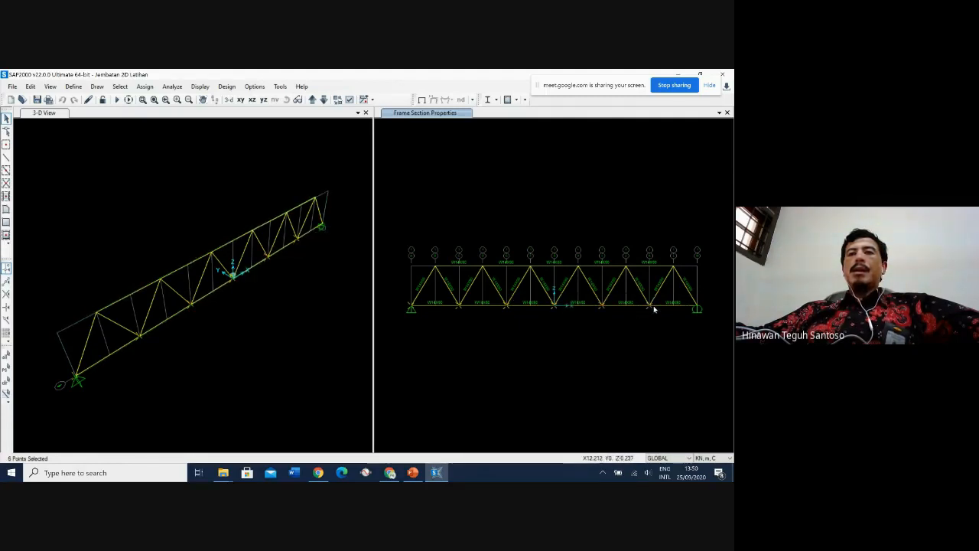
left_click(697, 308)
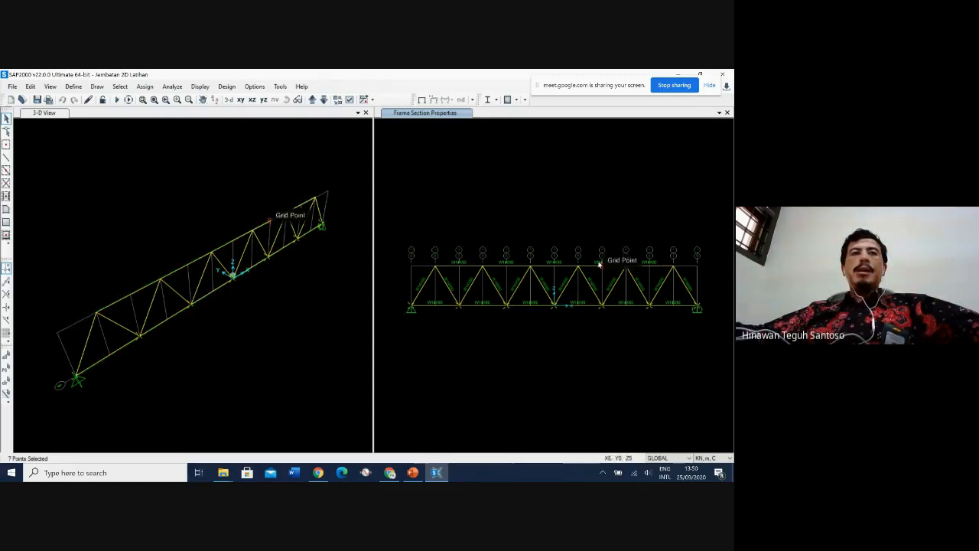
left_click(145, 87)
mouse_move(162, 98)
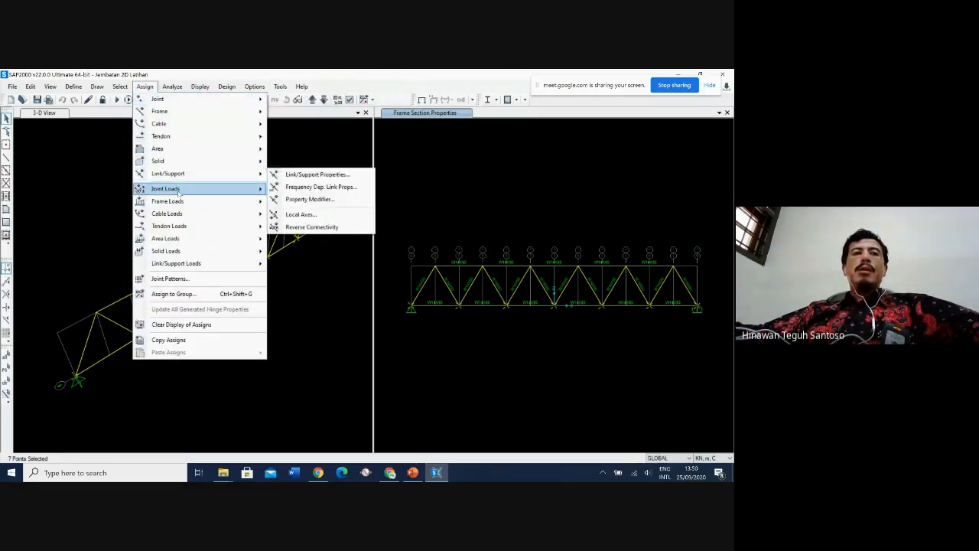
mouse_move(180, 195)
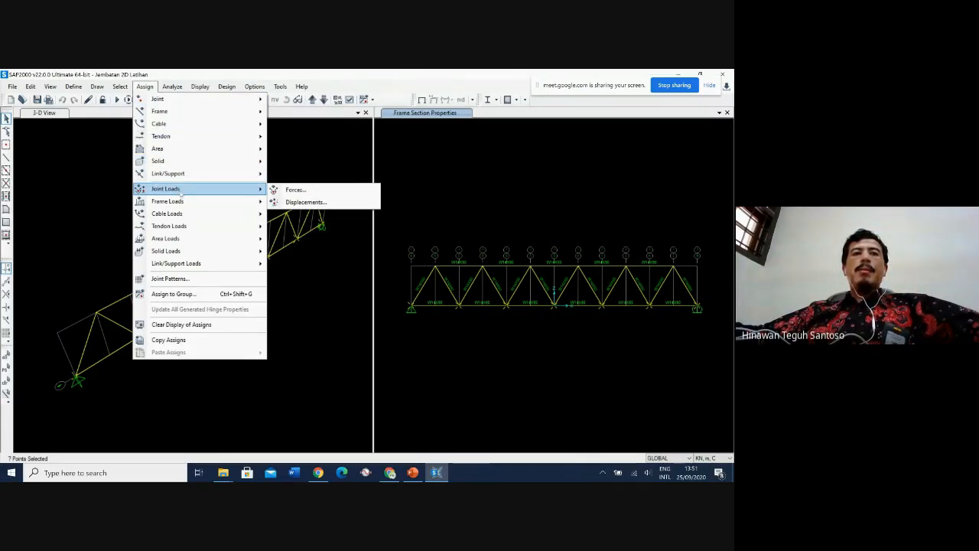
left_click(311, 190)
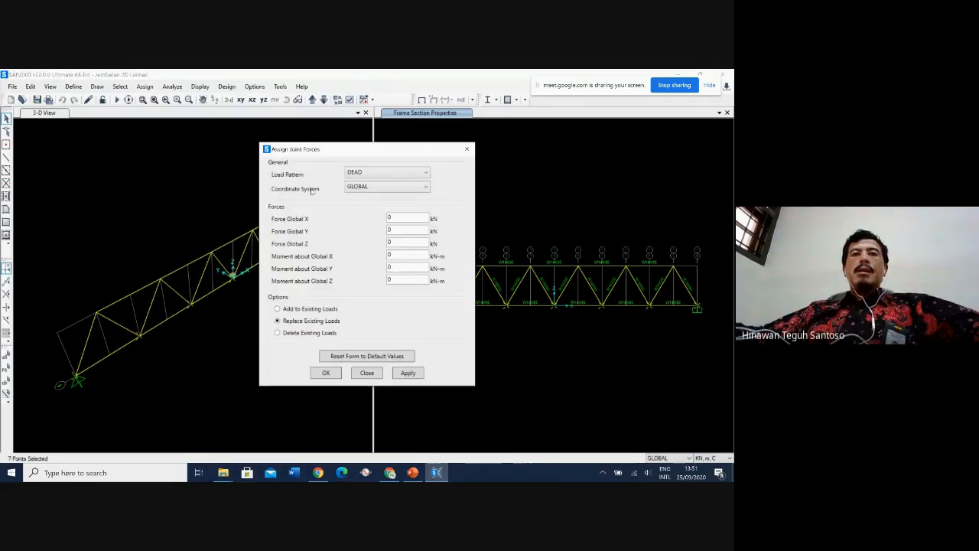
left_click(383, 172)
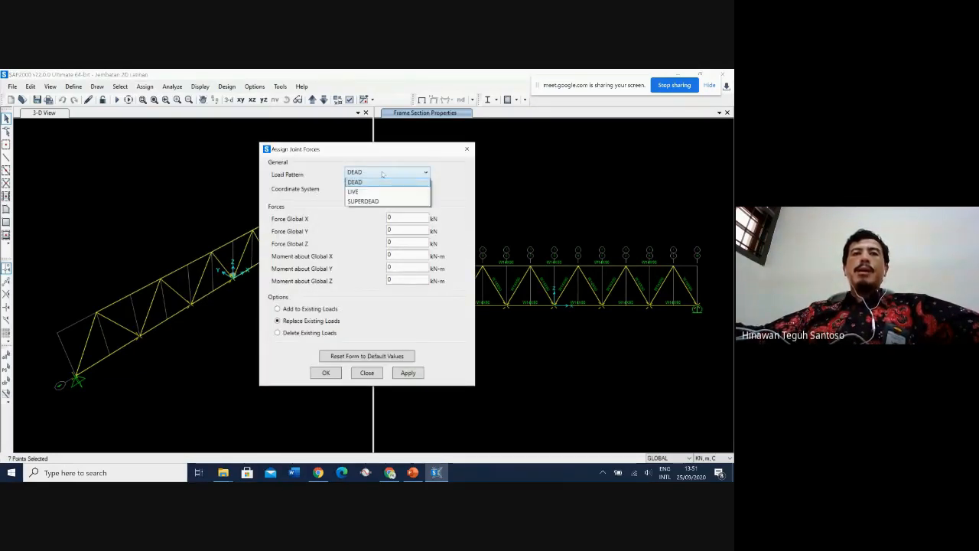
left_click(369, 204)
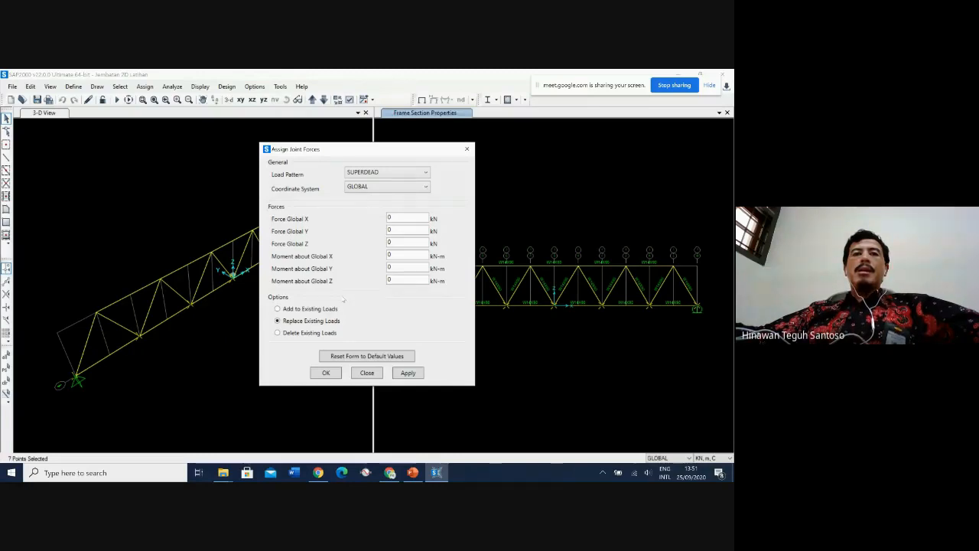
left_click(395, 242)
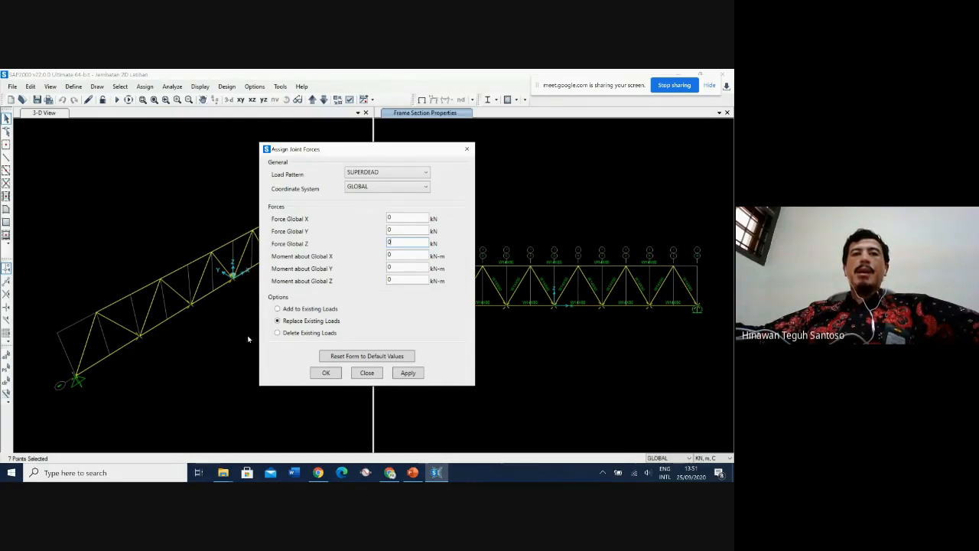
double_click(389, 242)
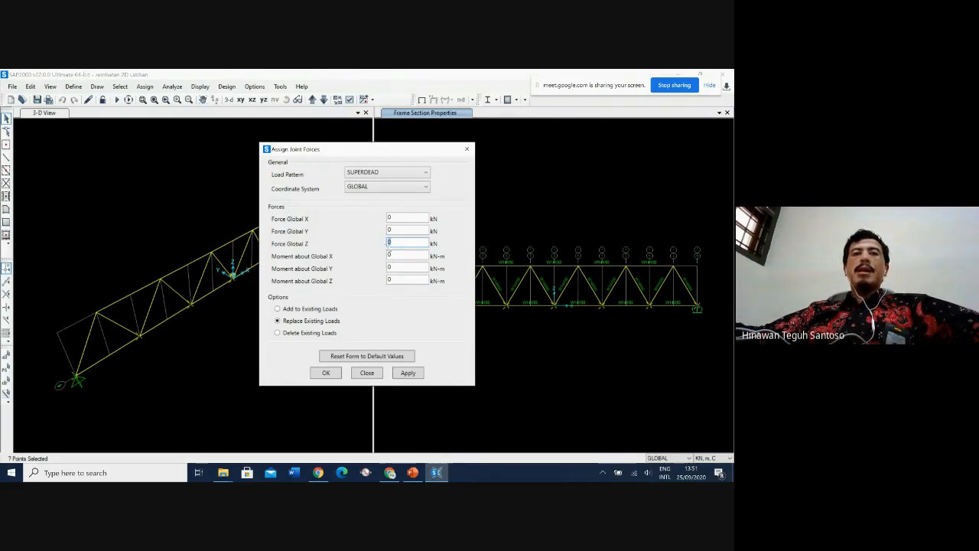
type("-")
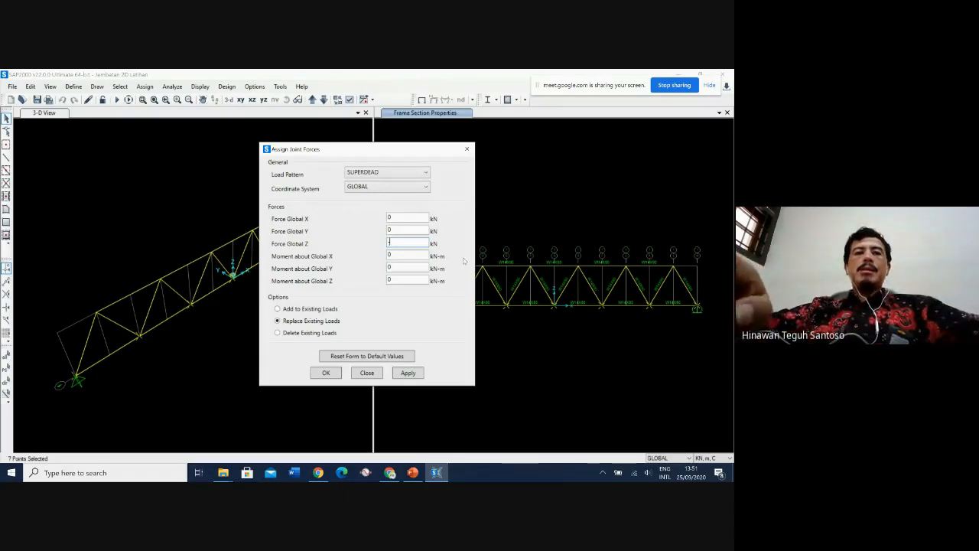
type("100")
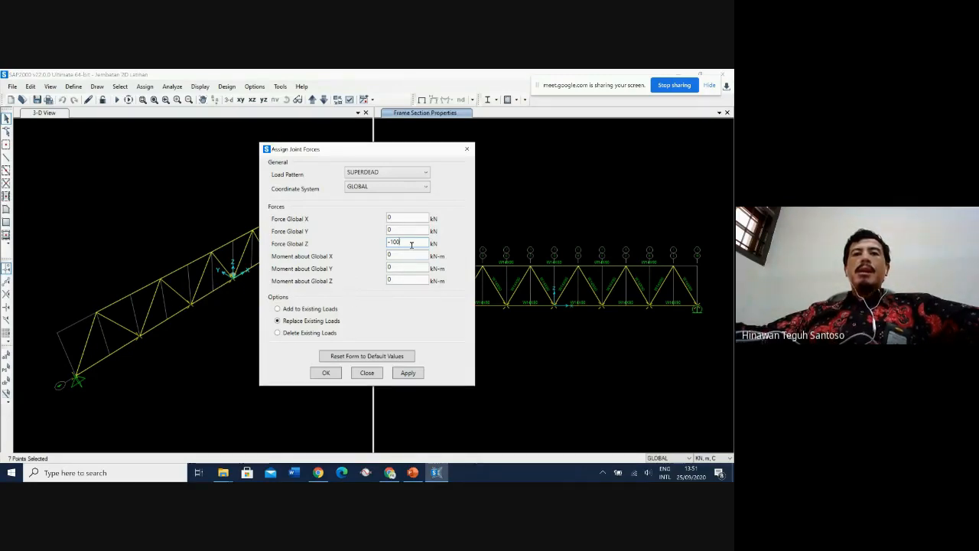
left_click(408, 374)
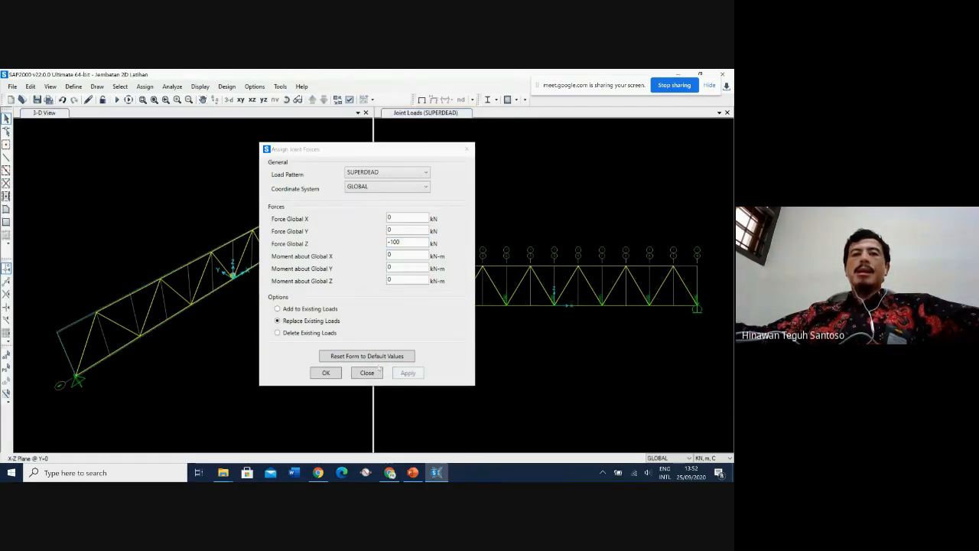
left_click(333, 375)
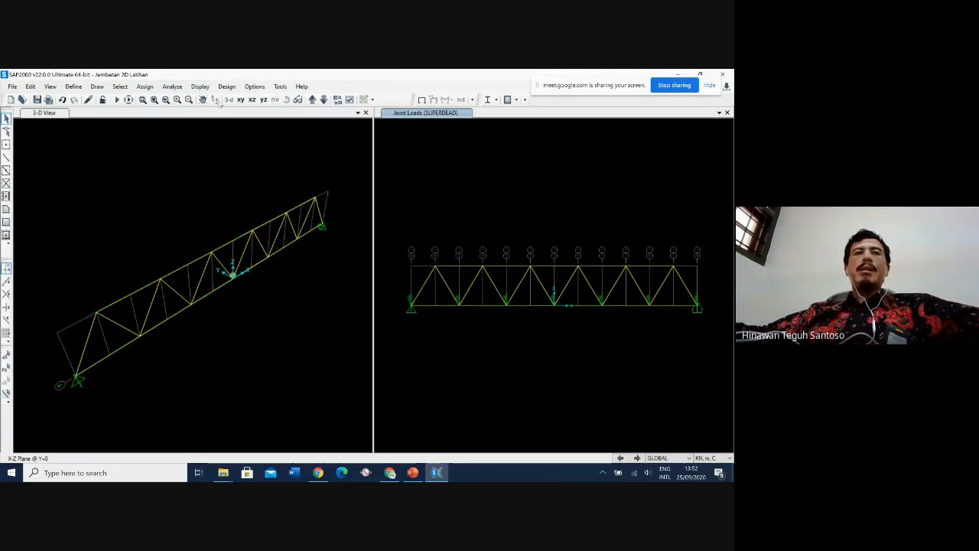
- Inspect the joint loads assigned to the bottom-chord joint at grid line C in the X-Z view
left_click(142, 101)
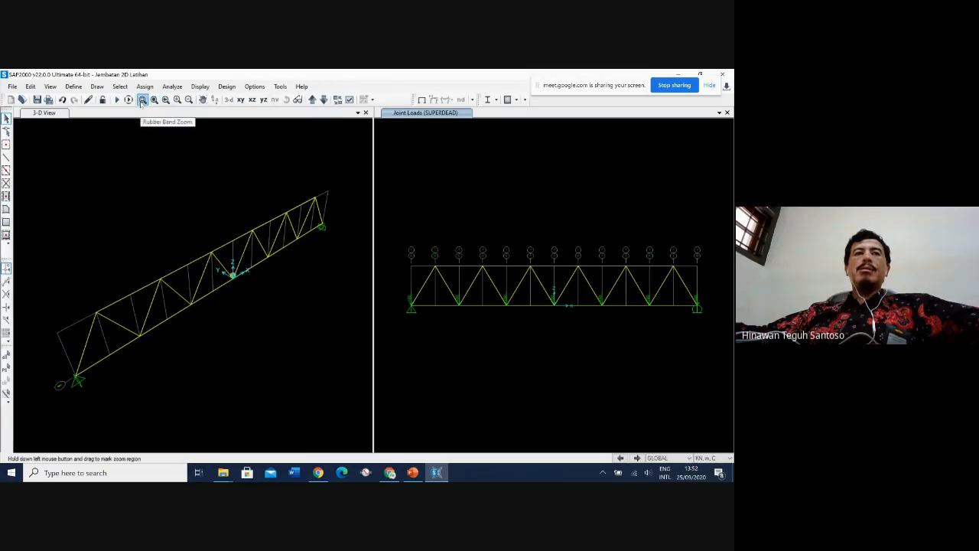
left_click_drag(422, 251, 534, 329)
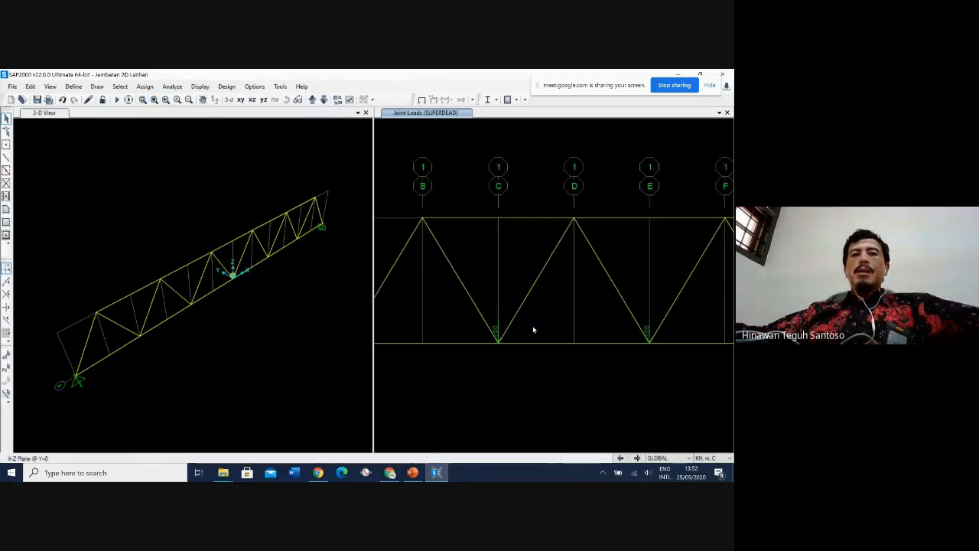
left_click(499, 345)
right_click(499, 345)
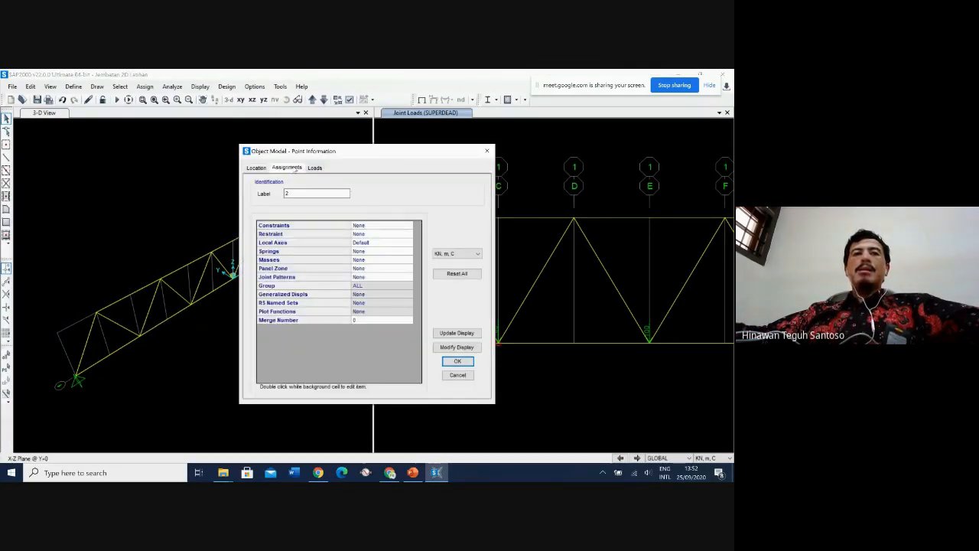
left_click(314, 167)
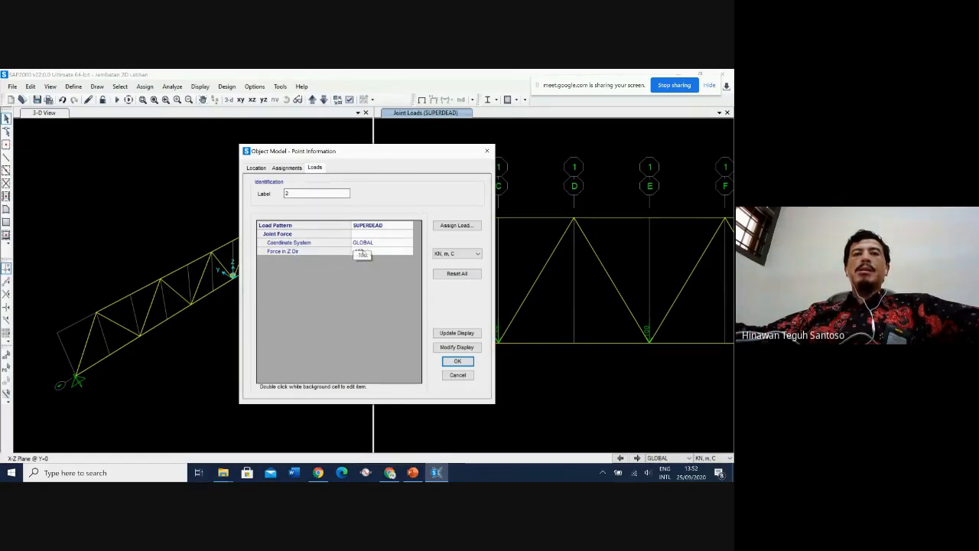
left_click(463, 362)
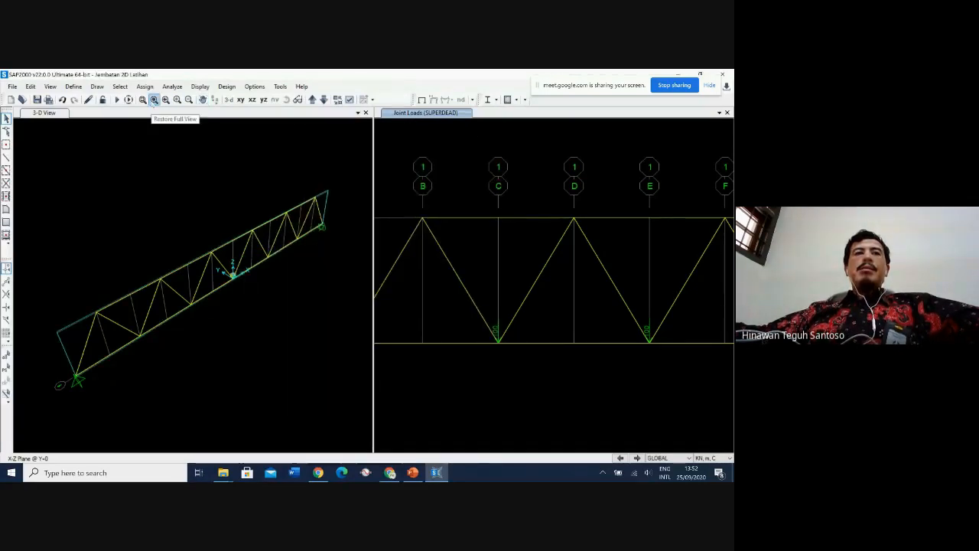
- Assign a joint force of -400 kN in global Z under the LIVE pattern to all seven bottom-chord joints, replacing existing loads
left_click(142, 100)
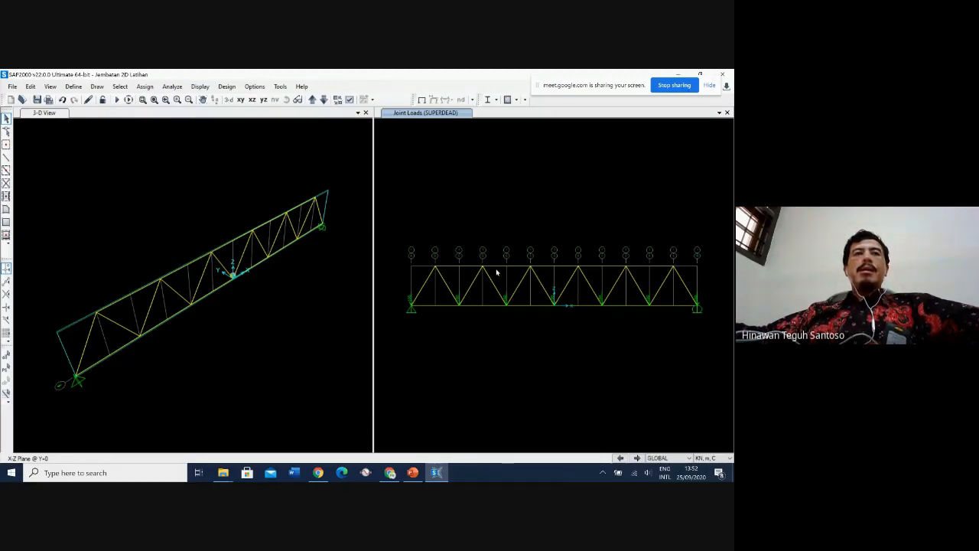
left_click(411, 307)
left_click(458, 307)
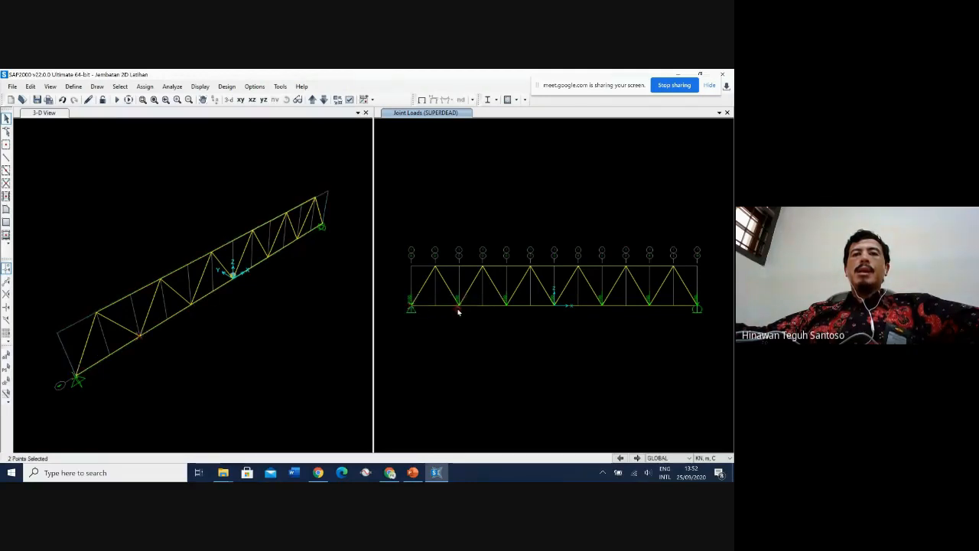
left_click(506, 307)
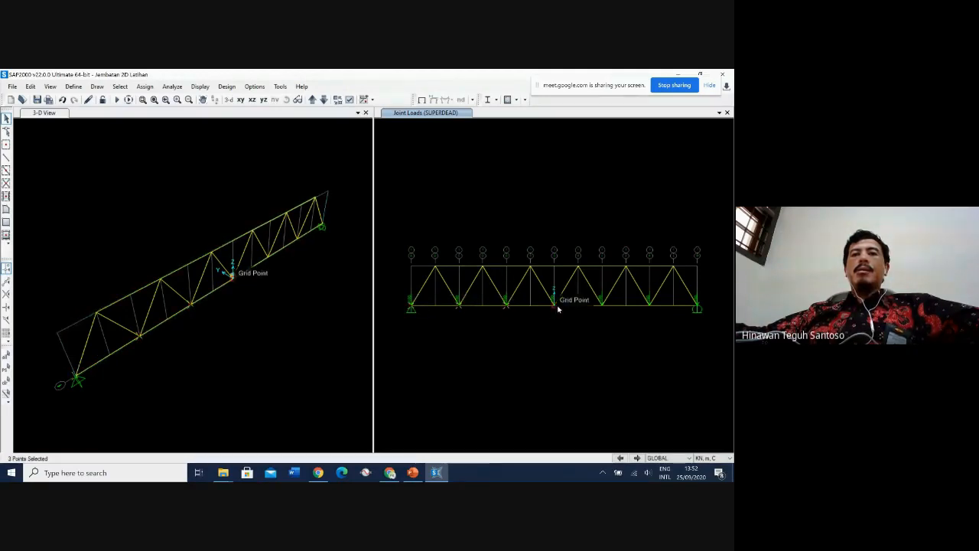
left_click(556, 307)
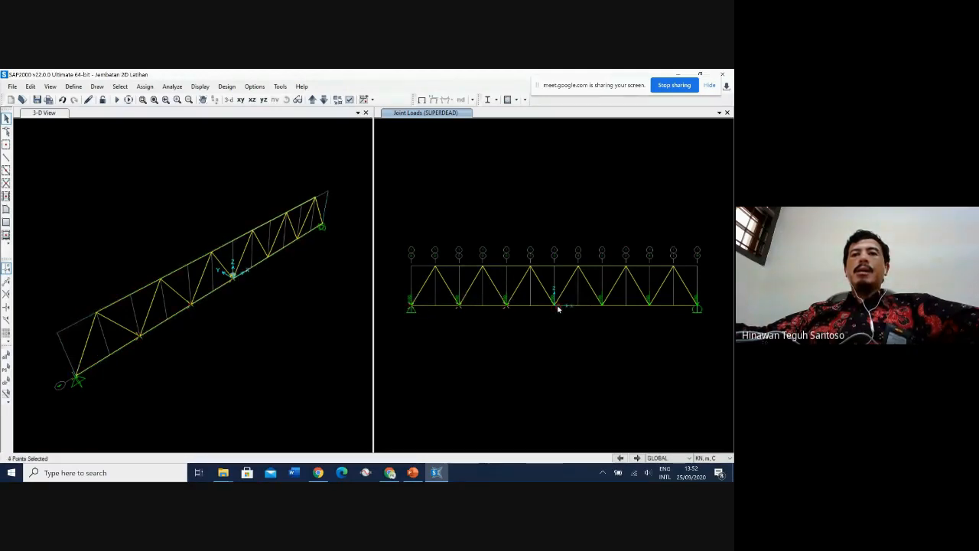
left_click(603, 307)
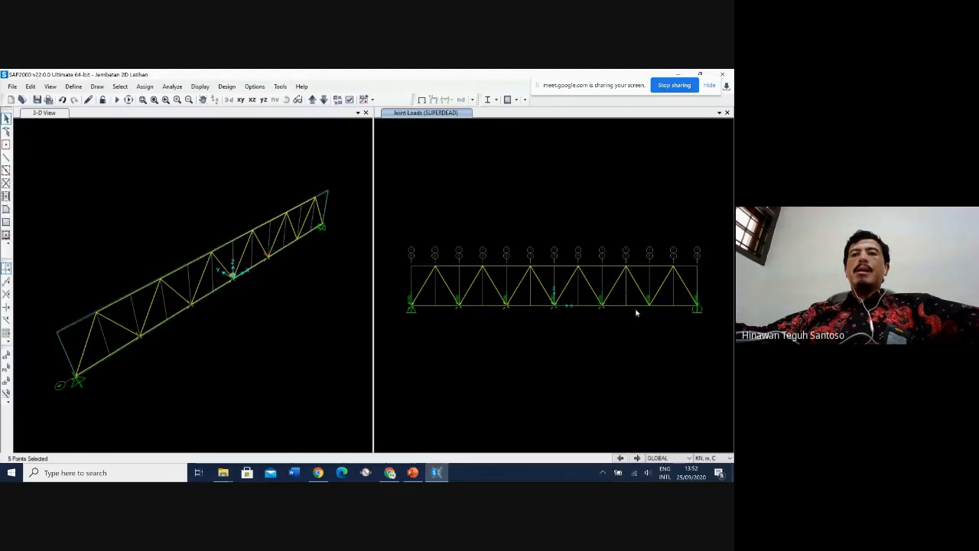
left_click(696, 306)
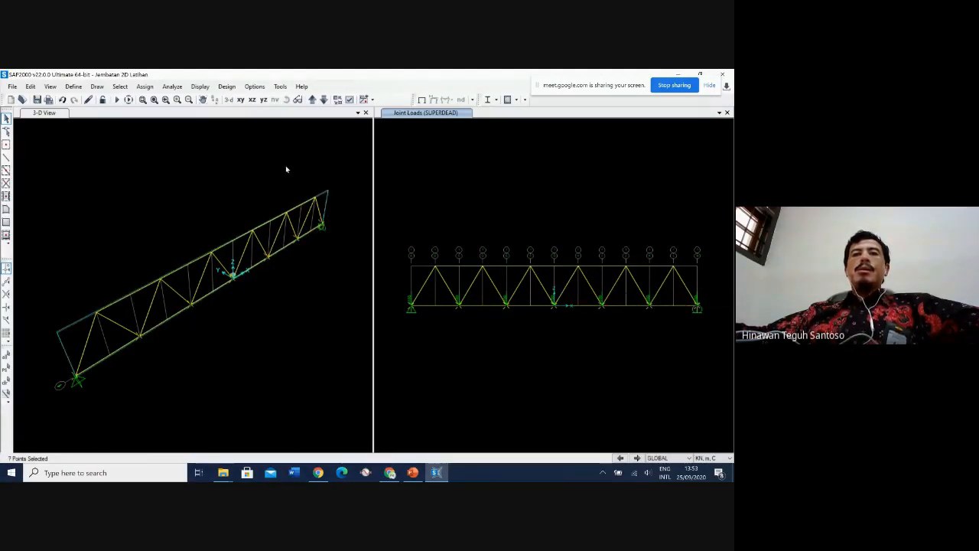
left_click(145, 87)
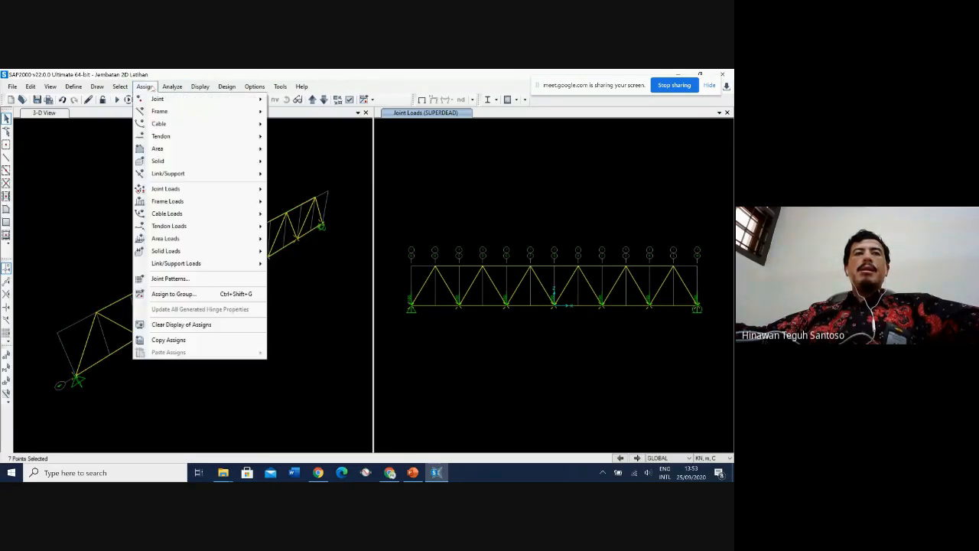
mouse_move(189, 189)
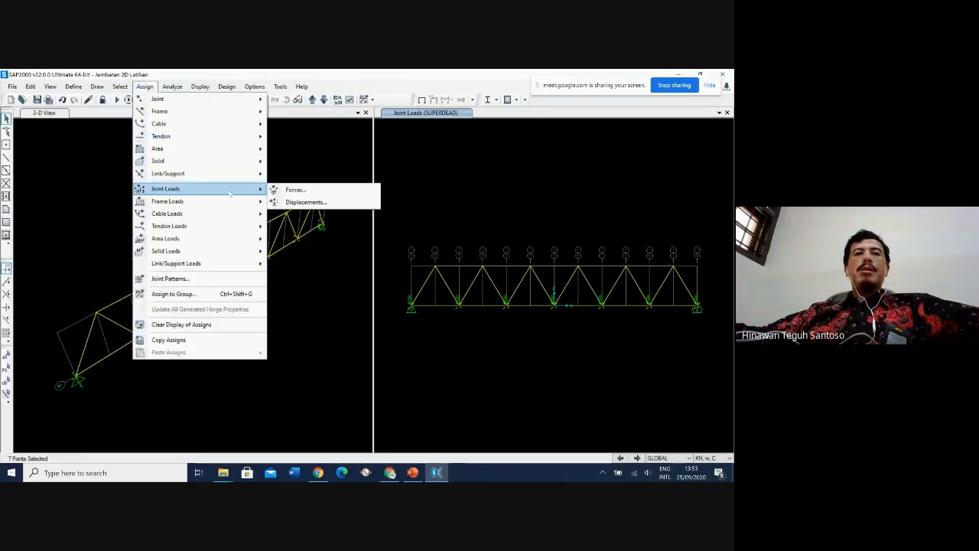
left_click(304, 194)
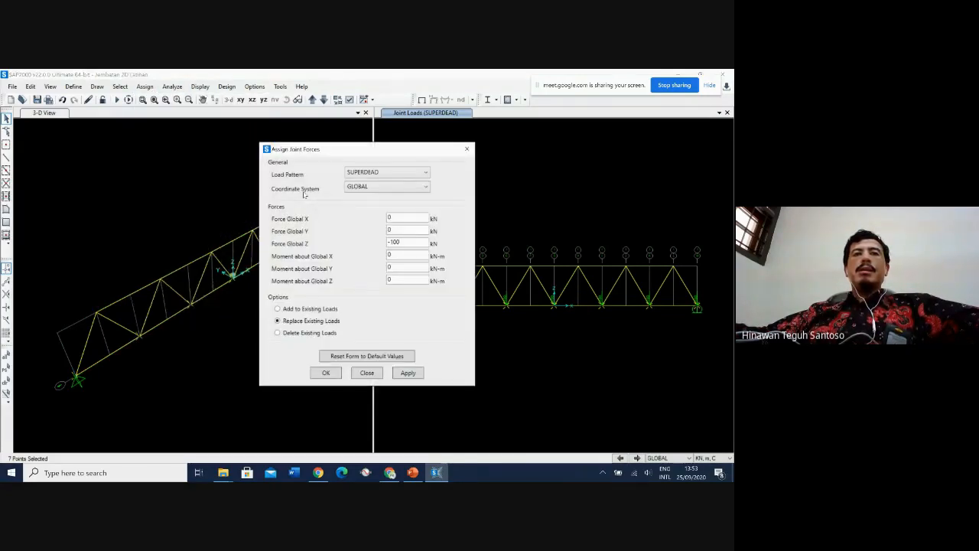
left_click_drag(365, 153, 261, 148)
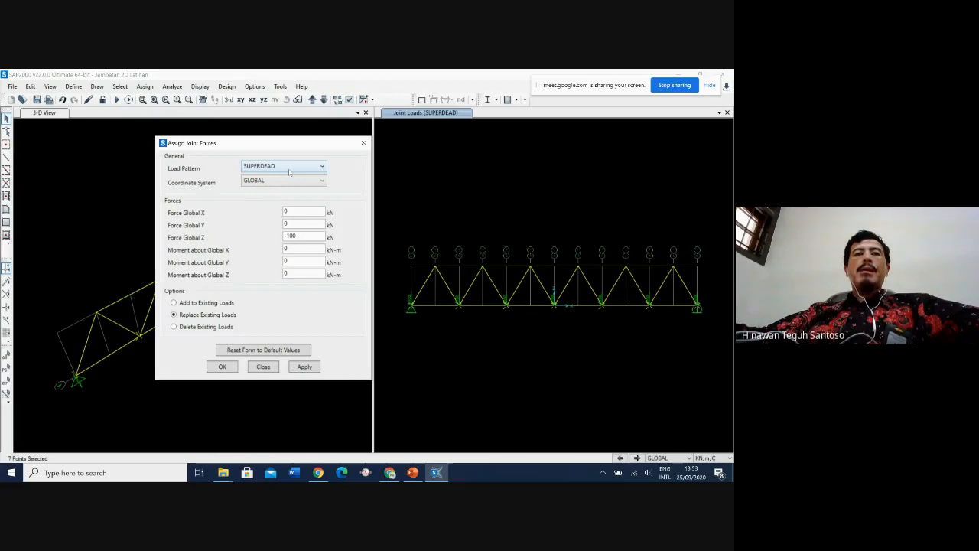
left_click(289, 169)
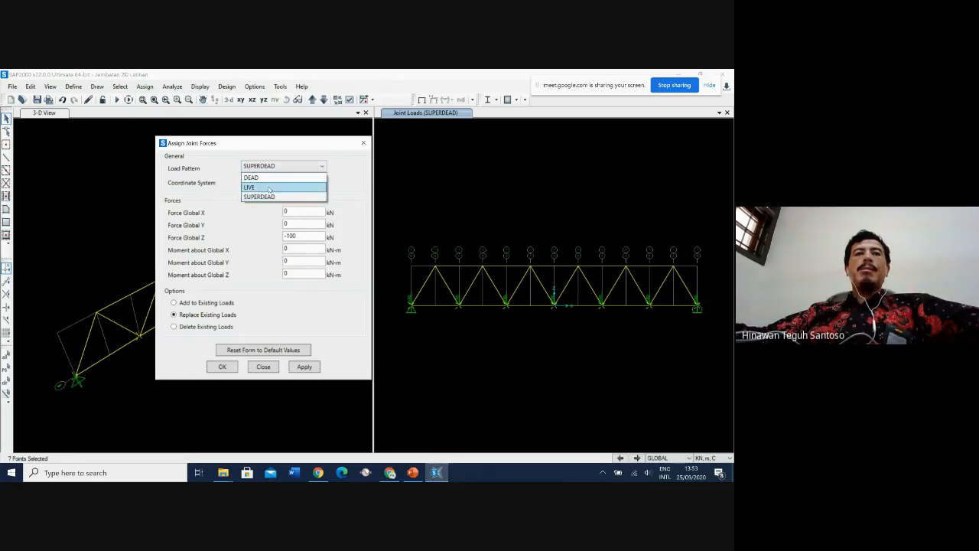
left_click(269, 187)
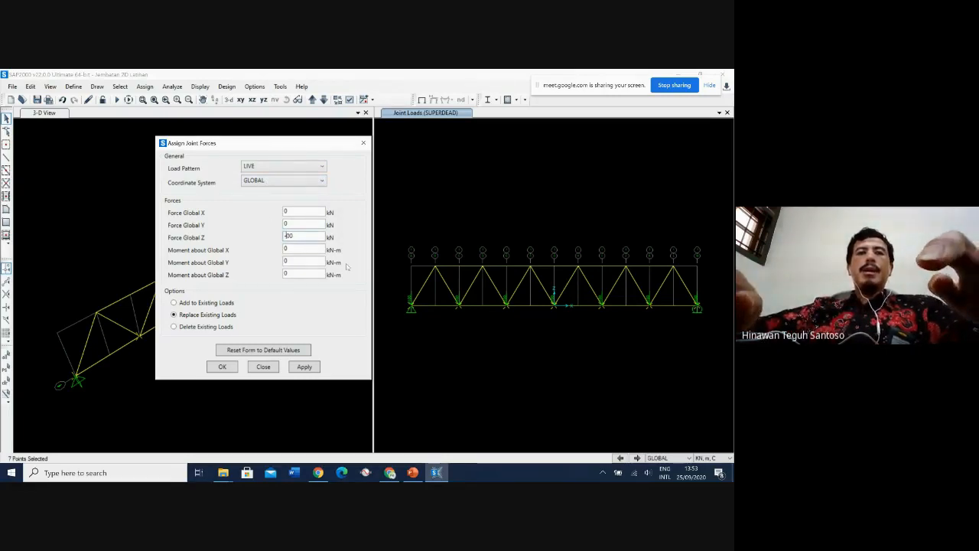
type("4")
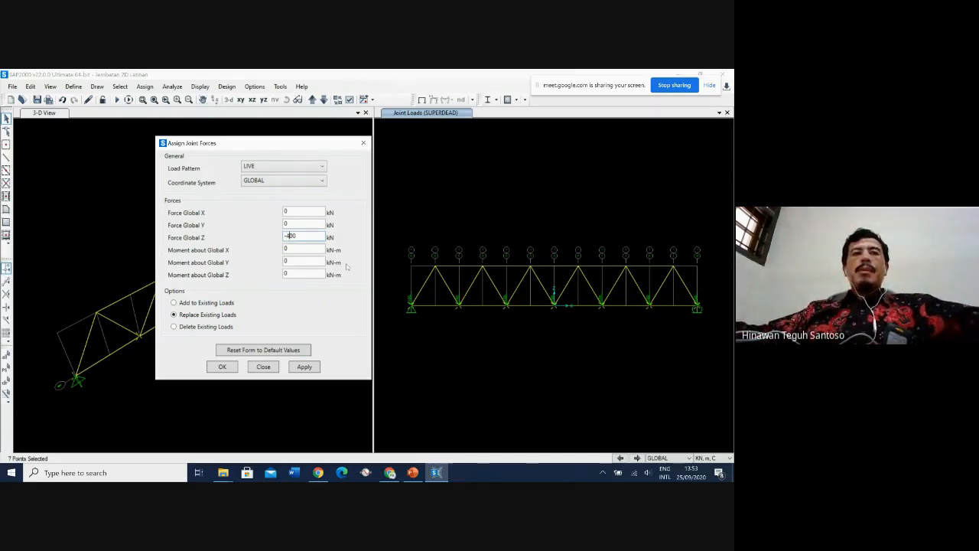
left_click(305, 367)
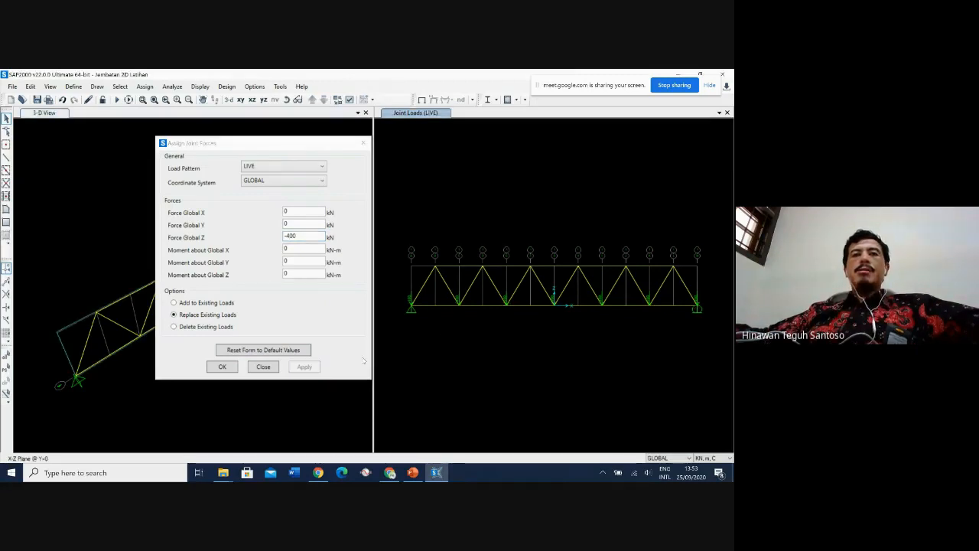
left_click(222, 368)
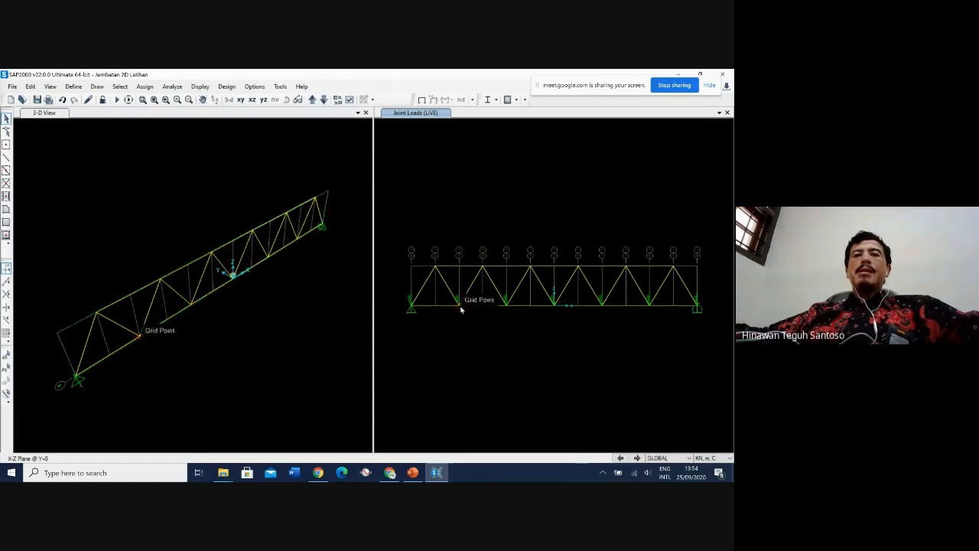
- Check the SUPERDEAD and LIVE forces on the bottom-chord joint at grid line C in its point information
left_click(461, 308)
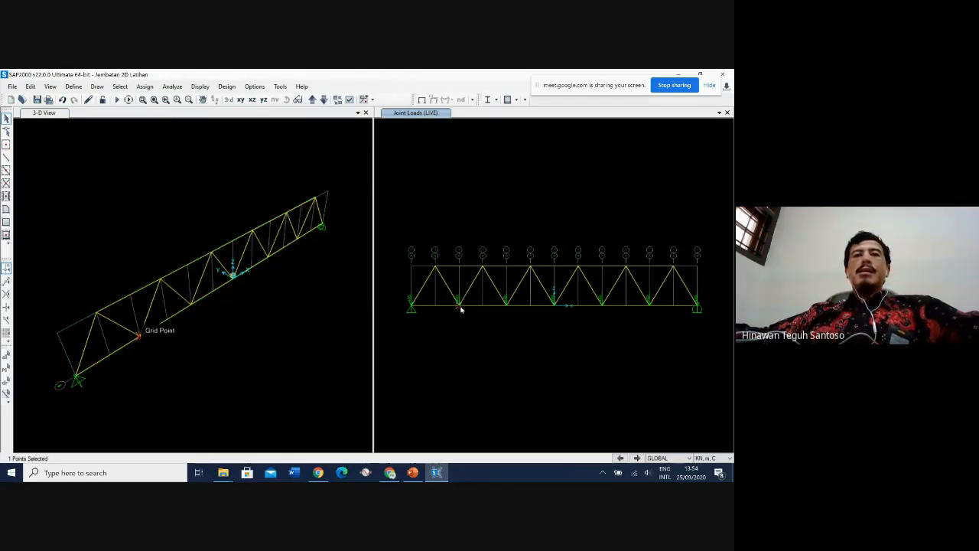
right_click(461, 308)
left_click(314, 168)
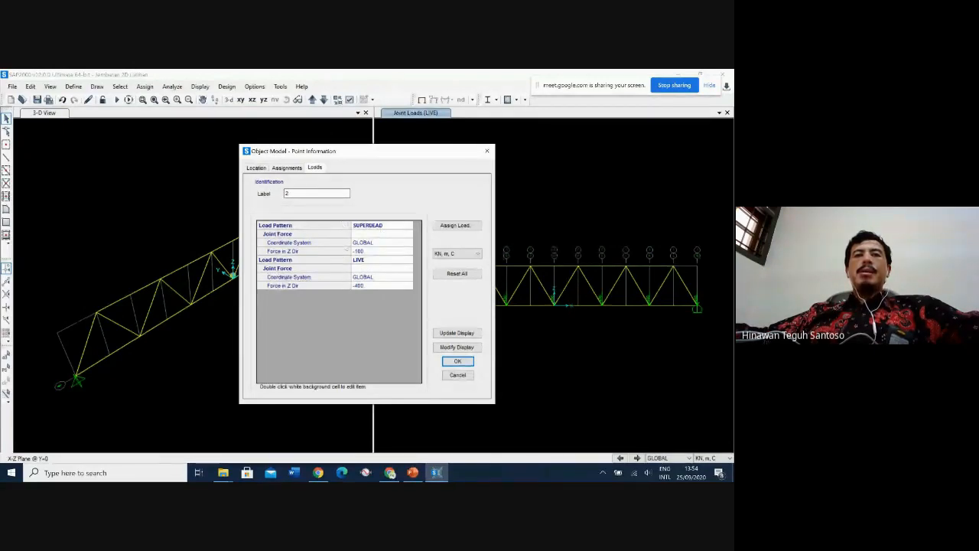
double_click(358, 287)
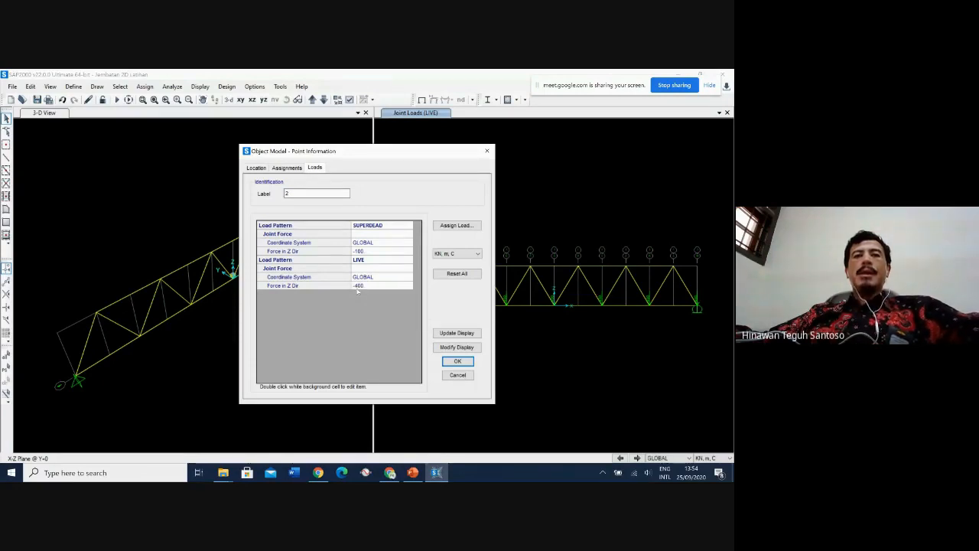
left_click(456, 378)
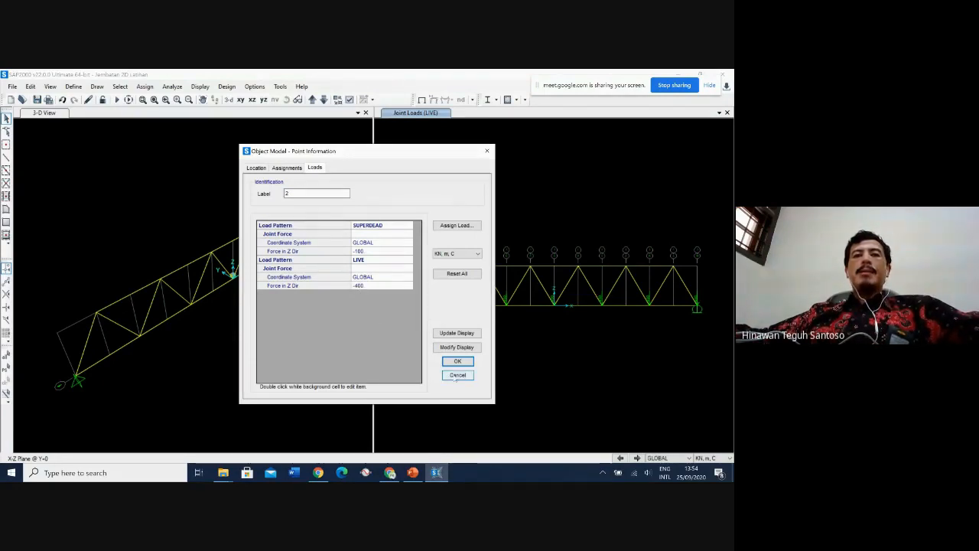
left_click(453, 361)
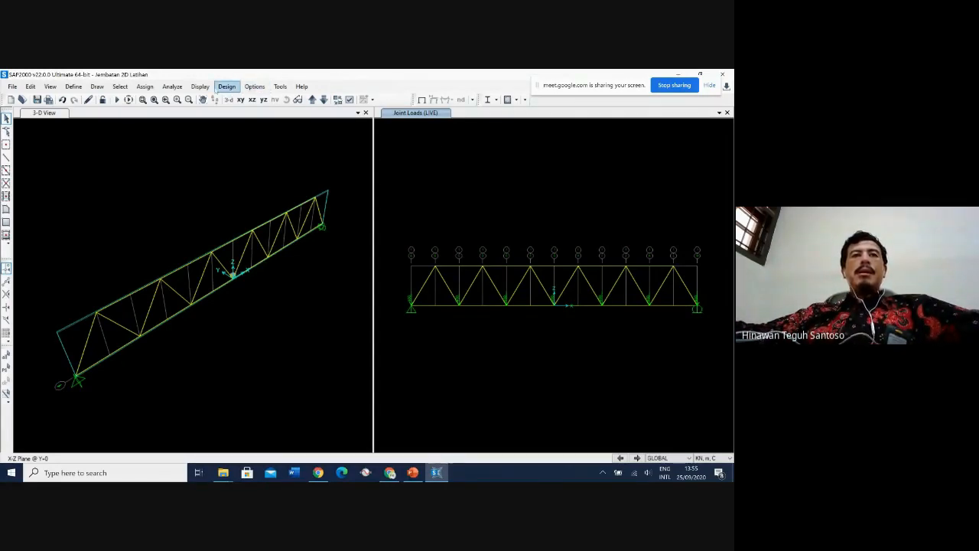
- Restrict the analysis degrees of freedom to the Plane Frame (XZ Plane) preset in the analysis options
left_click(175, 88)
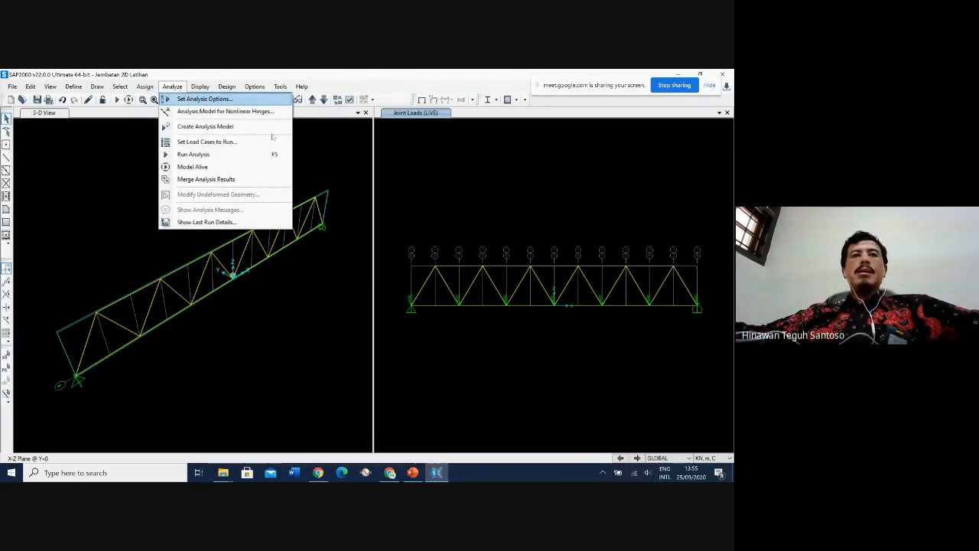
left_click(262, 103)
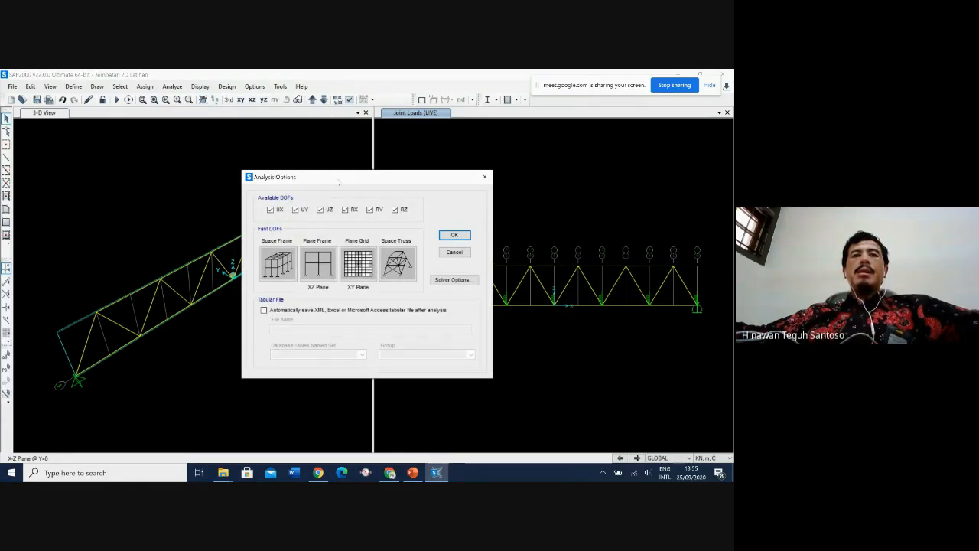
left_click_drag(338, 182, 380, 160)
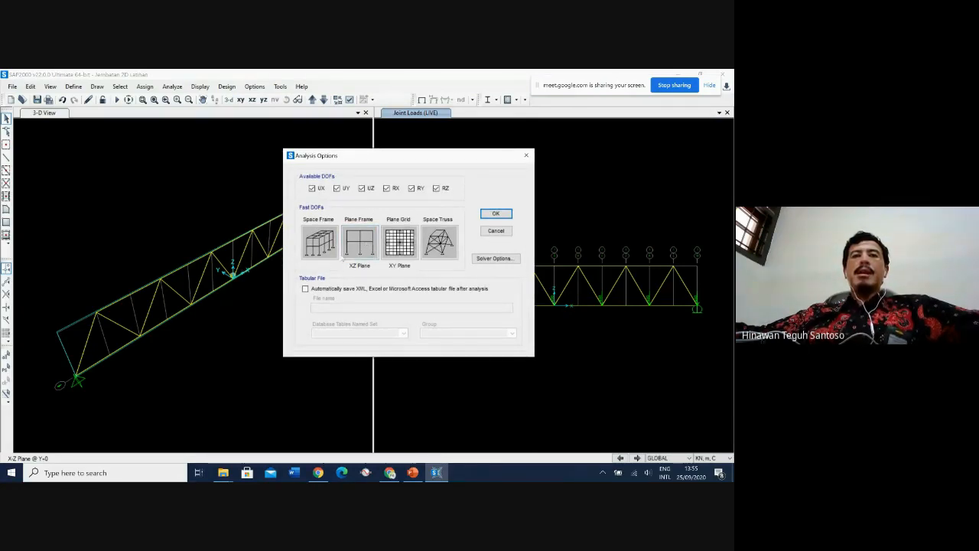
left_click(361, 248)
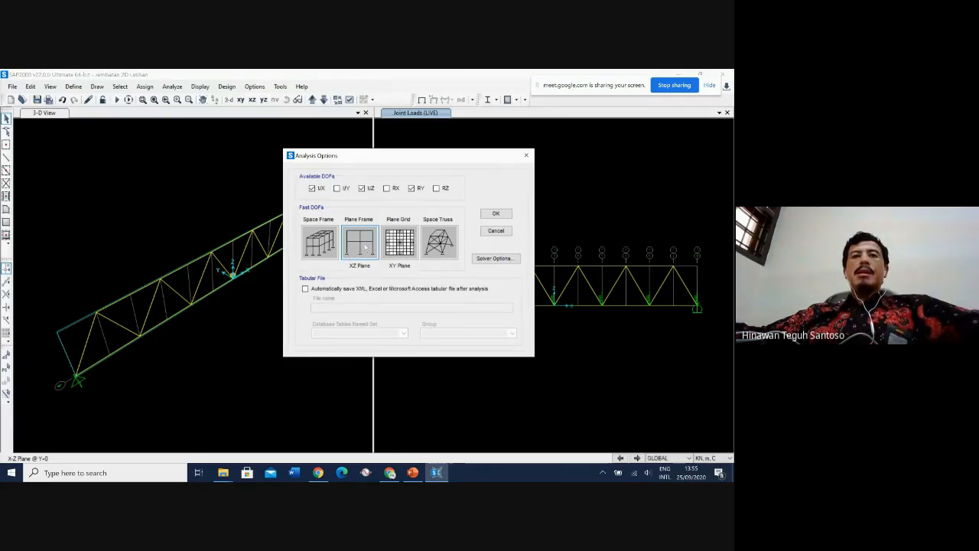
left_click(333, 246)
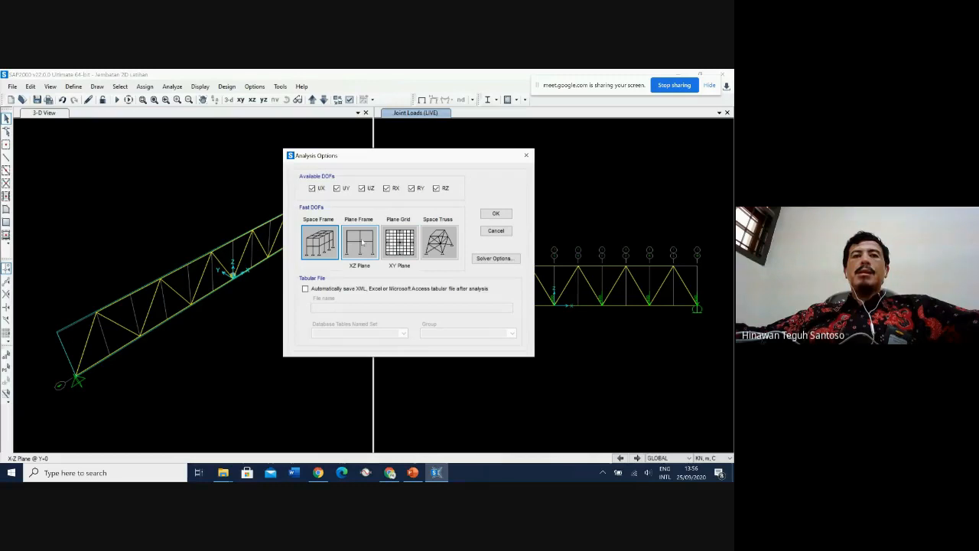
left_click(363, 241)
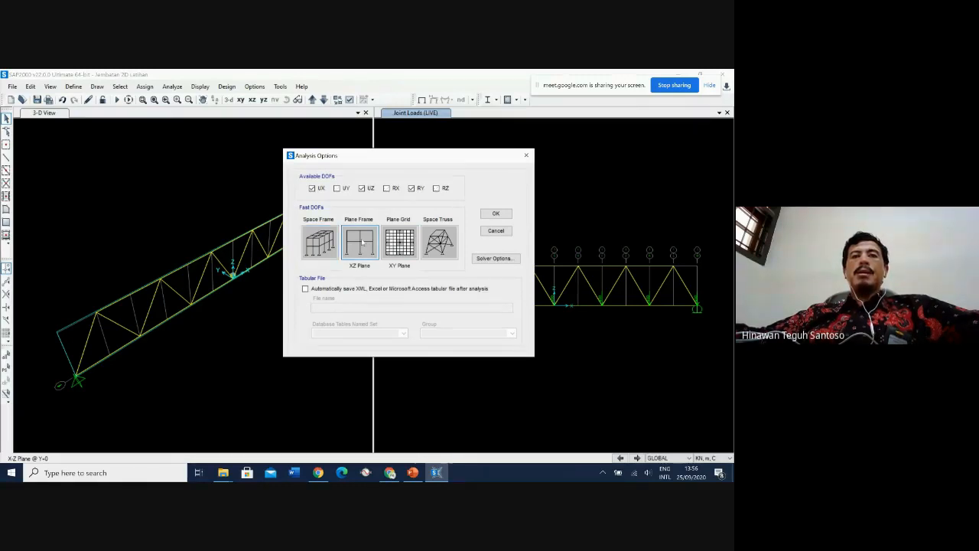
left_click(506, 215)
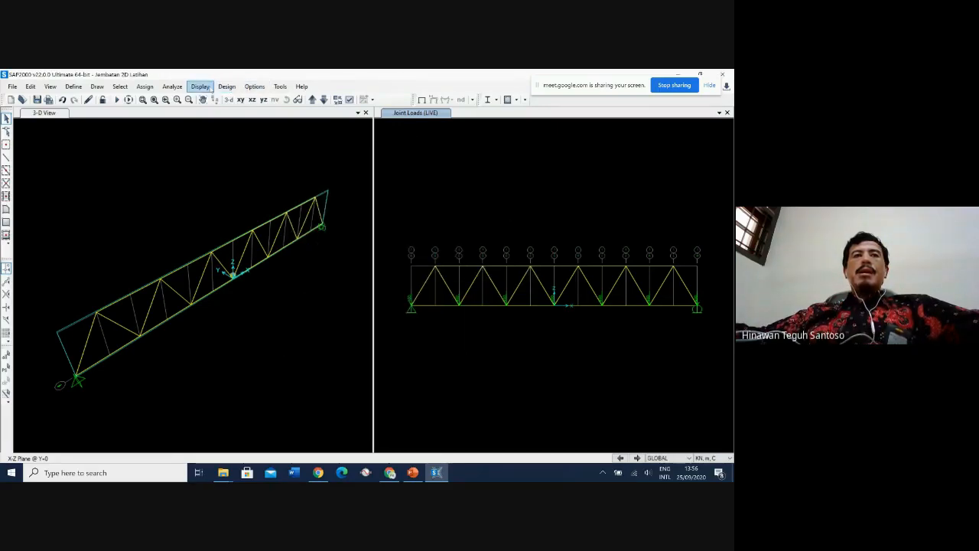
- Exclude the MODAL load case from the run and run the analysis for the DEAD, SUPERDEAD and LIVE cases
left_click(181, 90)
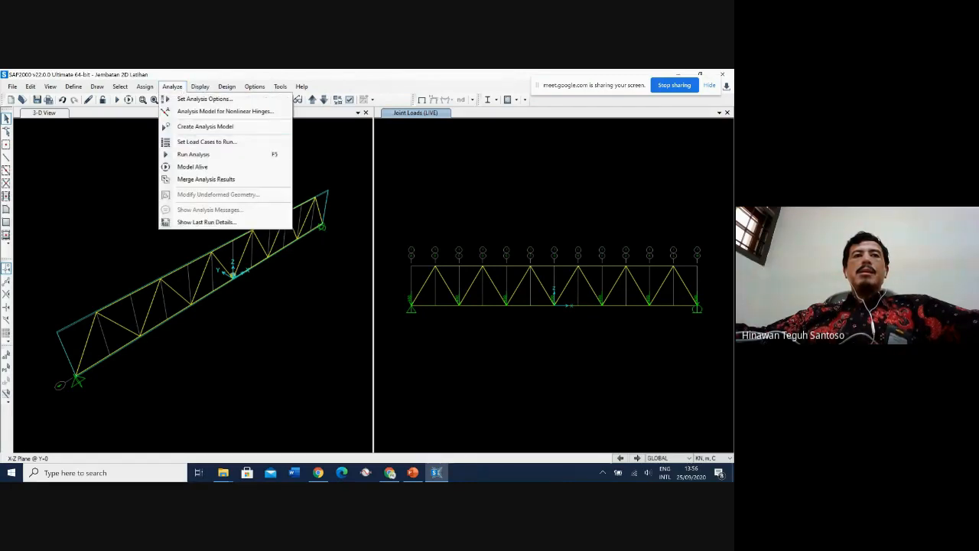
left_click(218, 144)
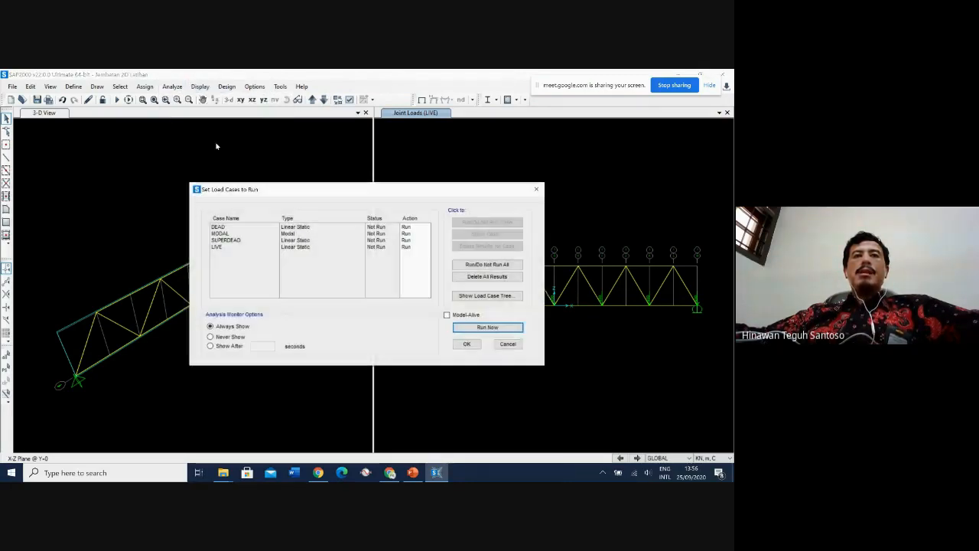
left_click(290, 235)
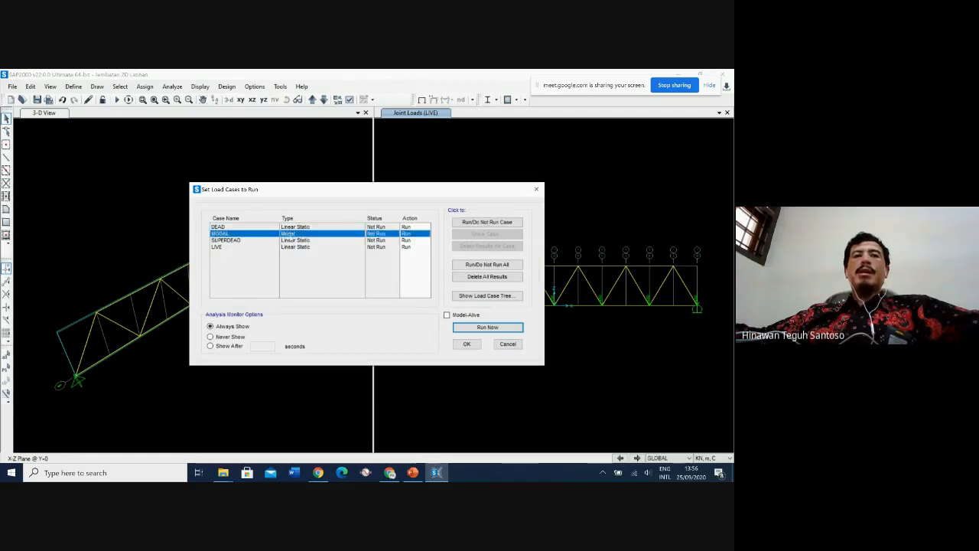
left_click(487, 222)
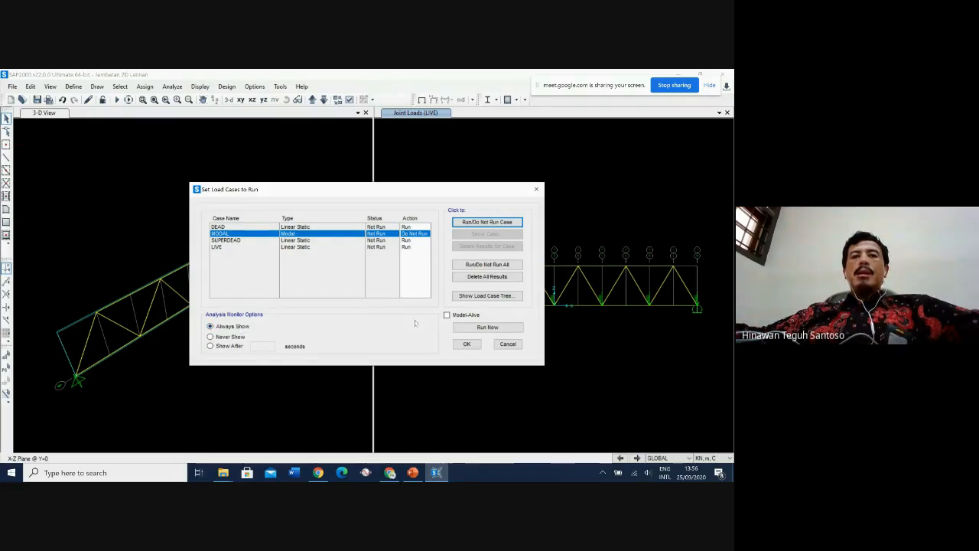
left_click(490, 328)
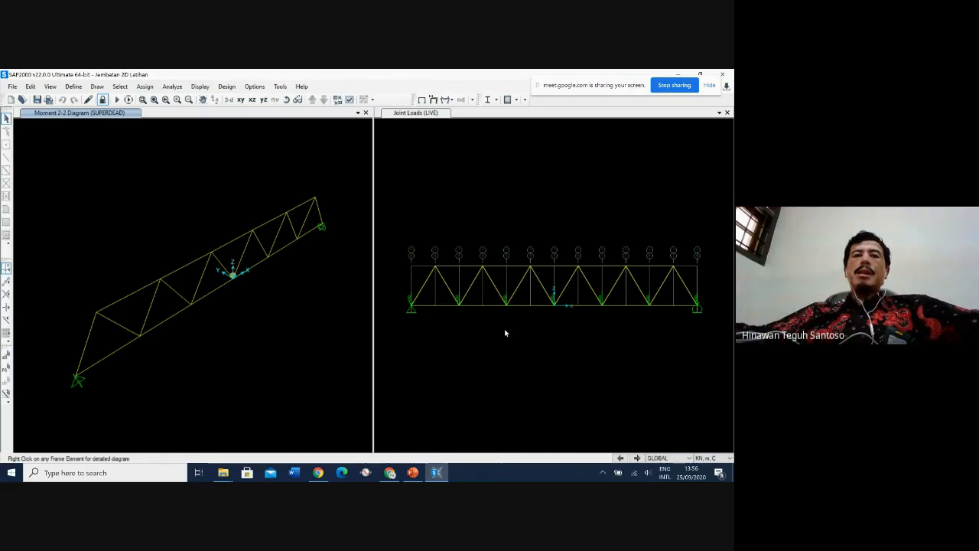
- Review the analysis log for model counts, the stability check and solved load cases, and close it
left_click(436, 472)
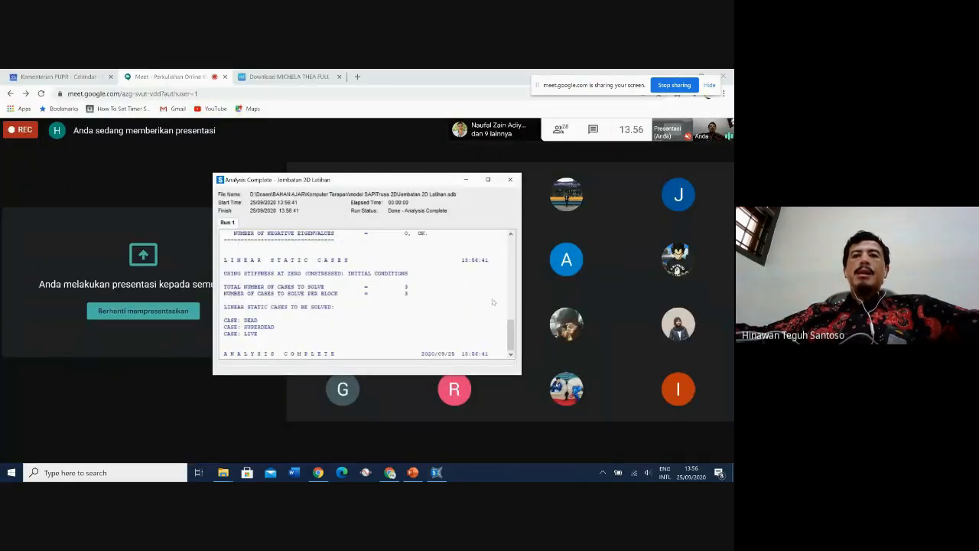
left_click_drag(508, 329, 510, 238)
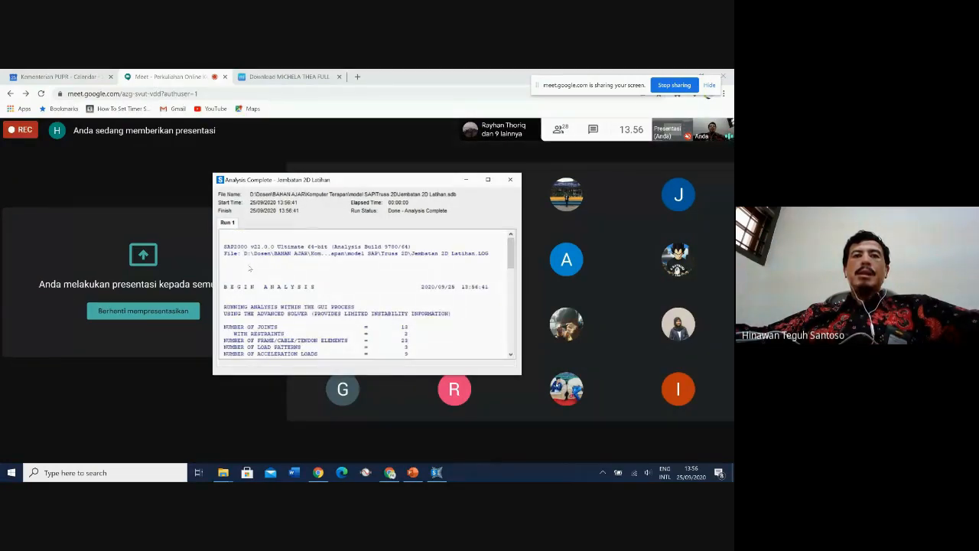
scroll(321, 287, "down", 2)
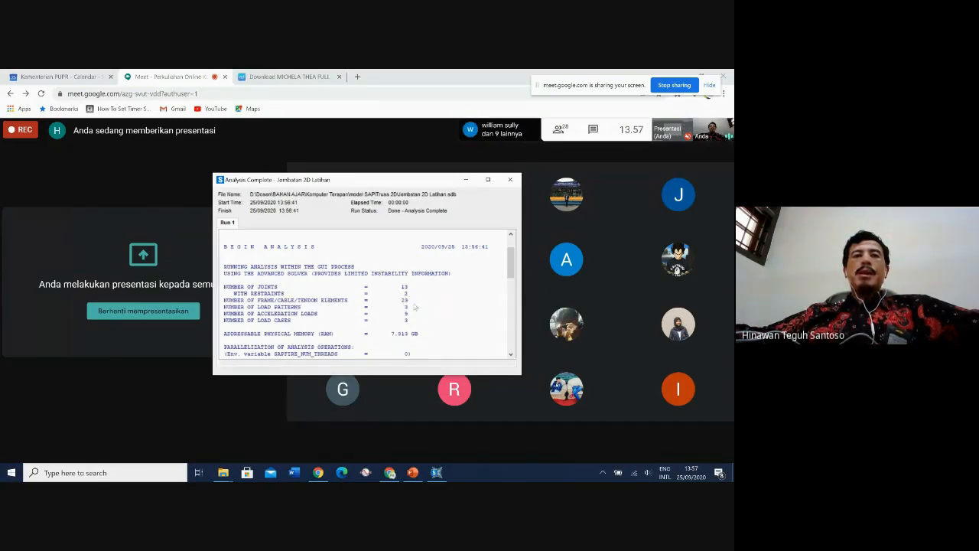
scroll(413, 305, "down", 8)
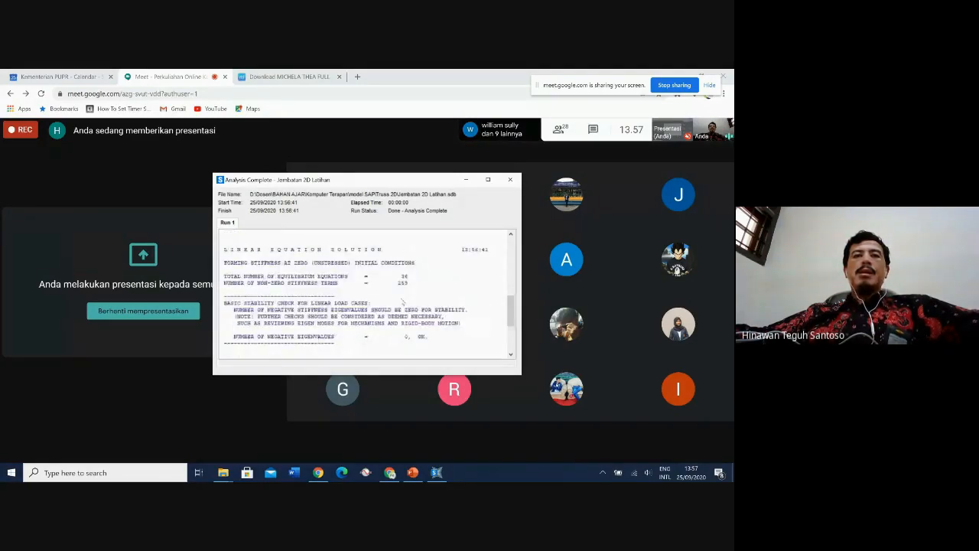
scroll(403, 301, "down", 5)
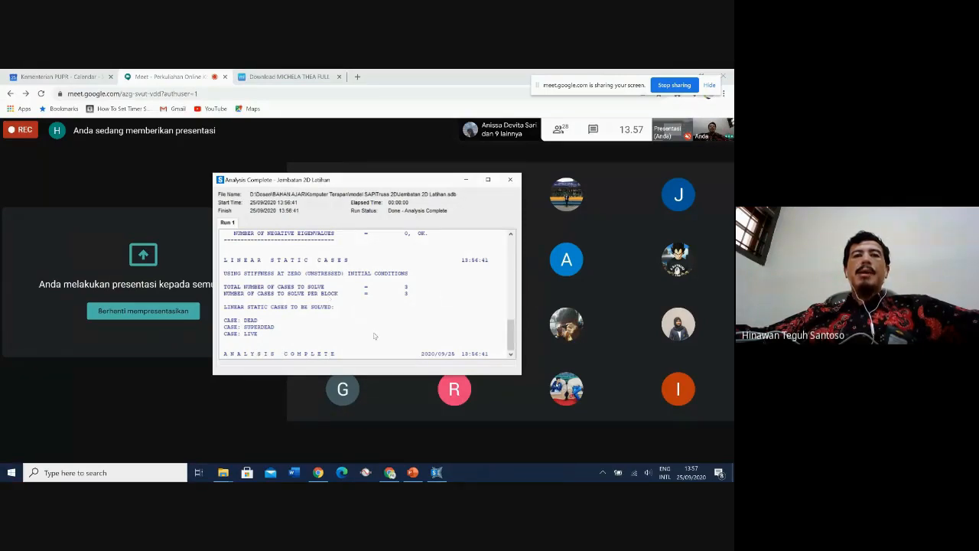
left_click(510, 180)
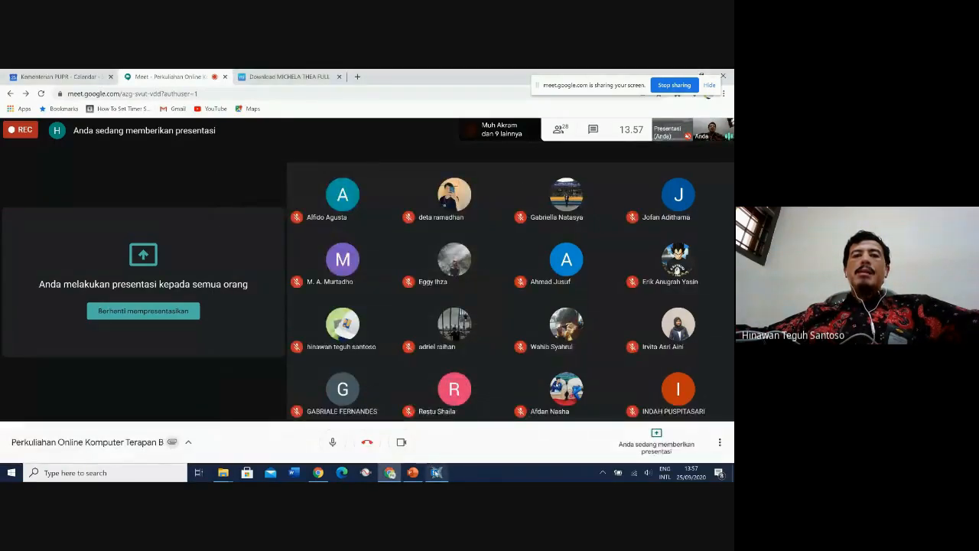
- Switch back to SAP2000 and set the Moment 2-2 Diagram window to the X-Z plane view
left_click(436, 472)
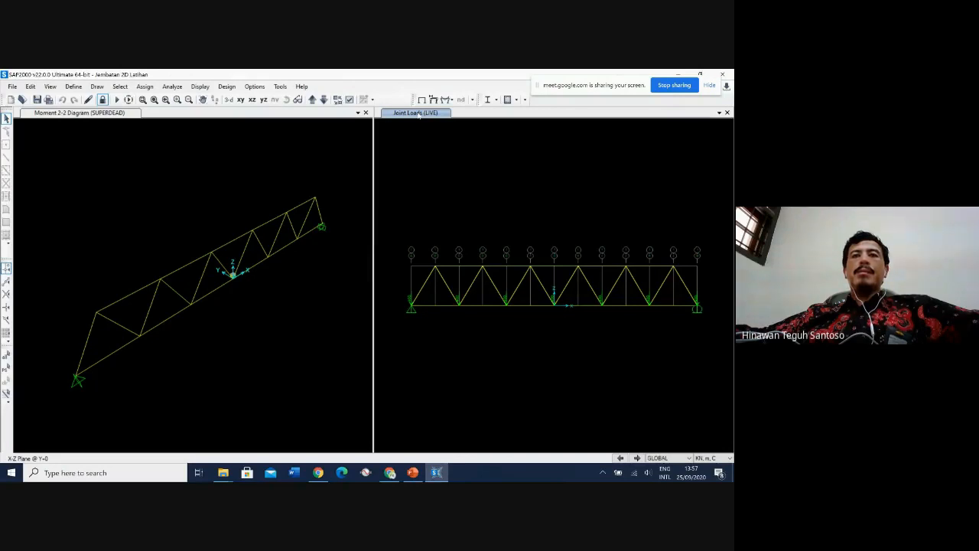
left_click(108, 113)
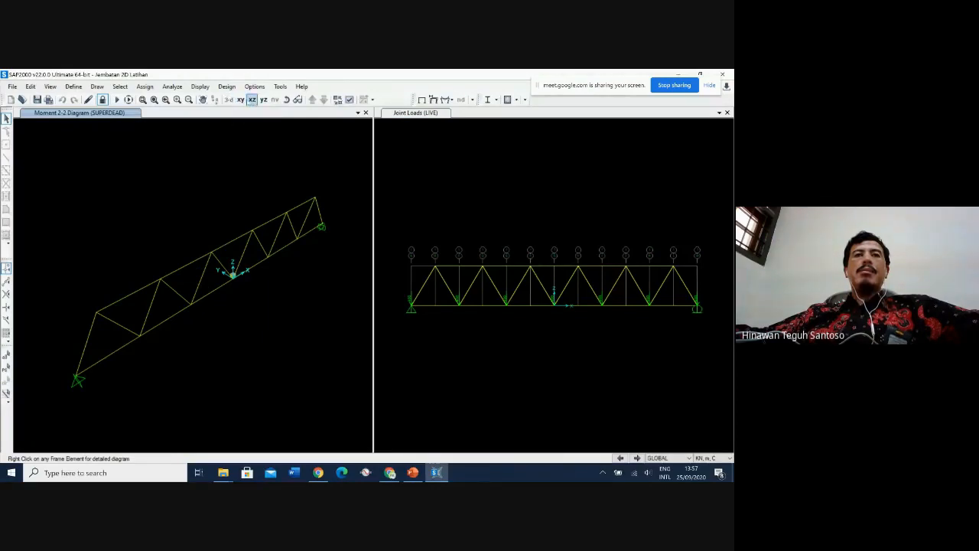
left_click(252, 100)
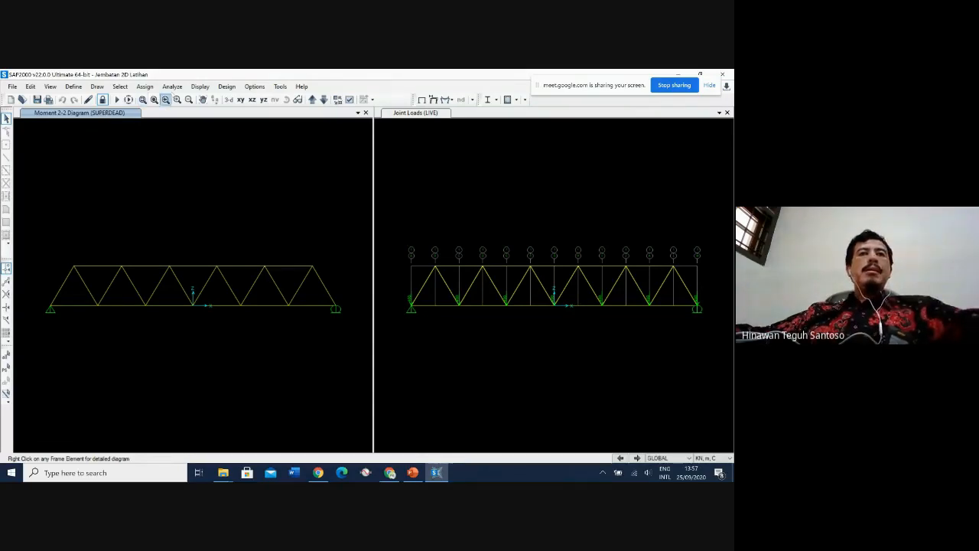
- Show the deformed shape of the truss for the COMB1 combination with automatic scaling
left_click(199, 86)
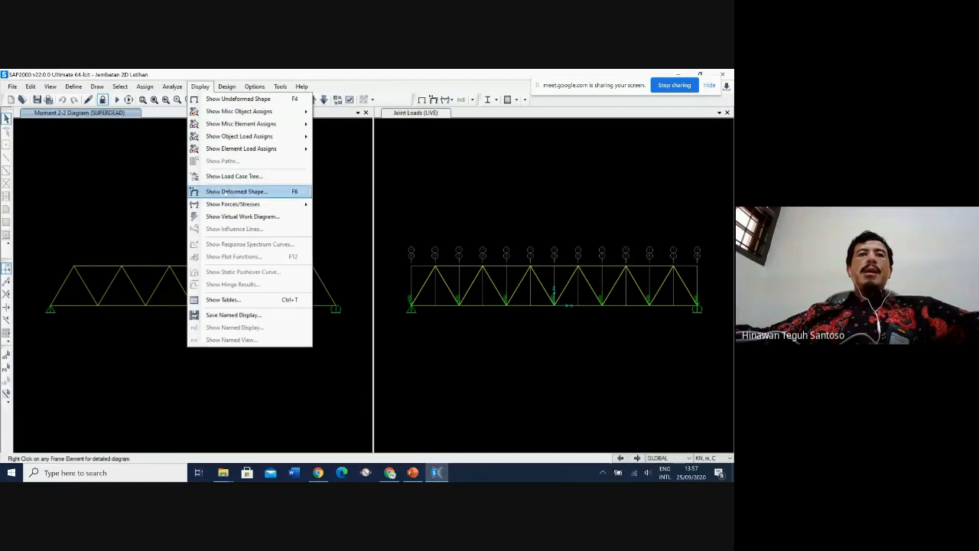
left_click(235, 192)
left_click(391, 108)
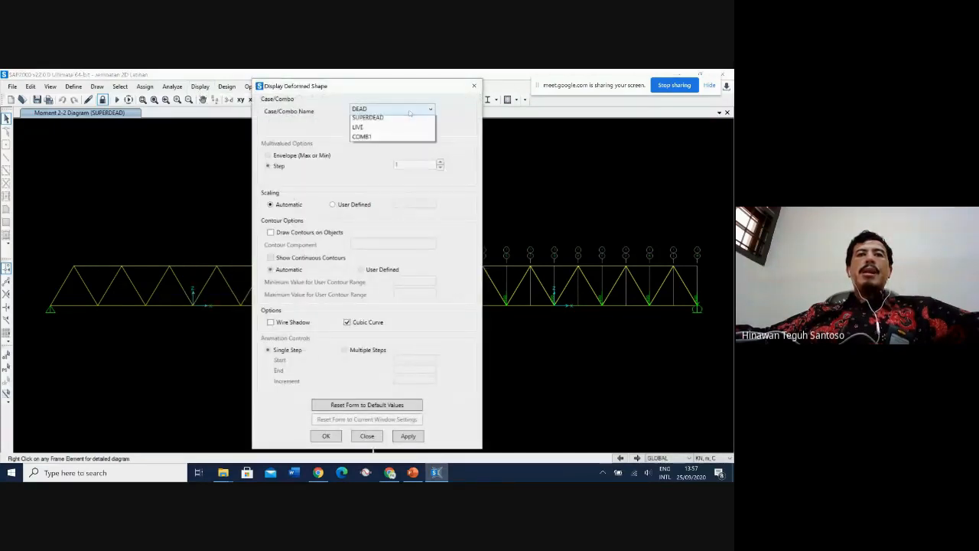
left_click(380, 148)
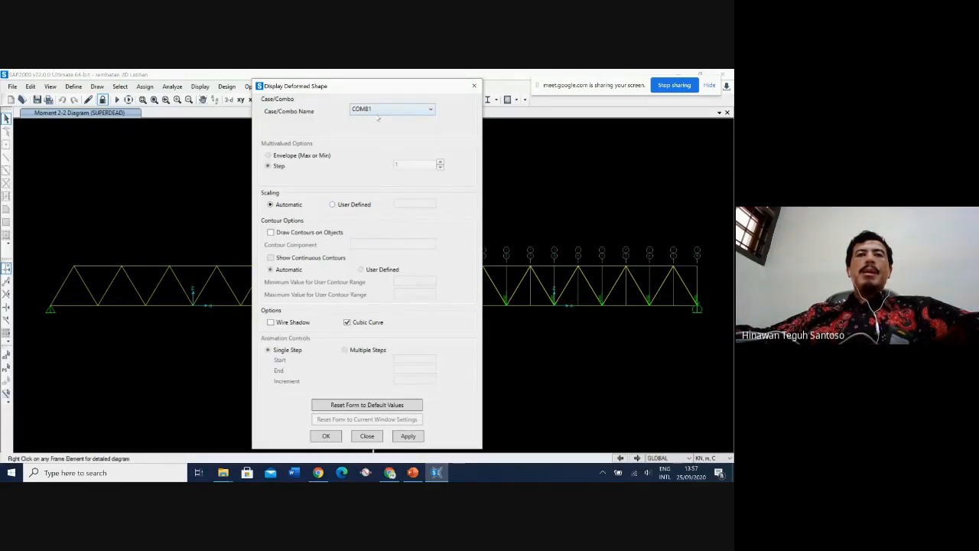
left_click(410, 439)
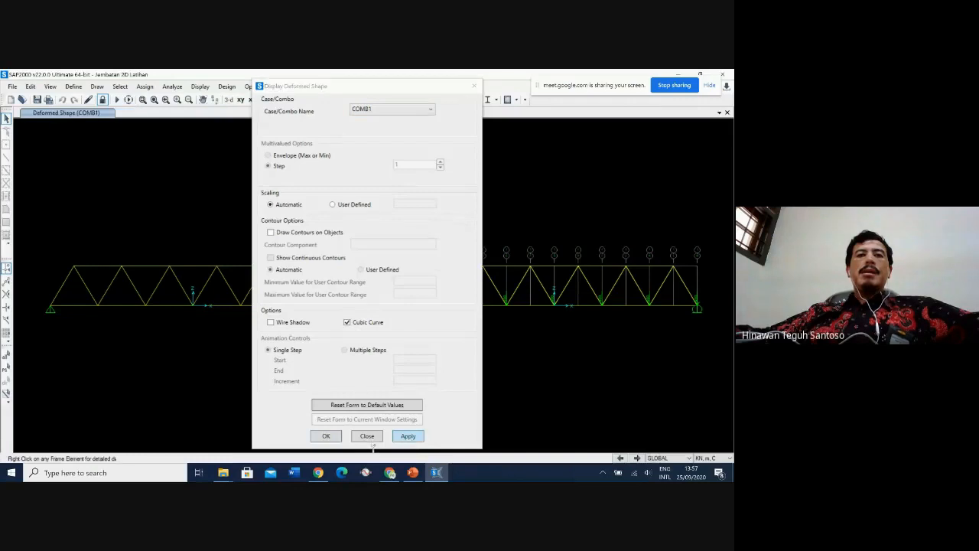
left_click(323, 437)
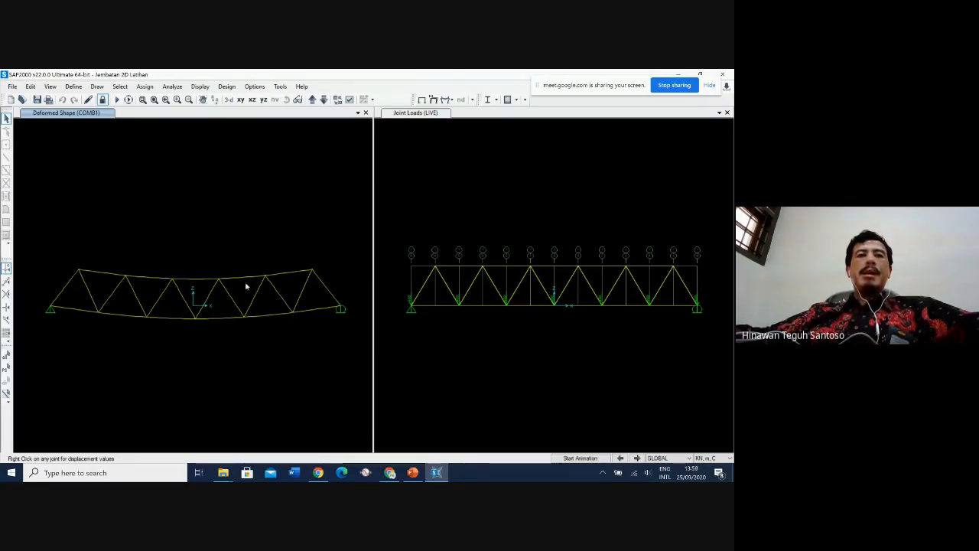
- Check the COMB1 displacement values of the first top-chord joint at the pinned-support end
right_click(79, 270)
right_click(79, 273)
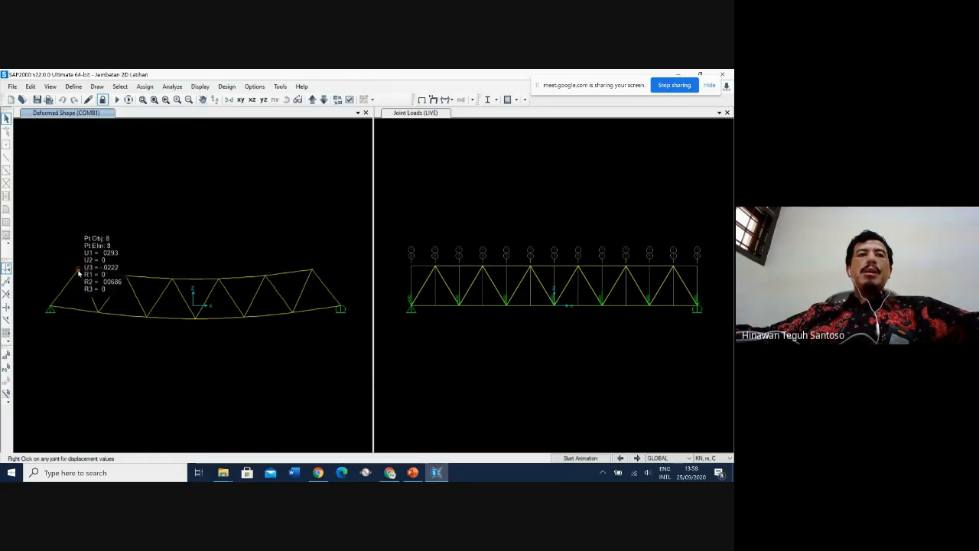
right_click(79, 271)
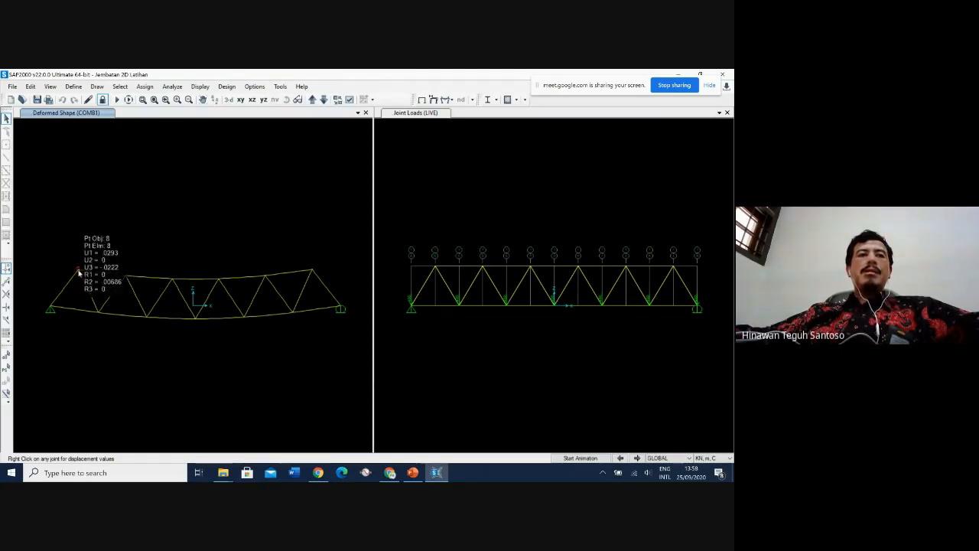
right_click(78, 271)
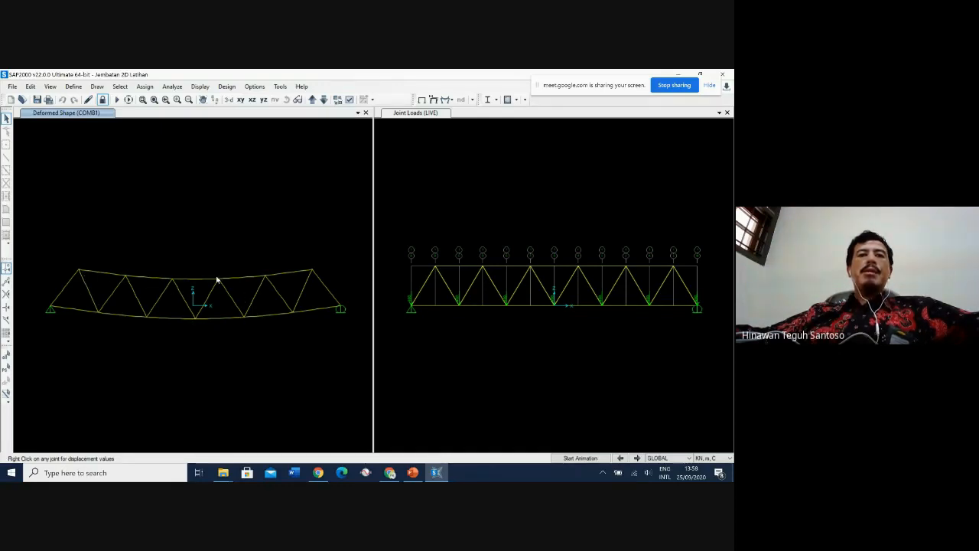
- Check the displacement values of the midspan bottom-chord joint, including those for the DEAD case
right_click(196, 321)
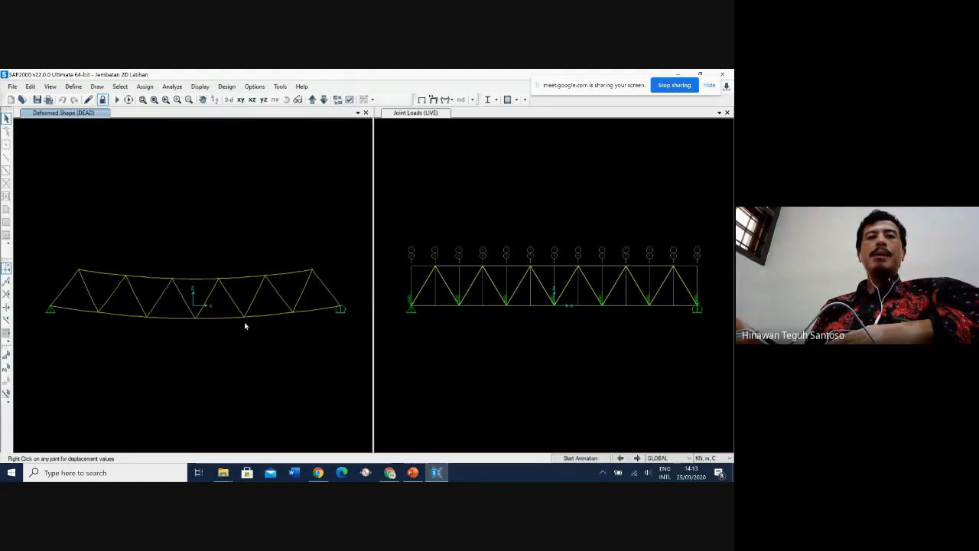
right_click(195, 321)
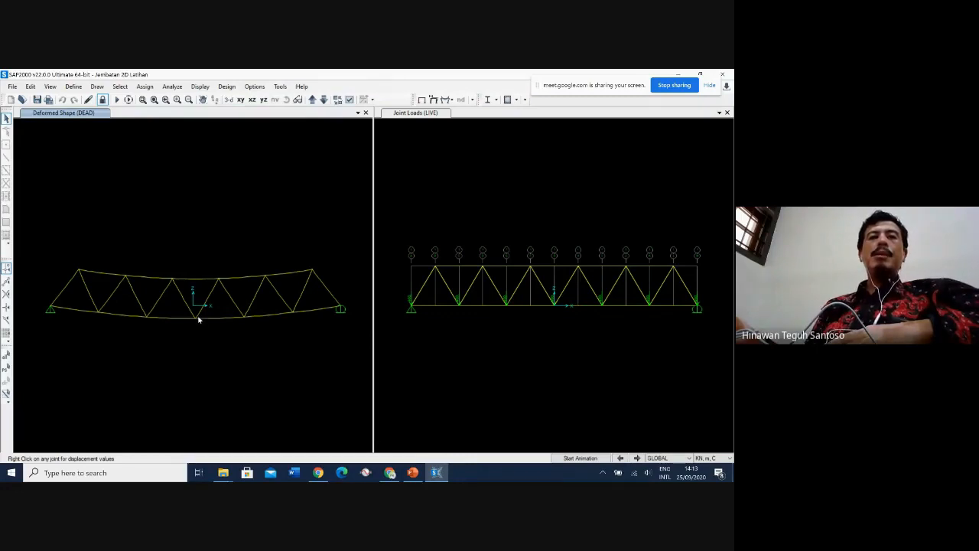
mouse_move(195, 321)
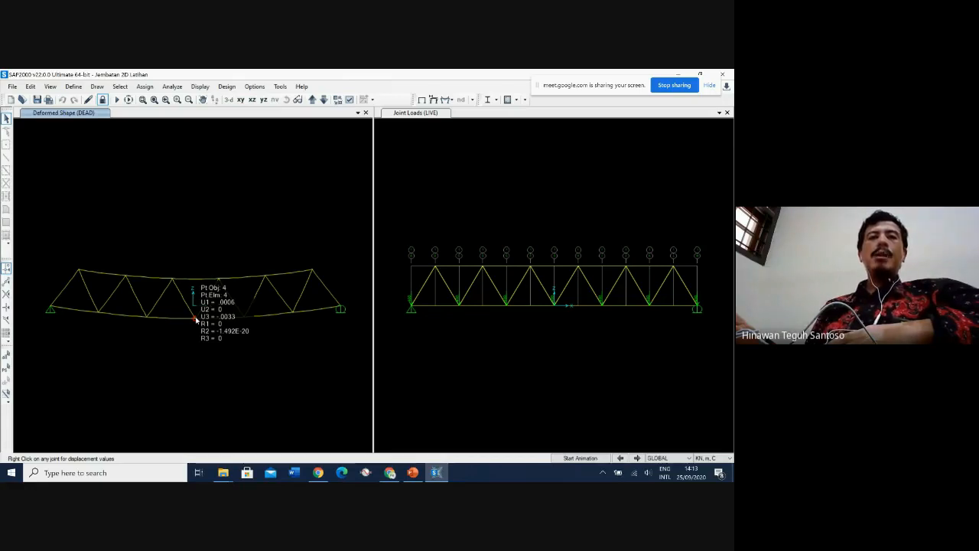
- Switch to Calculator, divide 36000 by 800 for the deflection limit, and return to SAP2000
left_click(116, 473)
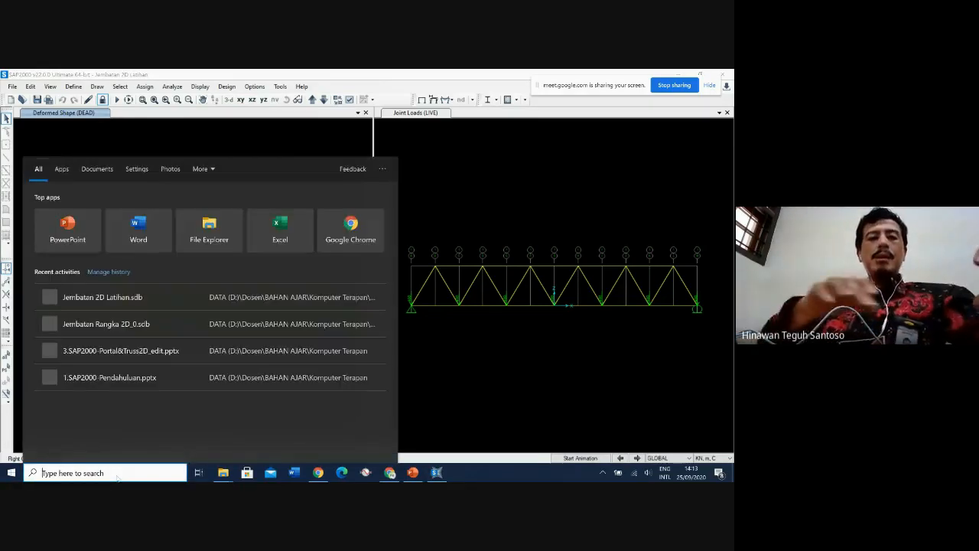
type("CAl")
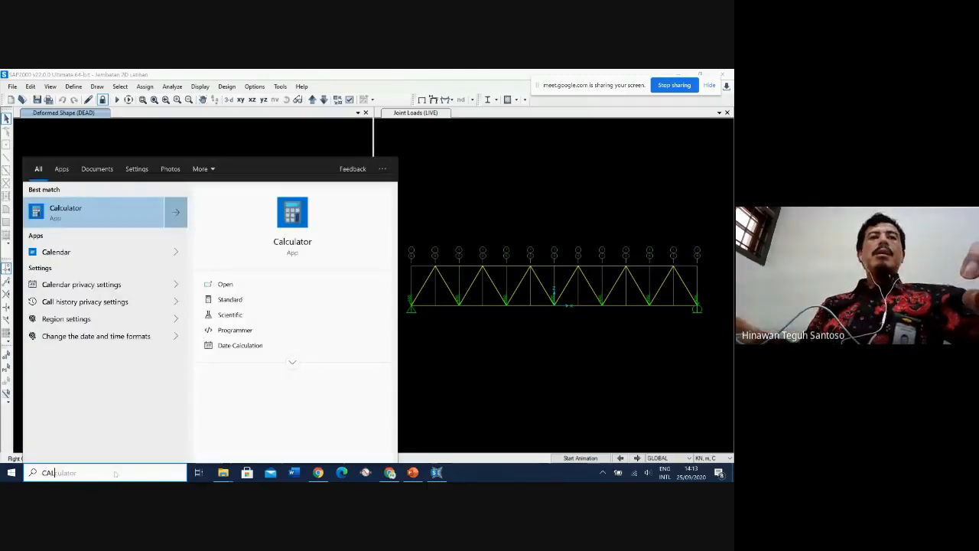
left_click(119, 217)
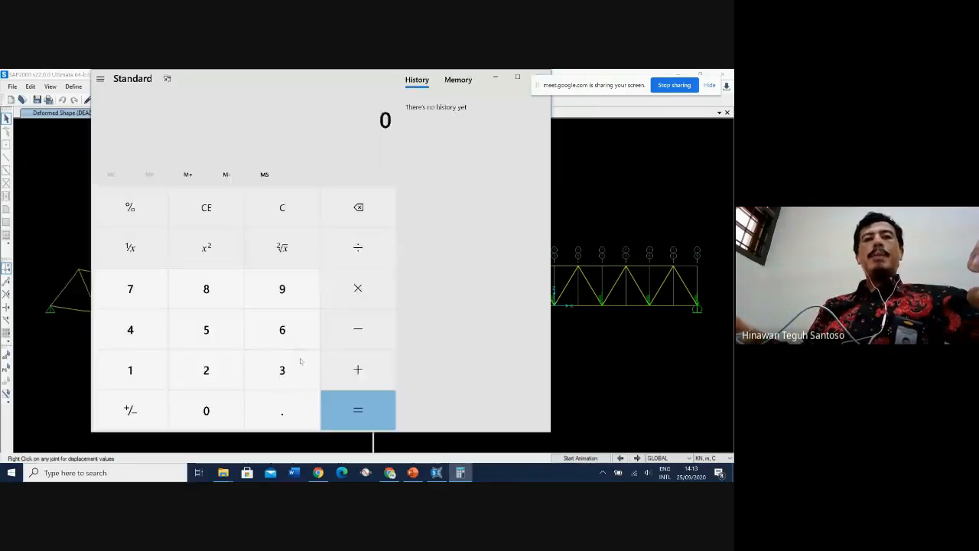
left_click(283, 368)
left_click(284, 339)
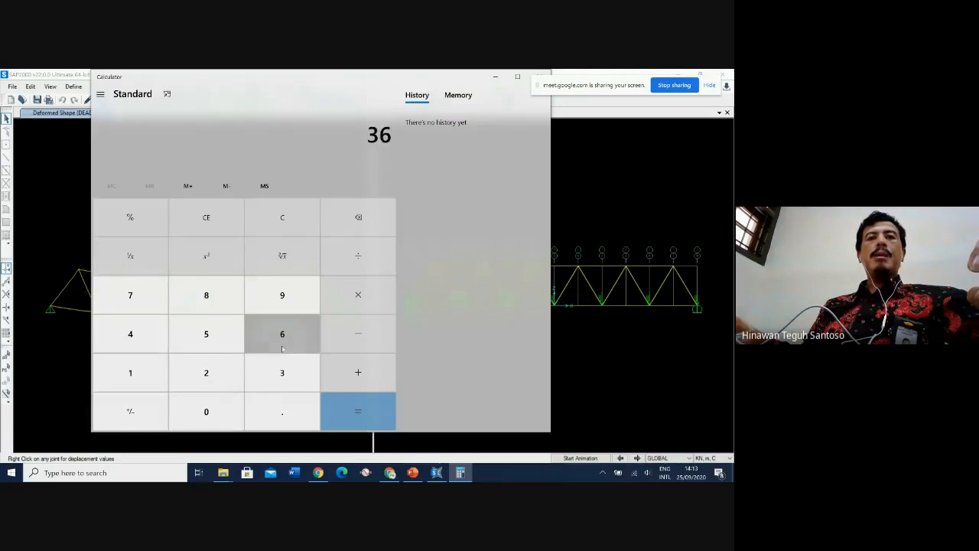
left_click(207, 413)
double_click(207, 414)
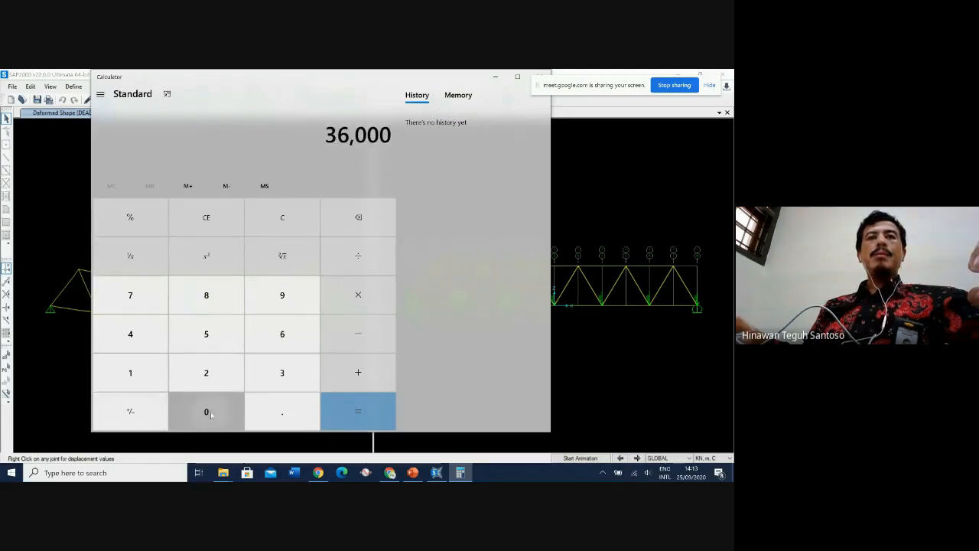
left_click(358, 256)
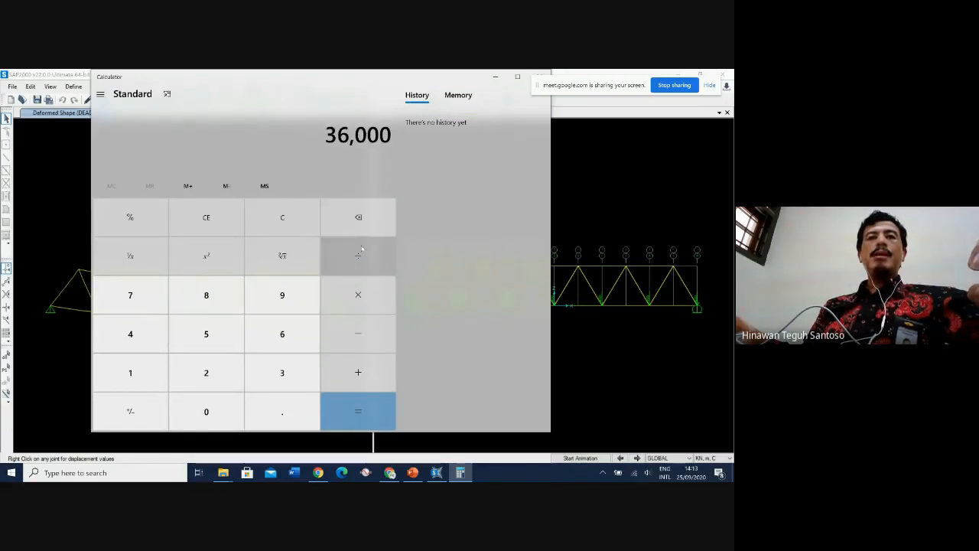
left_click(193, 306)
double_click(205, 409)
left_click(361, 419)
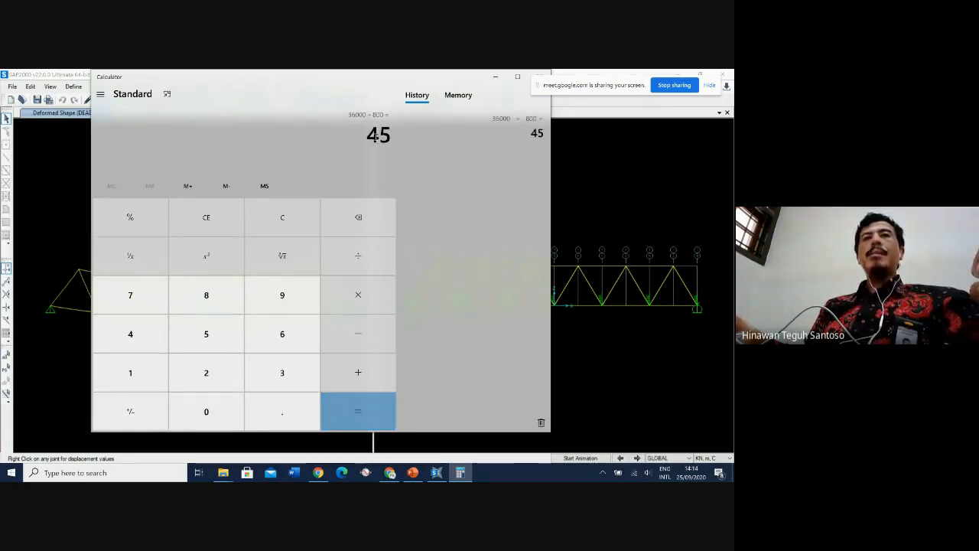
left_click_drag(477, 76, 413, 88)
left_click(475, 89)
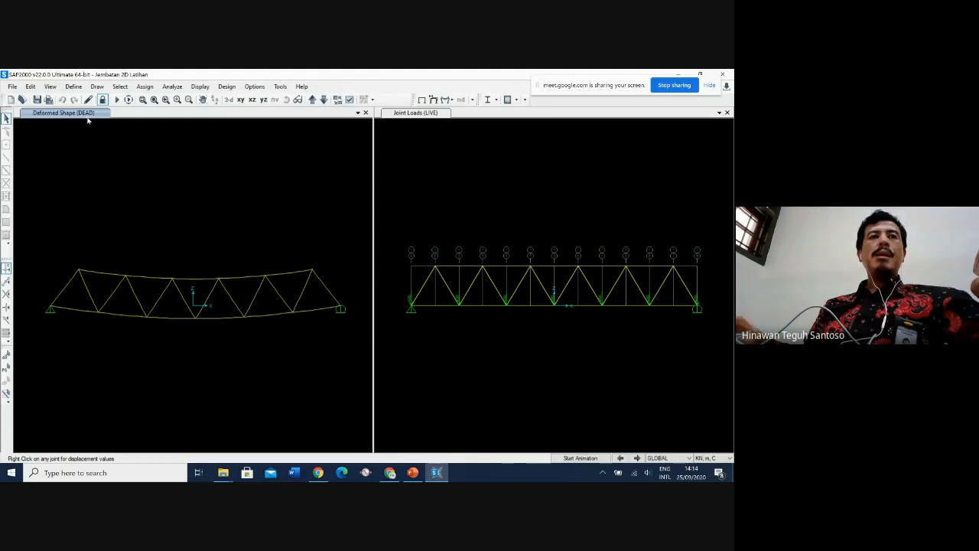
- Show the deformed shape for COMB1 with automatic scaling and check the displacements of the midspan bottom-chord joint
left_click(172, 87)
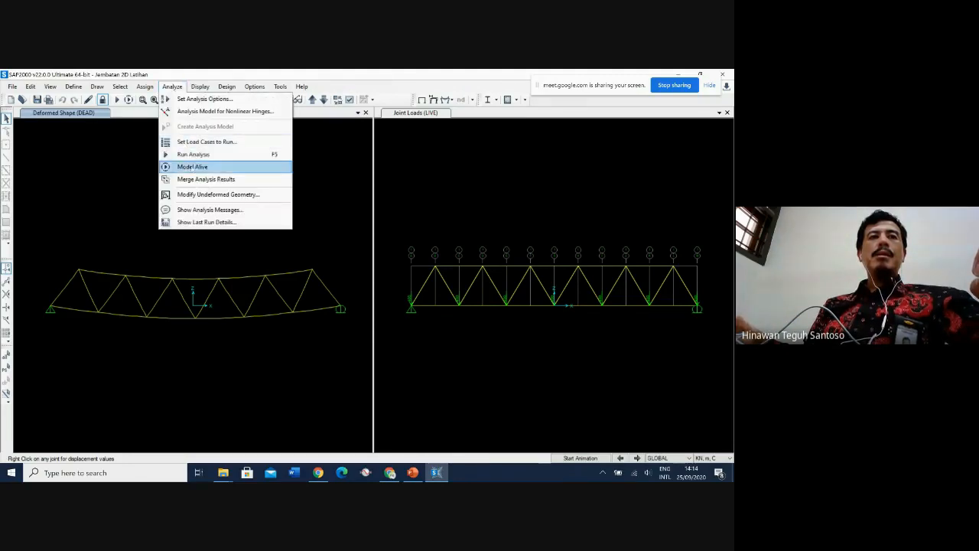
left_click(194, 88)
left_click(197, 88)
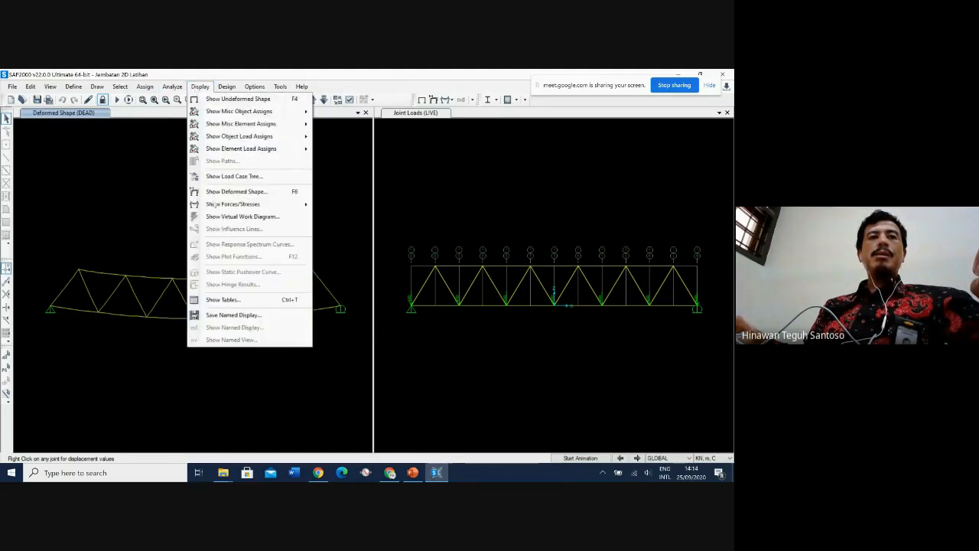
left_click(248, 193)
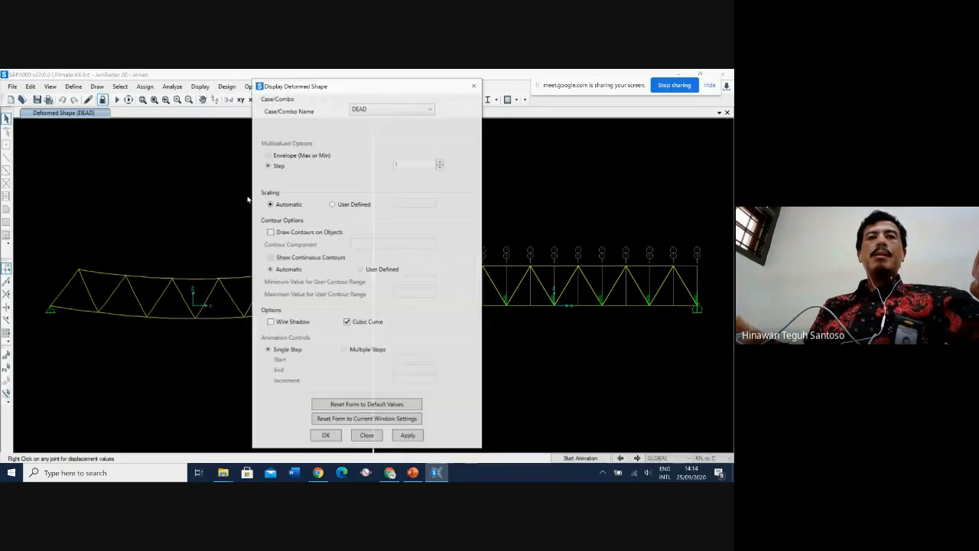
left_click(371, 109)
left_click(362, 149)
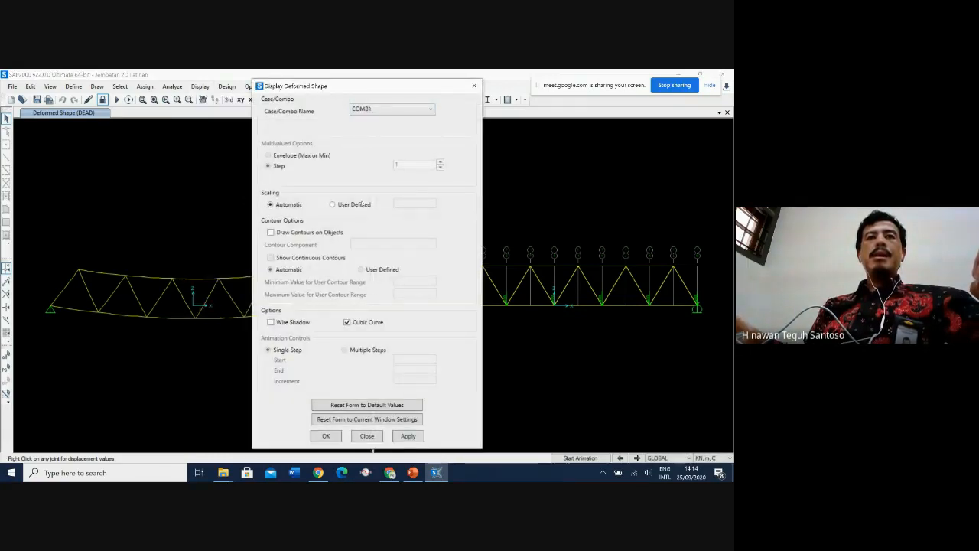
left_click(327, 436)
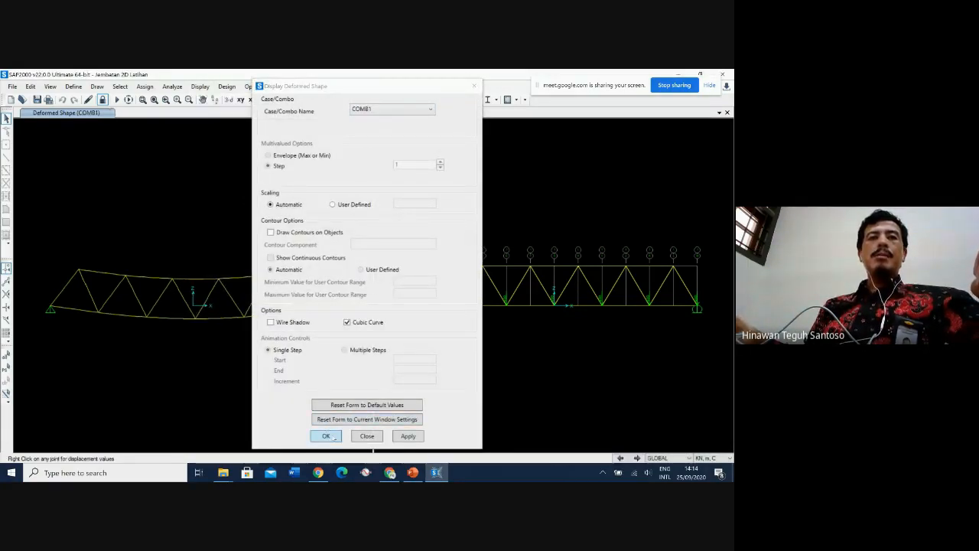
right_click(197, 321)
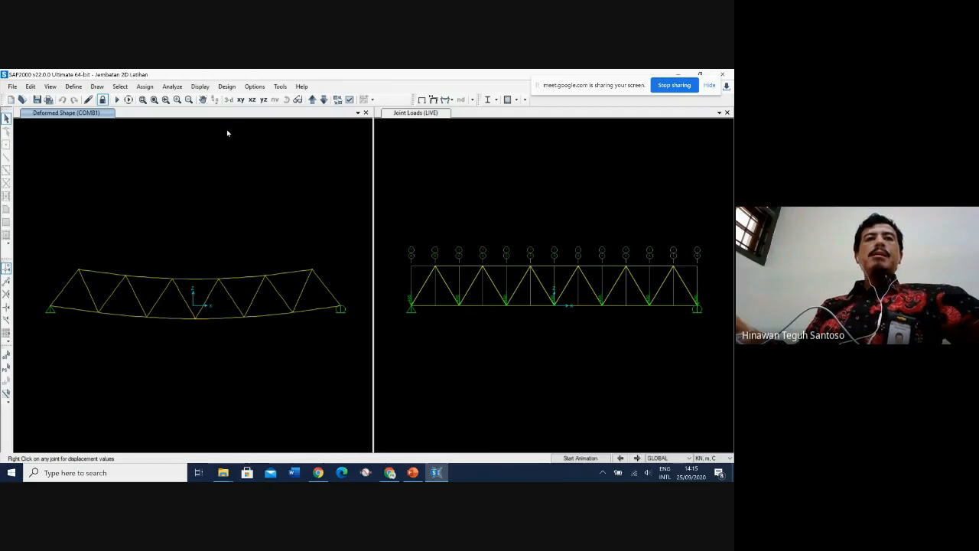
- Show the joint reactions for the COMB1 combination as arrows on the truss
left_click(200, 87)
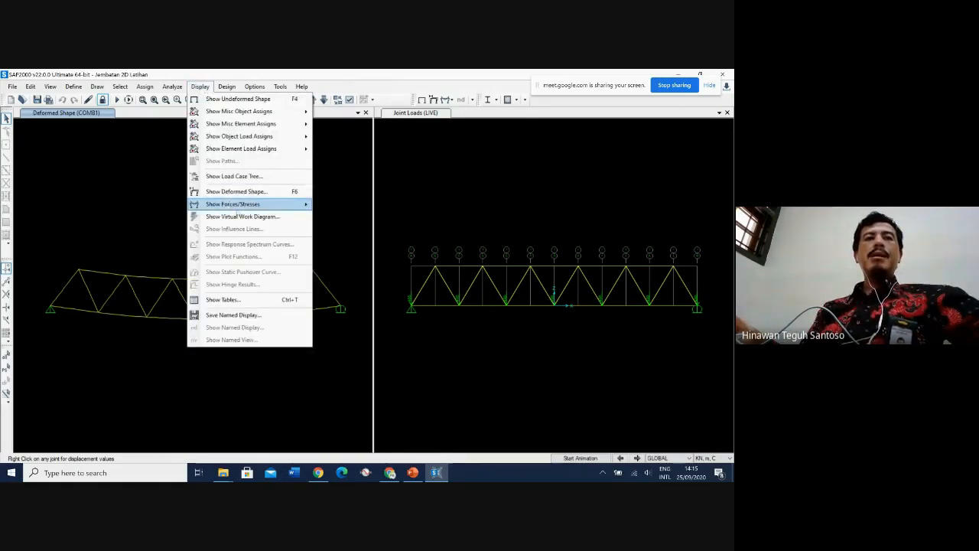
mouse_move(296, 212)
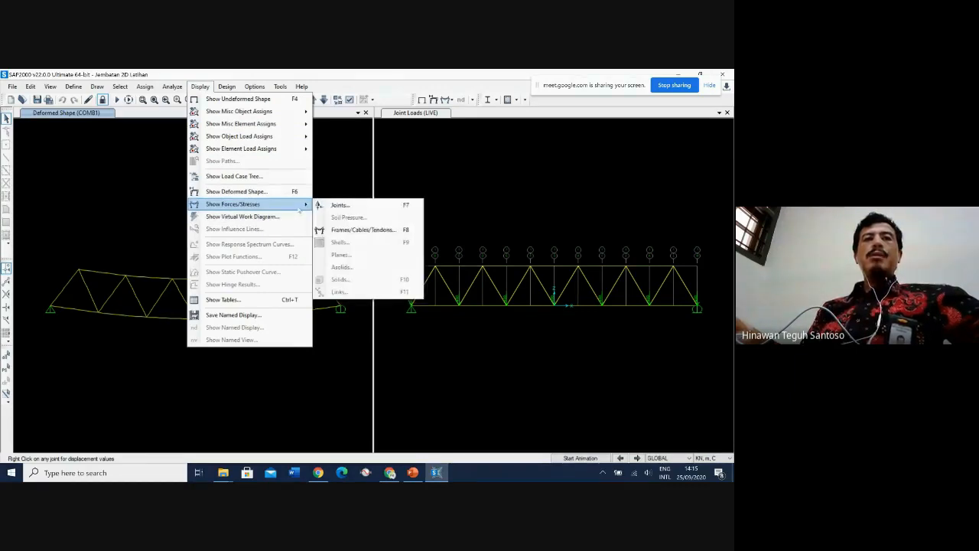
left_click(345, 206)
left_click_drag(338, 169, 452, 166)
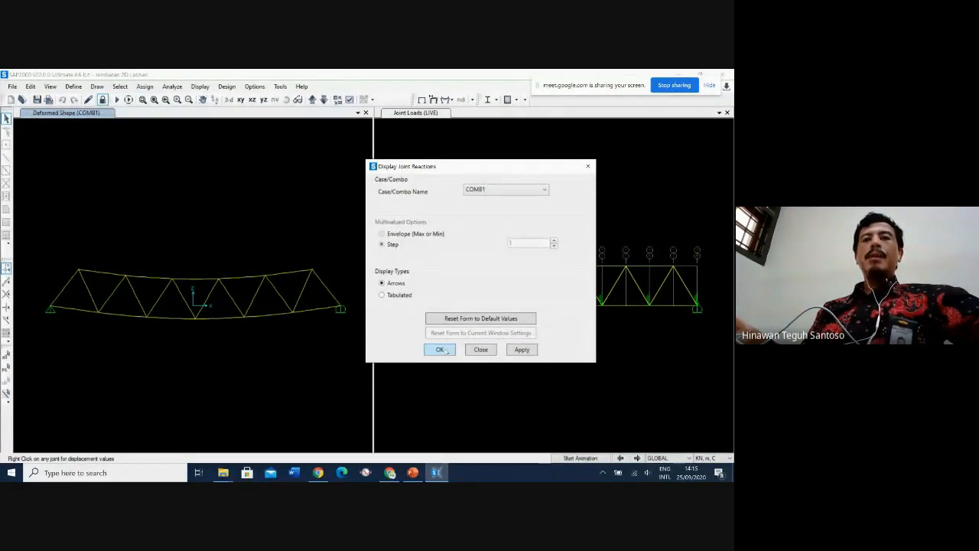
left_click(522, 349)
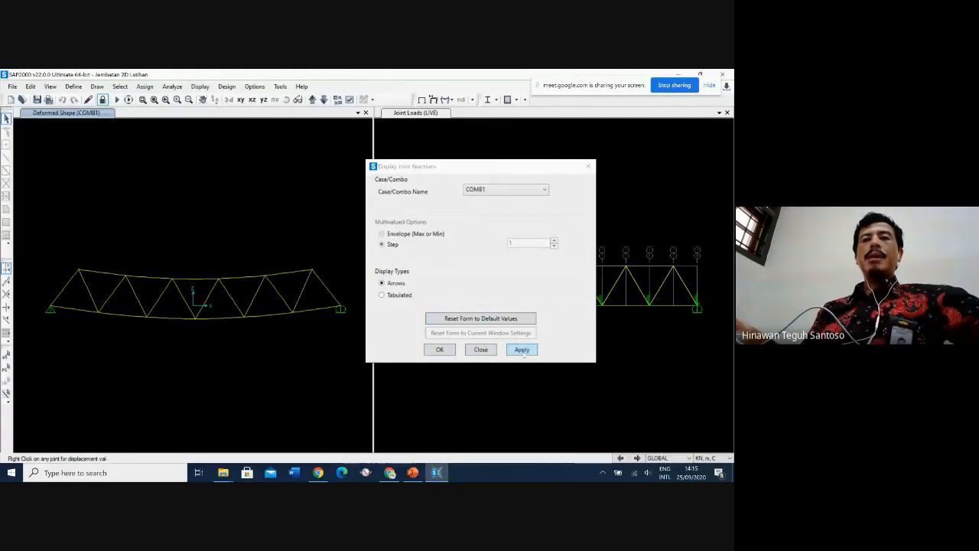
left_click(439, 349)
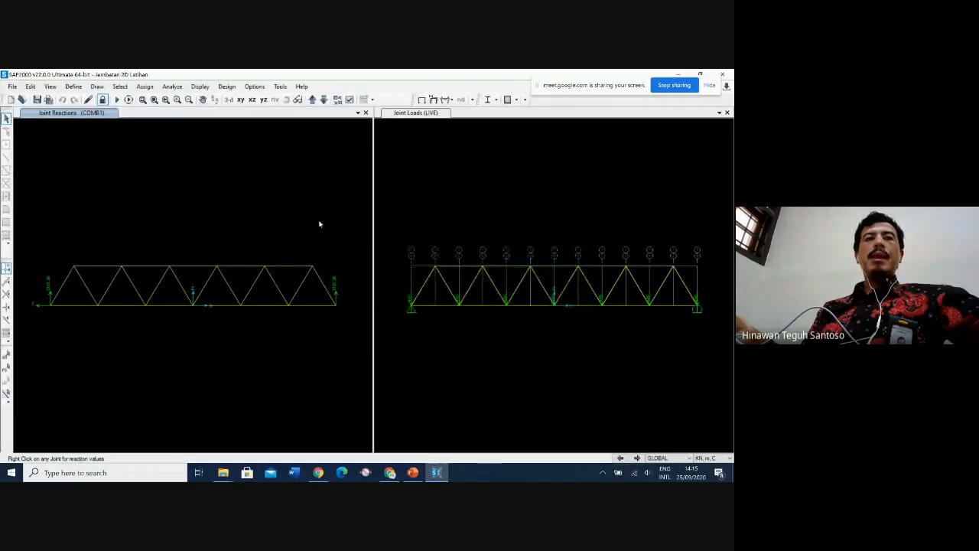
- Check the COMB1 reaction values of the pinned-support joint up close
left_click(142, 100)
left_click_drag(32, 261, 92, 350)
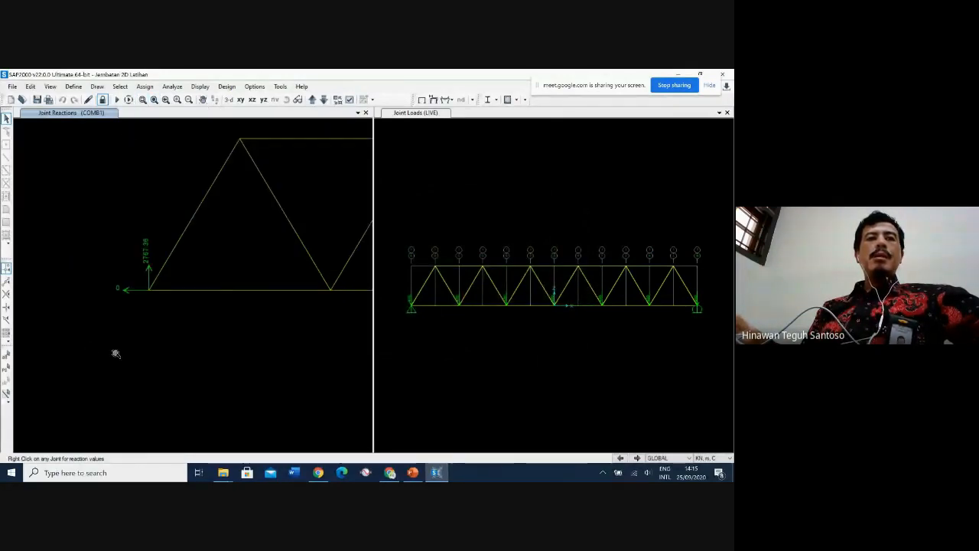
left_click(149, 290)
right_click(149, 290)
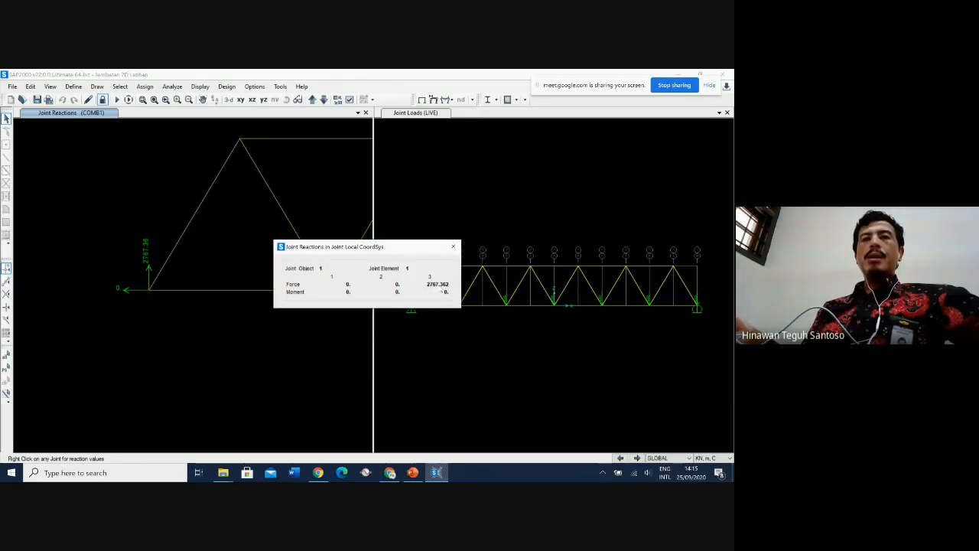
- Set the display units to Tonf, m, C and restore the full view of the truss
left_click(706, 458)
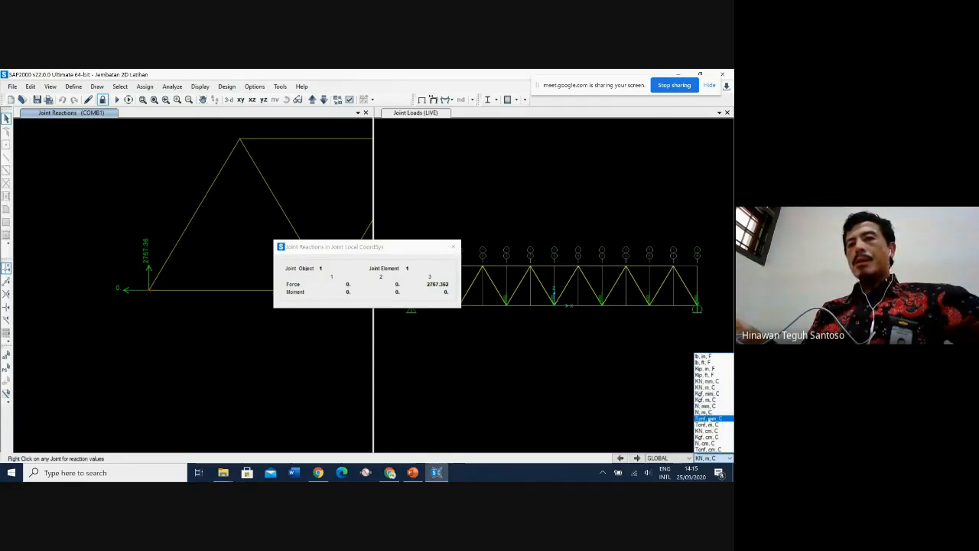
left_click(707, 418)
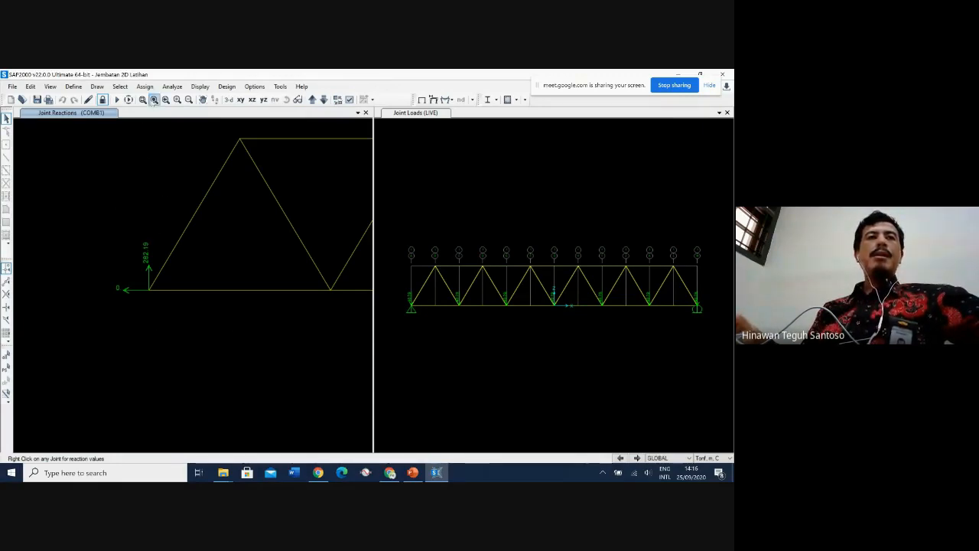
left_click(154, 100)
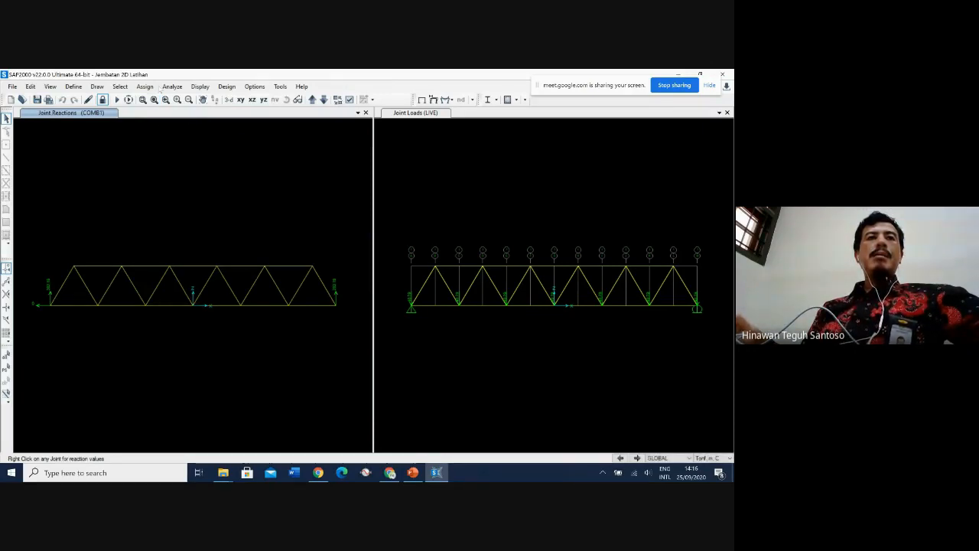
- Show the axial force diagram of the frames for COMB1, filled and with automatic scaling
left_click(160, 87)
left_click(199, 88)
left_click(200, 87)
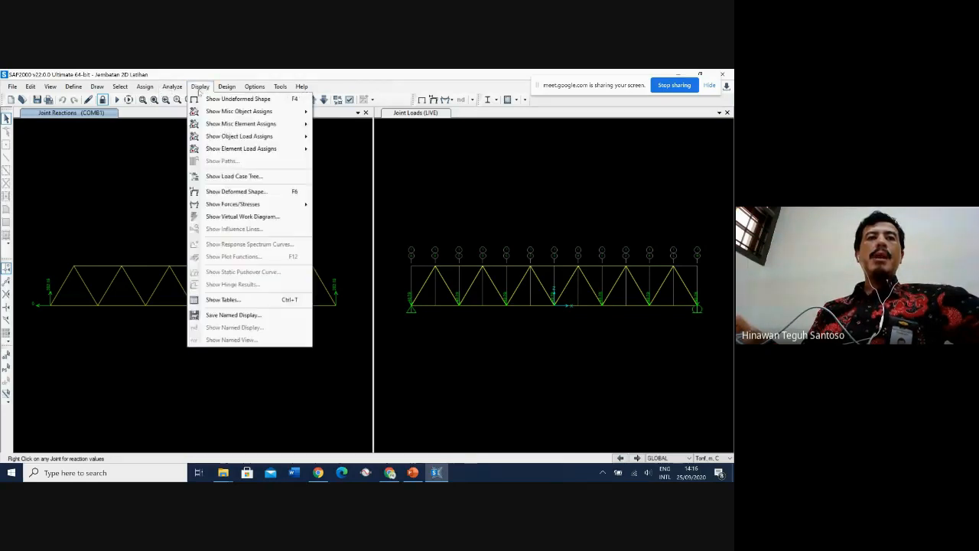
mouse_move(298, 207)
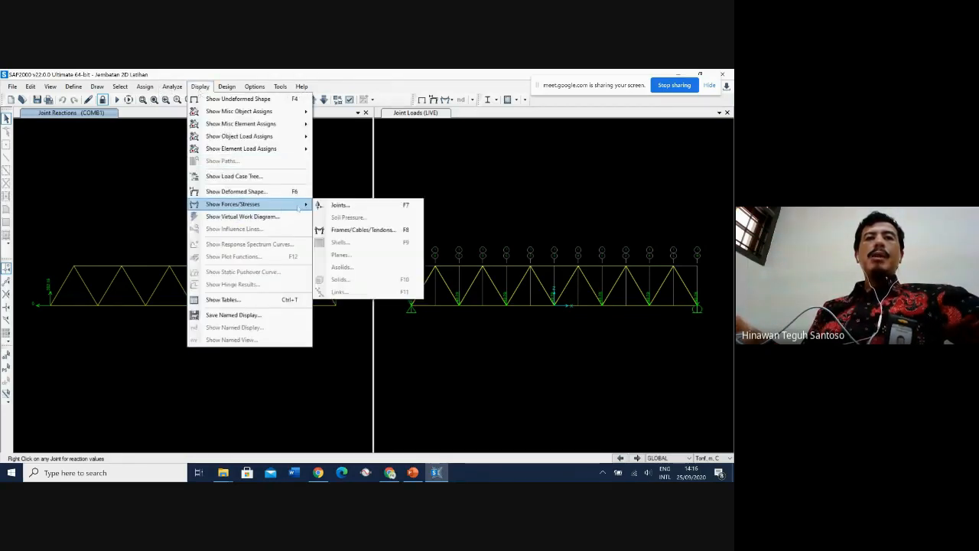
left_click(382, 230)
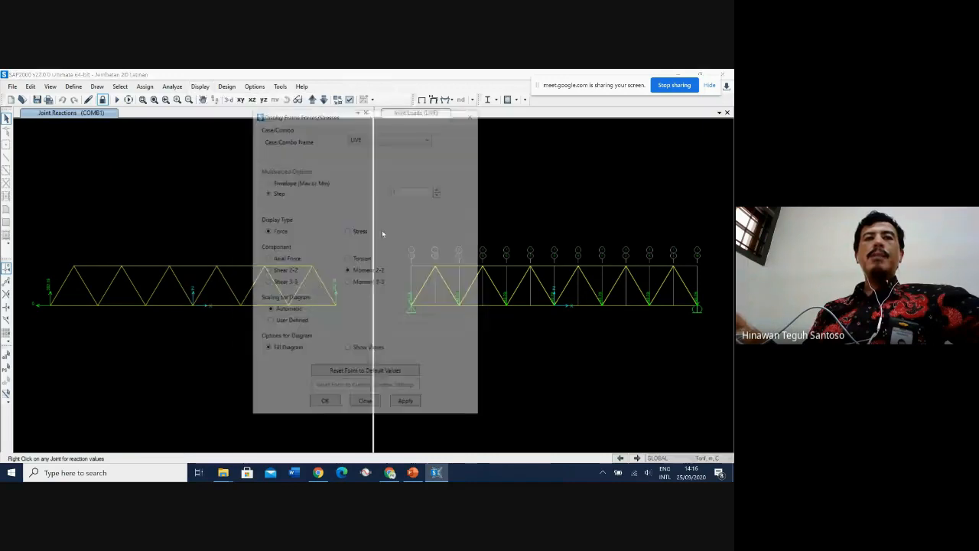
left_click(364, 141)
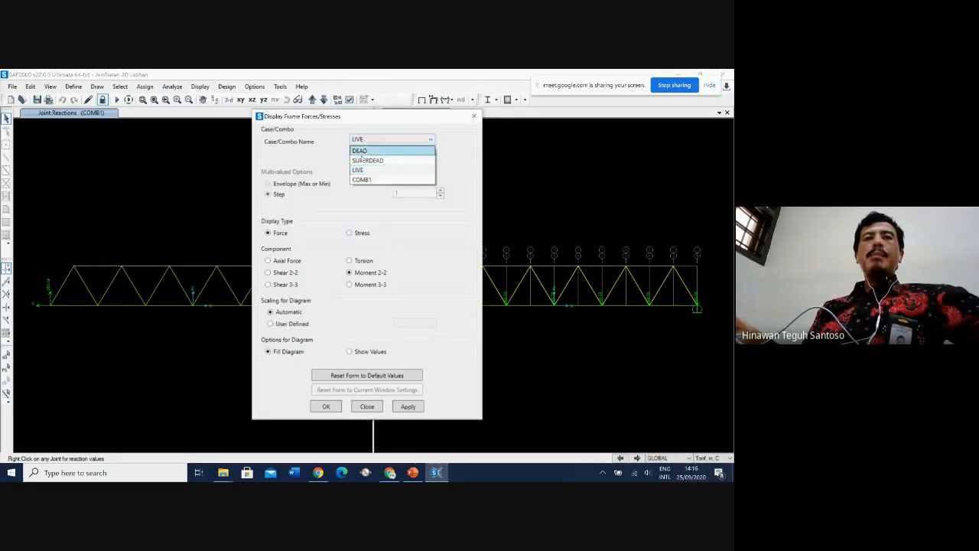
left_click(366, 182)
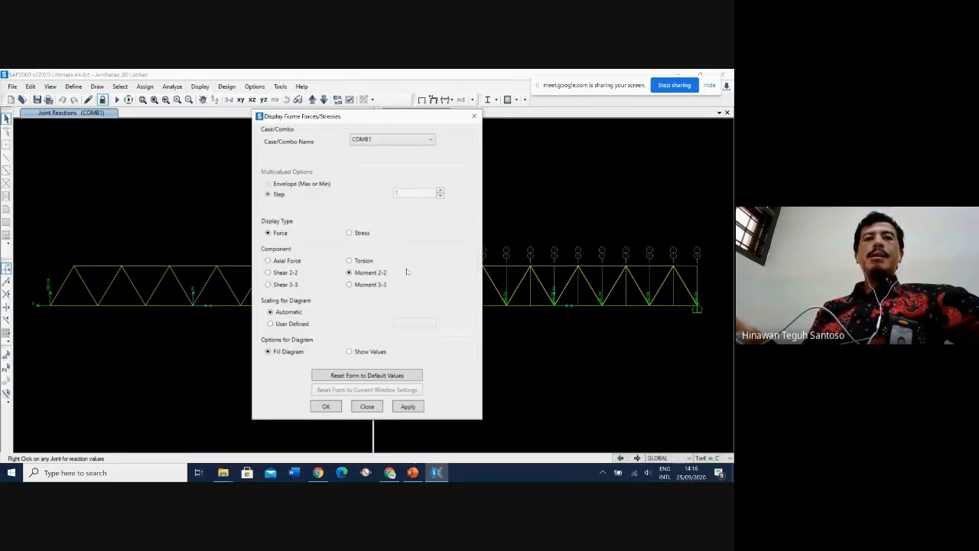
left_click(280, 261)
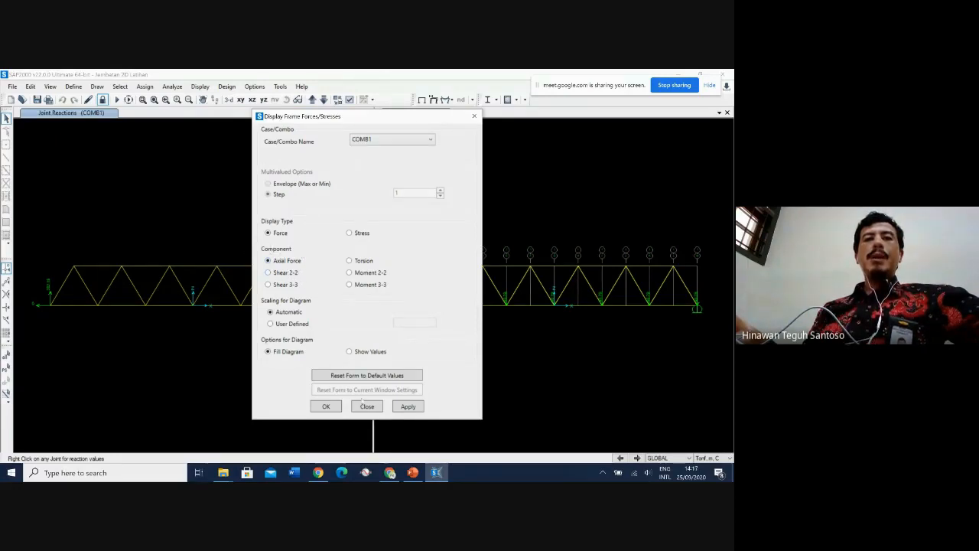
left_click(409, 408)
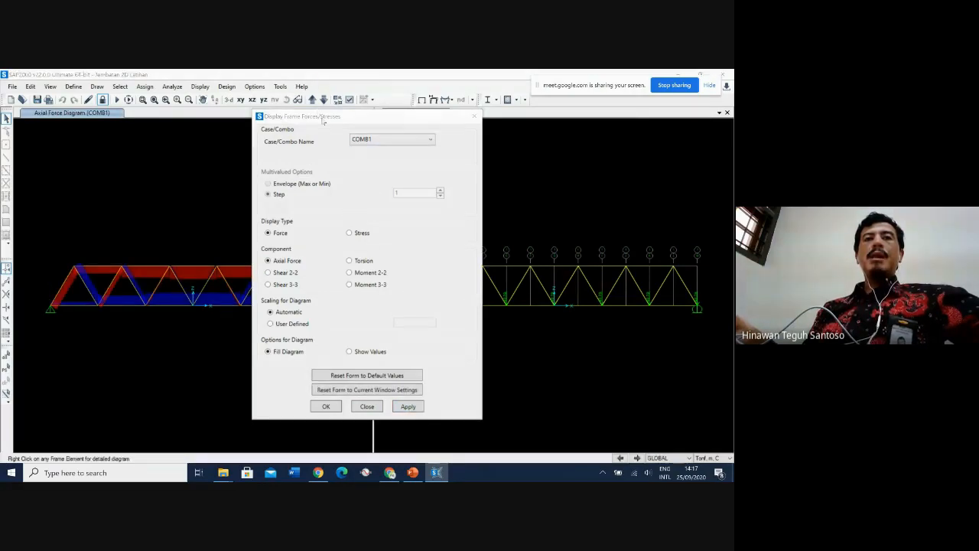
left_click_drag(323, 120, 484, 124)
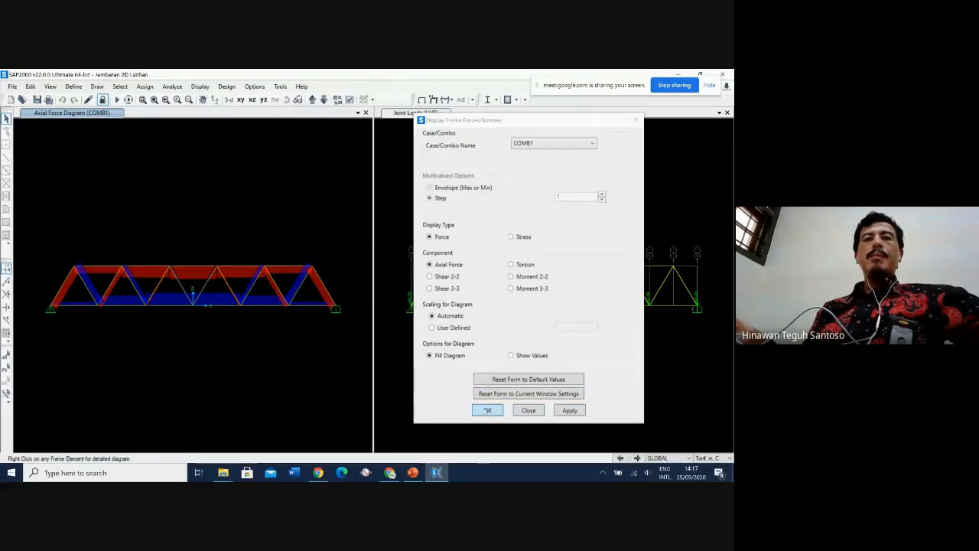
left_click(488, 410)
- Check the detailed COMB1 axial force diagrams of the end diagonal at the roller support and the adjacent diagonal
mouse_move(90, 294)
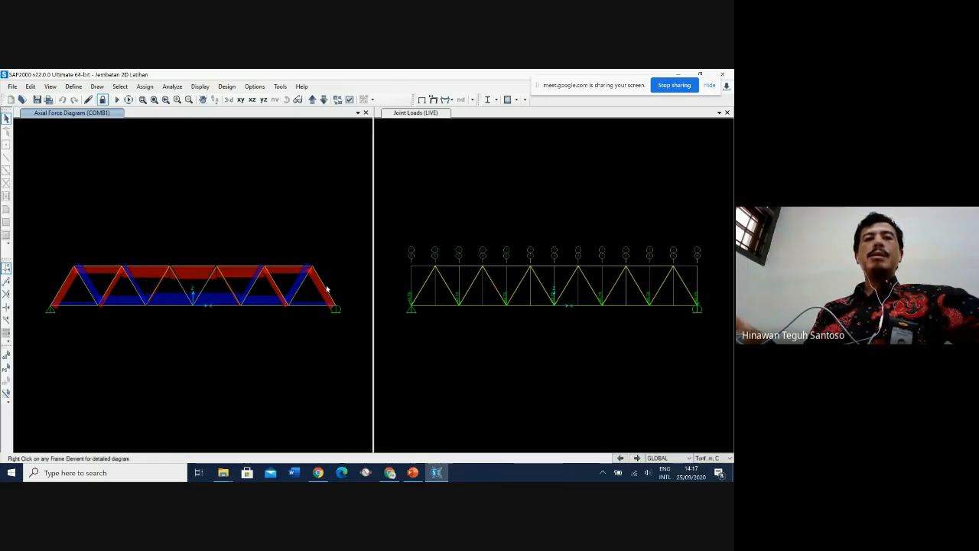
mouse_move(326, 288)
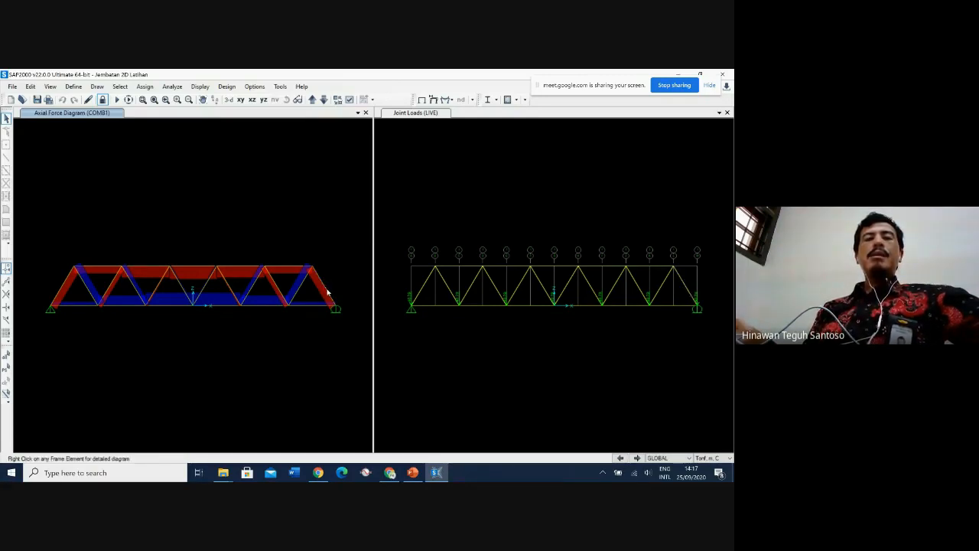
right_click(327, 292)
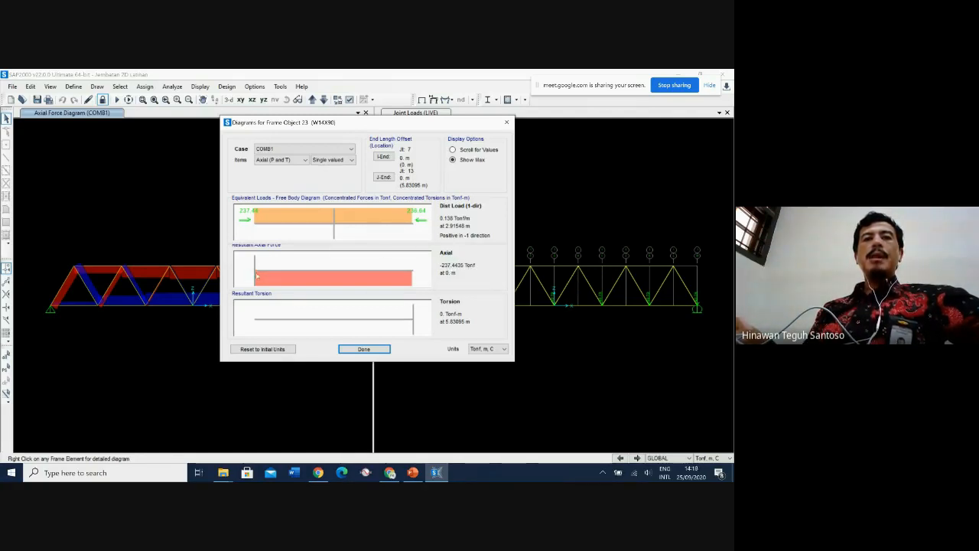
left_click(381, 350)
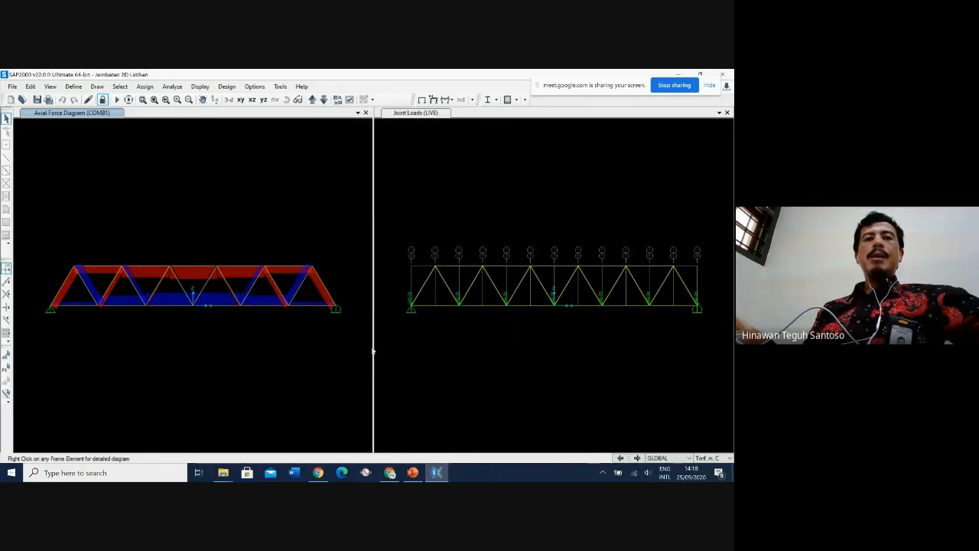
left_click(298, 290)
right_click(299, 291)
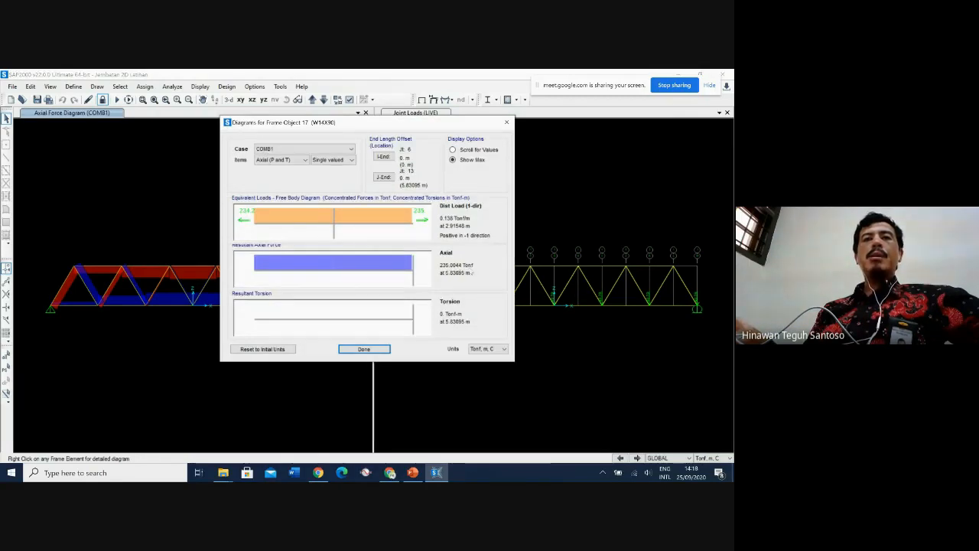
left_click(364, 348)
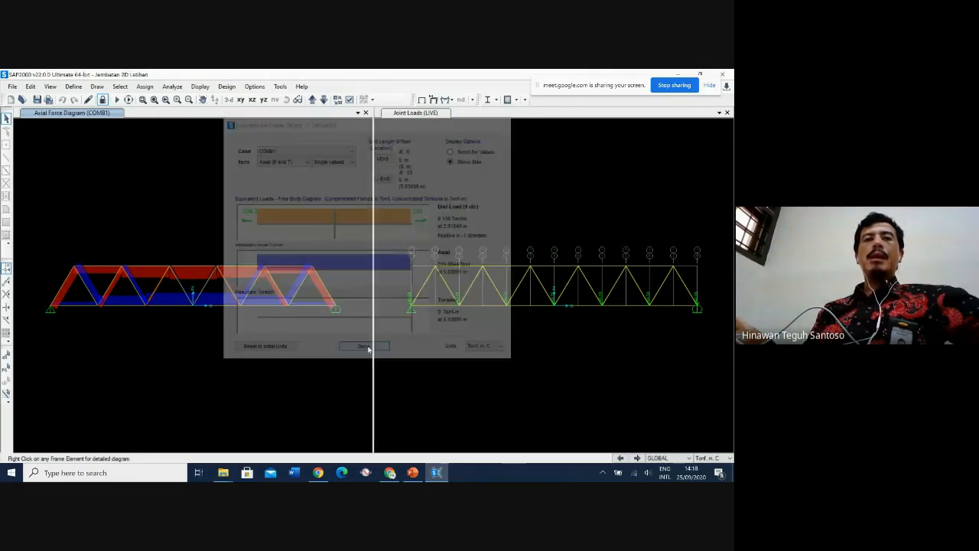
- Check the COMB1 axial force diagrams of the second top-chord member from the pinned end and the bottom-chord member just before midspan
mouse_move(90, 306)
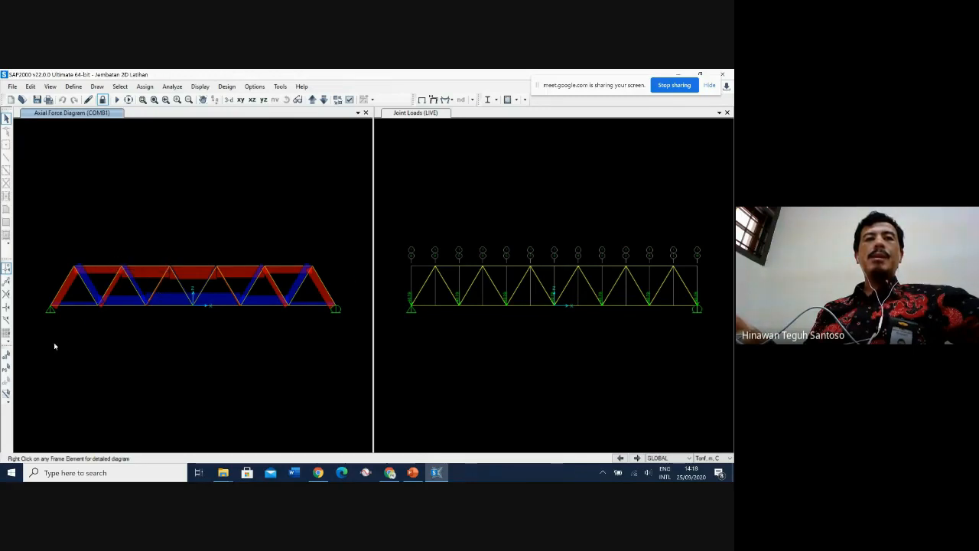
right_click(149, 267)
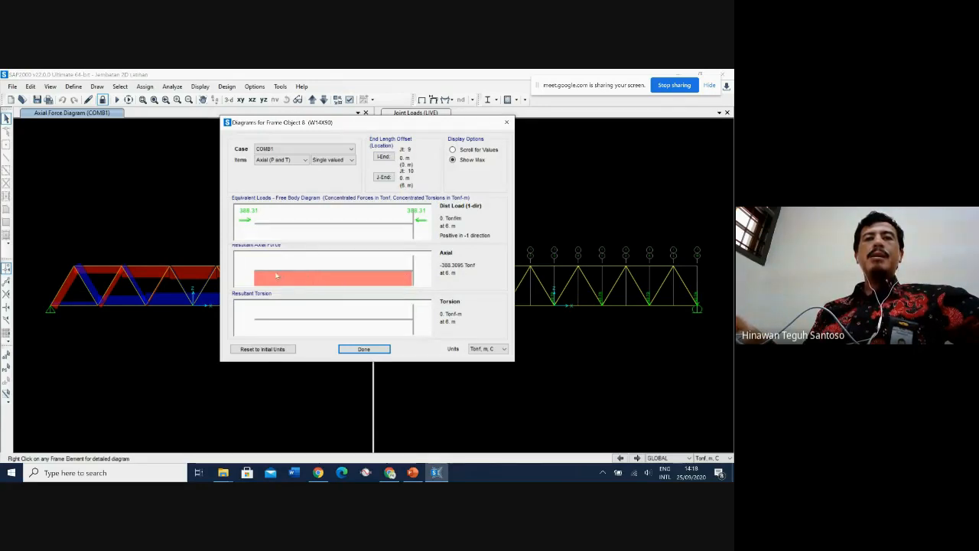
left_click(364, 349)
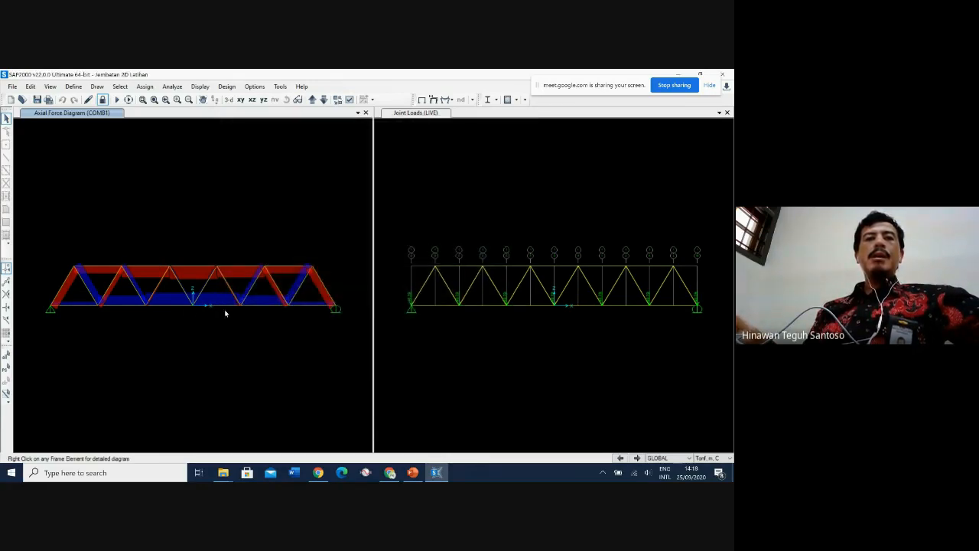
mouse_move(184, 309)
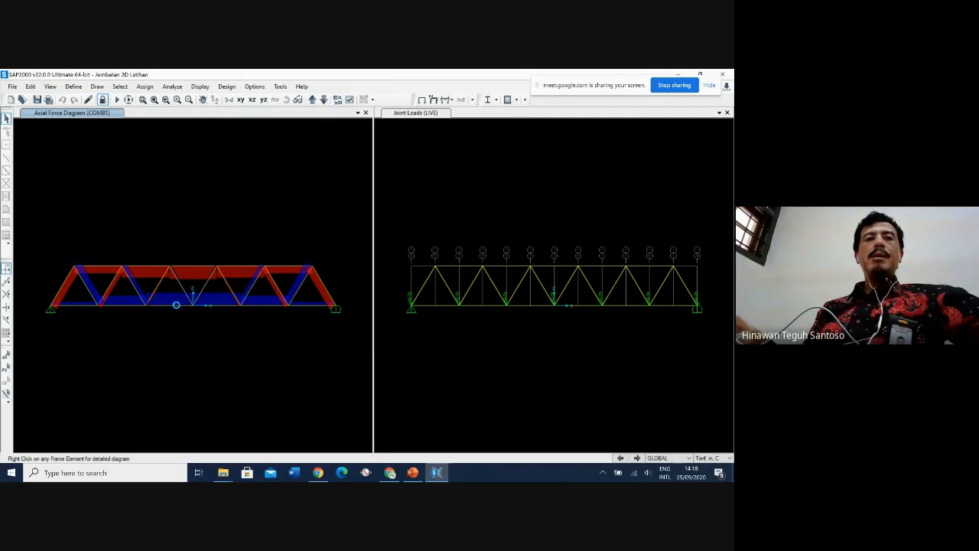
right_click(177, 305)
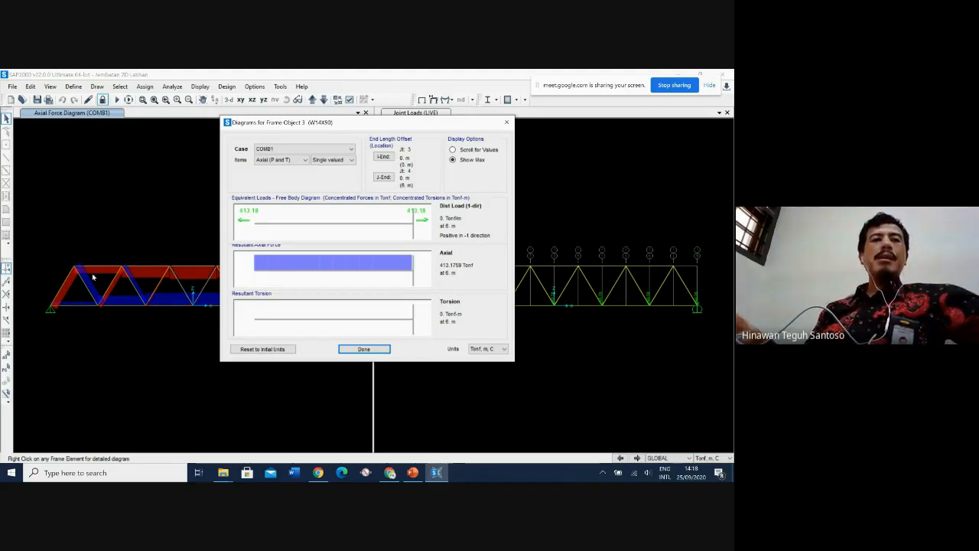
- Show the Moment 3-3 force diagram of the frames for COMB1, filled and with automatic scaling
left_click(365, 349)
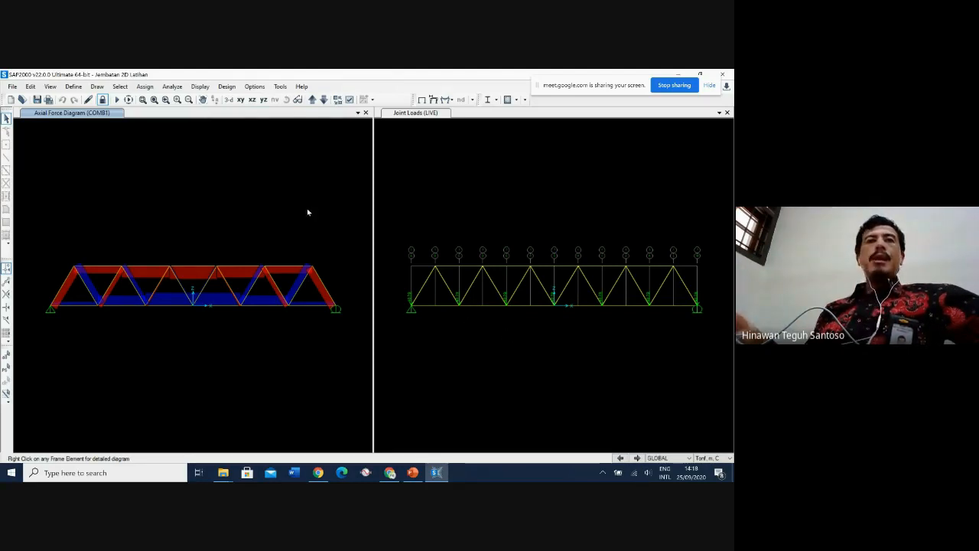
left_click(200, 87)
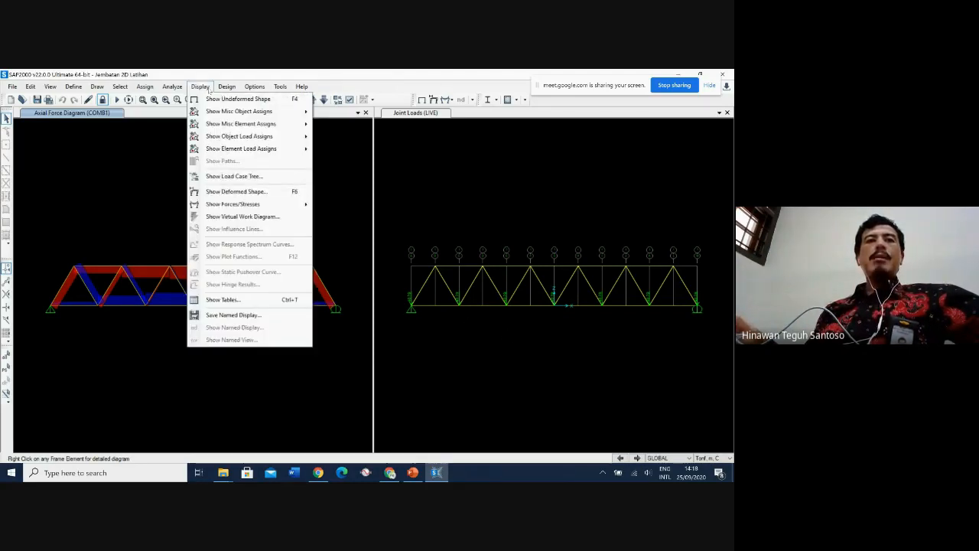
mouse_move(302, 204)
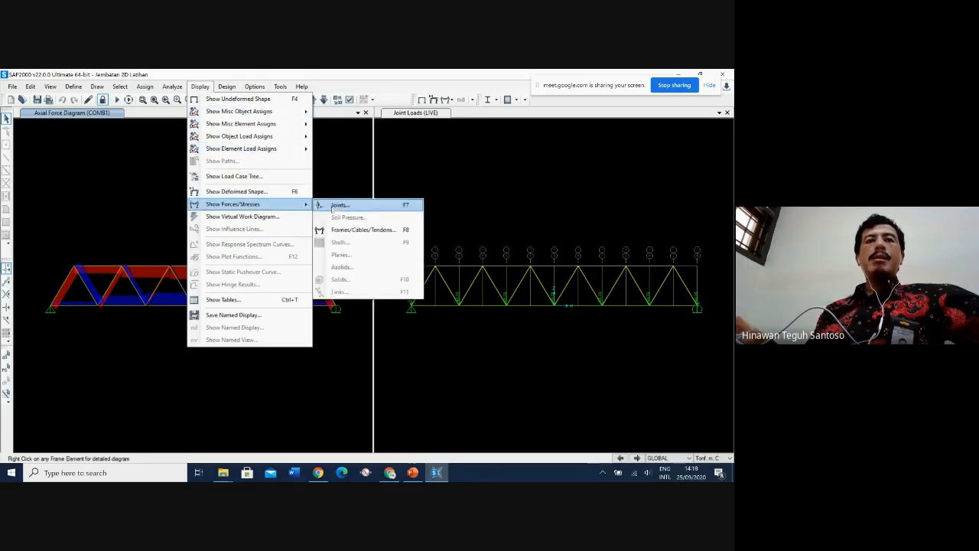
left_click(398, 233)
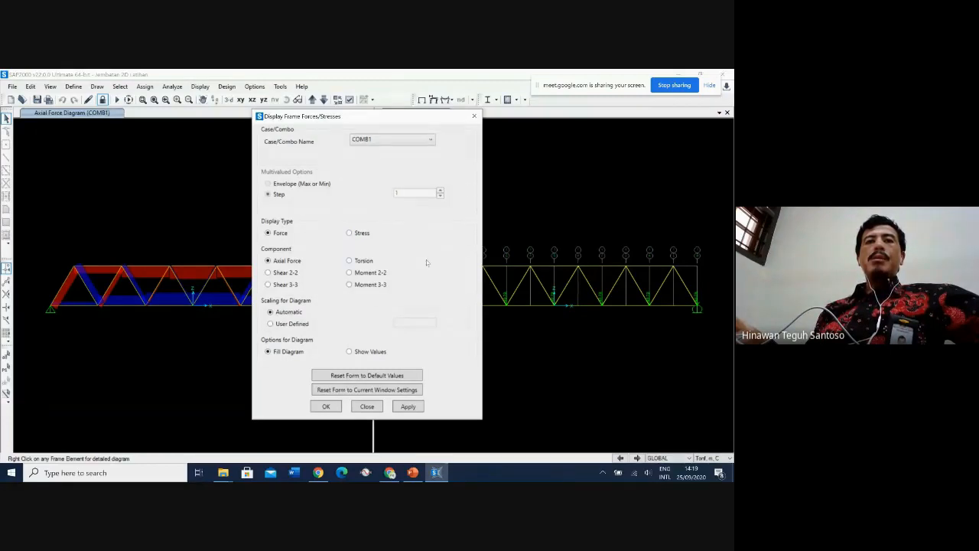
left_click(370, 284)
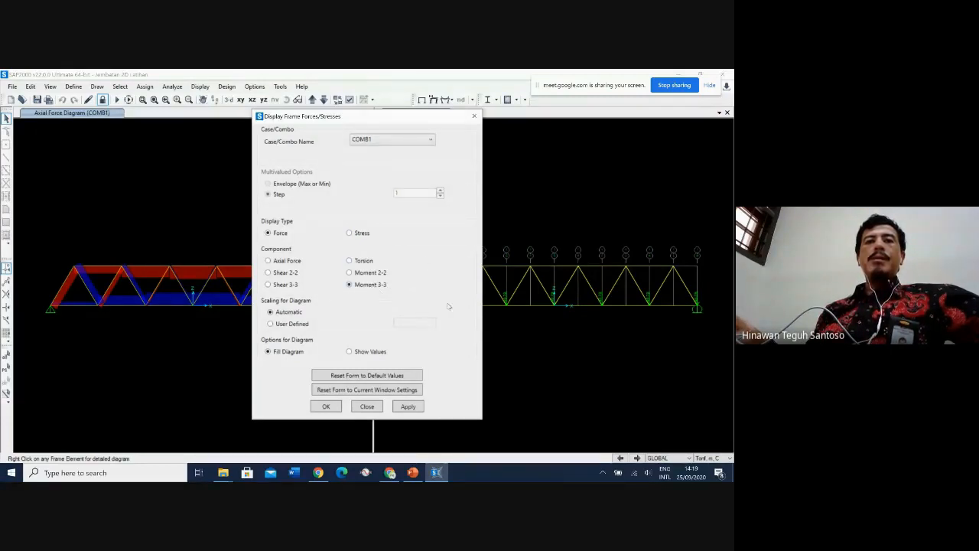
left_click(404, 406)
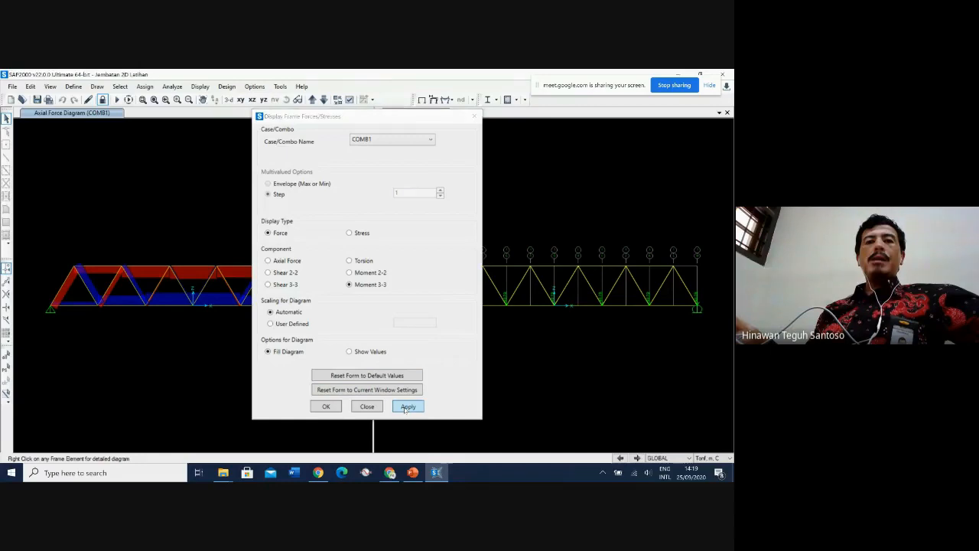
left_click(326, 406)
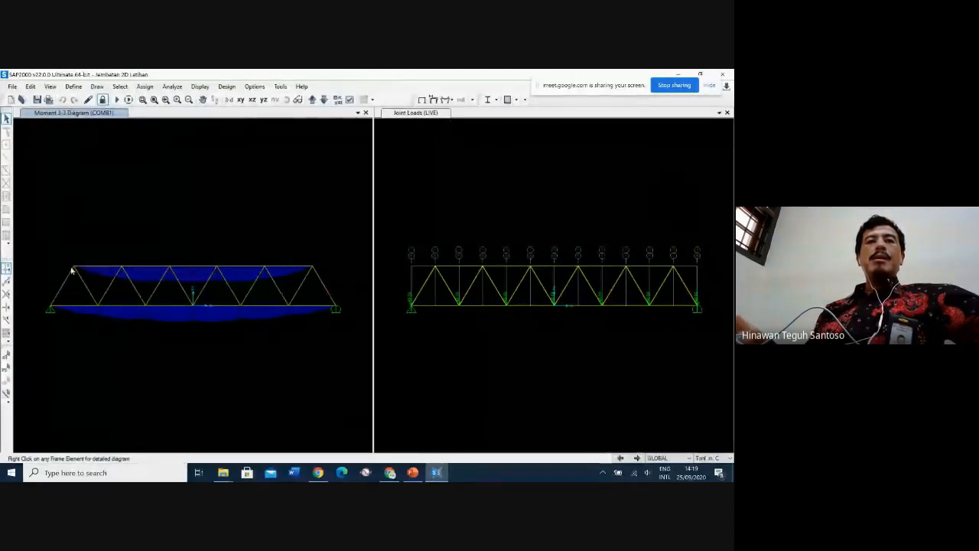
- Check the detailed COMB1 shear, moment and deflection diagrams of the end diagonal at the roller support
right_click(321, 284)
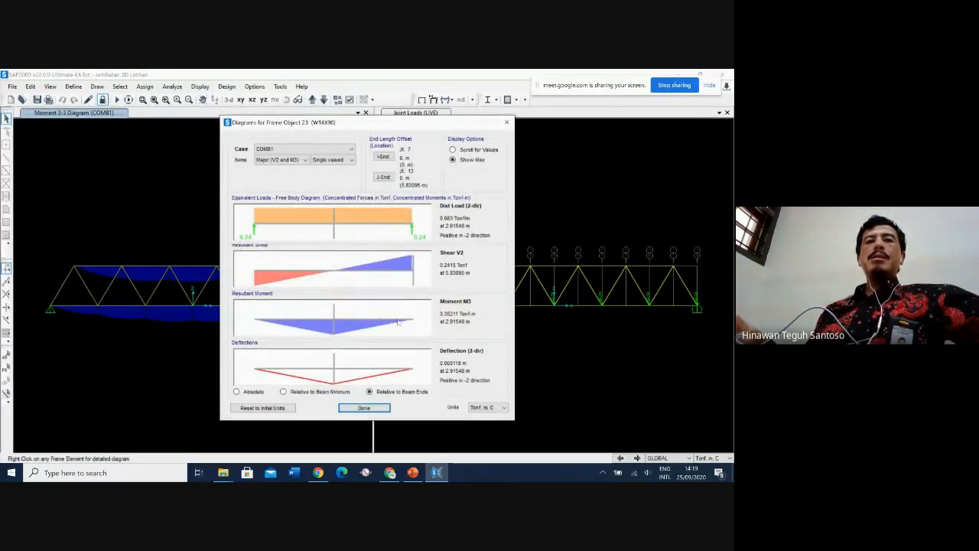
left_click(364, 408)
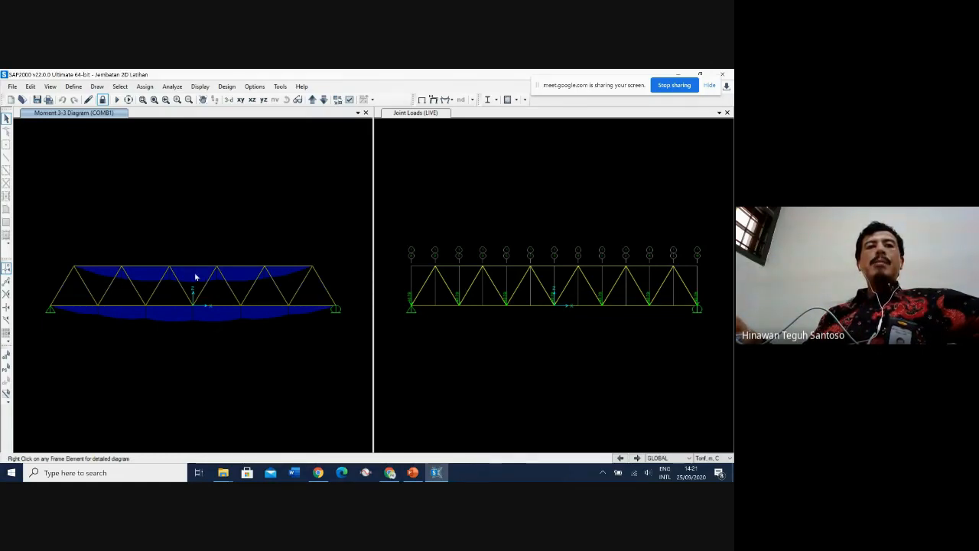
mouse_move(223, 310)
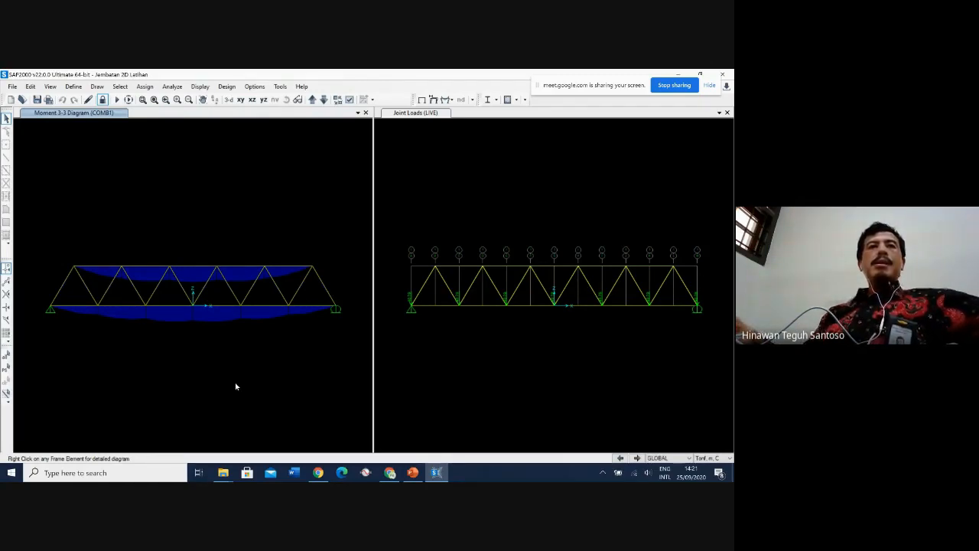
- Review the steel frame design preferences, including the design code, framing type, design provision and resistance factors, without changing them
left_click(233, 90)
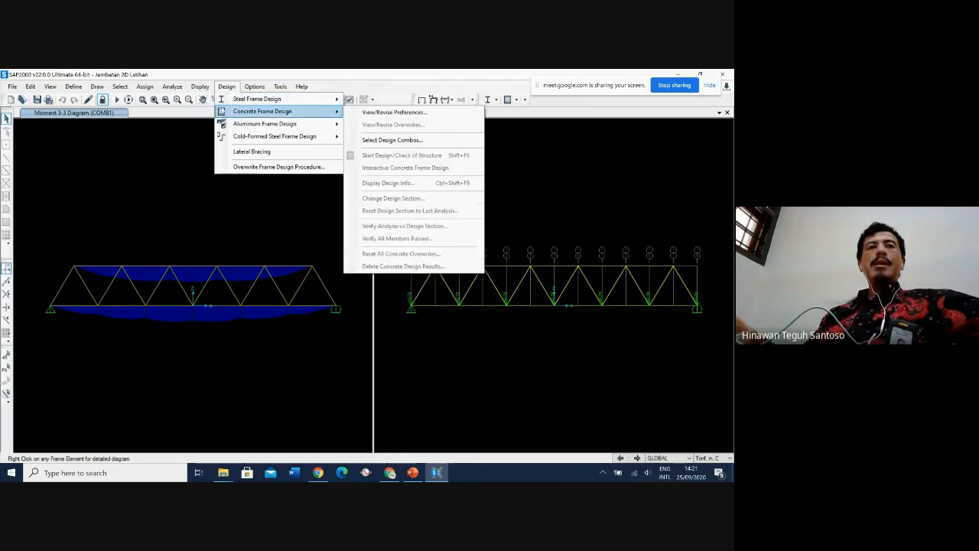
mouse_move(264, 123)
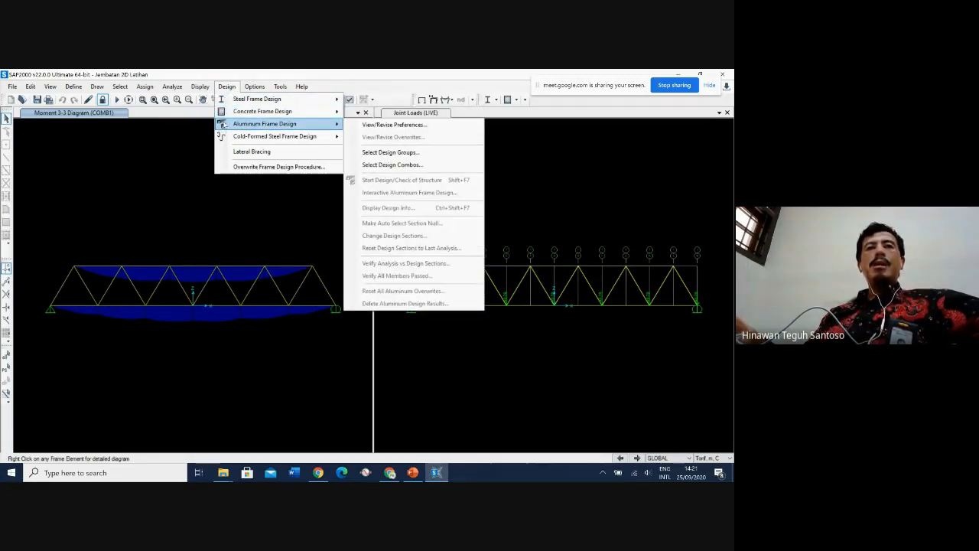
mouse_move(225, 136)
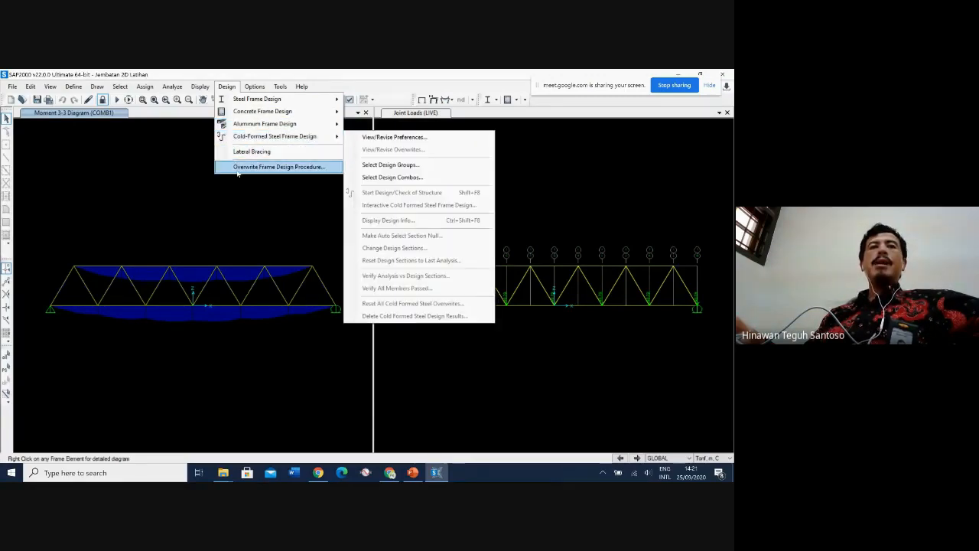
mouse_move(236, 115)
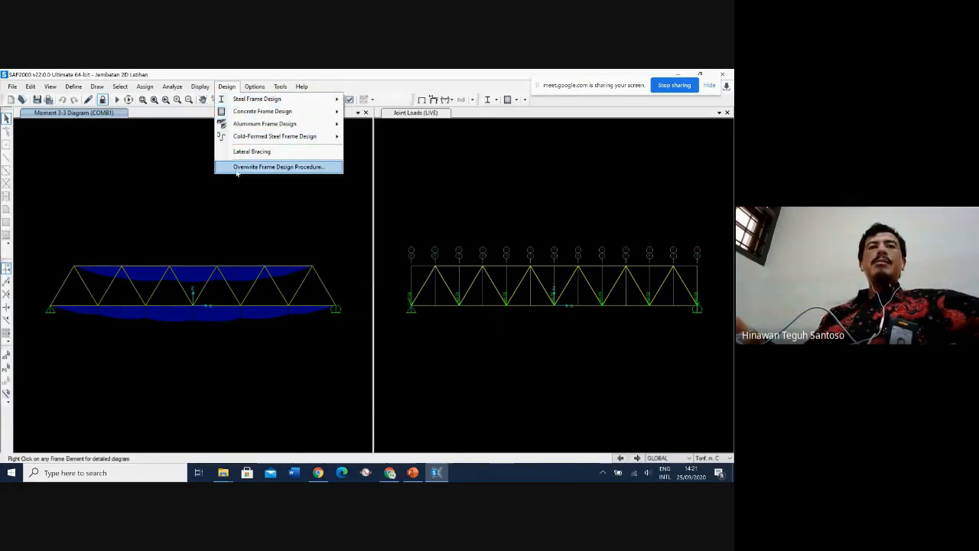
mouse_move(260, 103)
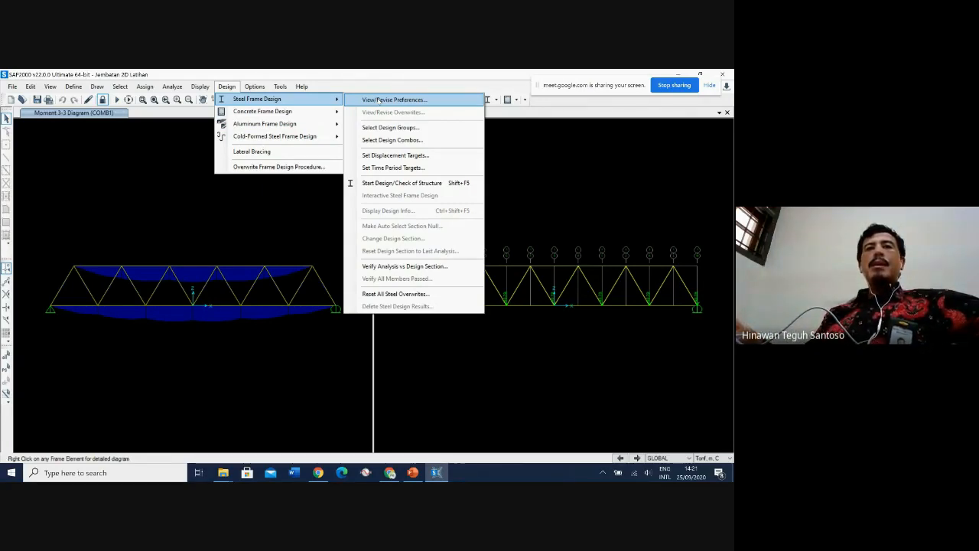
left_click(380, 100)
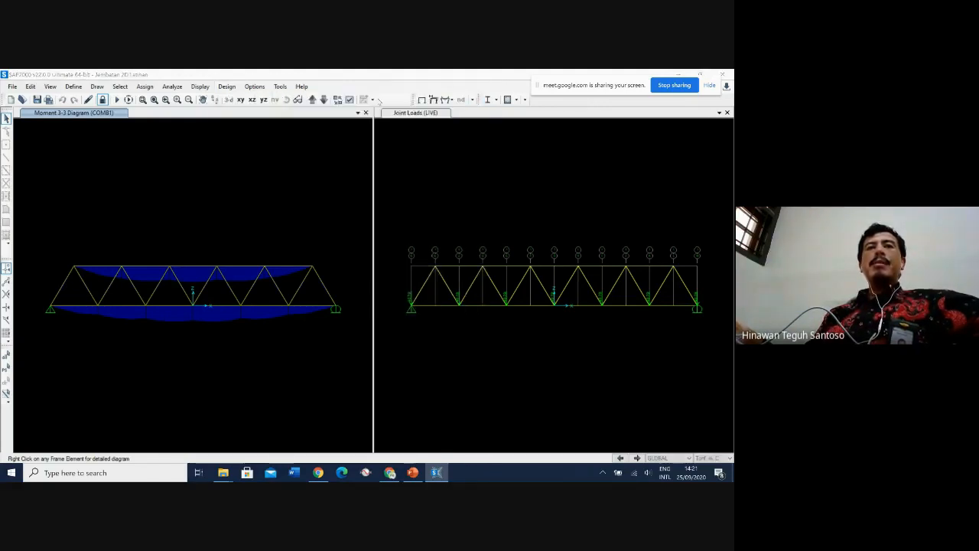
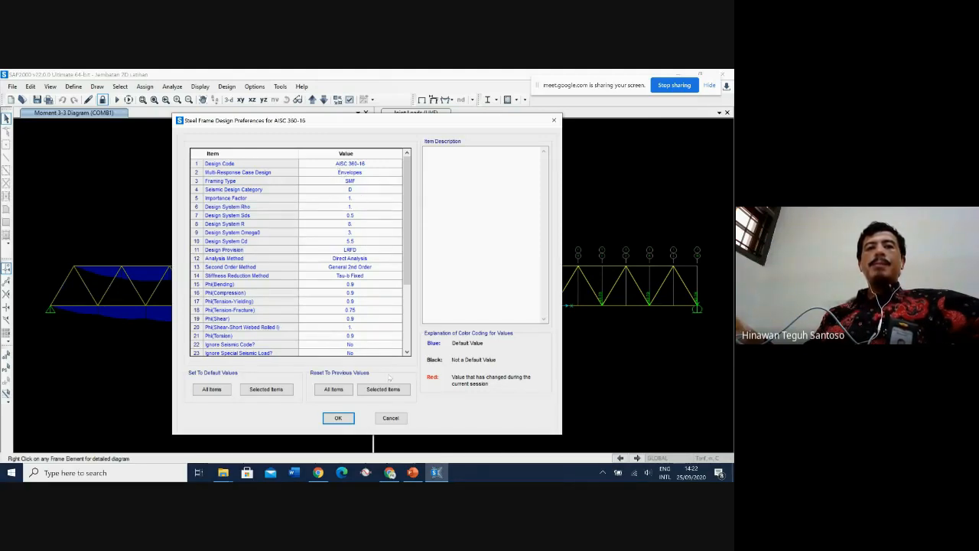
left_click(391, 418)
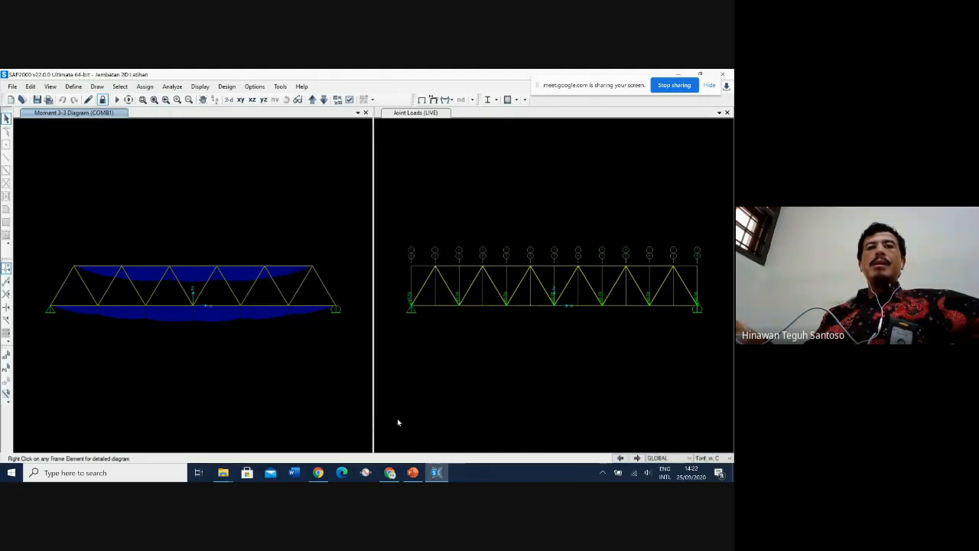
- Check the load case scale factors of COMB1 and add it to the Strength design load combinations for steel frame design
left_click(225, 87)
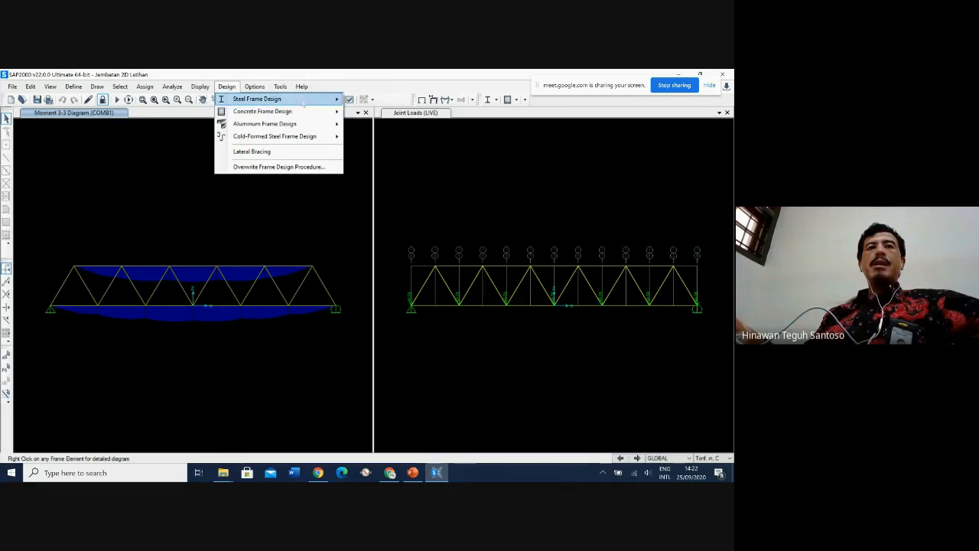
mouse_move(310, 101)
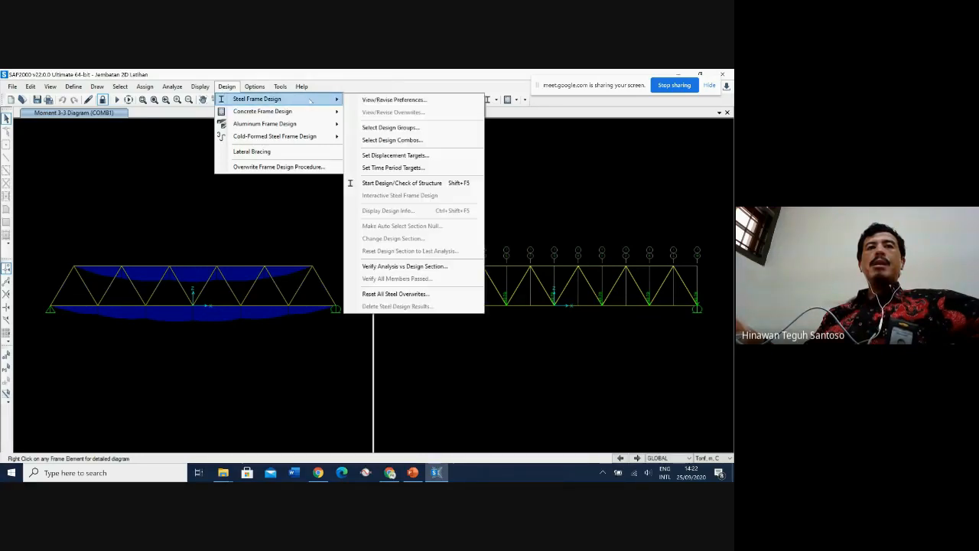
left_click(433, 145)
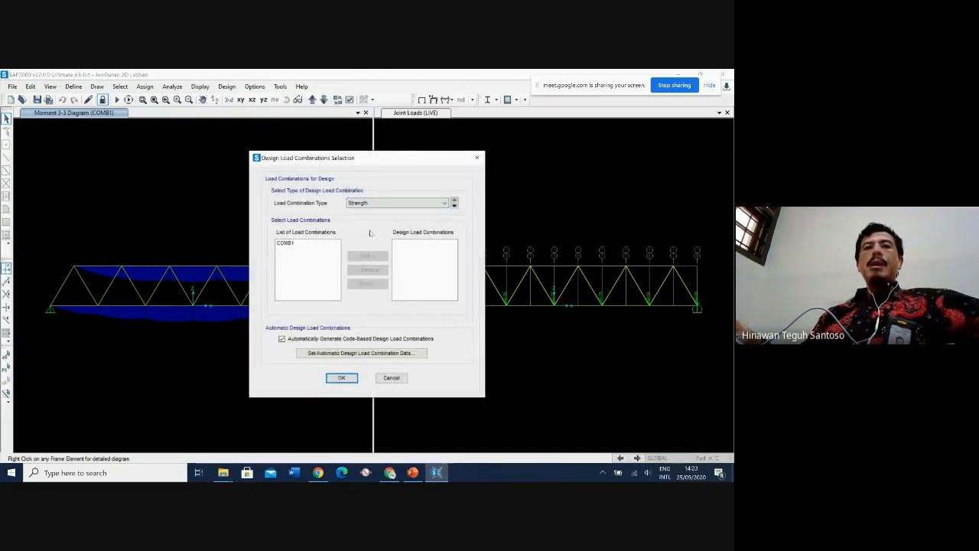
left_click(415, 204)
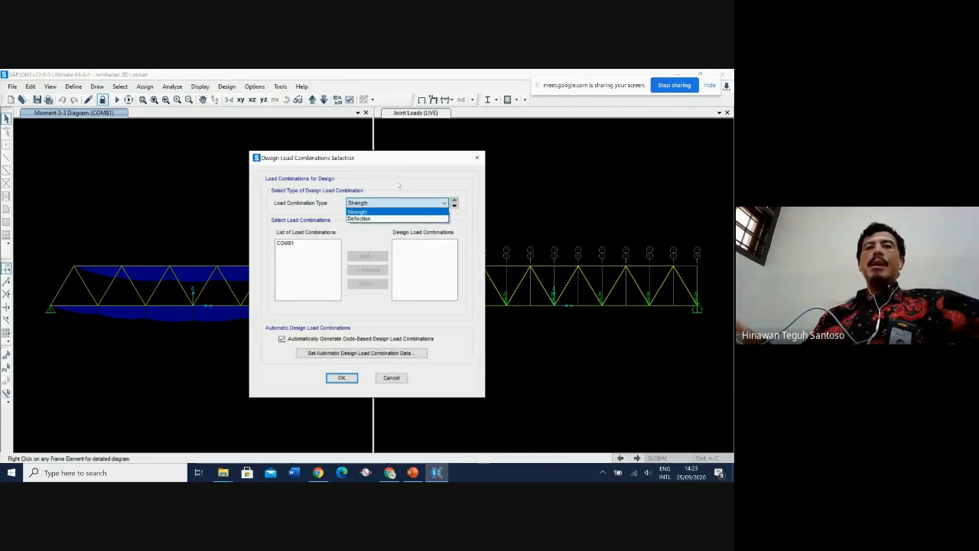
left_click(366, 210)
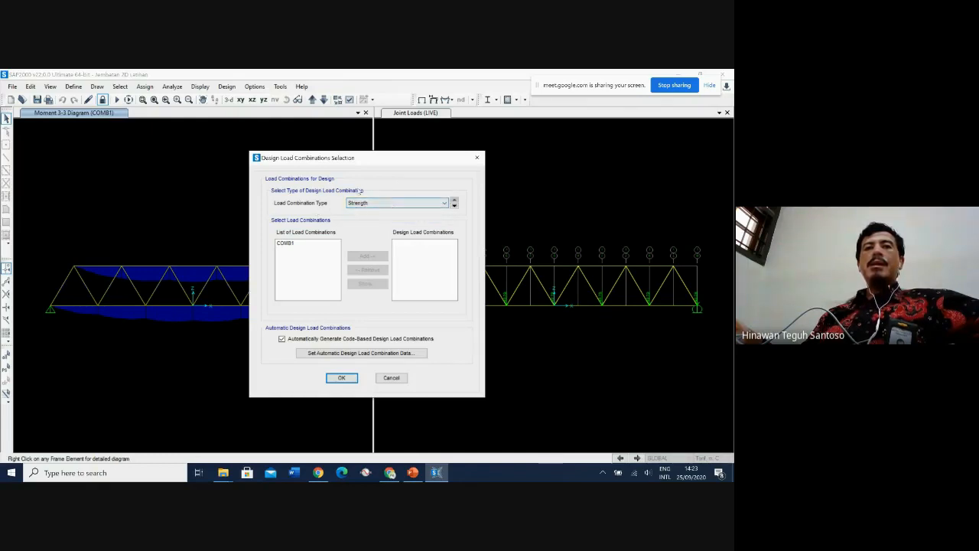
left_click(286, 244)
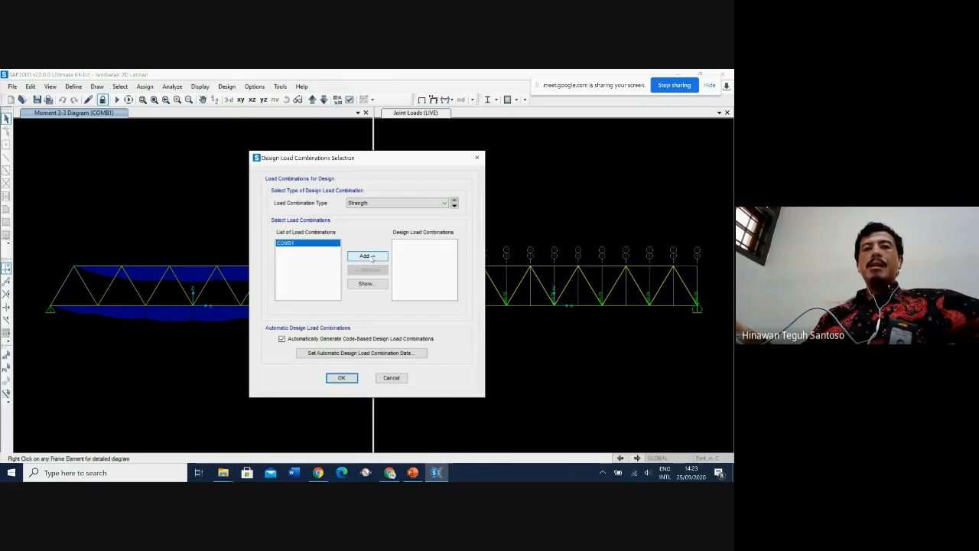
left_click(365, 285)
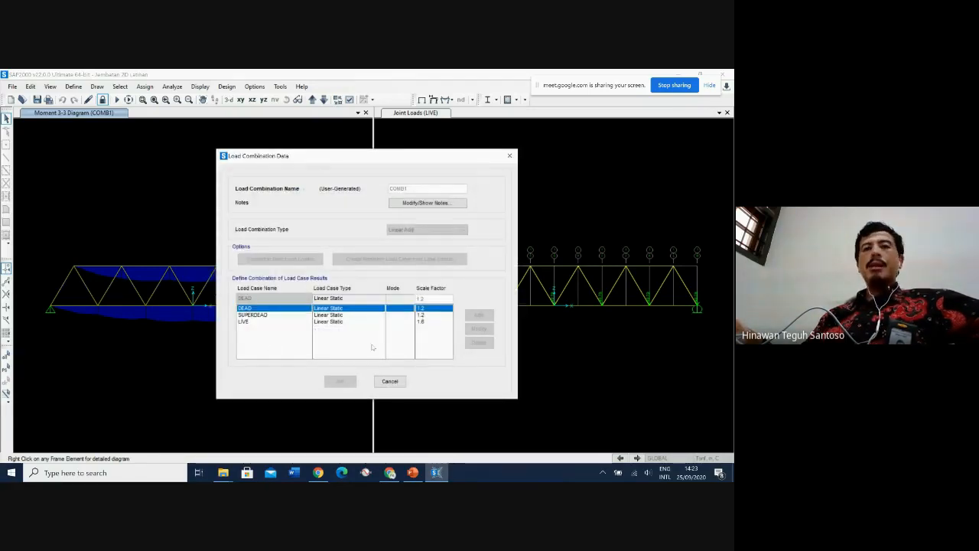
left_click(398, 384)
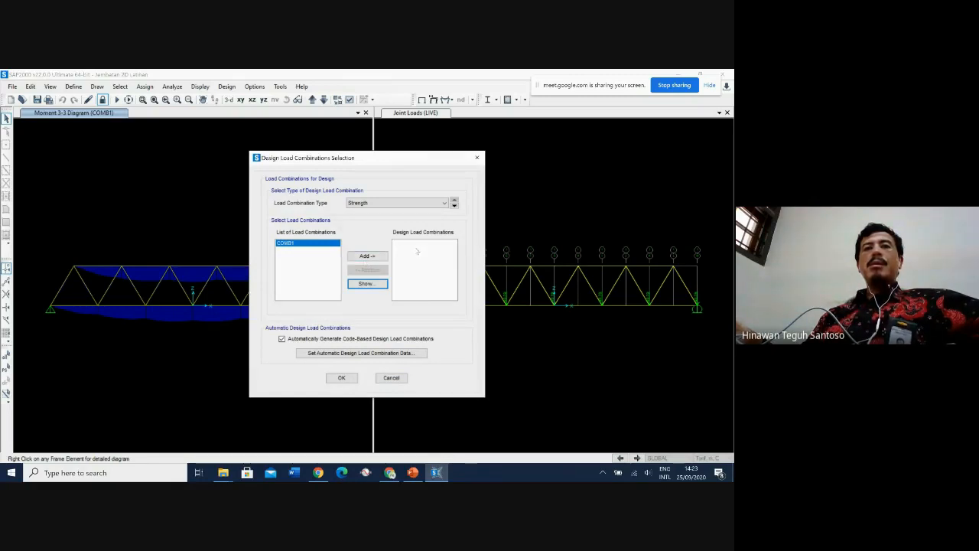
left_click(366, 258)
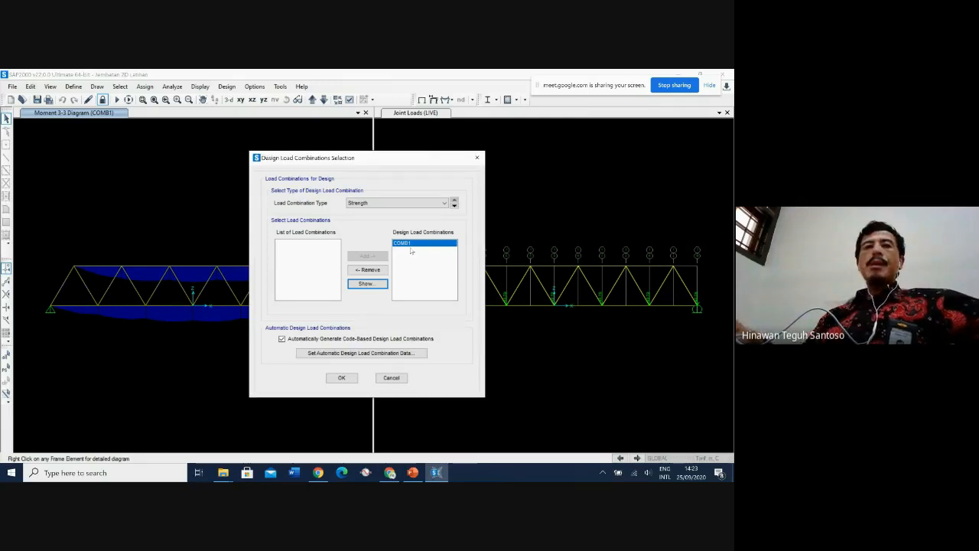
left_click(342, 378)
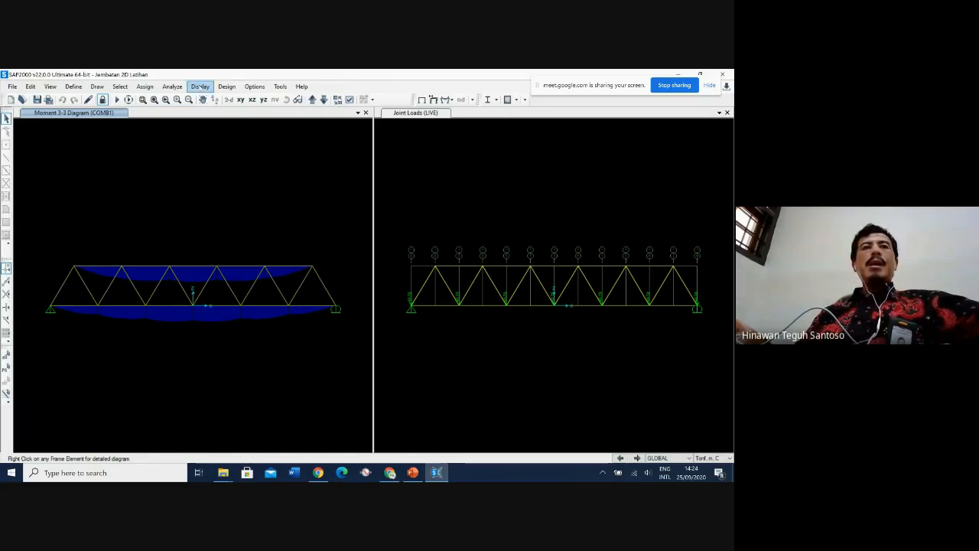
- Run the steel frame design check on the truss bridge structure
left_click(227, 86)
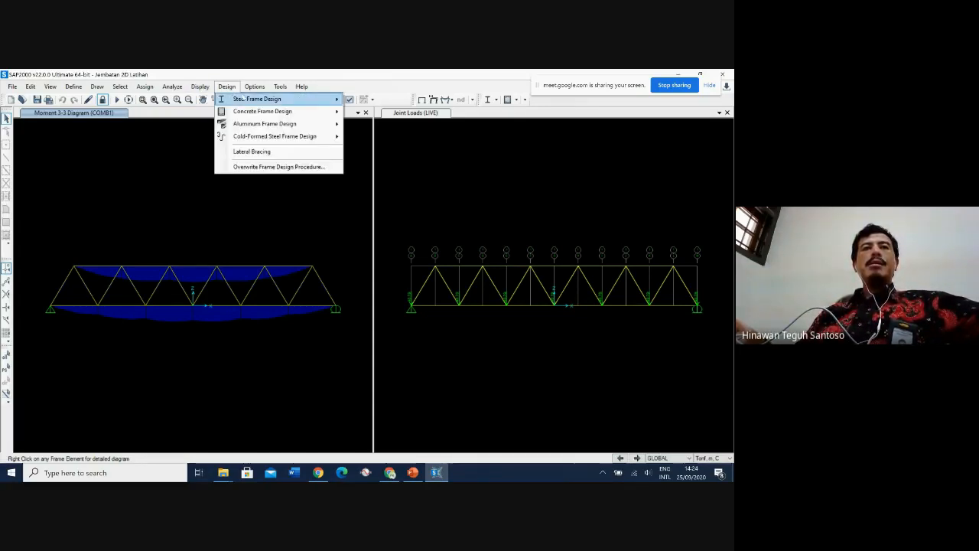
mouse_move(260, 98)
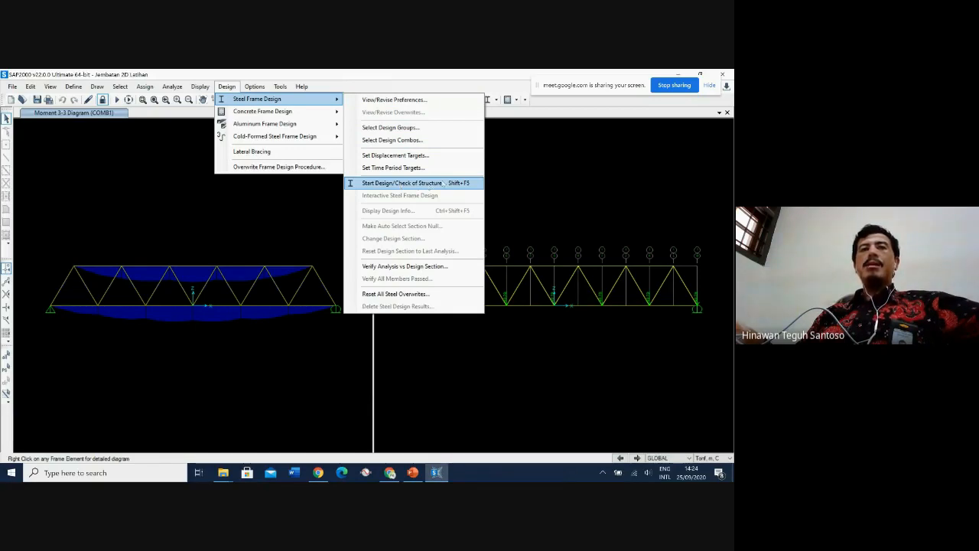
left_click(456, 184)
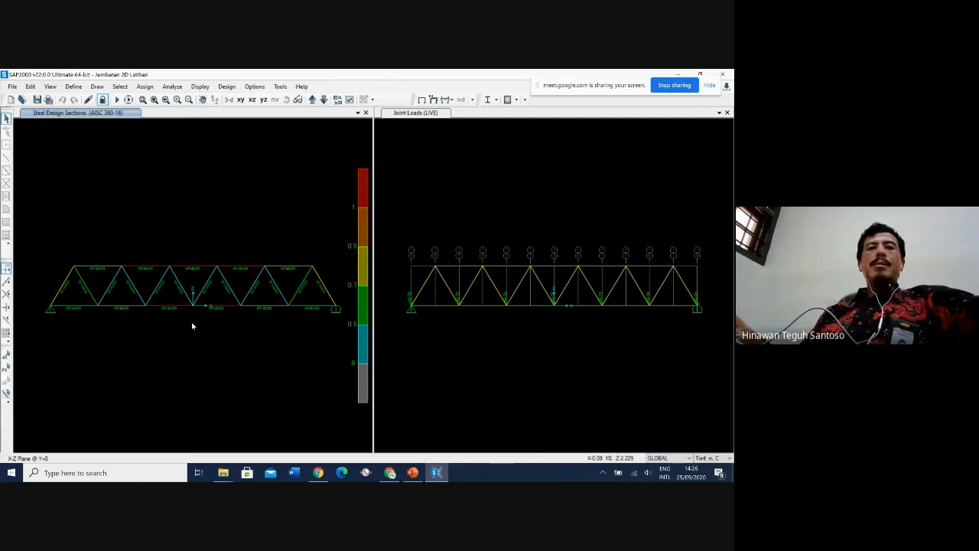
- Open the steel stress check information for the bottom chord member just right of midspan and review its COMB1 interaction ratios along the stations
left_click(228, 308)
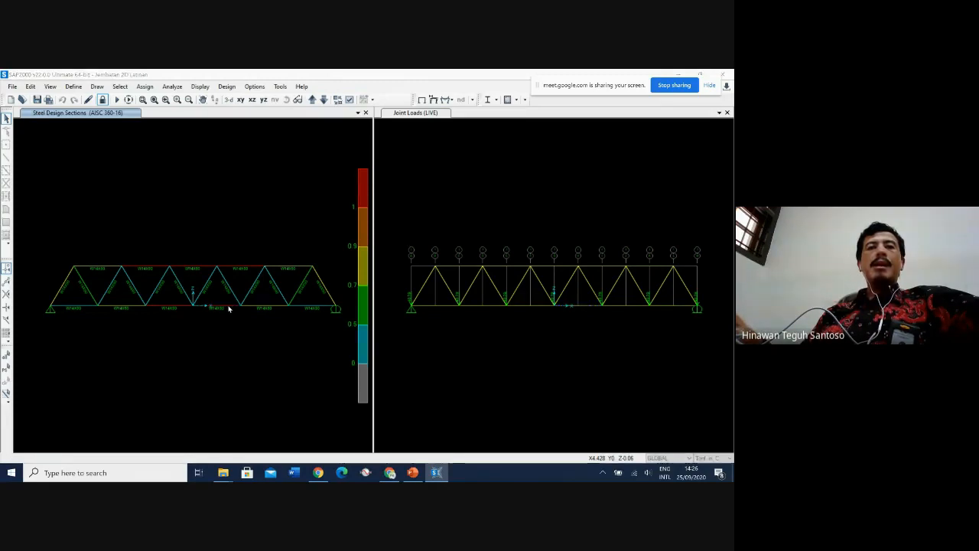
right_click(228, 308)
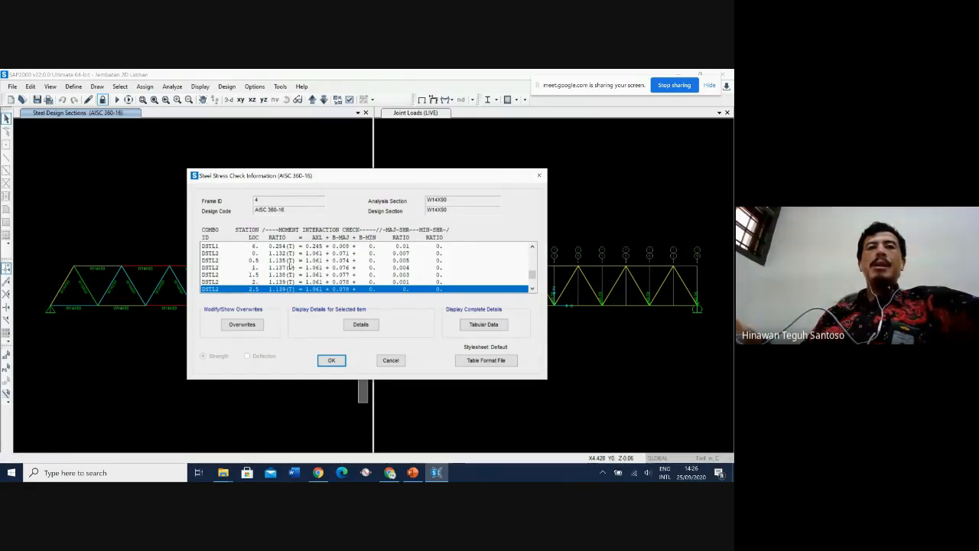
scroll(222, 265, "up", 2)
scroll(222, 265, "up", 5)
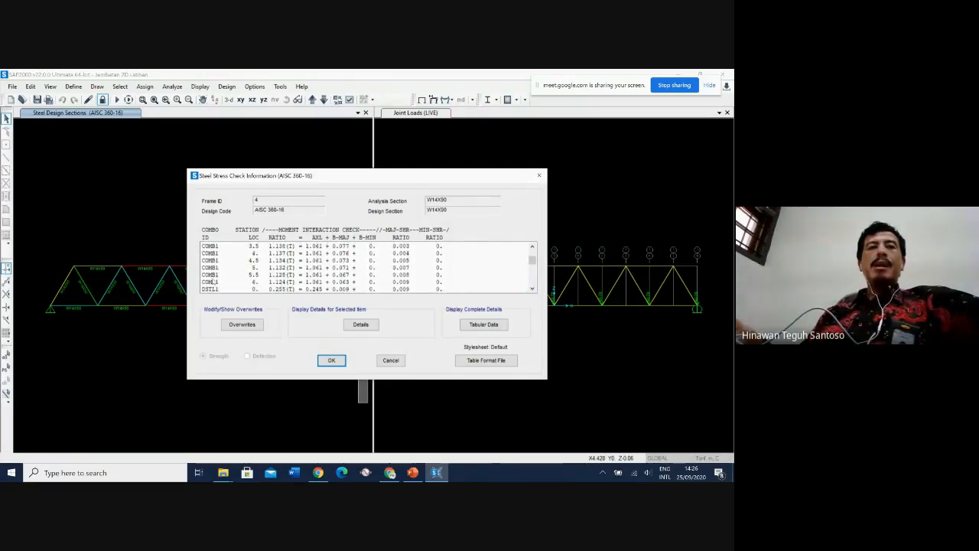
left_click(212, 282)
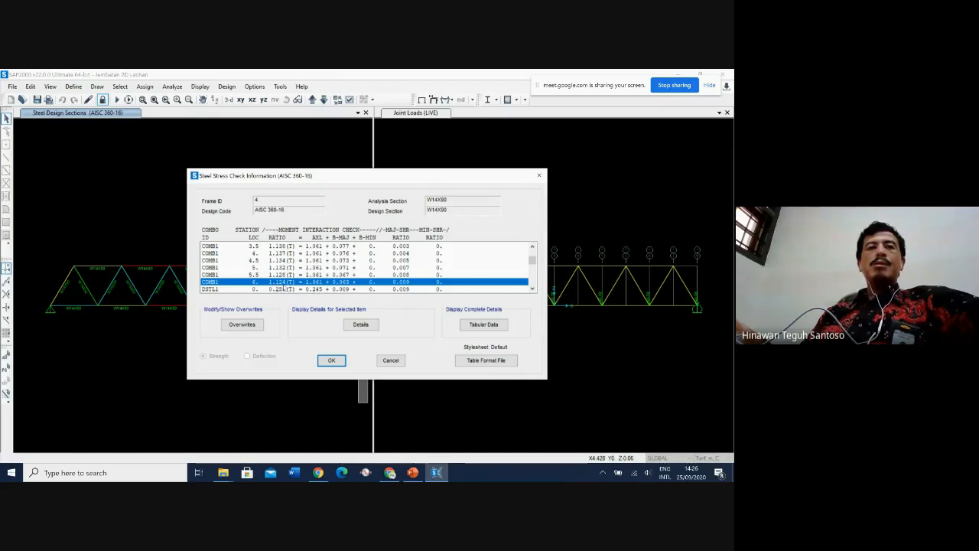
scroll(282, 283, "up", 2)
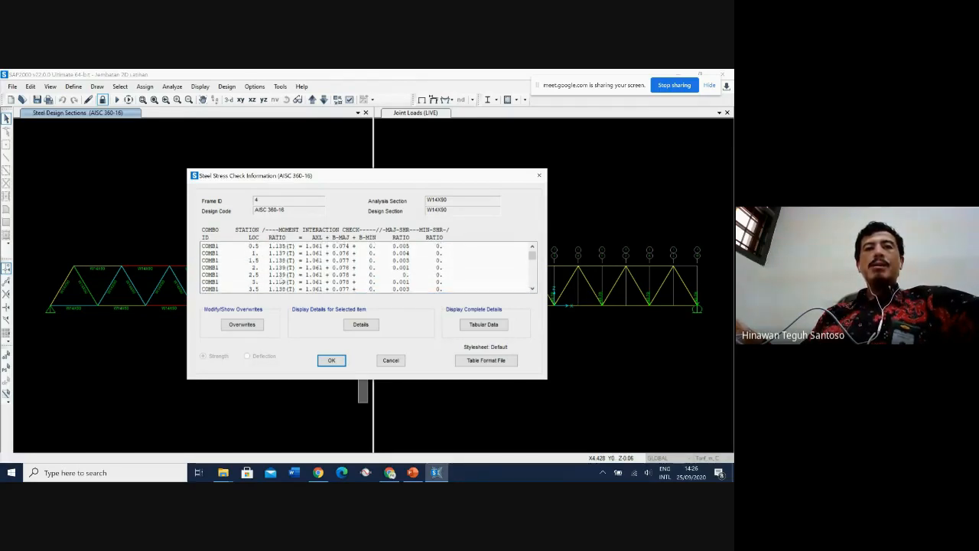
scroll(282, 282, "up", 1)
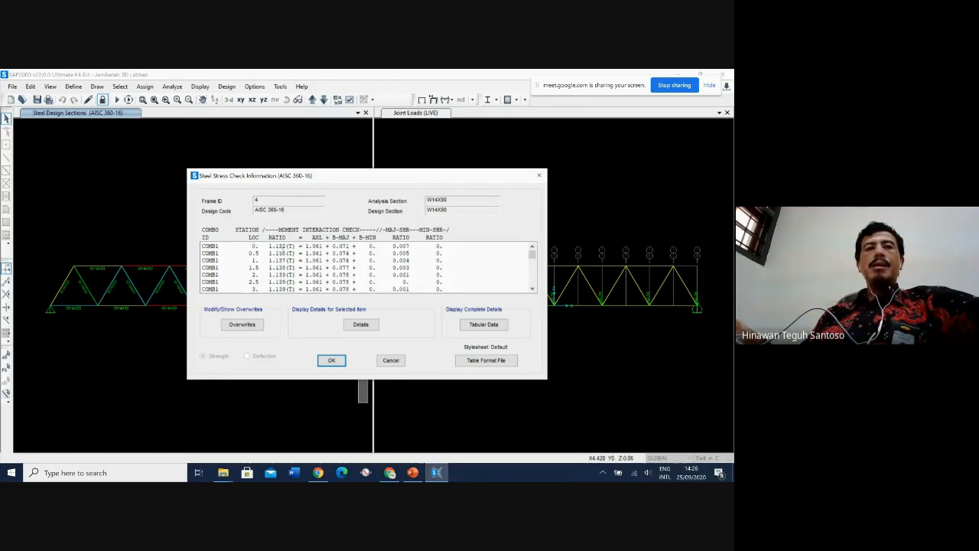
scroll(283, 254, "down", 3)
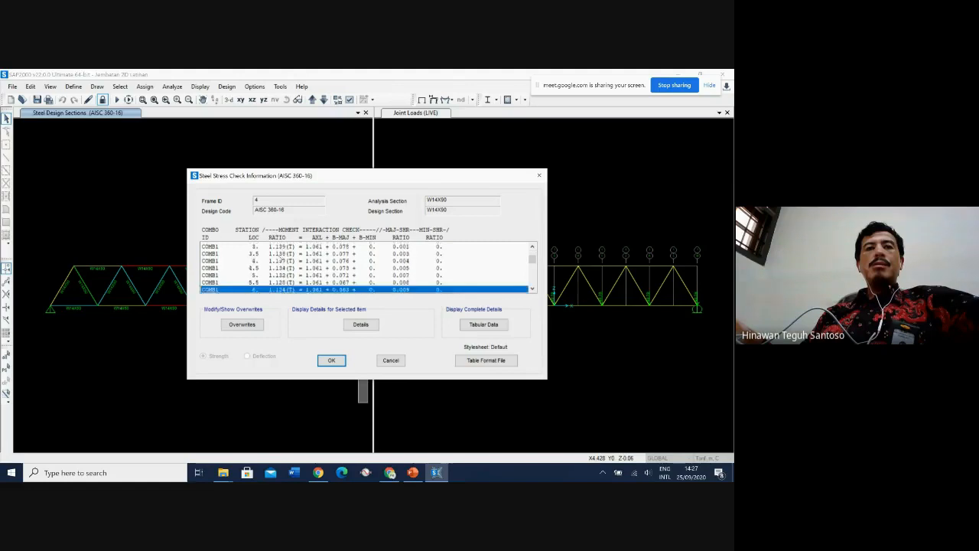
scroll(288, 264, "up", 1)
scroll(289, 267, "up", 2)
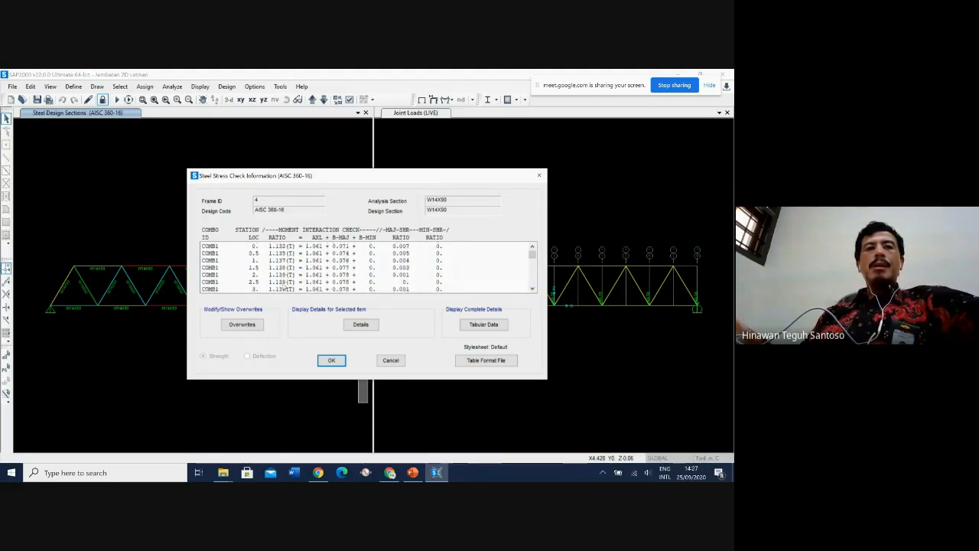
- Examine the detailed stress check of the bottom chord member for COMB1 at station 3, including demand/capacity and shear, then close its results
left_click(282, 282)
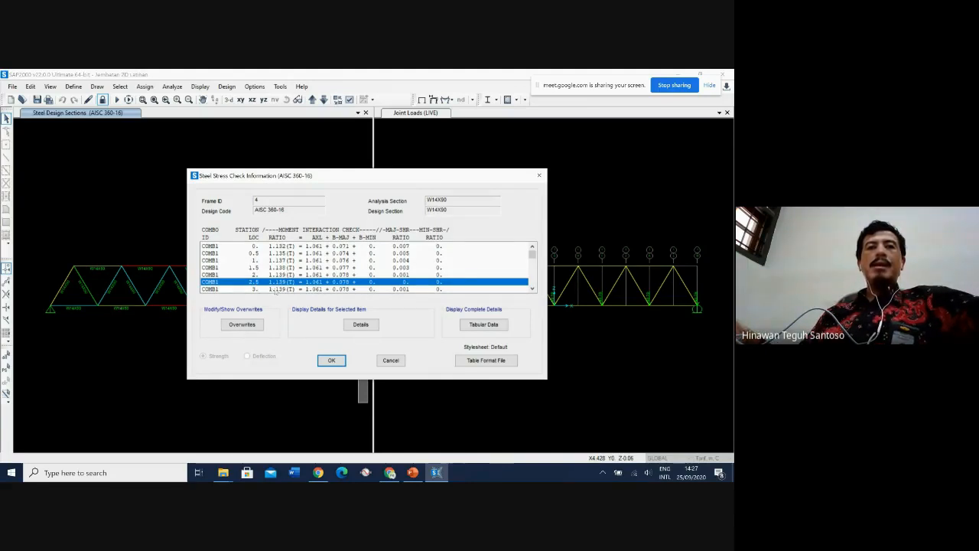
left_click(276, 291)
scroll(321, 279, "down", 1)
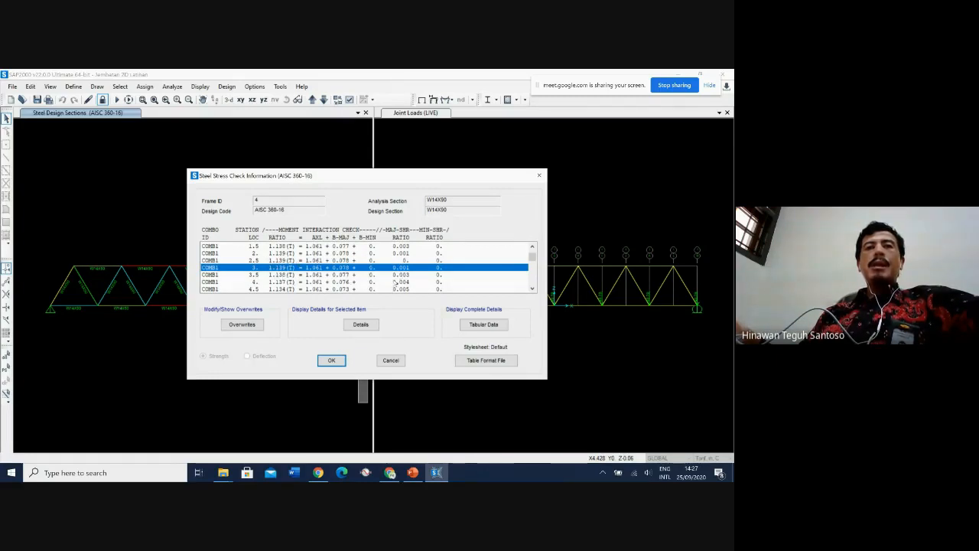
left_click(364, 325)
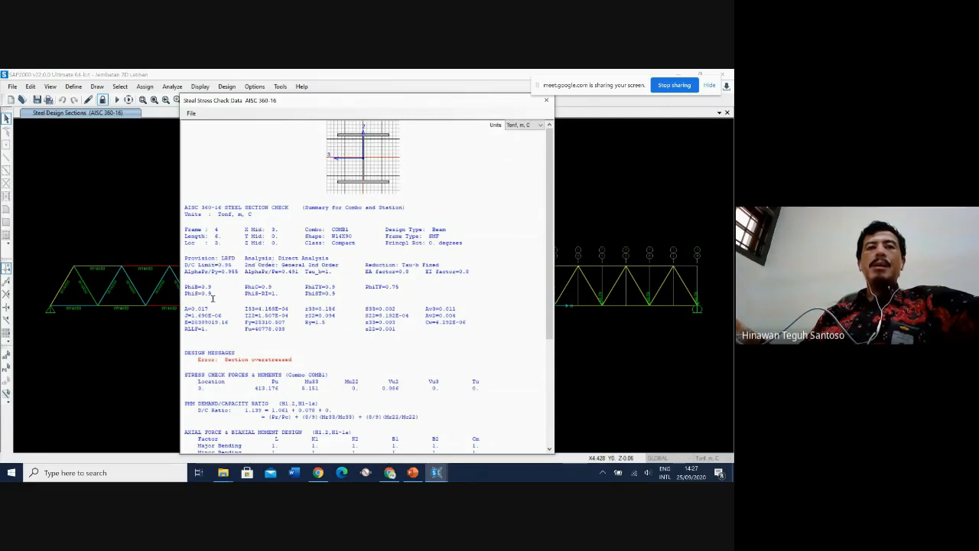
scroll(230, 349, "down", 2)
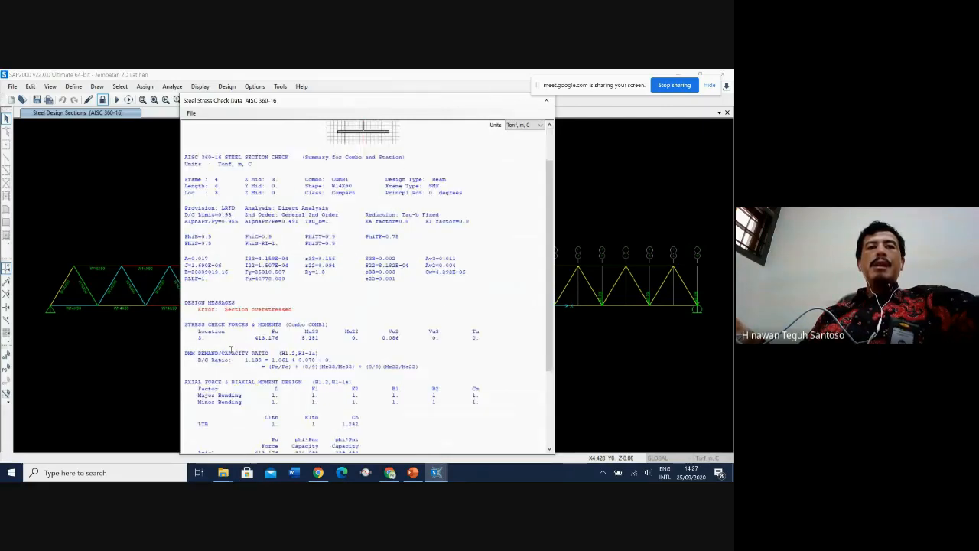
scroll(228, 329, "down", 2)
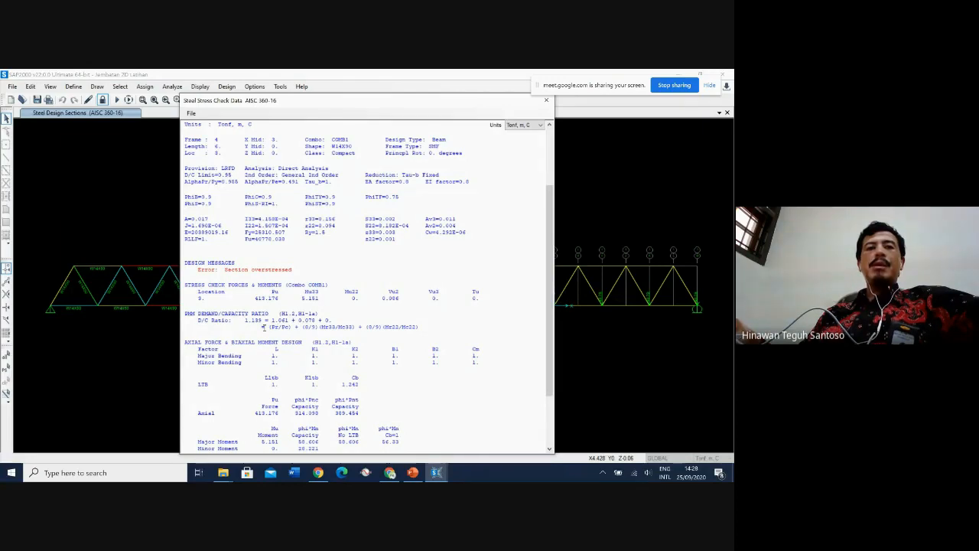
scroll(274, 312, "down", 2)
scroll(304, 398, "down", 1)
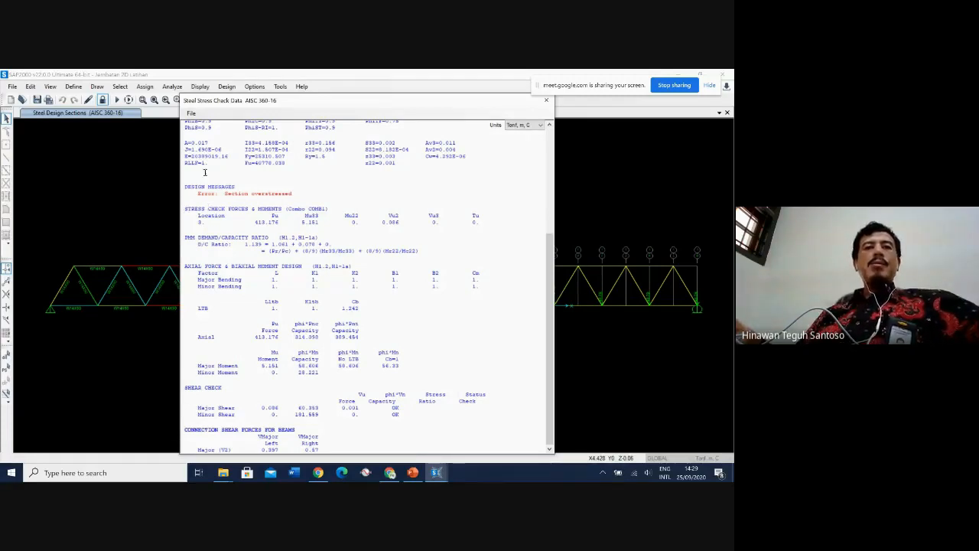
scroll(242, 206, "up", 1)
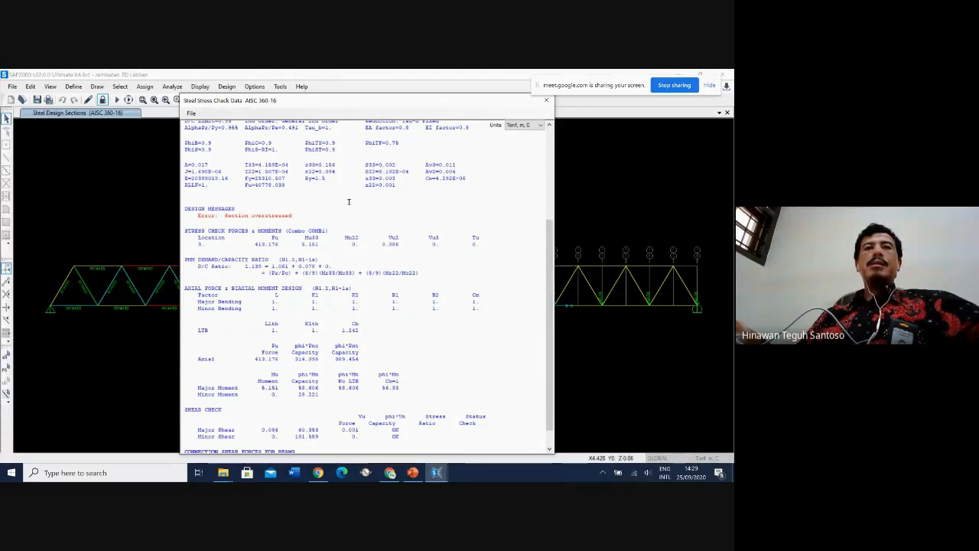
left_click(546, 103)
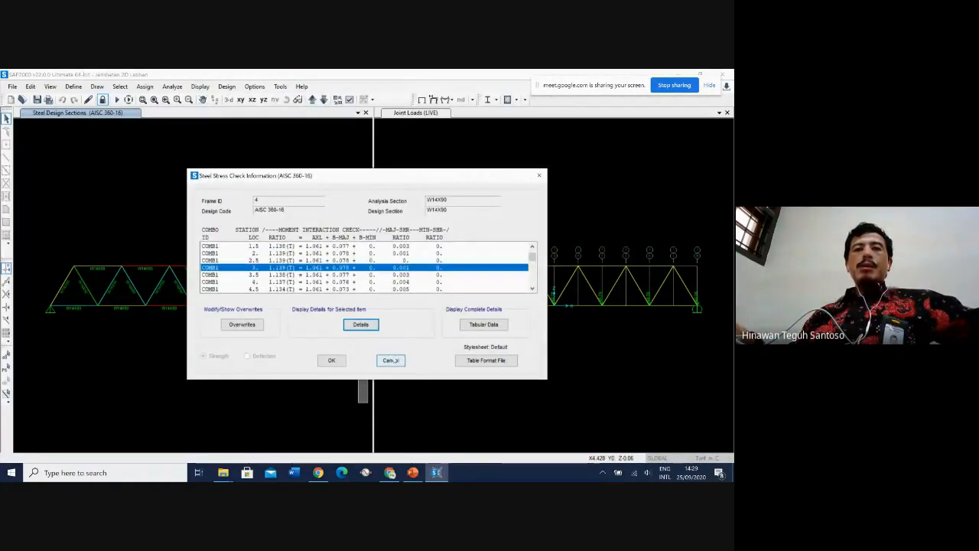
left_click(392, 359)
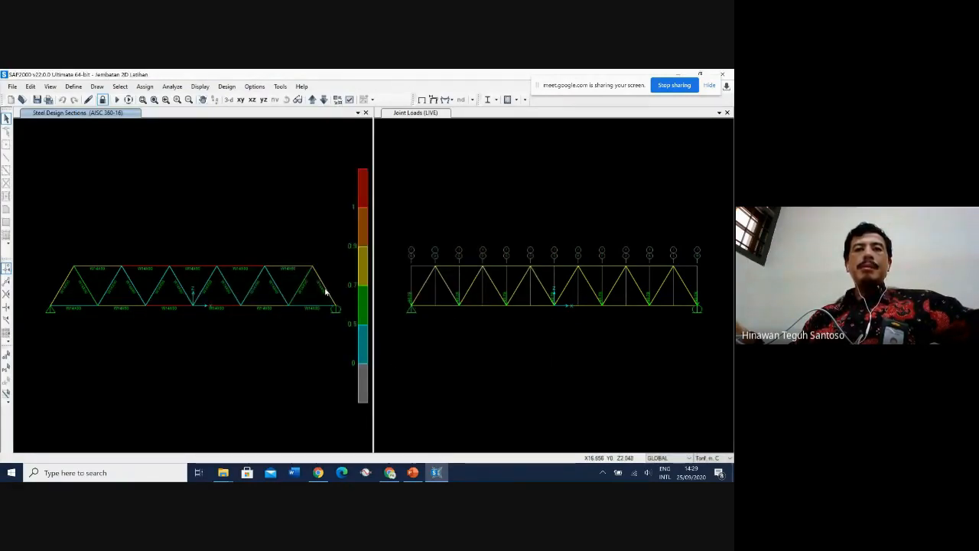
- Open the steel stress check information for the truss's right end diagonal and select the COMB1 result at station 2.92
left_click(325, 291)
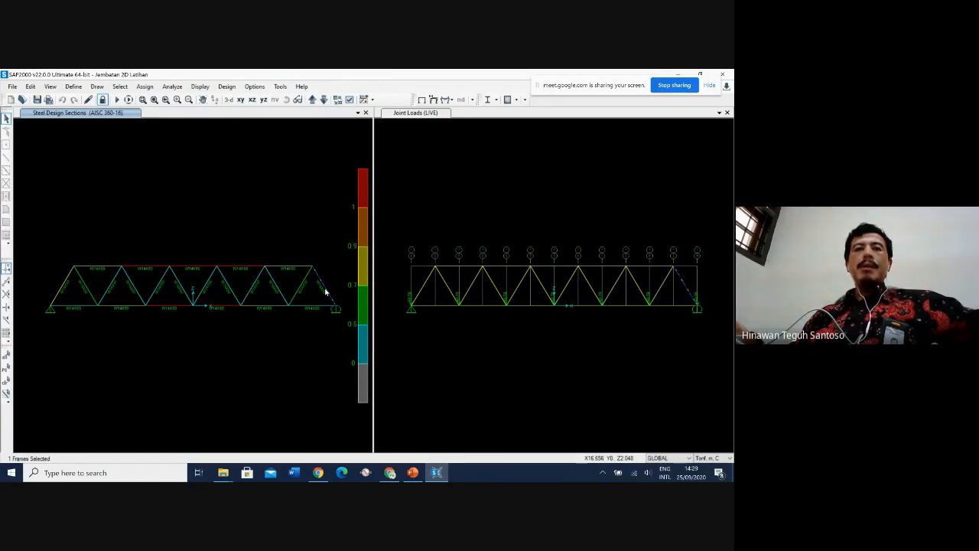
right_click(325, 291)
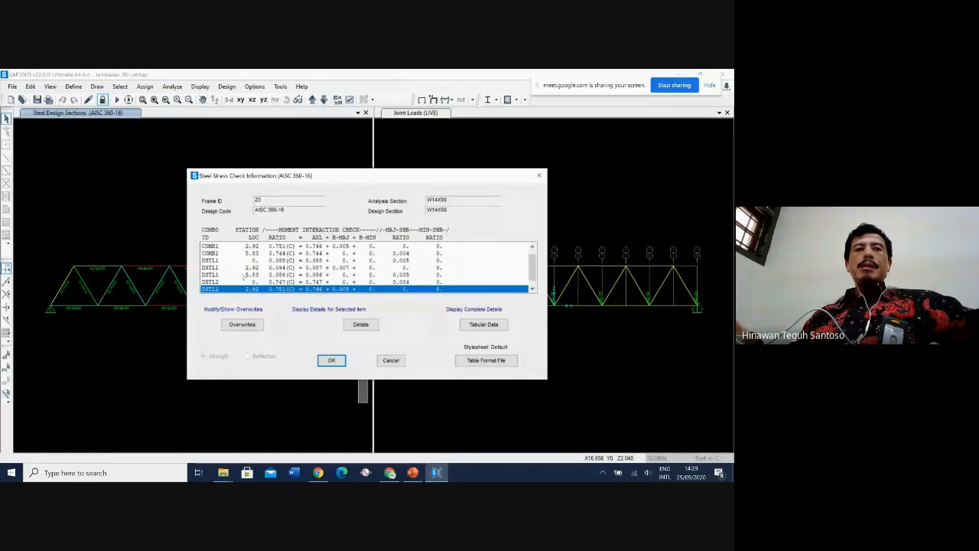
left_click(212, 253)
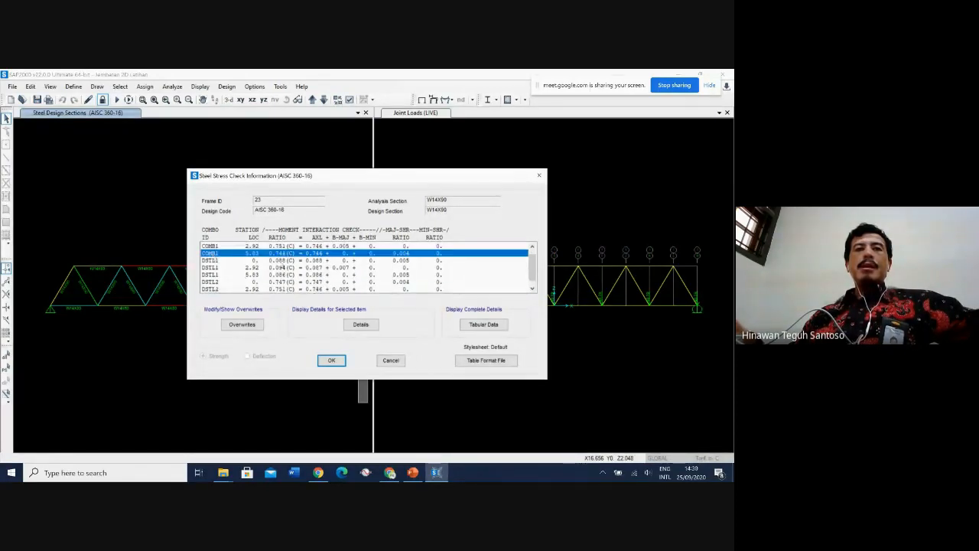
scroll(282, 267, "up", 1)
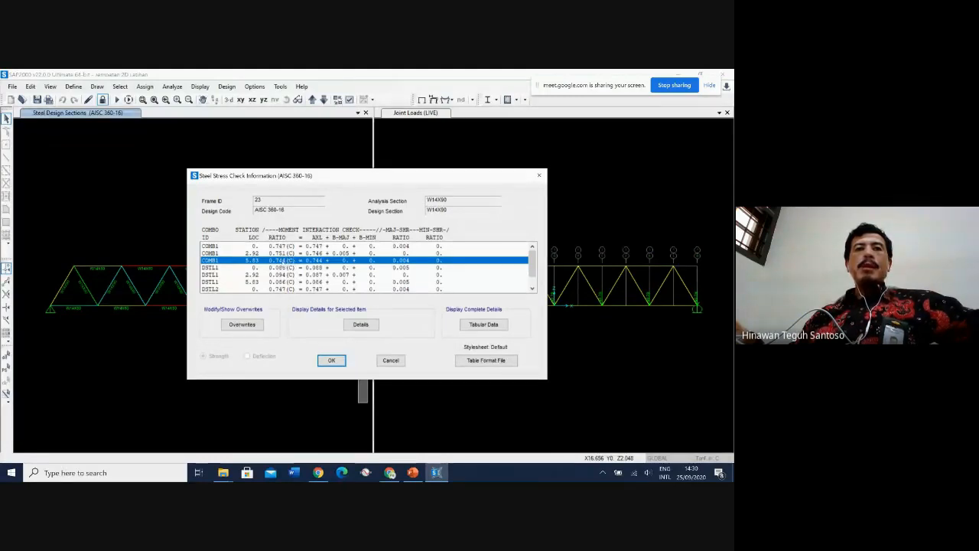
key("Up")
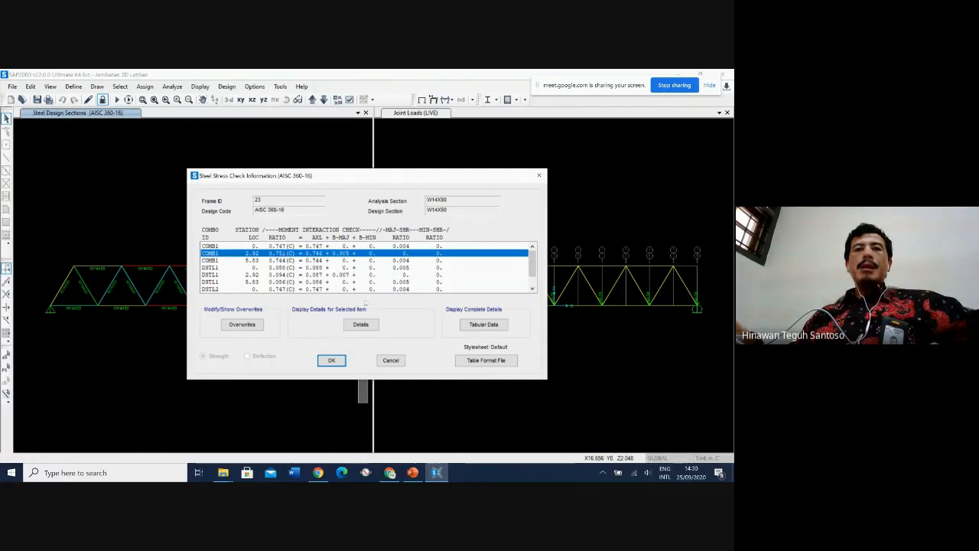
- Examine the end diagonal's detailed COMB1 stress check, covering section properties, demand/capacity ratio and axial and moment capacities, then close its results
left_click(362, 327)
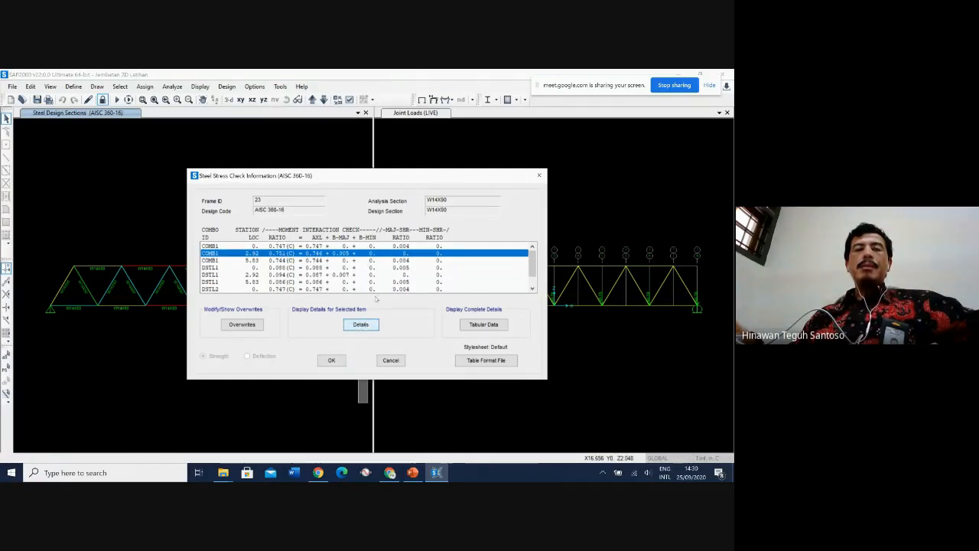
scroll(337, 284, "down", 5)
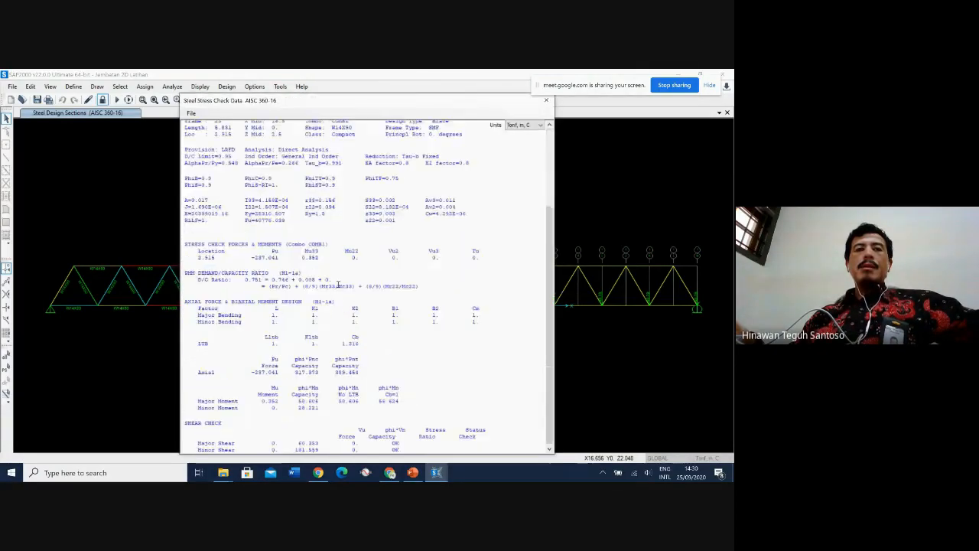
scroll(337, 283, "up", 5)
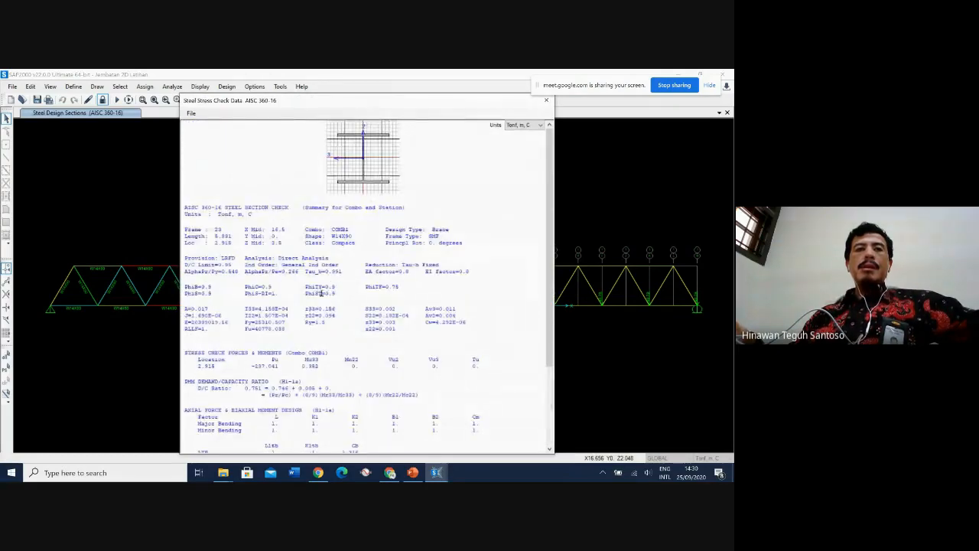
scroll(321, 293, "down", 5)
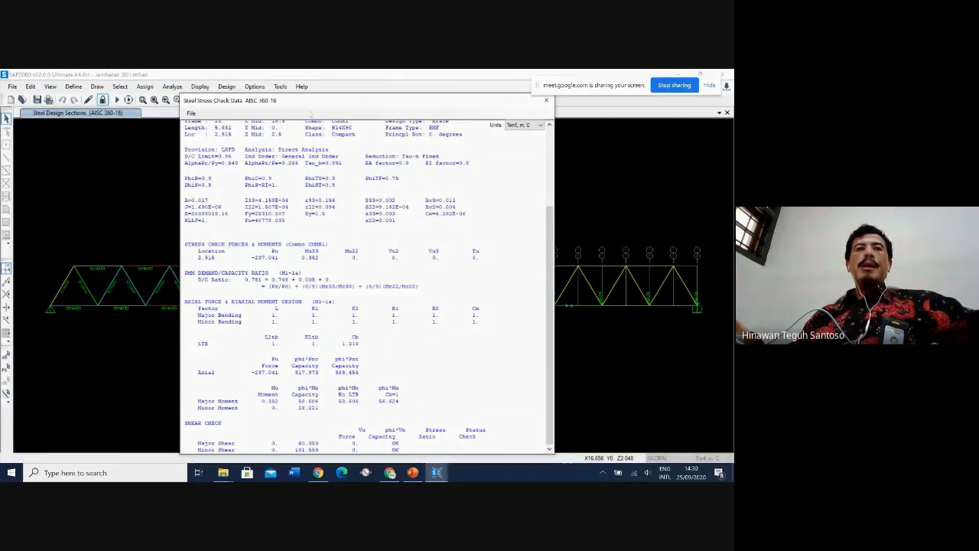
left_click_drag(324, 102, 285, 100)
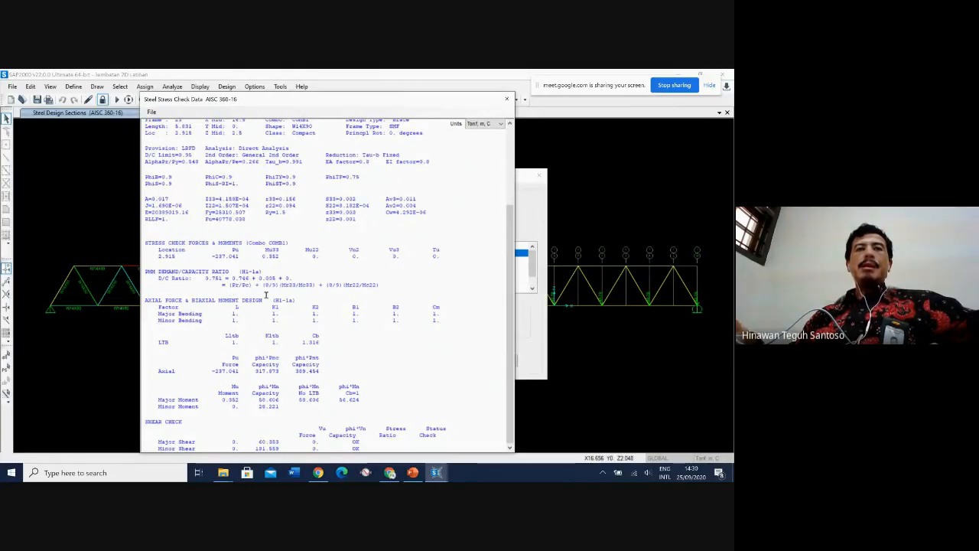
scroll(290, 306, "up", 3)
scroll(291, 307, "up", 2)
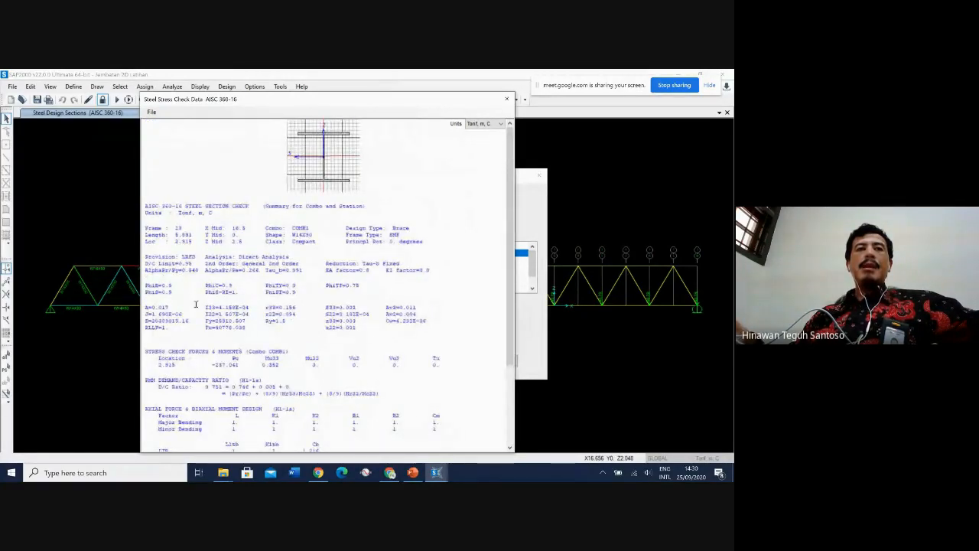
scroll(195, 330, "down", 5)
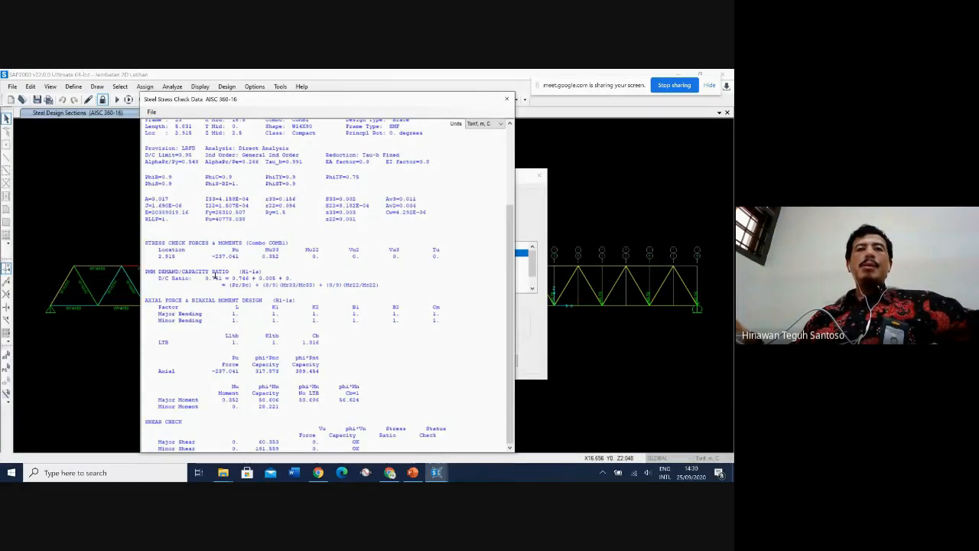
left_click(506, 99)
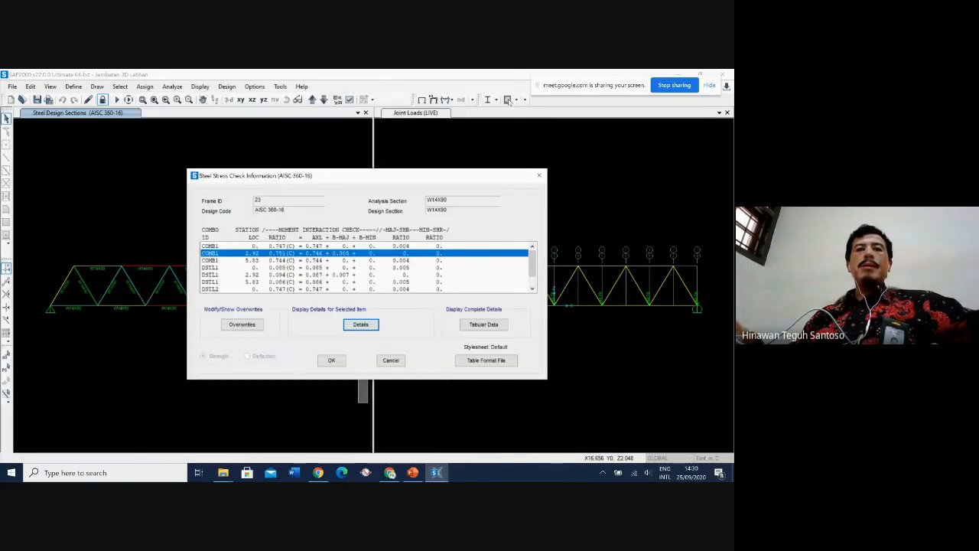
left_click(538, 175)
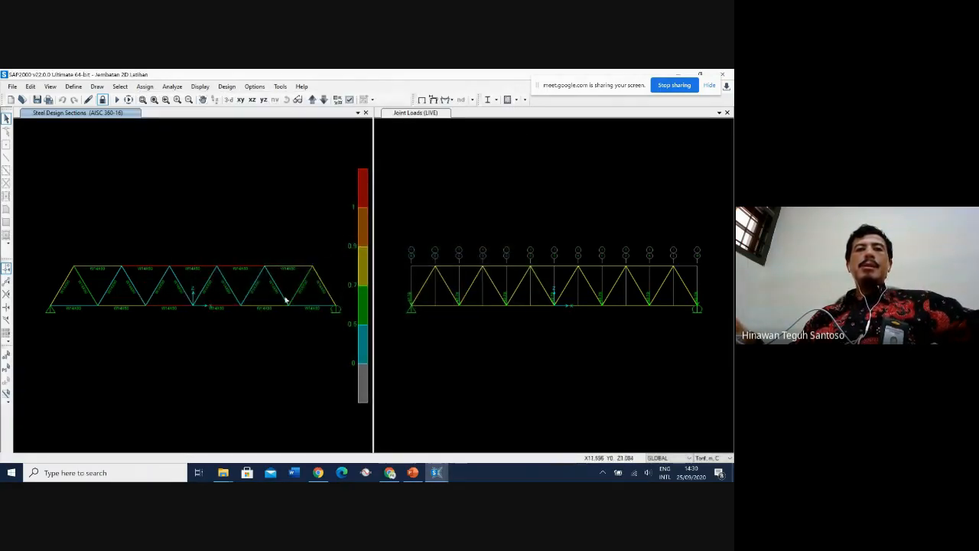
- Examine the detailed COMB1 stress check at station 2.92 for the third diagonal from the truss's right end, then close its results
right_click(284, 296)
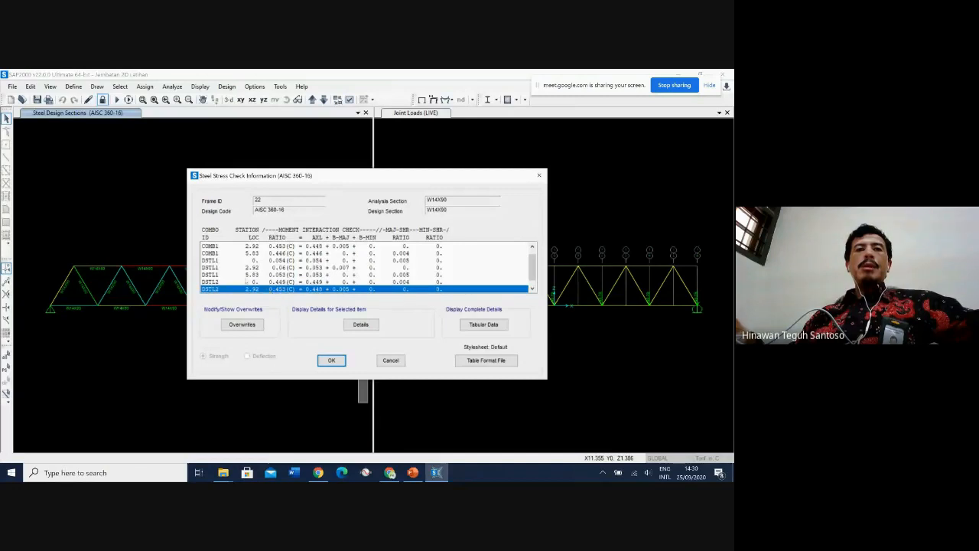
scroll(246, 281, "up", 1)
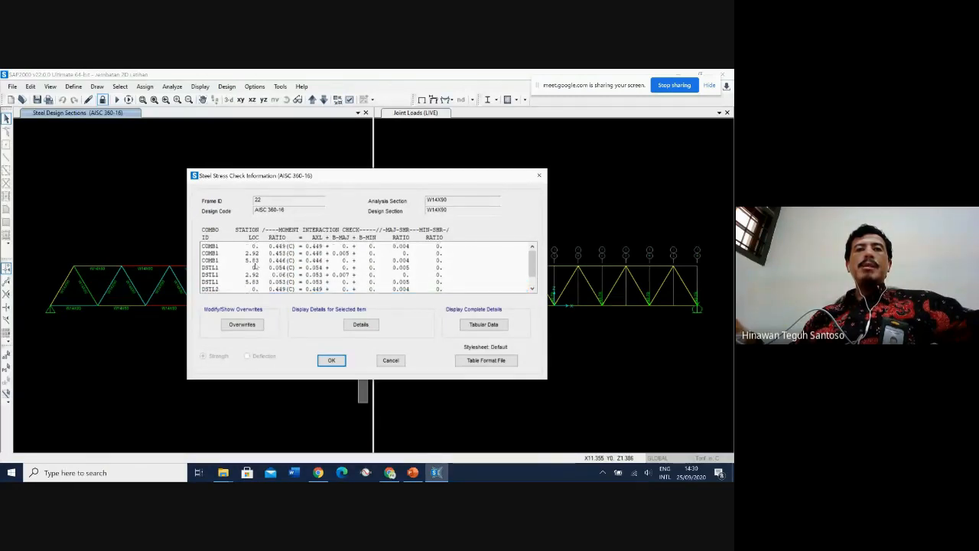
left_click(261, 261)
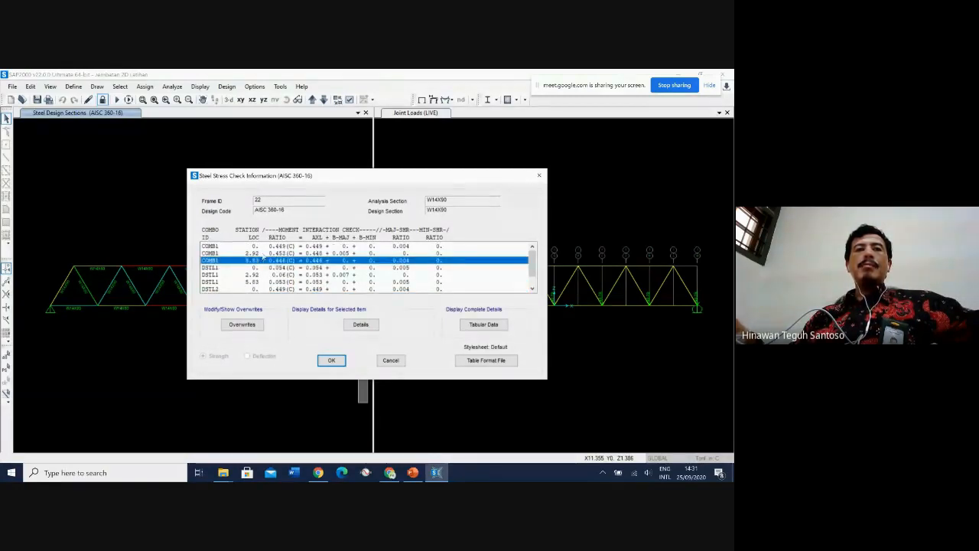
left_click(263, 253)
left_click(359, 324)
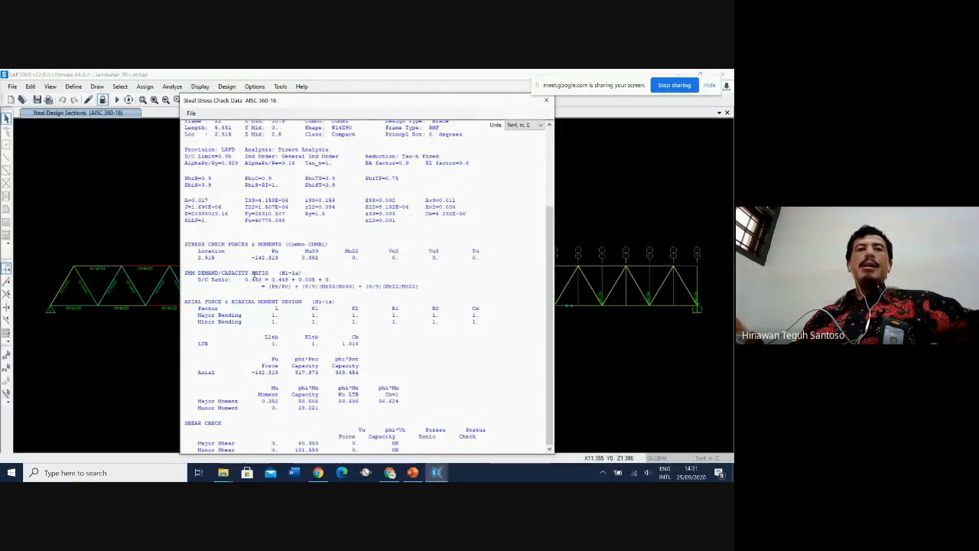
scroll(239, 274, "up", 2)
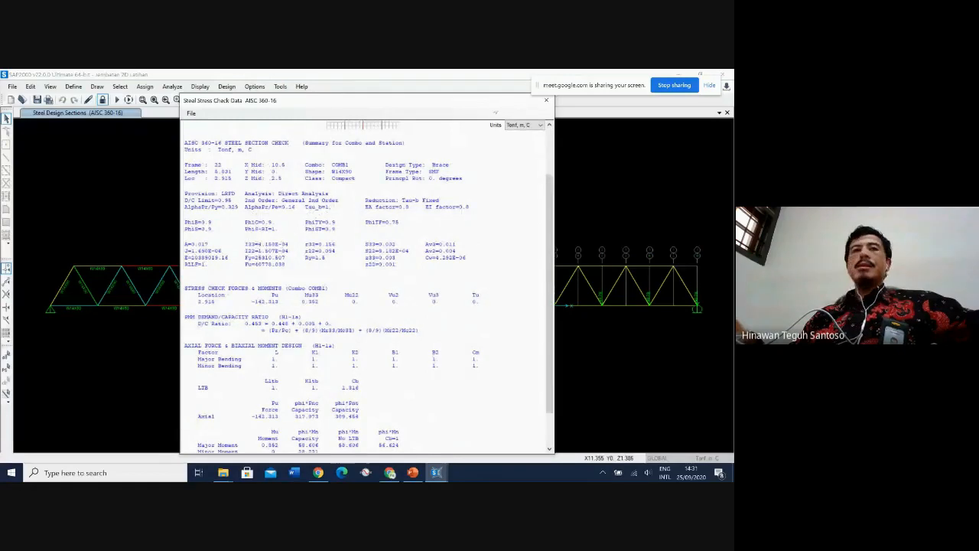
left_click(546, 100)
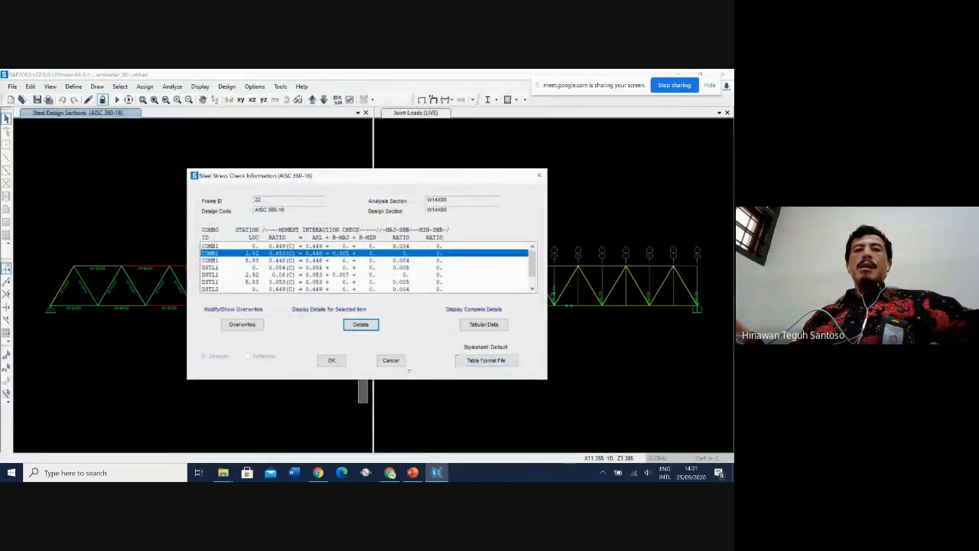
left_click(391, 360)
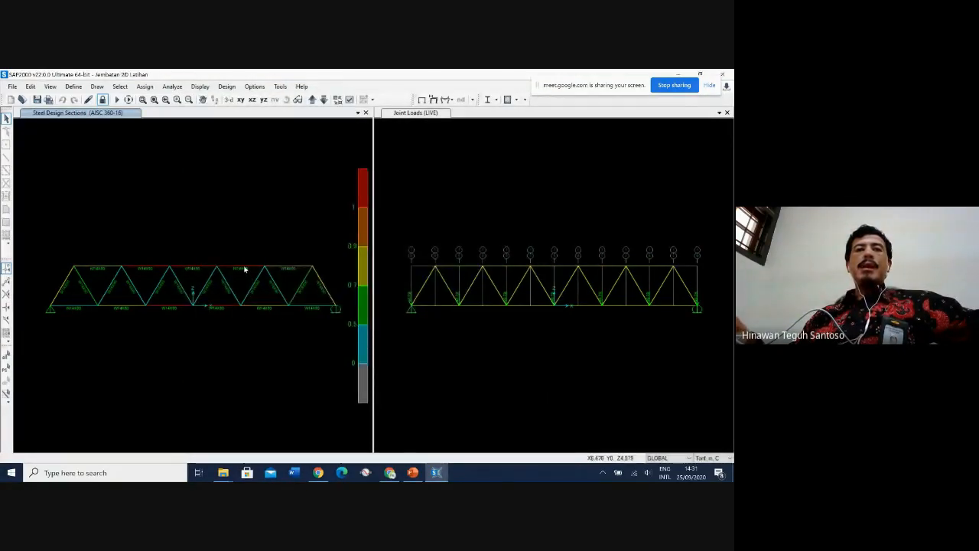
- Examine the detailed DSTL2 stress check at station 2.5 for the bottom chord member just right of midspan, then close its results
left_click(244, 267)
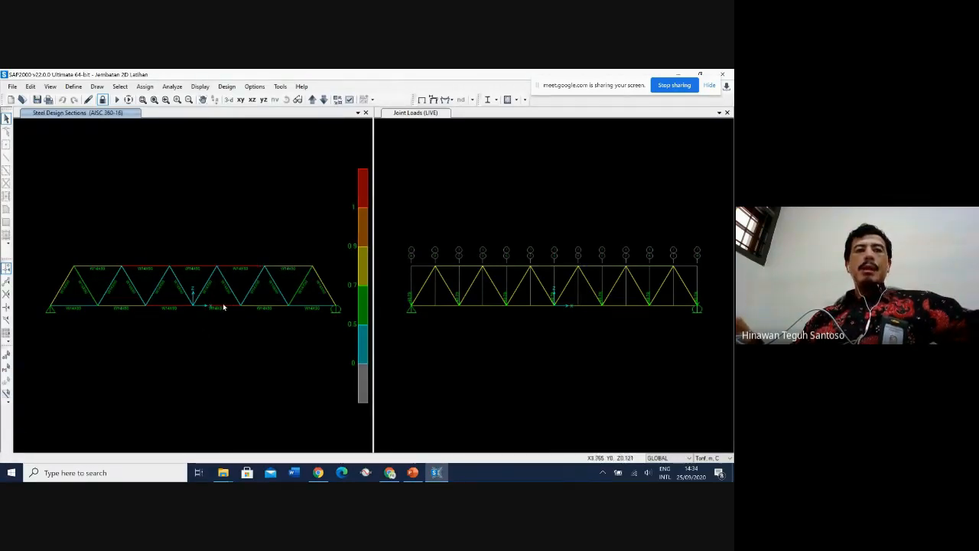
right_click(223, 307)
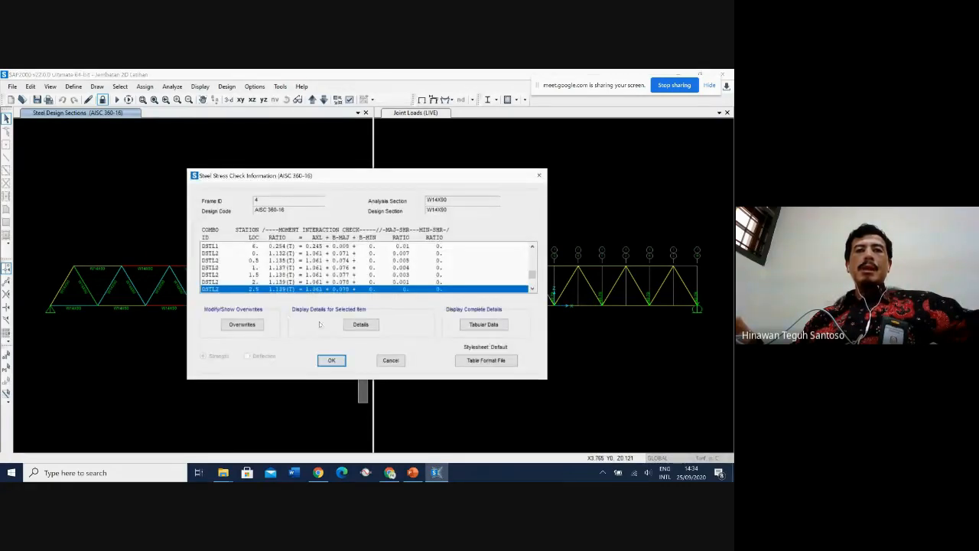
left_click(361, 324)
scroll(321, 307, "down", 5)
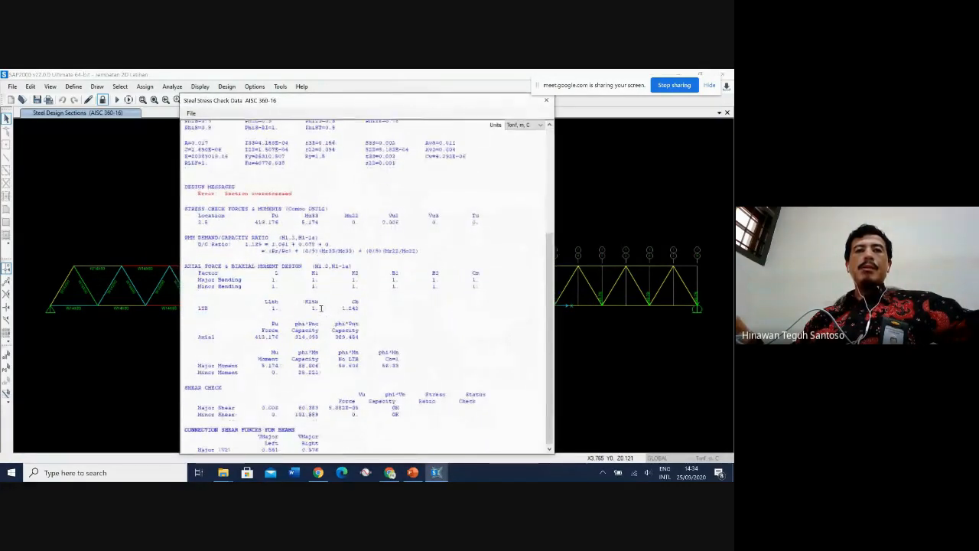
left_click(548, 102)
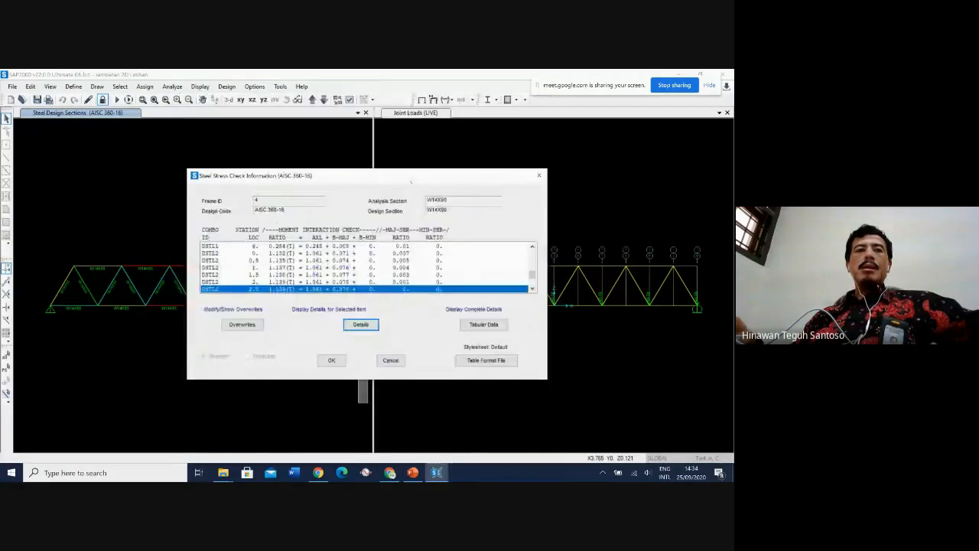
left_click(390, 360)
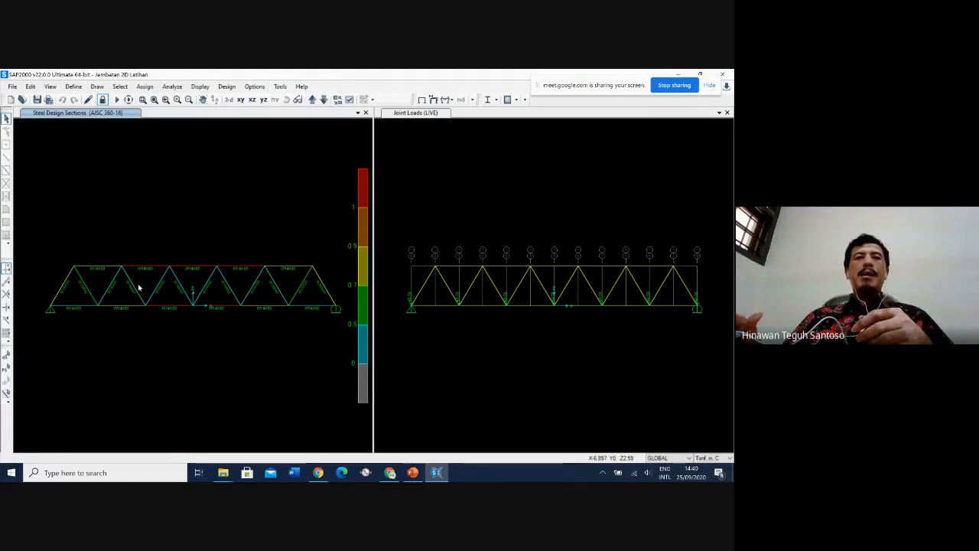
- Unlock the model, accepting deletion of the analysis results, and make the X-Z plane view at Y=0 active
left_click(101, 99)
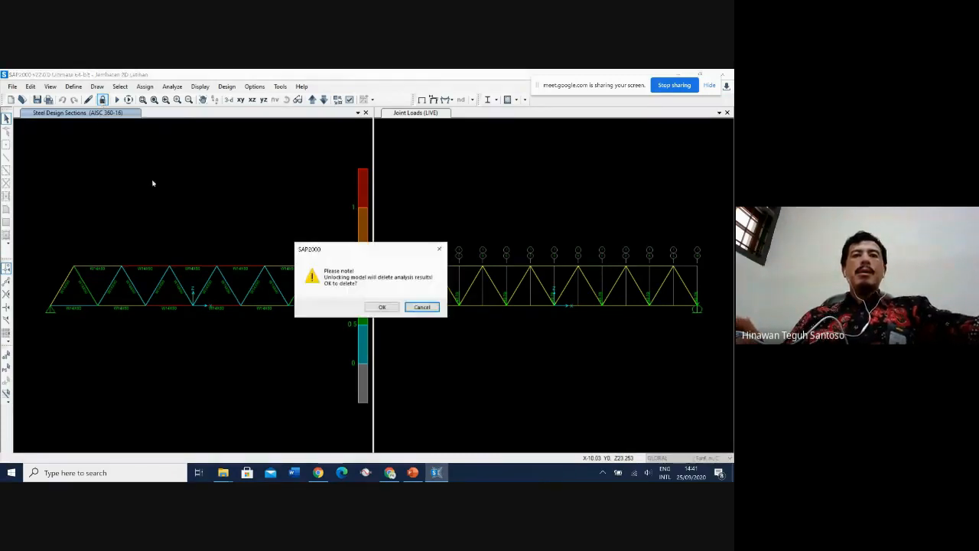
left_click(390, 308)
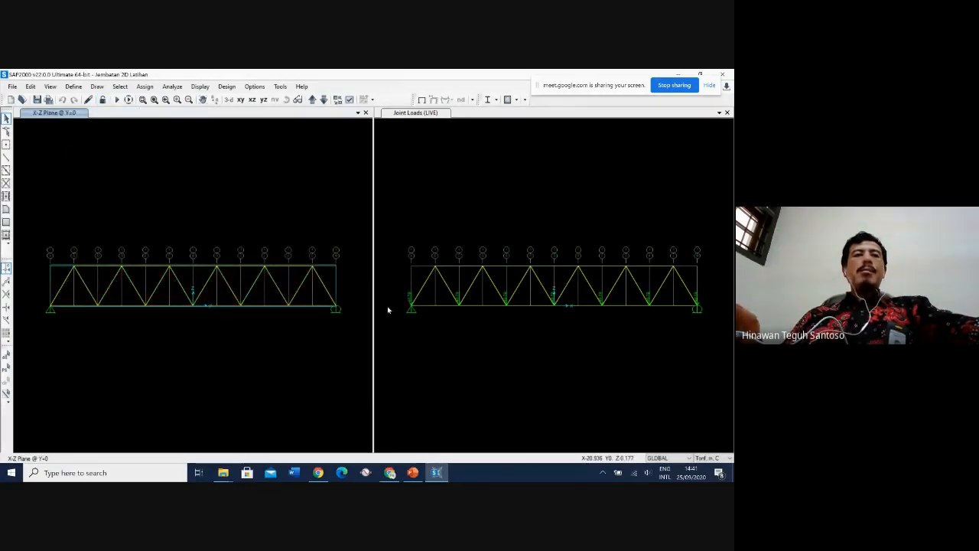
left_click(130, 184)
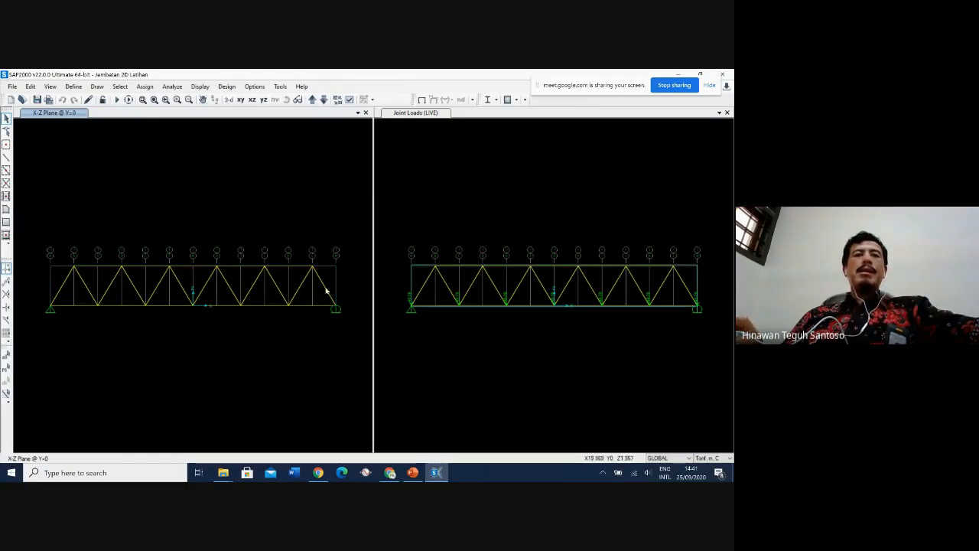
- Select the three middle top chord members and the two bottom chord members on either side of midspan
left_click(145, 265)
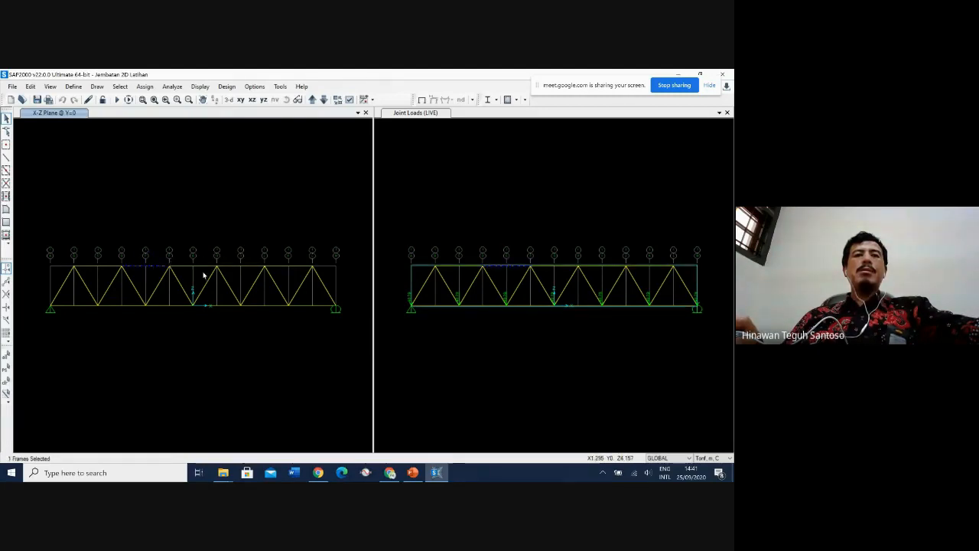
left_click(193, 266)
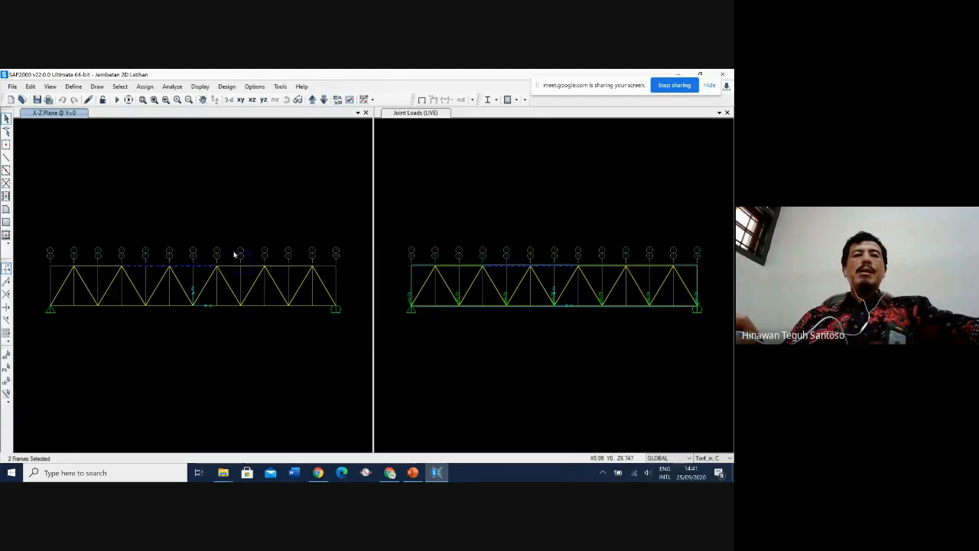
left_click(237, 265)
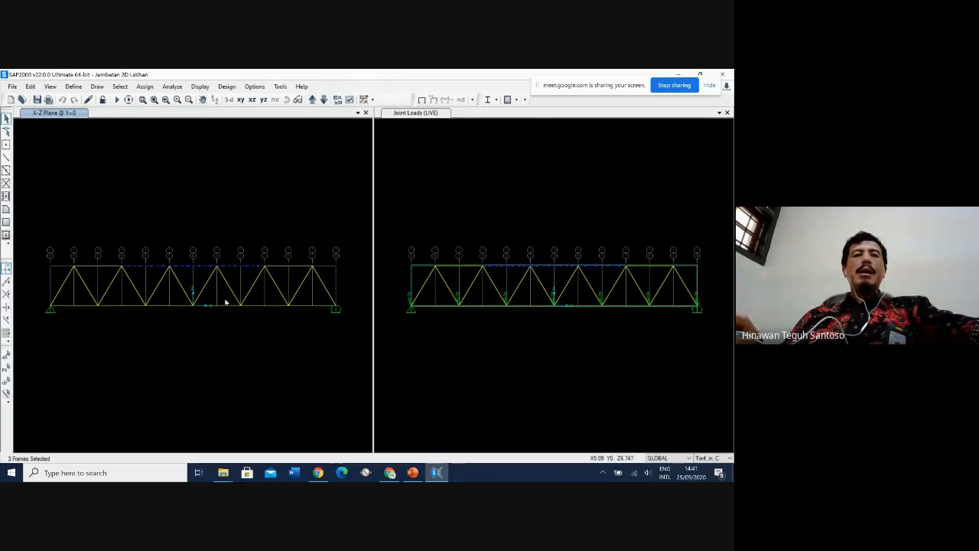
left_click(162, 305)
left_click(214, 305)
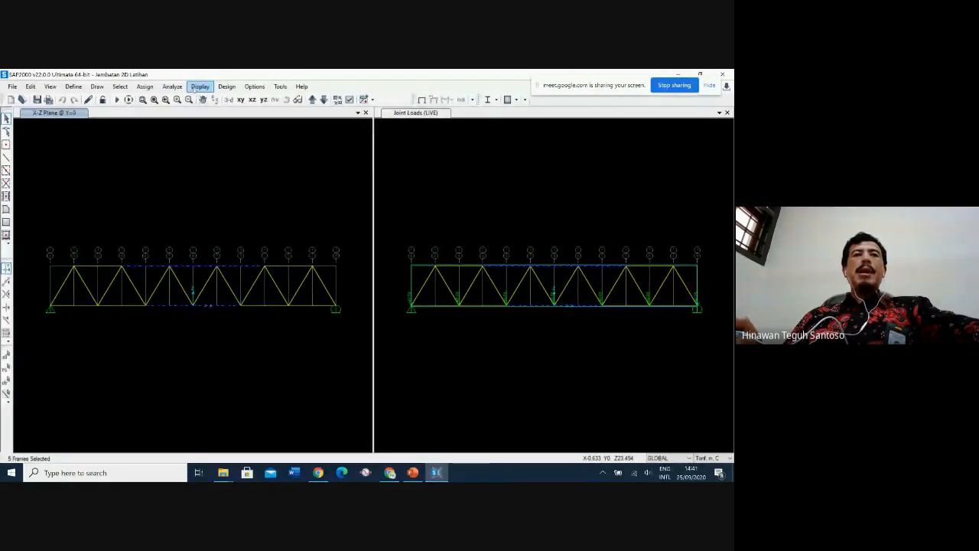
left_click(120, 85)
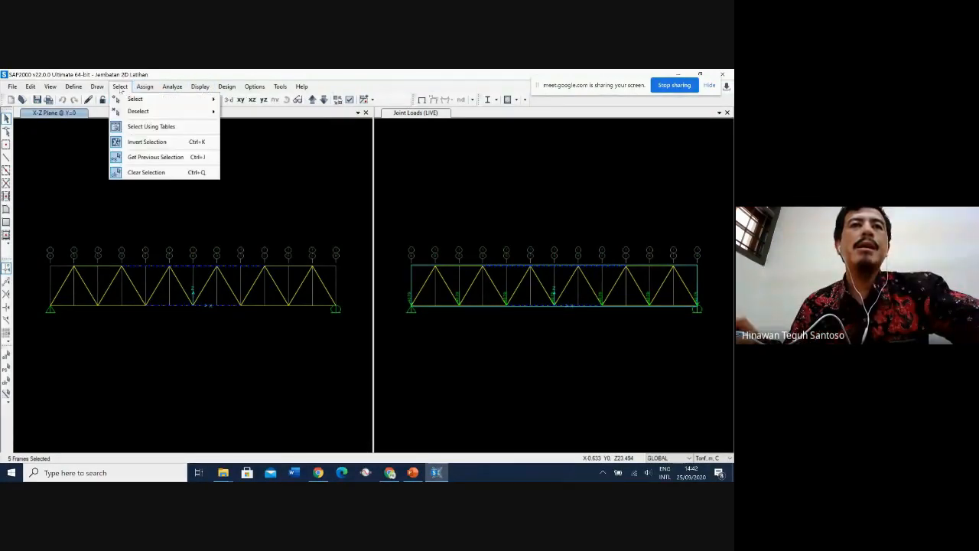
mouse_move(155, 101)
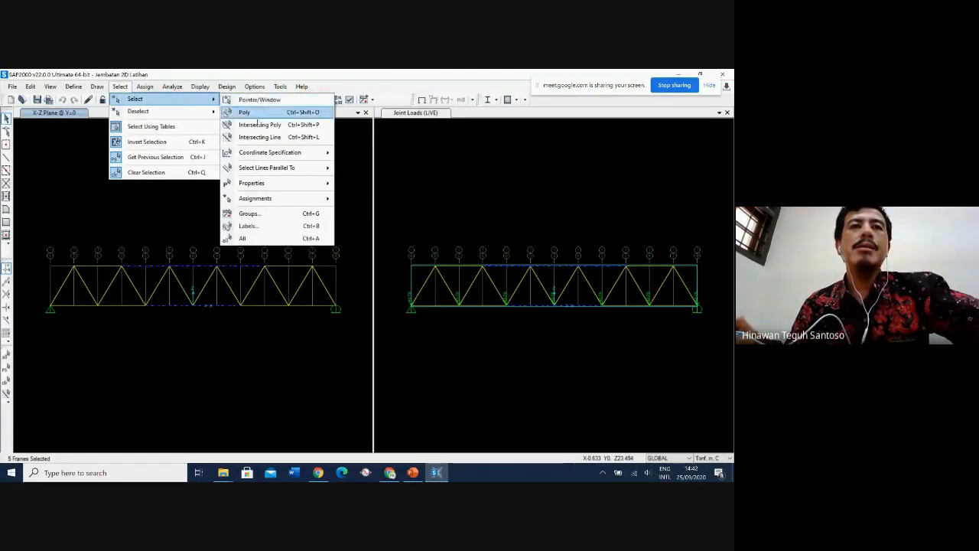
left_click(286, 215)
left_click_drag(344, 160, 475, 148)
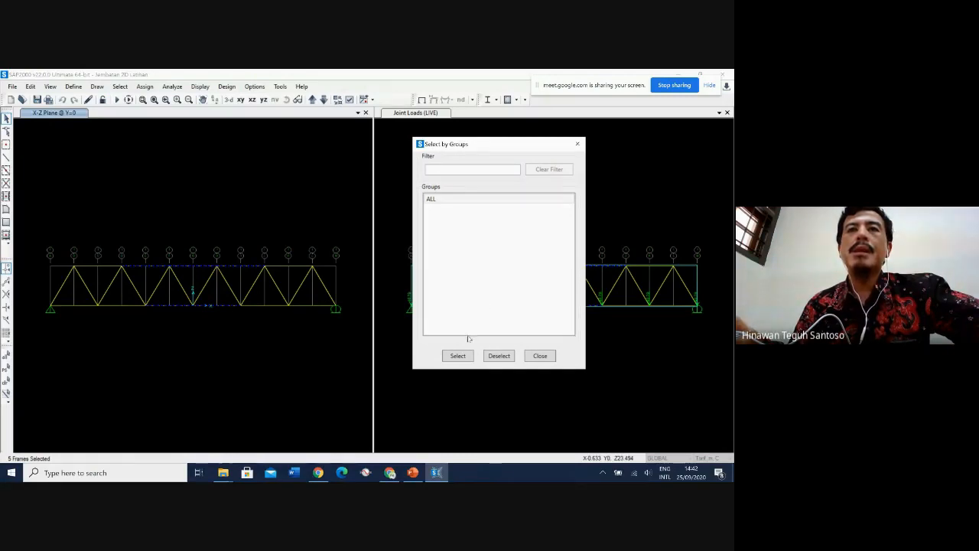
left_click(447, 200)
left_click(499, 355)
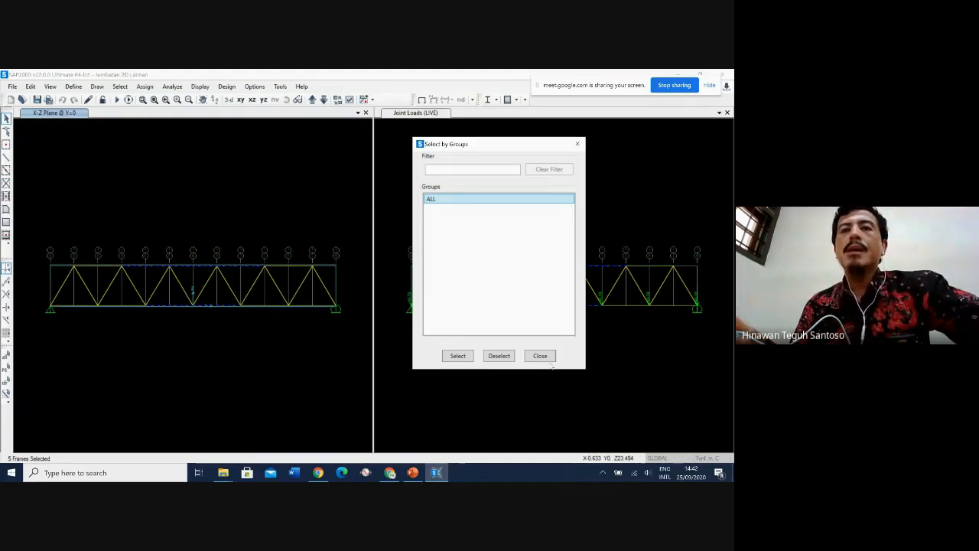
left_click(540, 355)
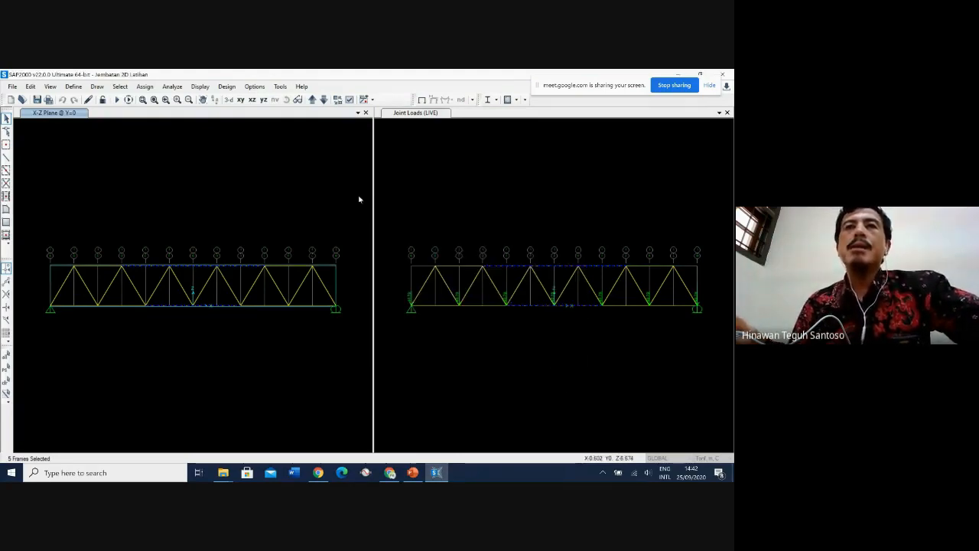
- Start assigning the five selected chord members to a group, keeping the truss view unobstructed
left_click(200, 86)
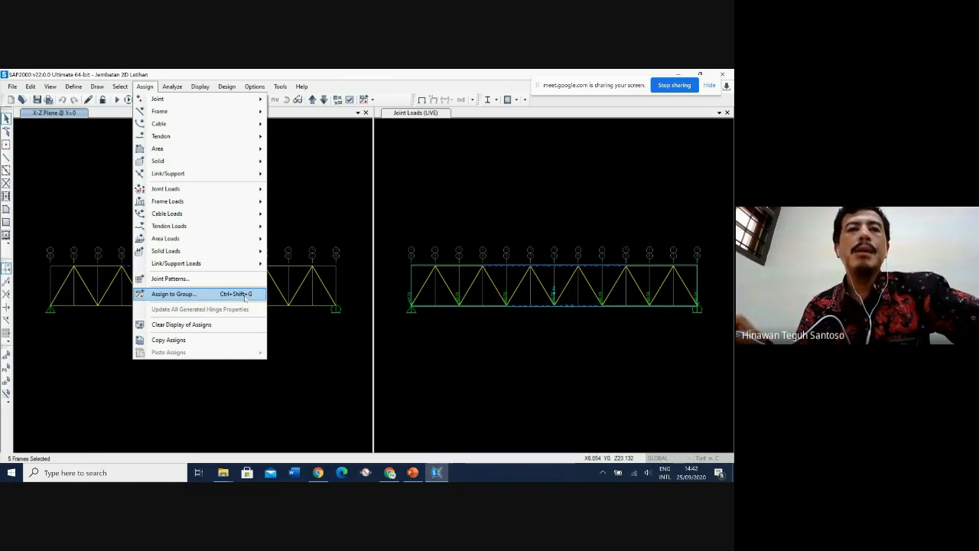
left_click(139, 87)
left_click(130, 88)
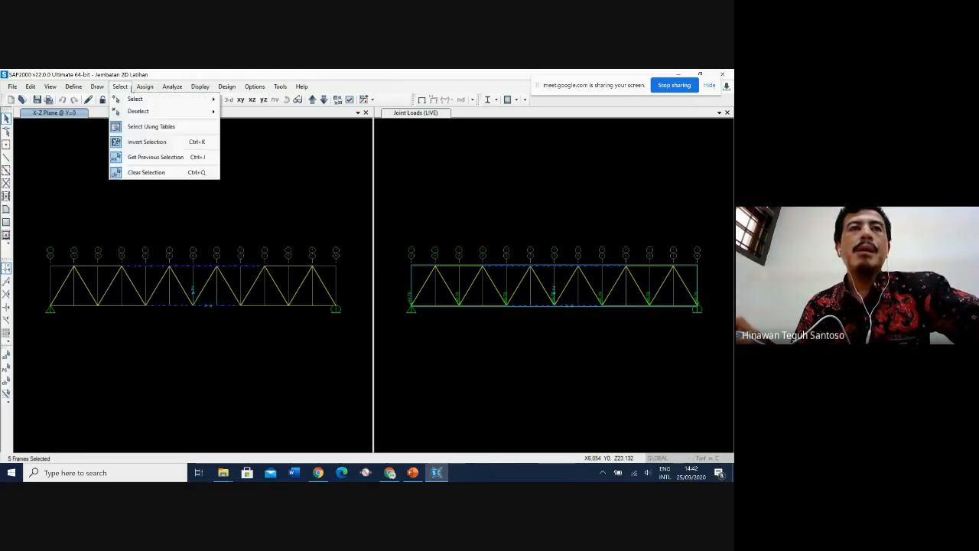
mouse_move(140, 88)
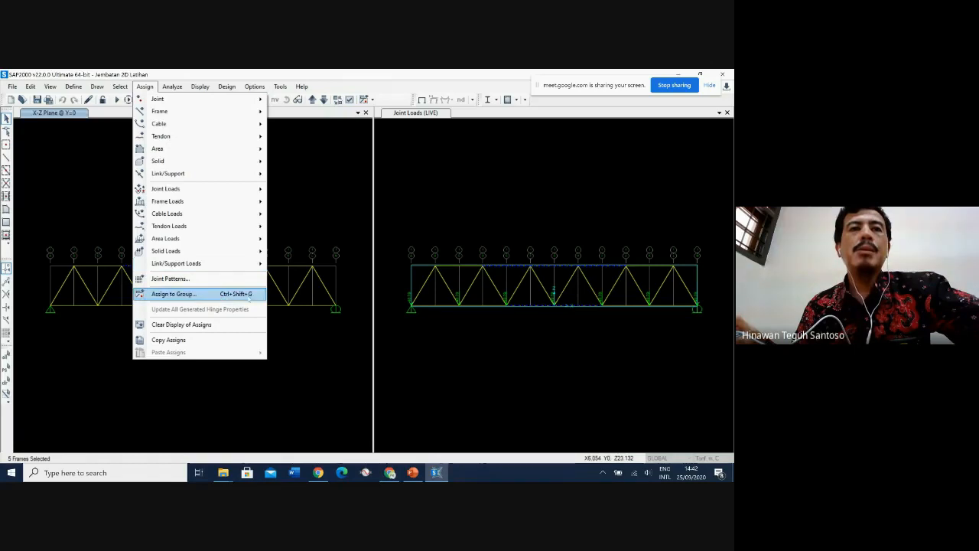
left_click(252, 296)
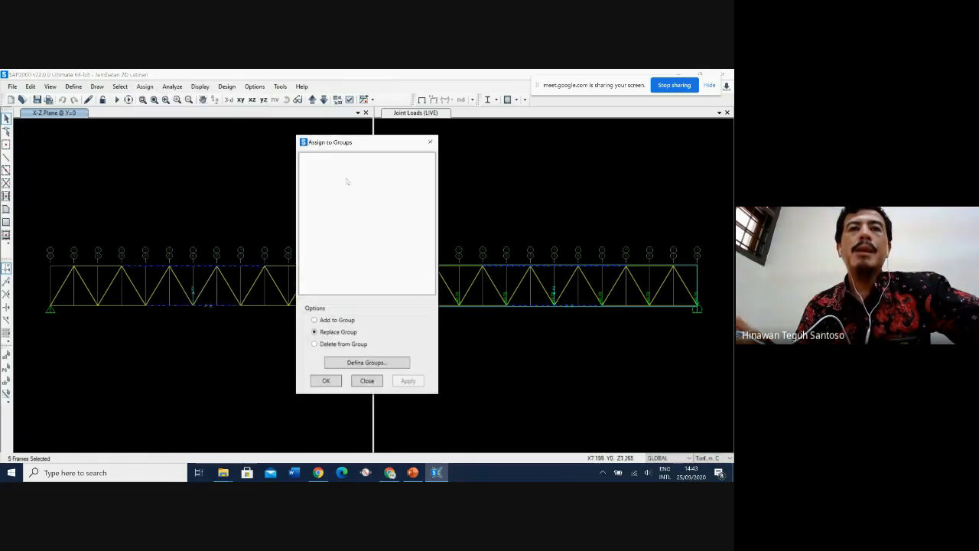
left_click_drag(355, 143, 453, 135)
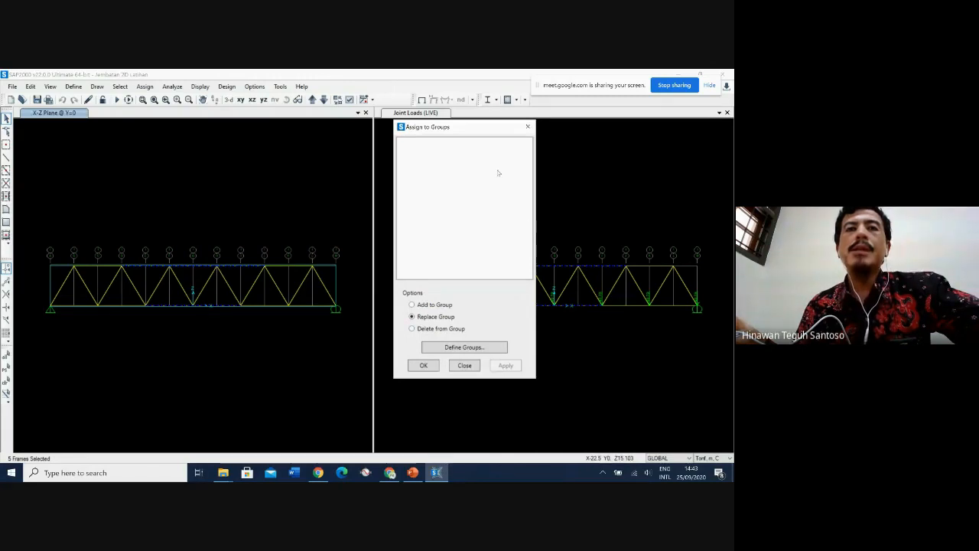
- Define a new group named CHORD-TENGAH, keeping the default group uses
left_click(473, 348)
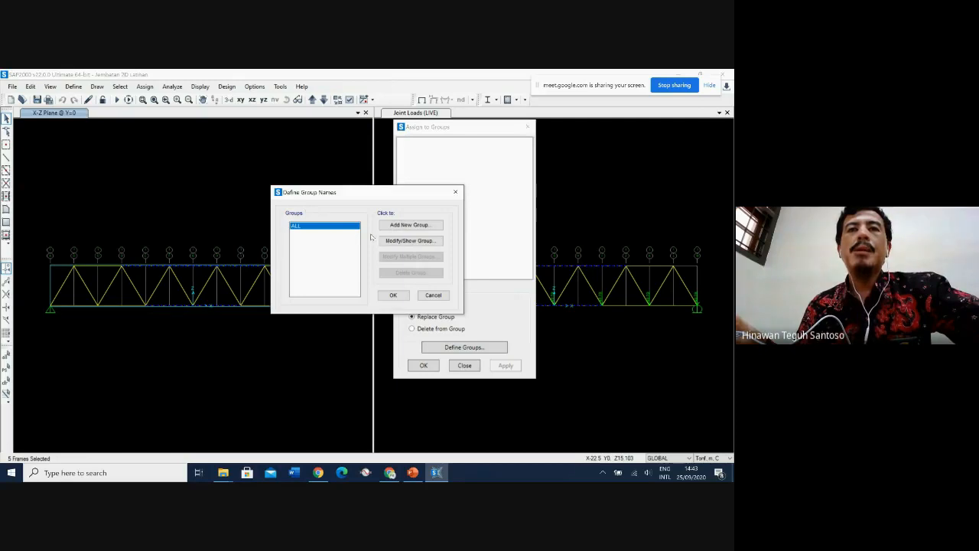
left_click(410, 225)
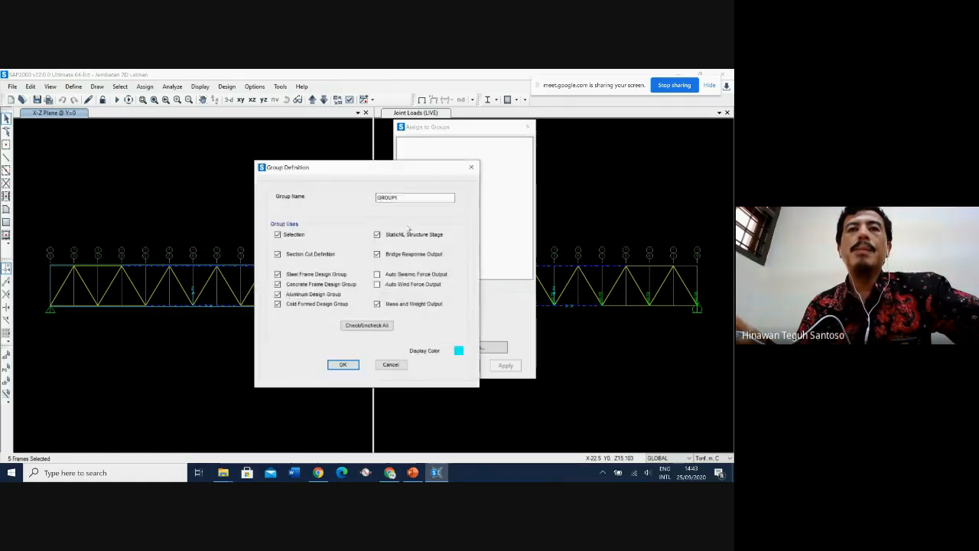
left_click_drag(356, 170, 477, 147)
double_click(510, 172)
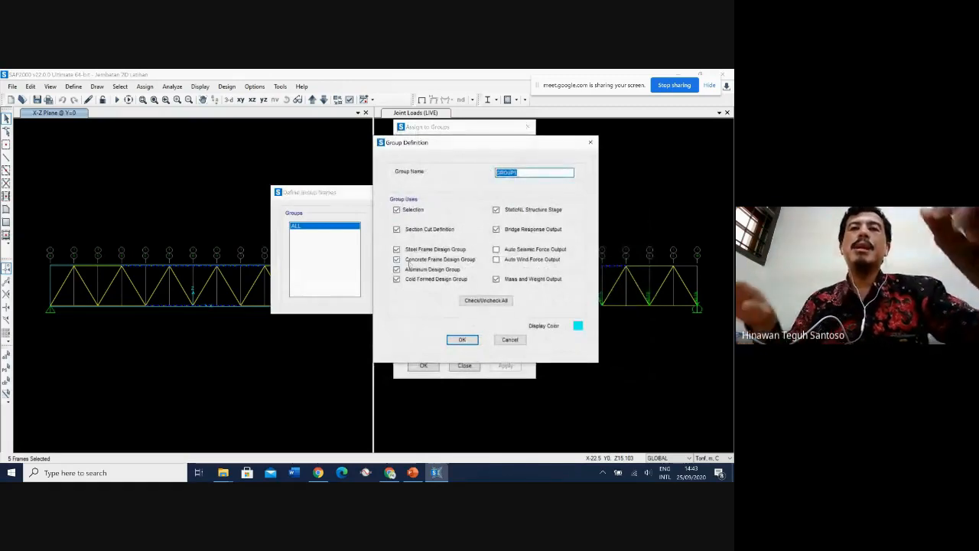
type("H")
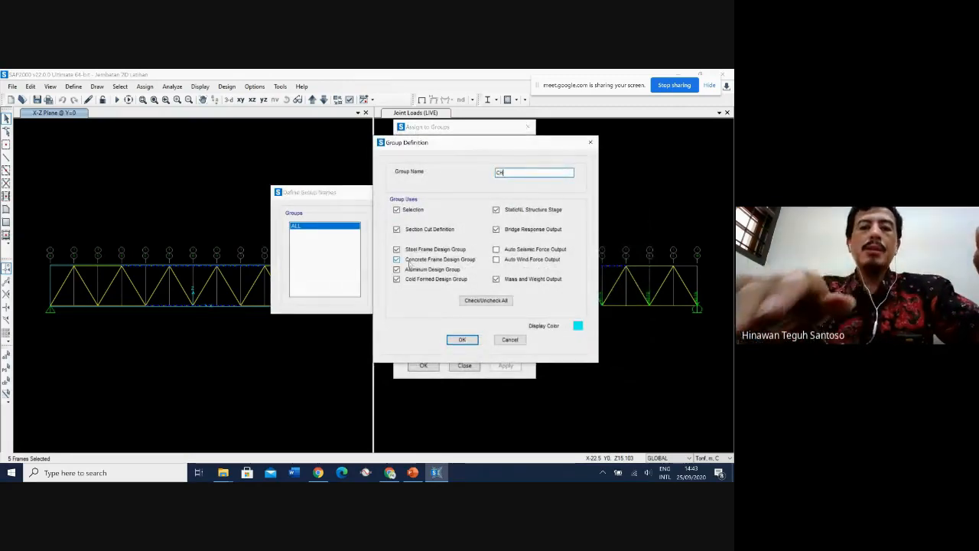
type("ORD")
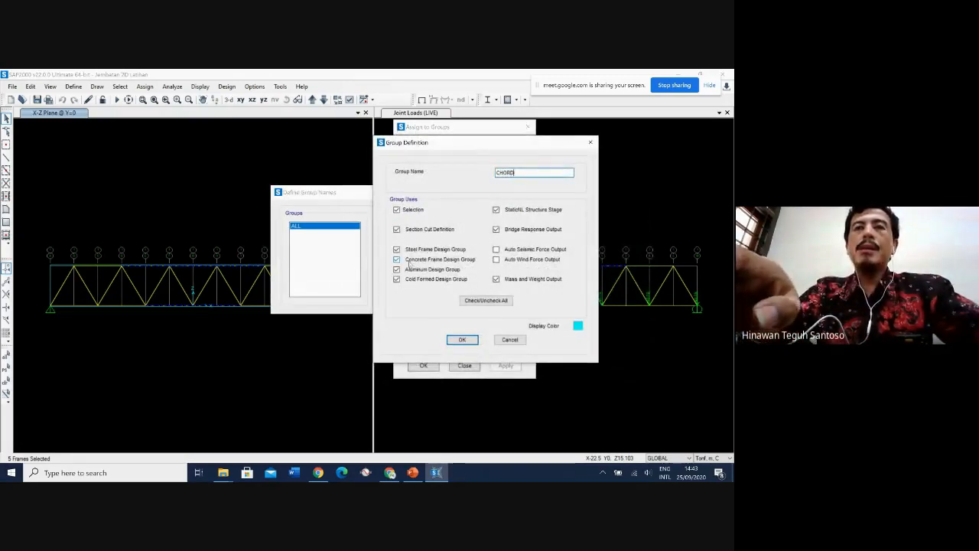
type("-TENGAH")
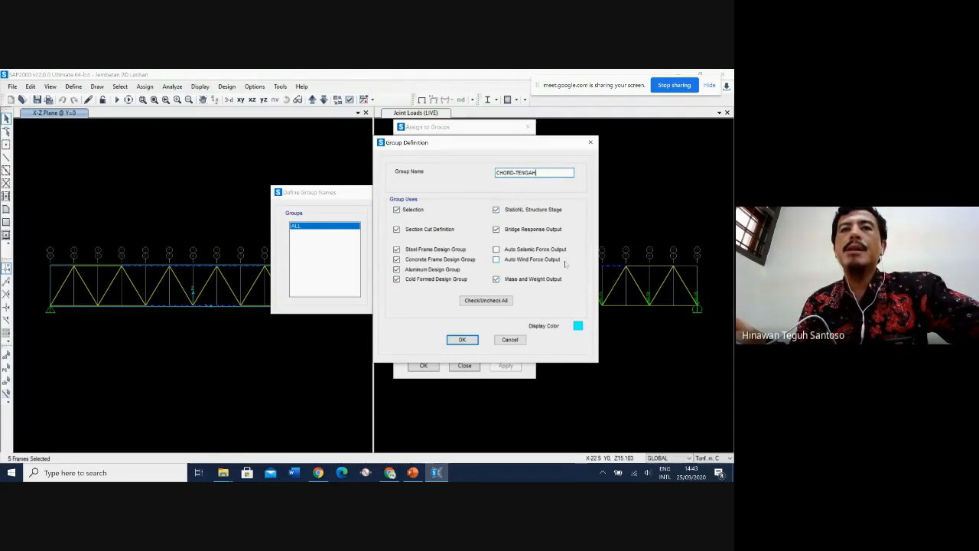
left_click(462, 339)
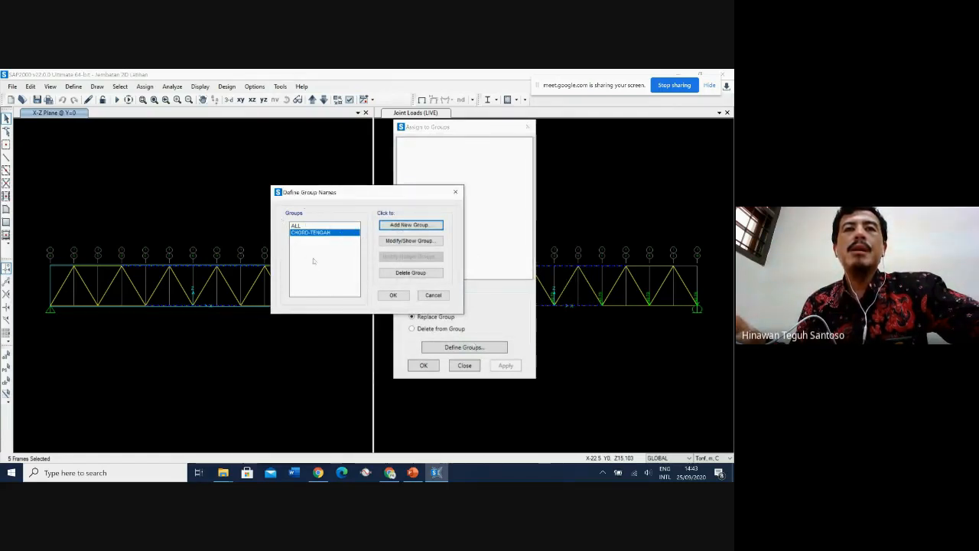
left_click(393, 294)
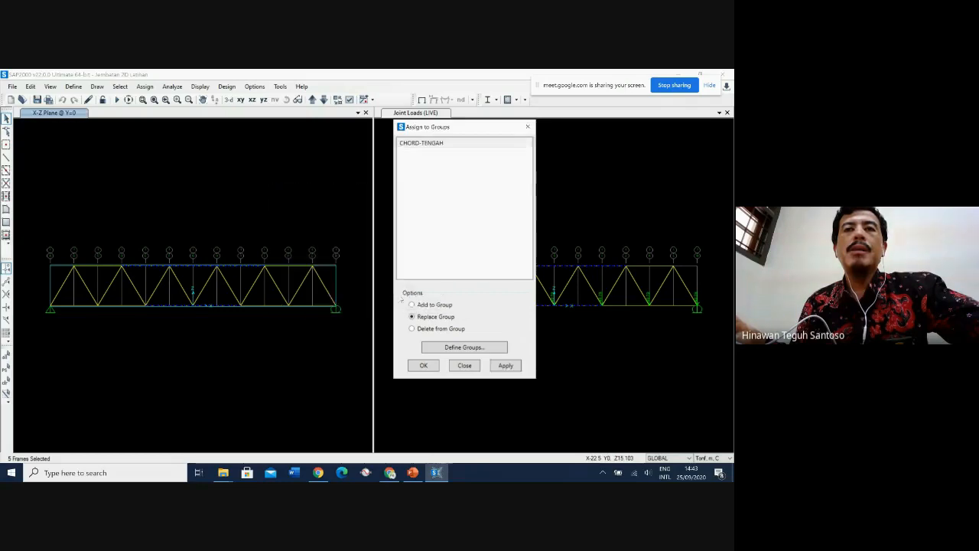
- Assign the five selected middle chord members to the CHORD-TENGAH group with the Replace Group option and finish the assignment
left_click(432, 144)
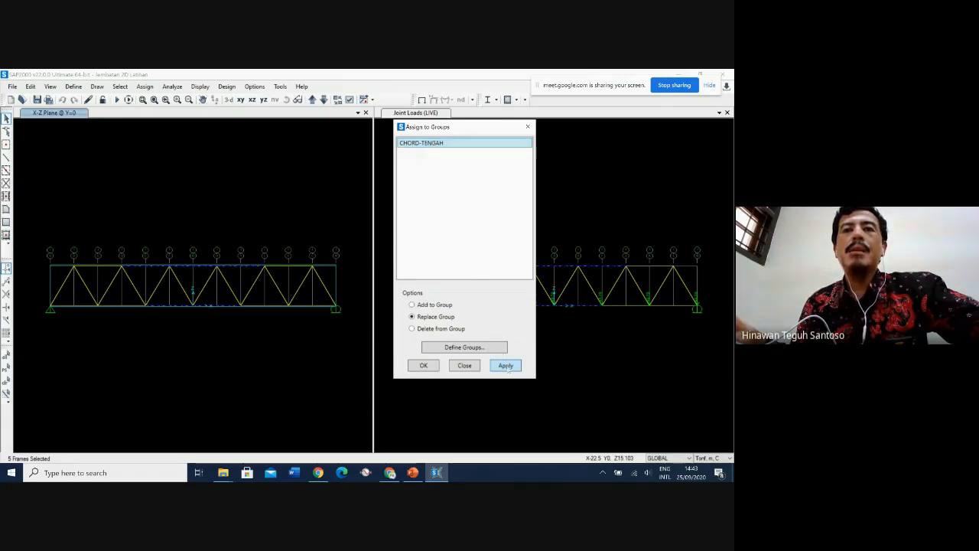
left_click(506, 365)
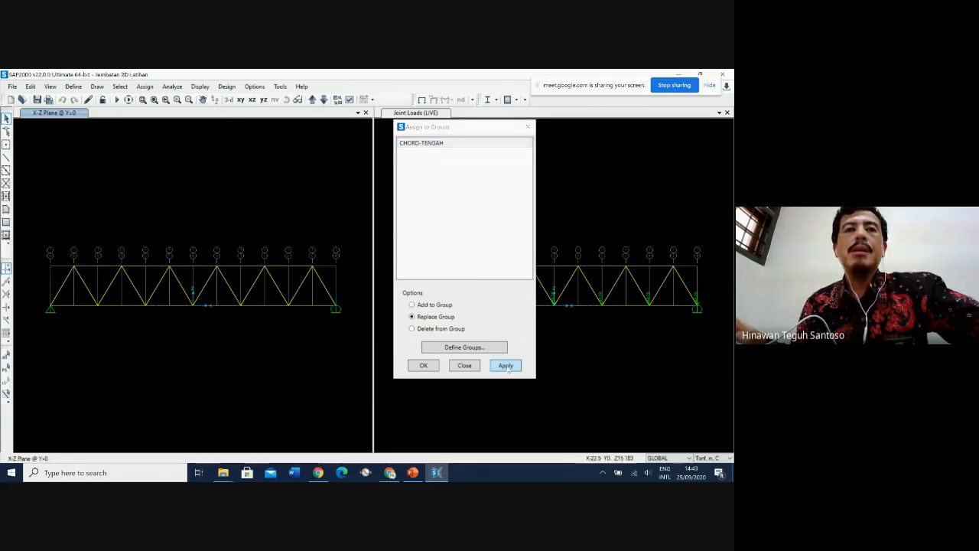
left_click(426, 367)
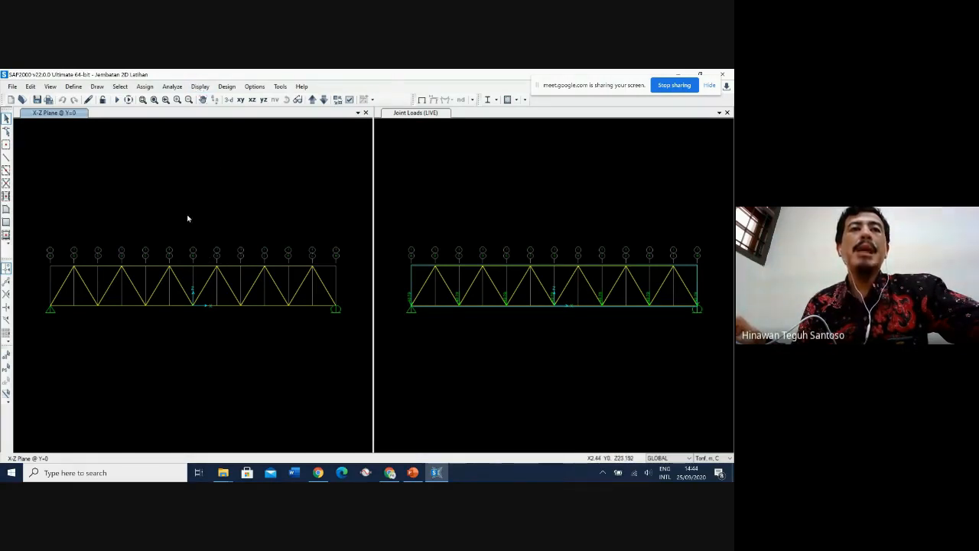
- Select members by the CHORD-TENGAH group to check which frames it contains
left_click(200, 86)
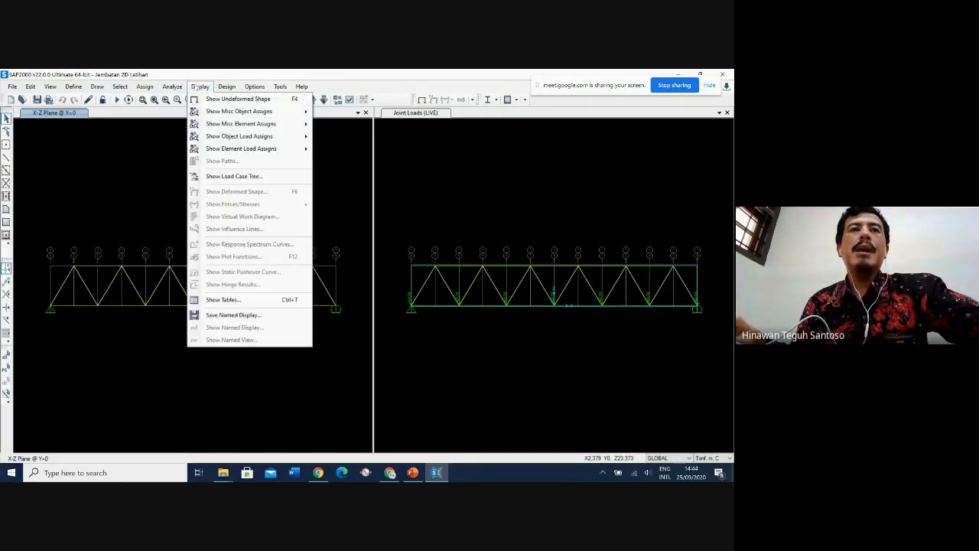
mouse_move(120, 86)
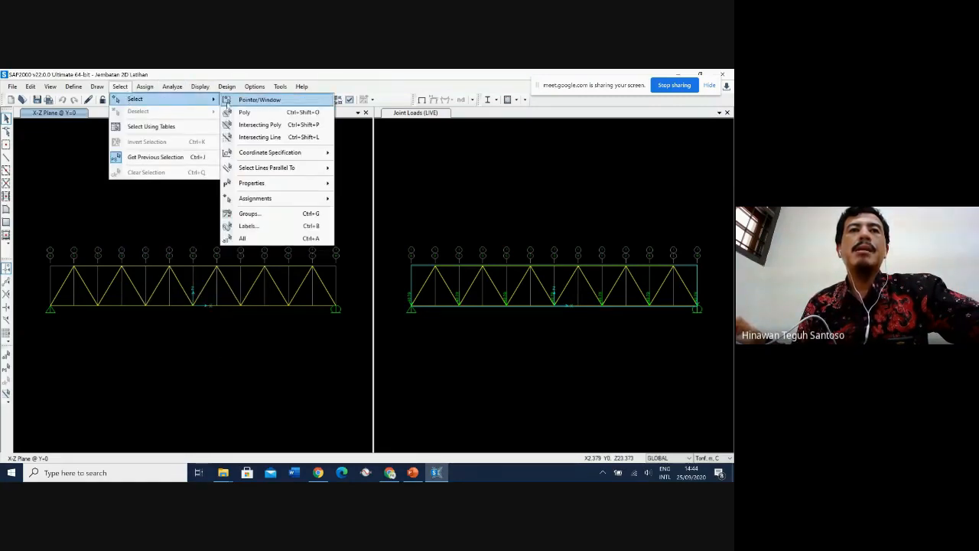
left_click(261, 215)
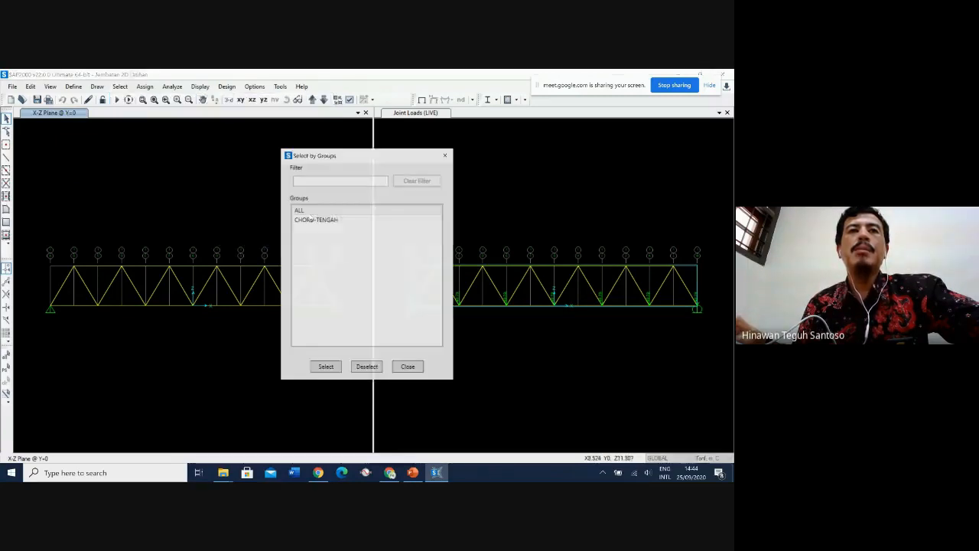
left_click(369, 220)
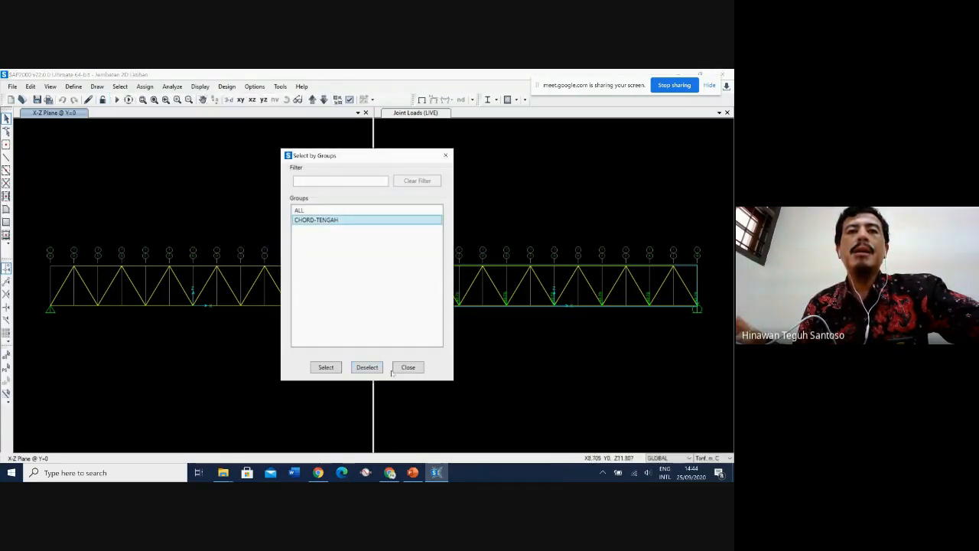
left_click(326, 367)
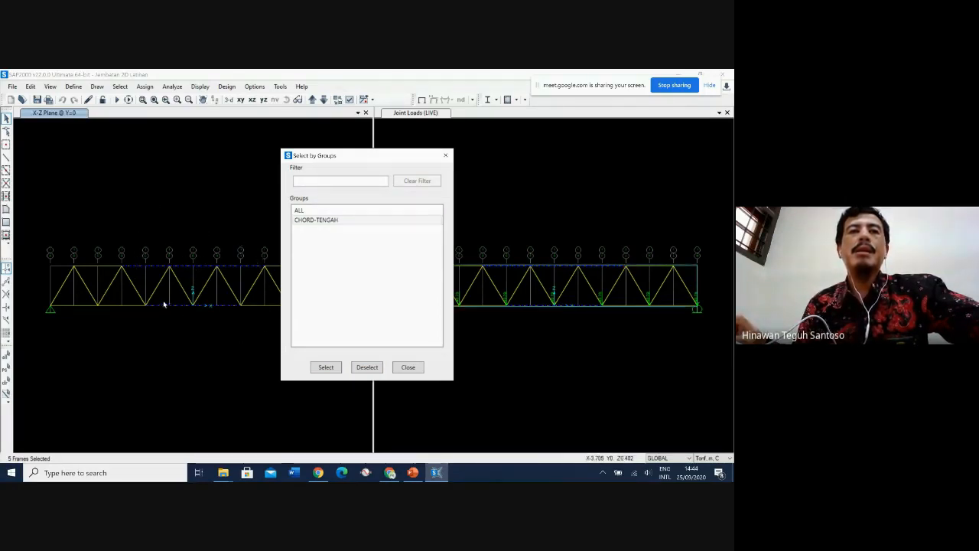
left_click(408, 367)
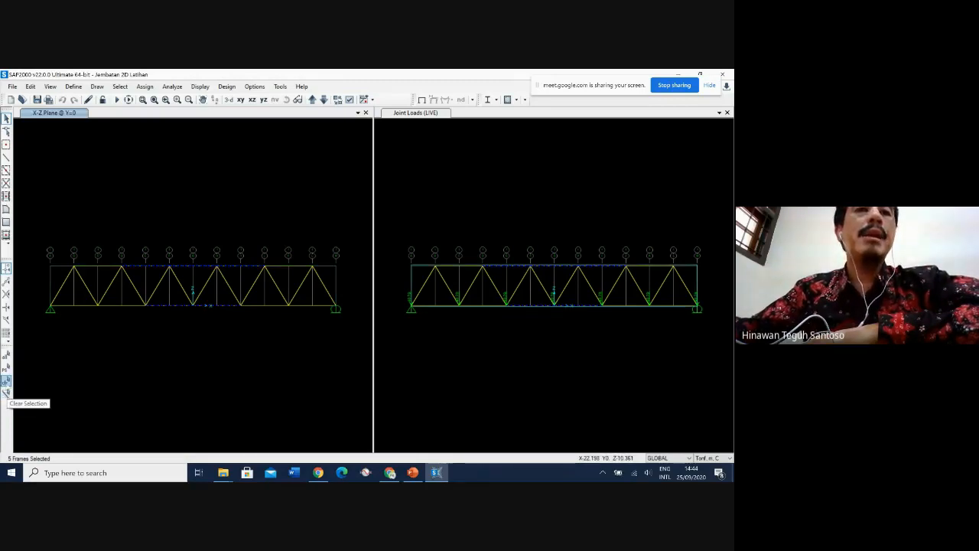
- Clear the chord selection, select the six middle diagonals of the truss and start assigning them to a group
left_click(6, 380)
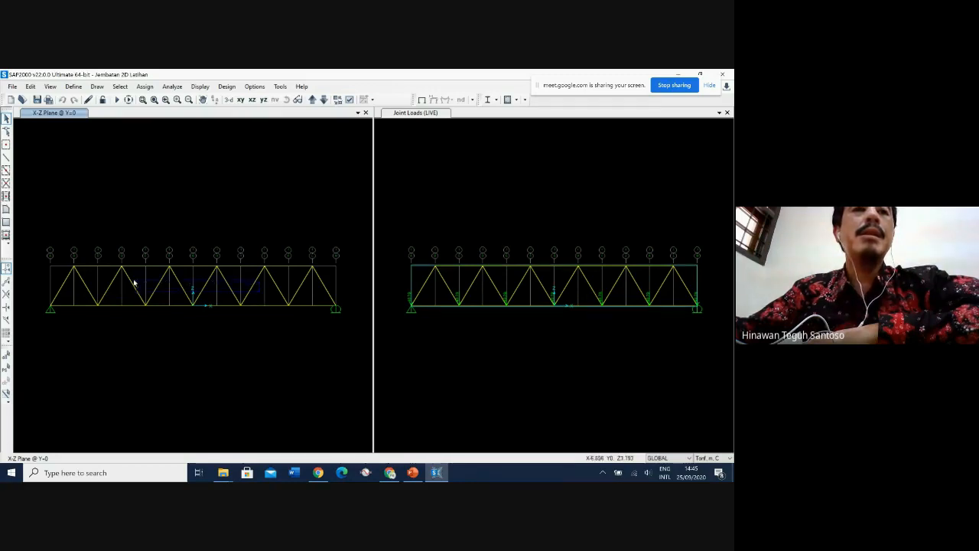
left_click_drag(127, 283, 127, 283)
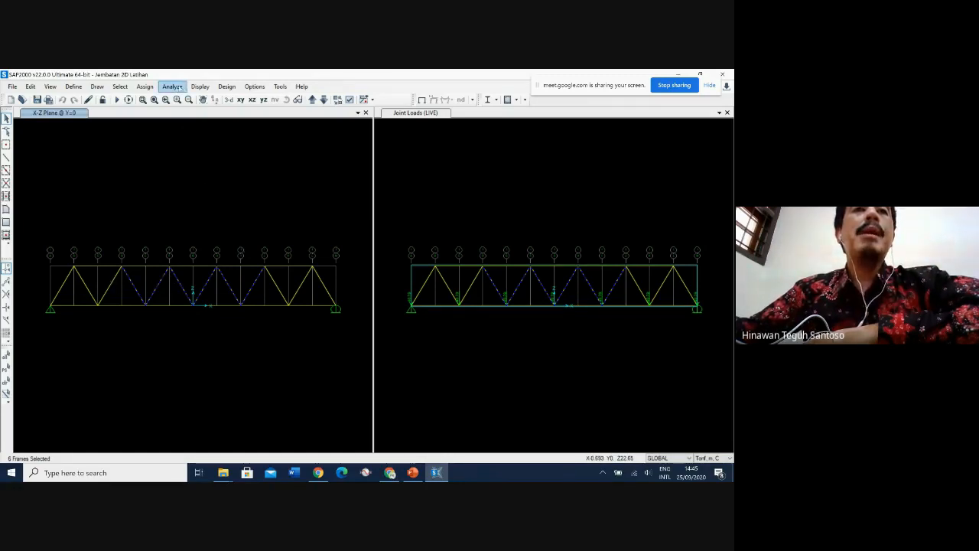
left_click(152, 89)
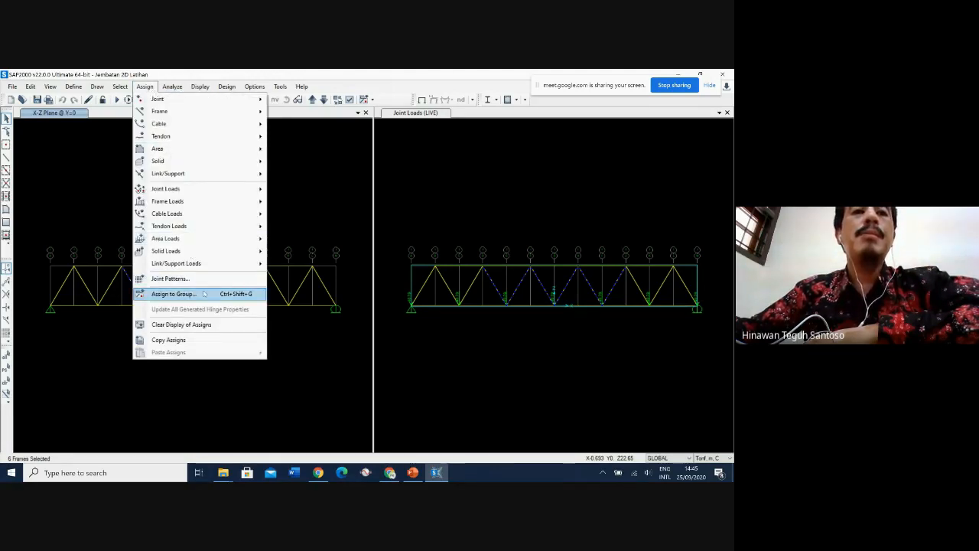
left_click(174, 294)
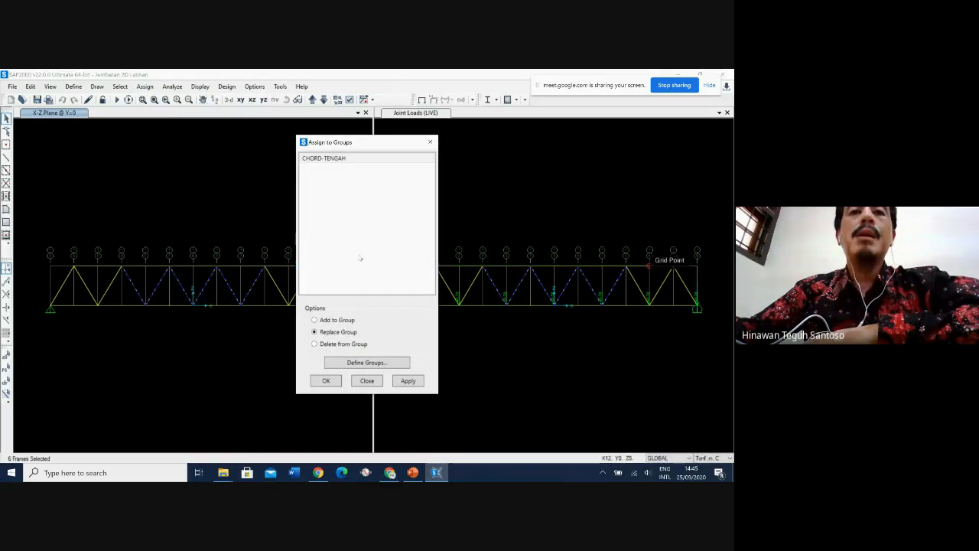
- Define another group named DIA-TENGAH, keeping the default group uses
left_click(367, 363)
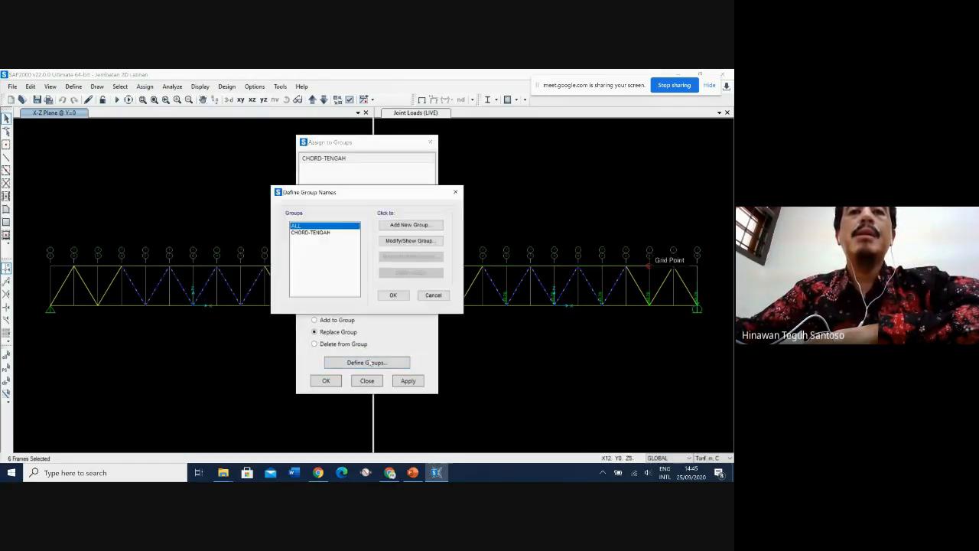
left_click(412, 227)
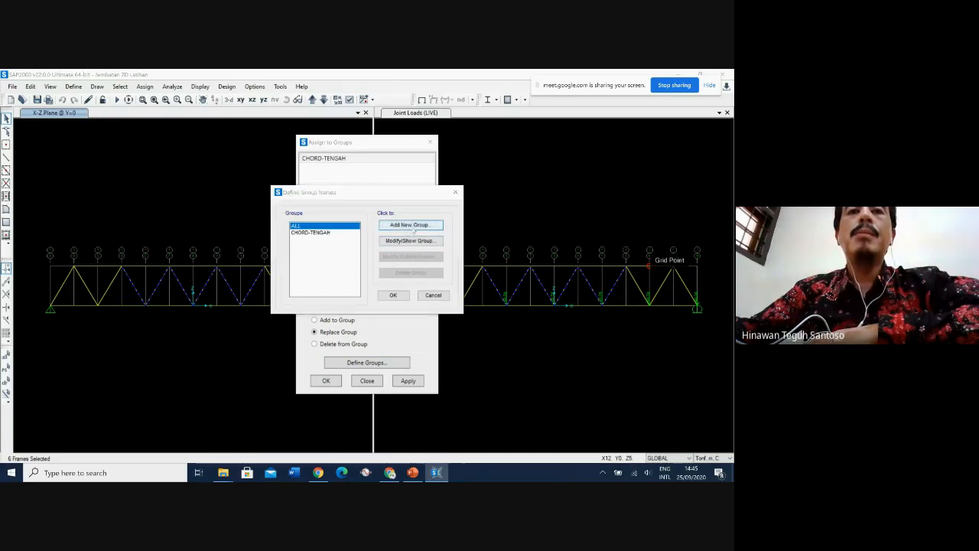
double_click(413, 198)
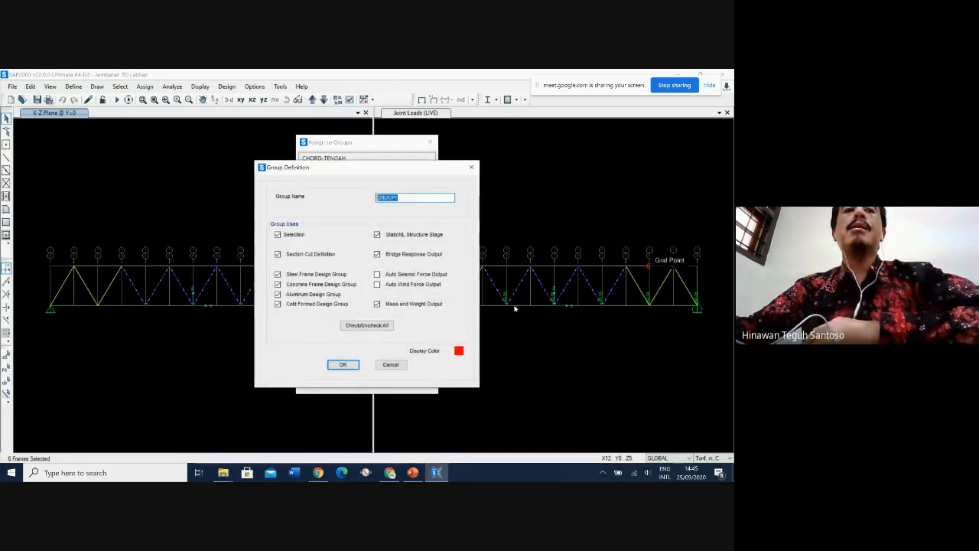
type("DIA-")
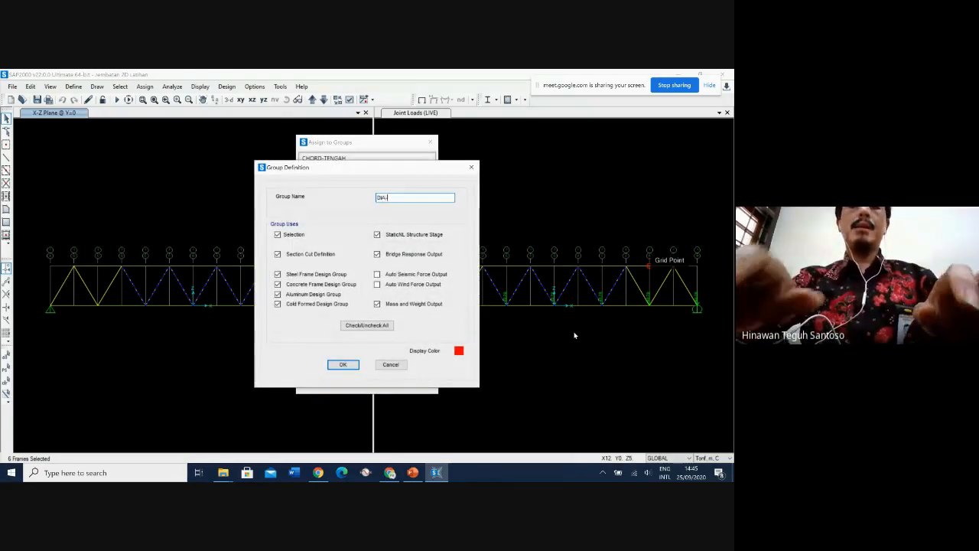
type("TENGAH")
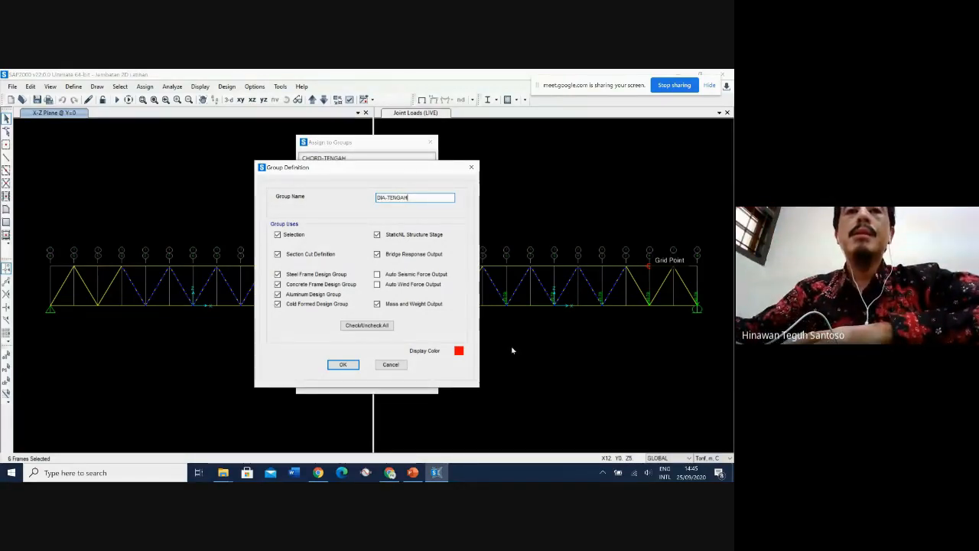
left_click(348, 365)
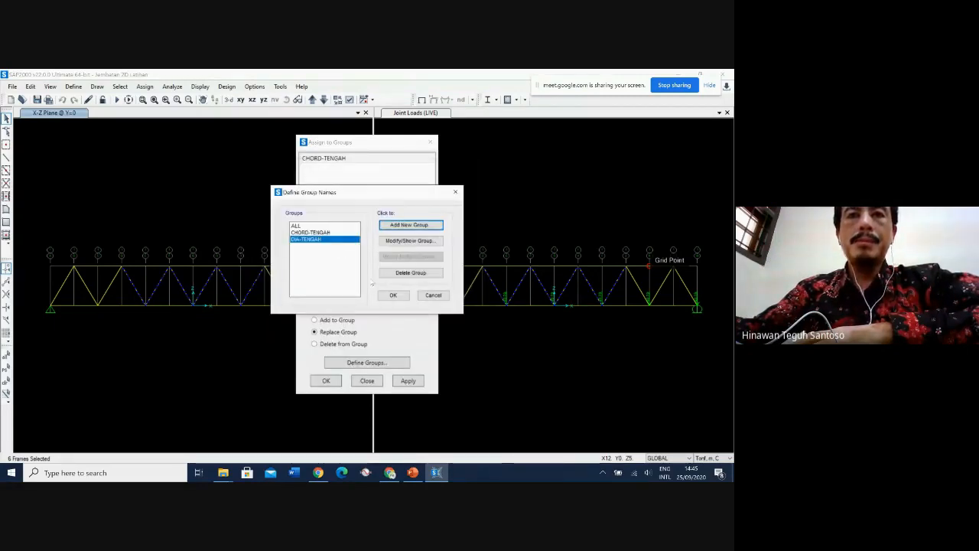
left_click(390, 295)
- Assign the six selected diagonals to the DIA-TENGAH group with the Replace Group option and finish the assignment
left_click(337, 167)
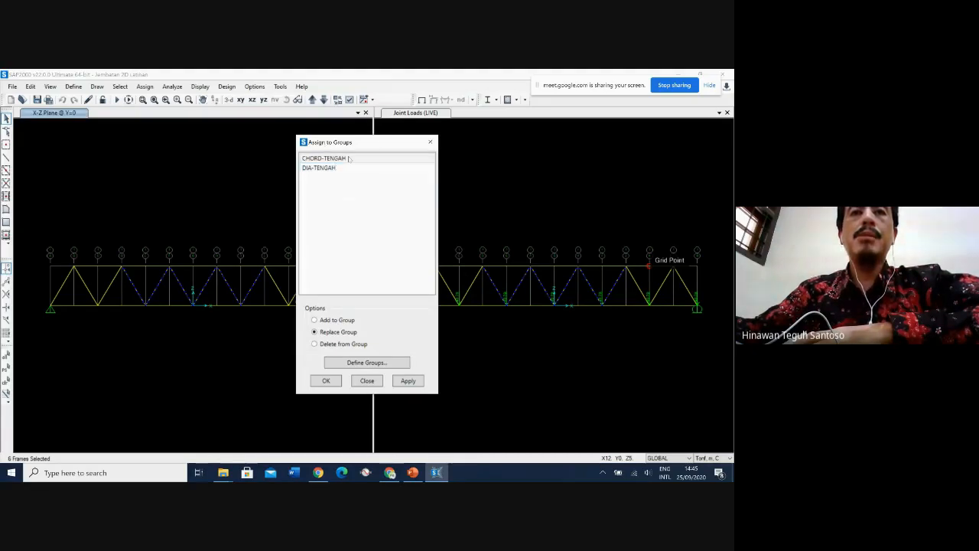
left_click(330, 171)
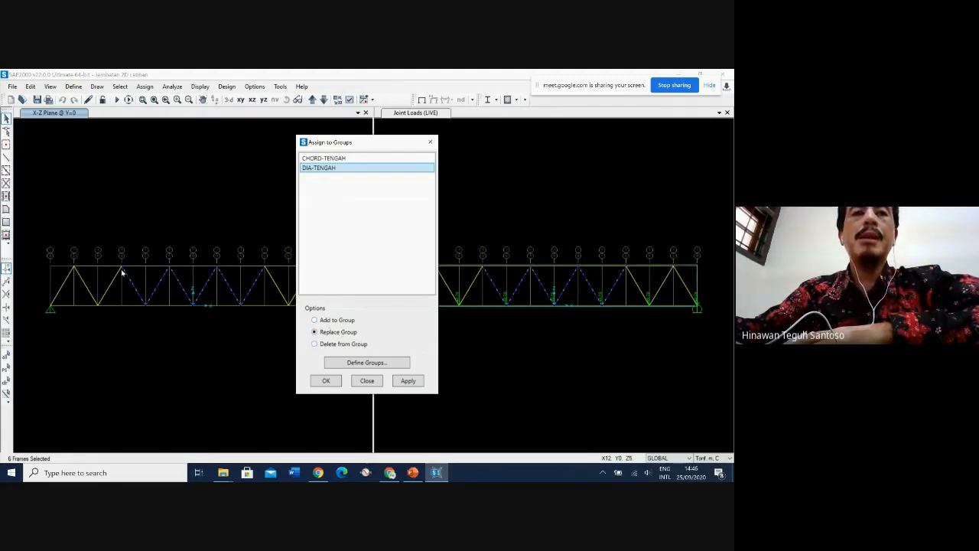
left_click(416, 386)
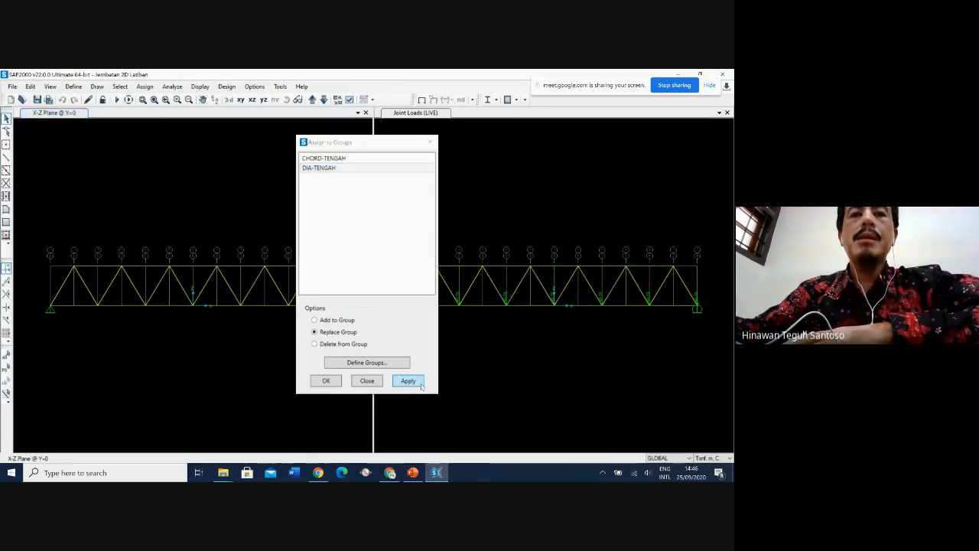
left_click(326, 380)
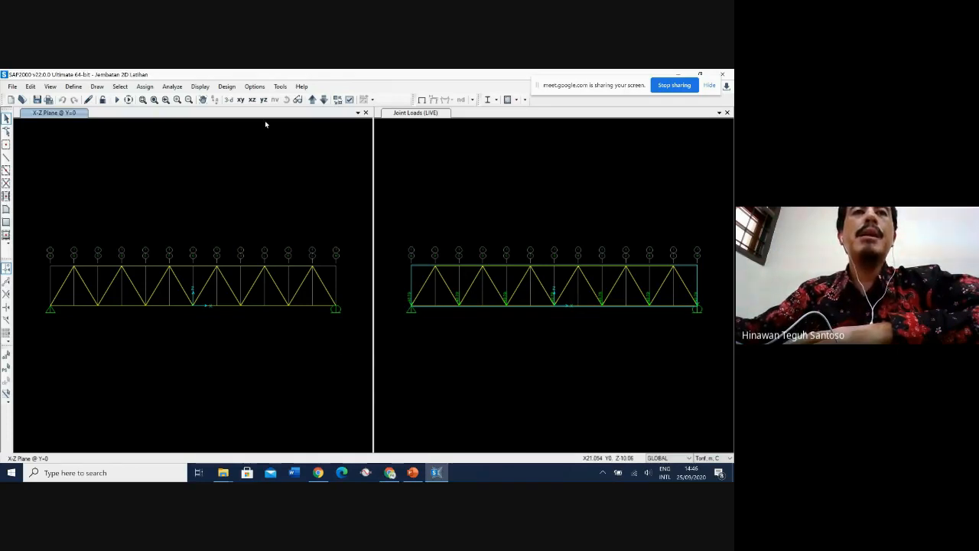
- Select members by the DIA-TENGAH group to check which diagonals it contains
left_click(120, 86)
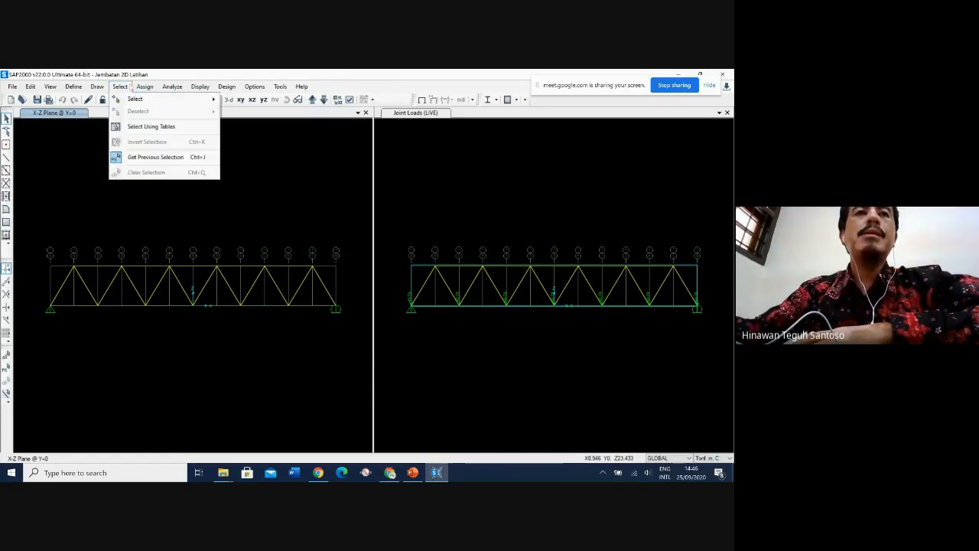
left_click(144, 86)
left_click(120, 86)
mouse_move(135, 99)
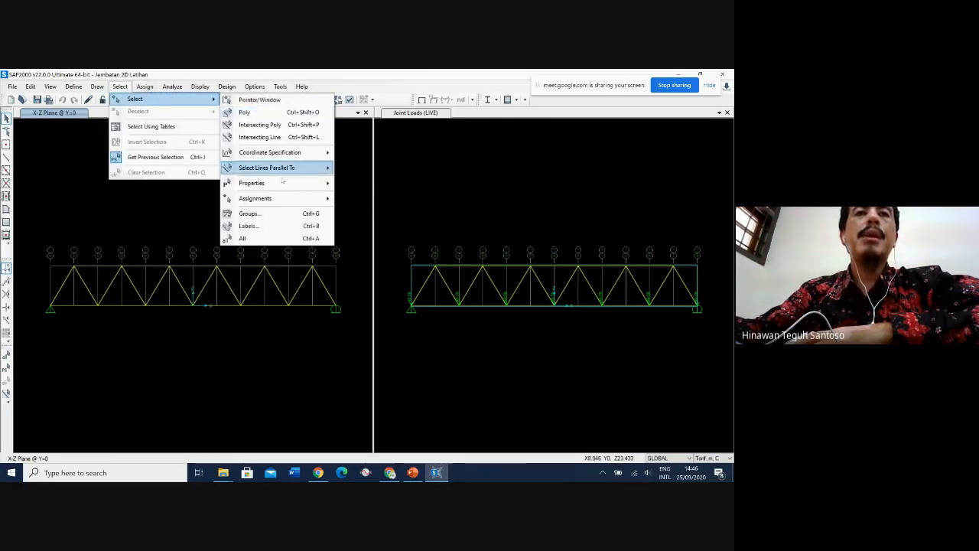
left_click(275, 214)
left_click(315, 230)
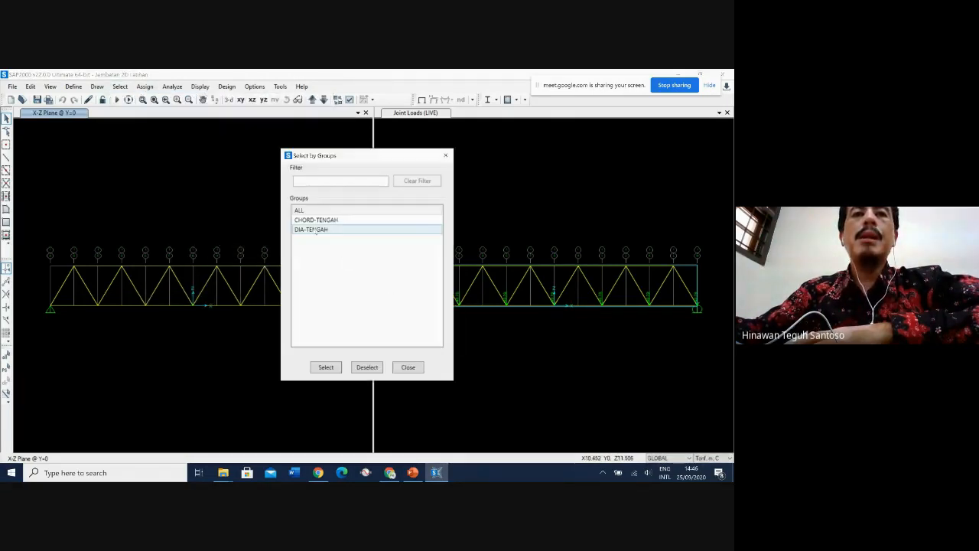
left_click(315, 230)
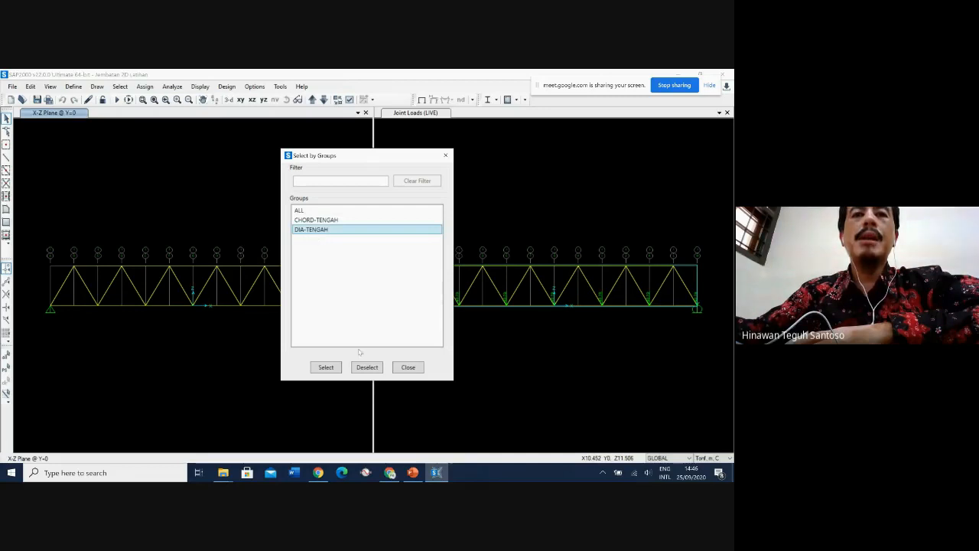
left_click(327, 368)
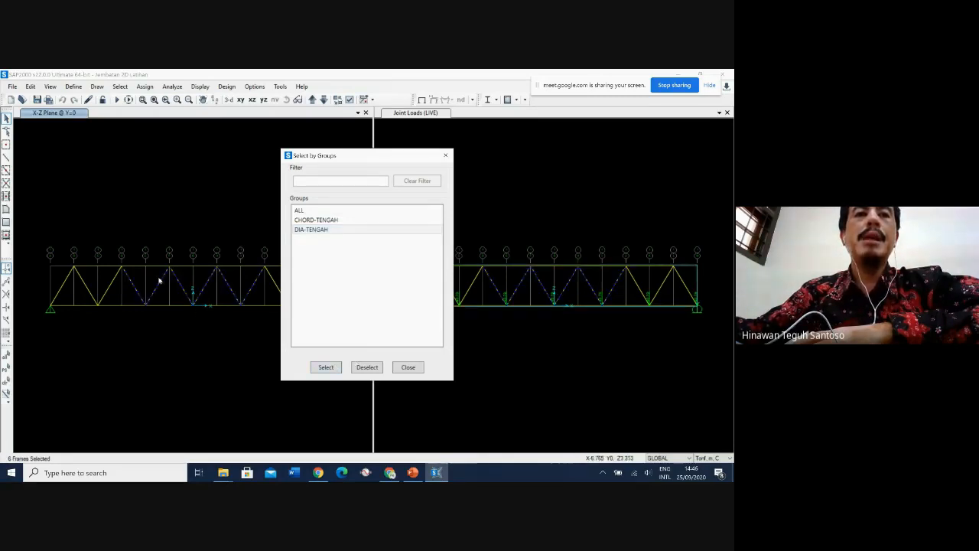
left_click_drag(360, 156, 540, 165)
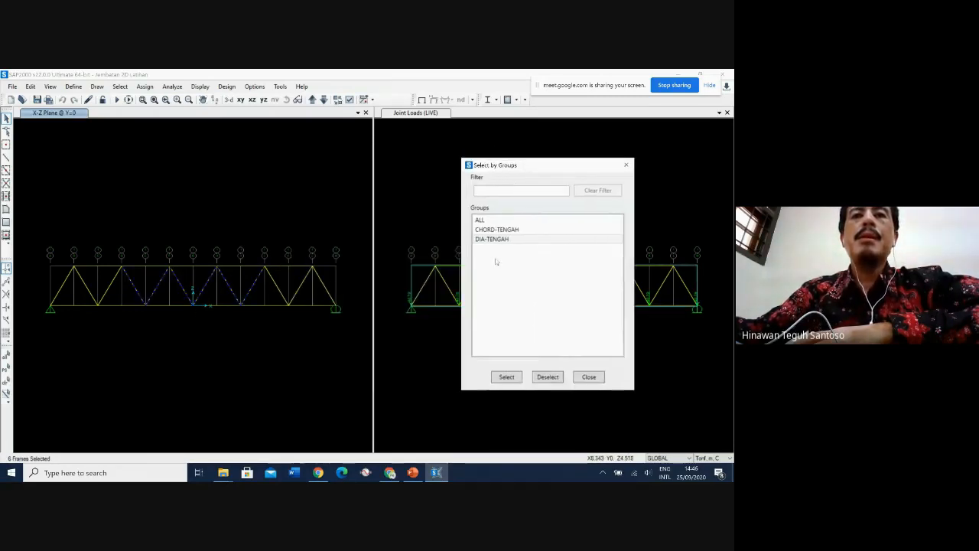
left_click(588, 377)
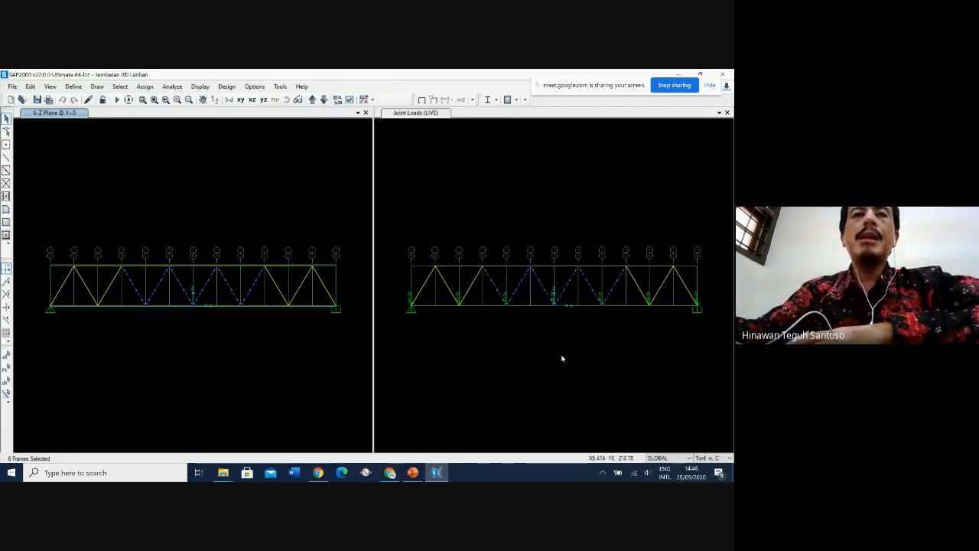
- Clear the current selection and select the six outer diagonals, three at each end of the truss
left_click(6, 393)
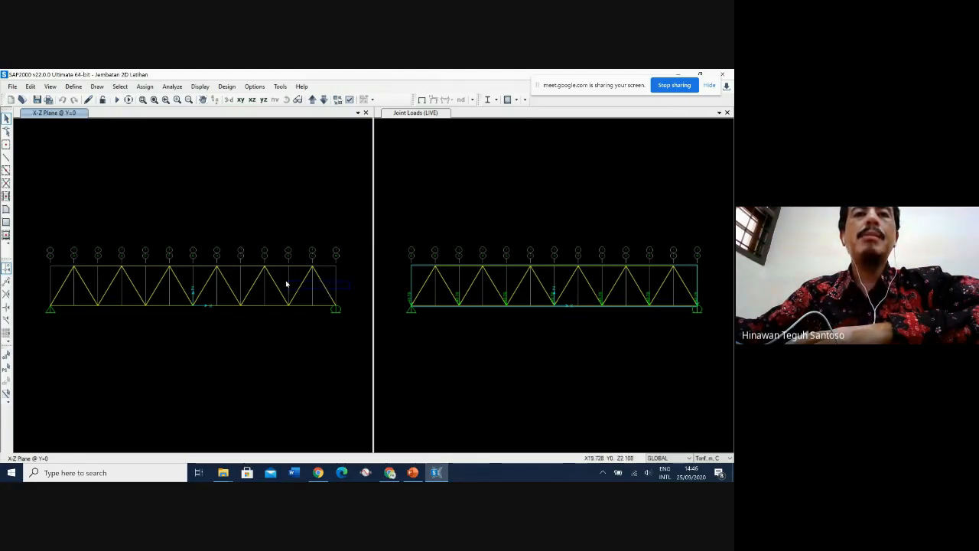
left_click_drag(272, 284, 271, 281)
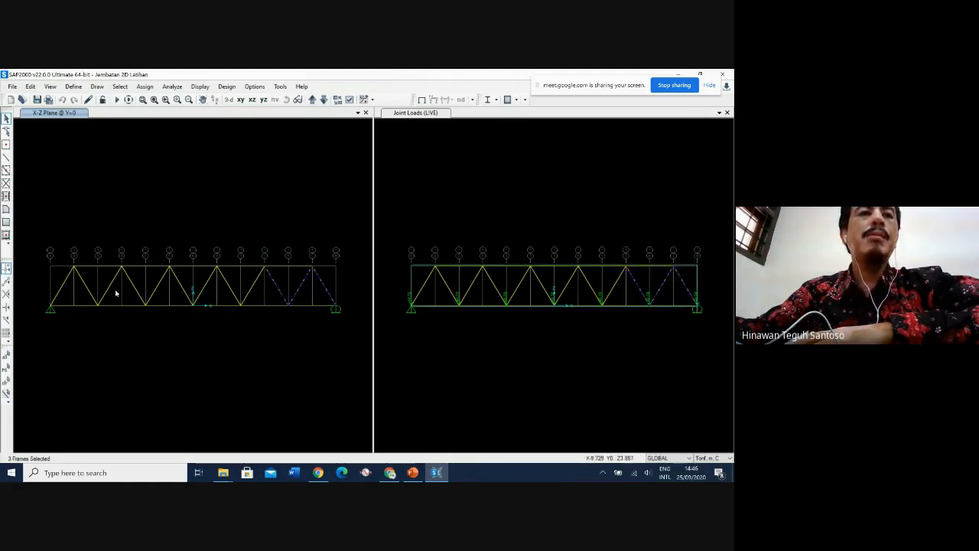
left_click_drag(116, 293, 48, 280)
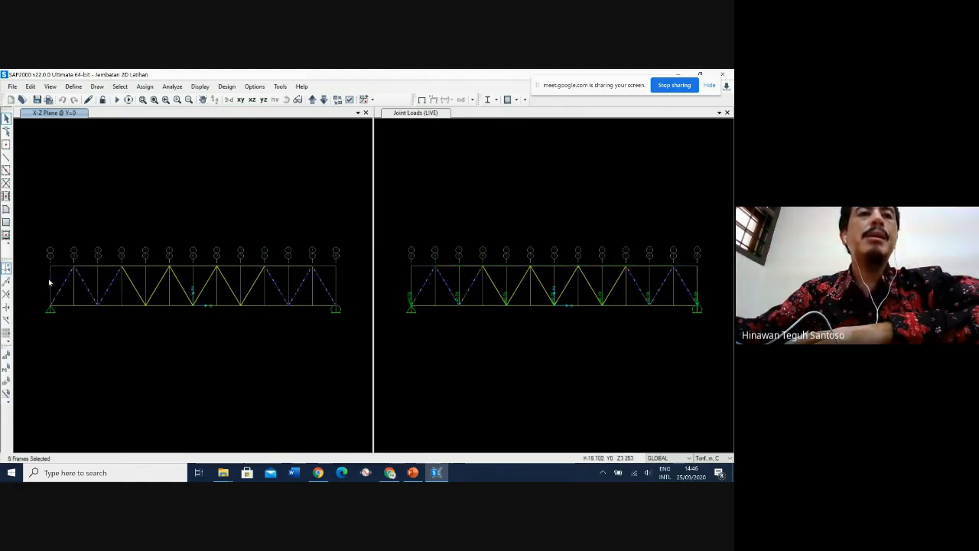
- Start assigning the selected diagonals to a group and define a new group named DIA-TEPI with the default group uses
left_click(144, 86)
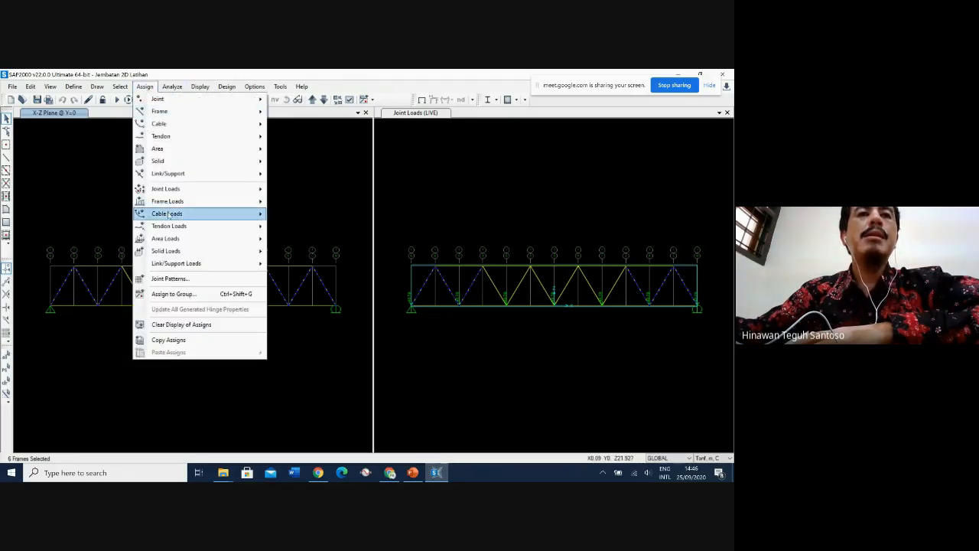
left_click(202, 294)
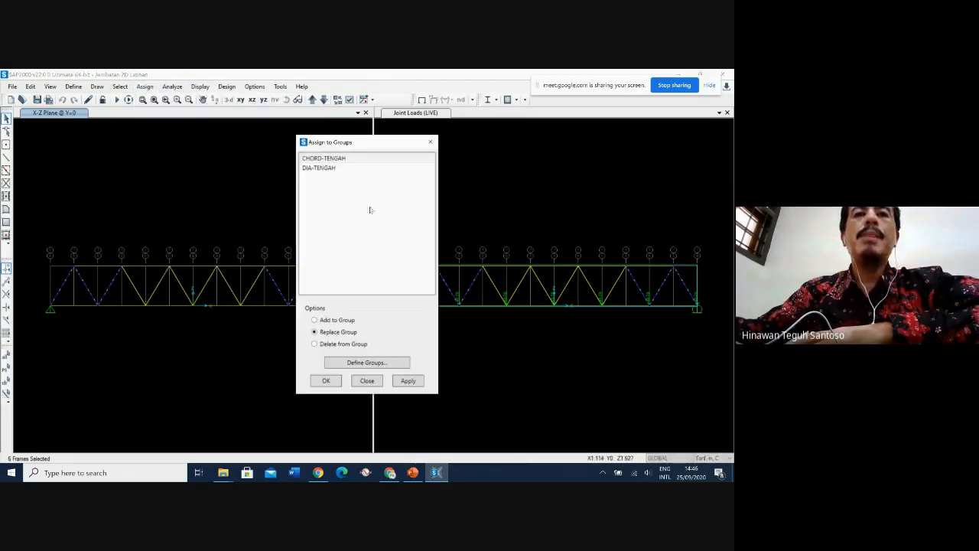
left_click(364, 361)
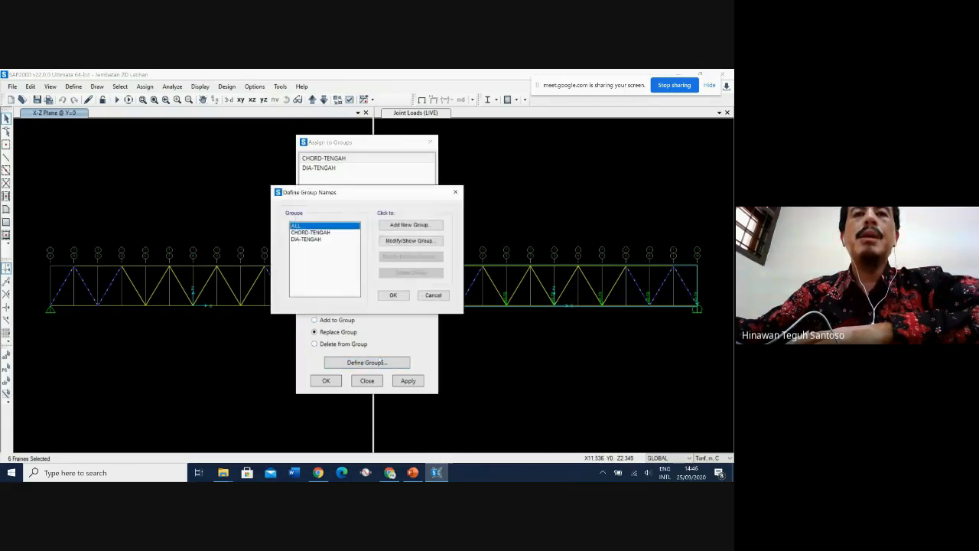
left_click(409, 225)
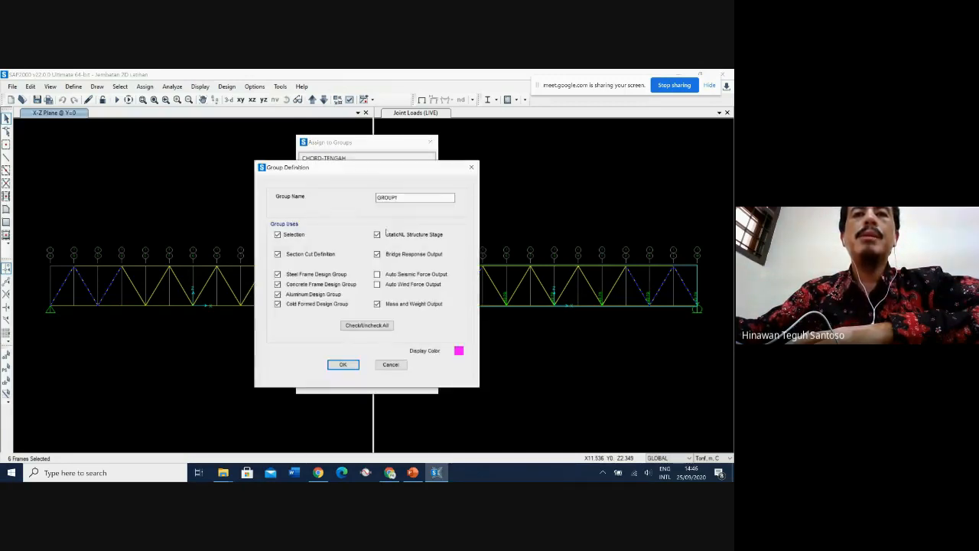
left_click_drag(453, 197, 358, 202)
type("DI")
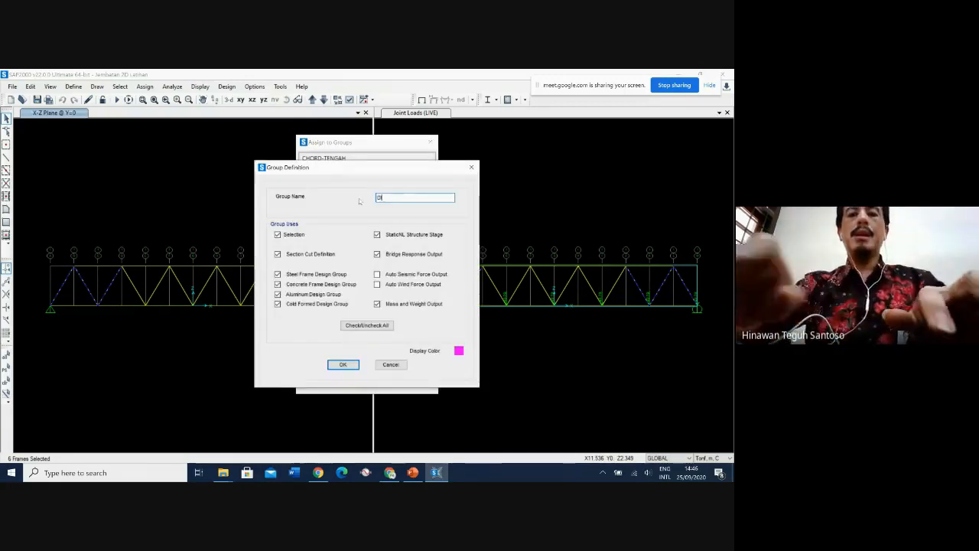
type("A-TEPI")
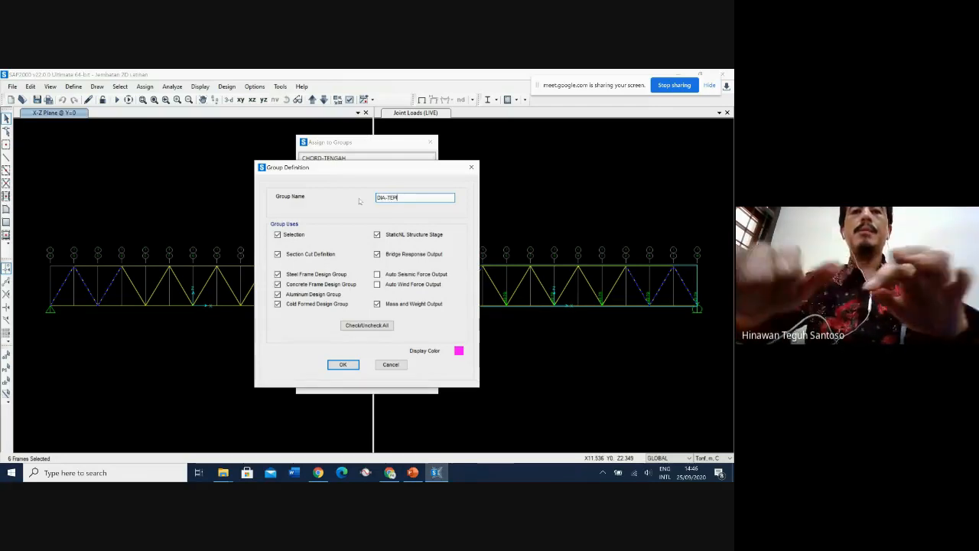
left_click(342, 364)
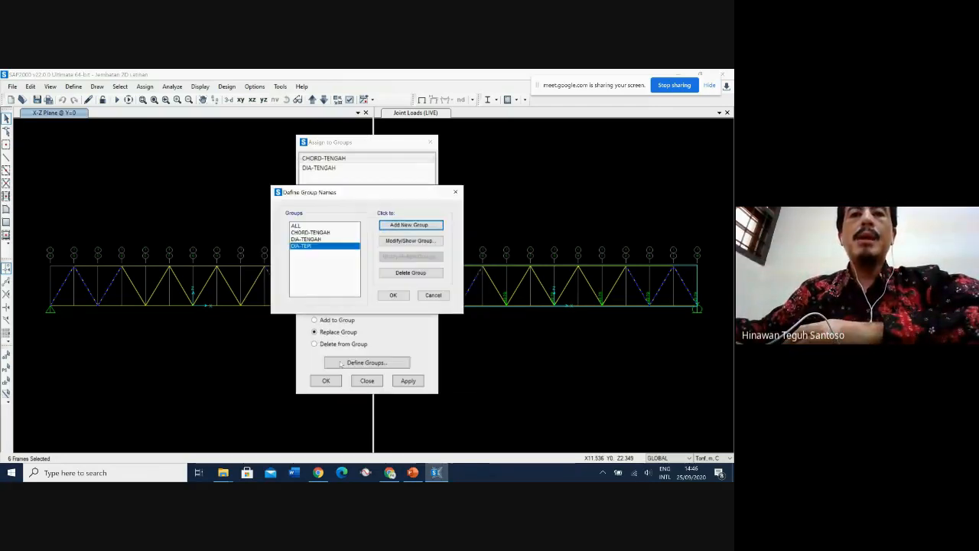
left_click(394, 295)
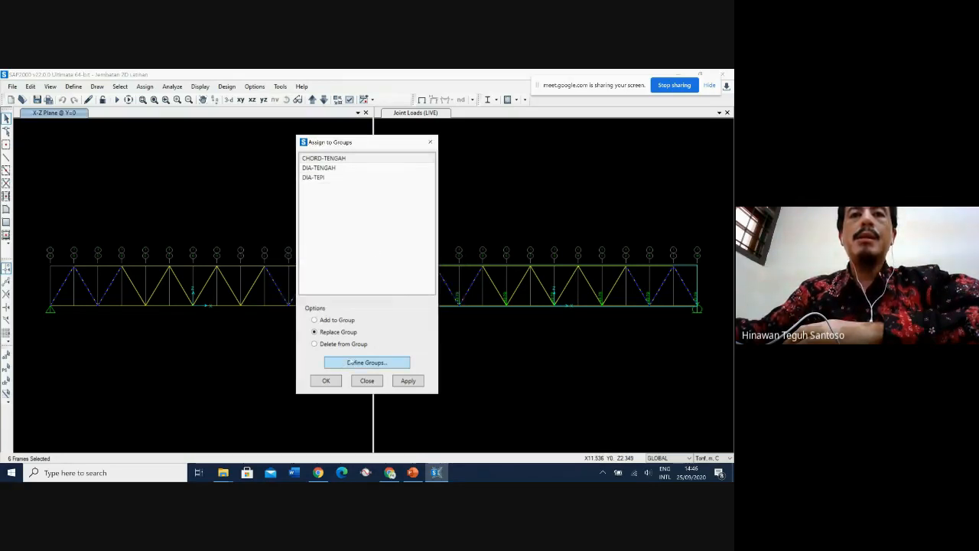
- Assign the six selected outer diagonals to the DIA-TEPI group with the Replace Group option
left_click(330, 177)
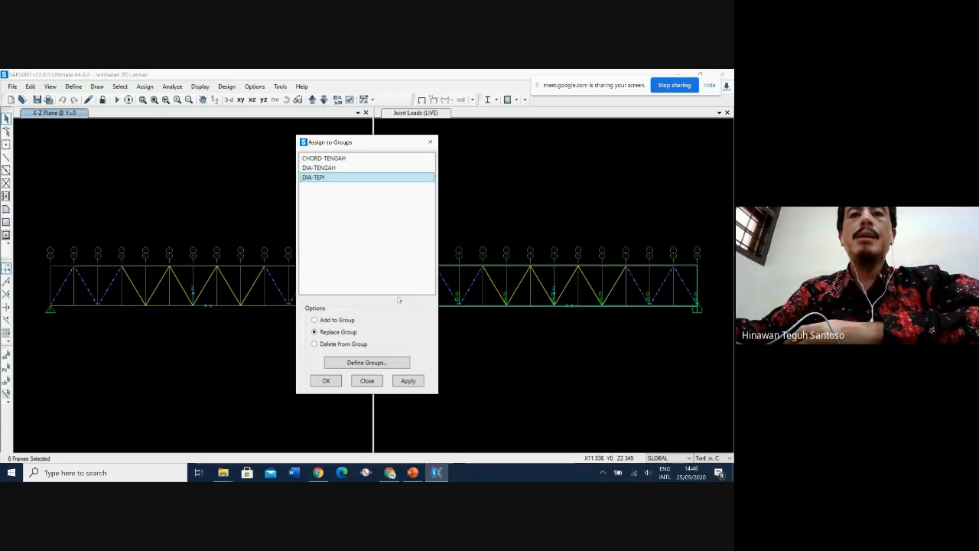
left_click(408, 380)
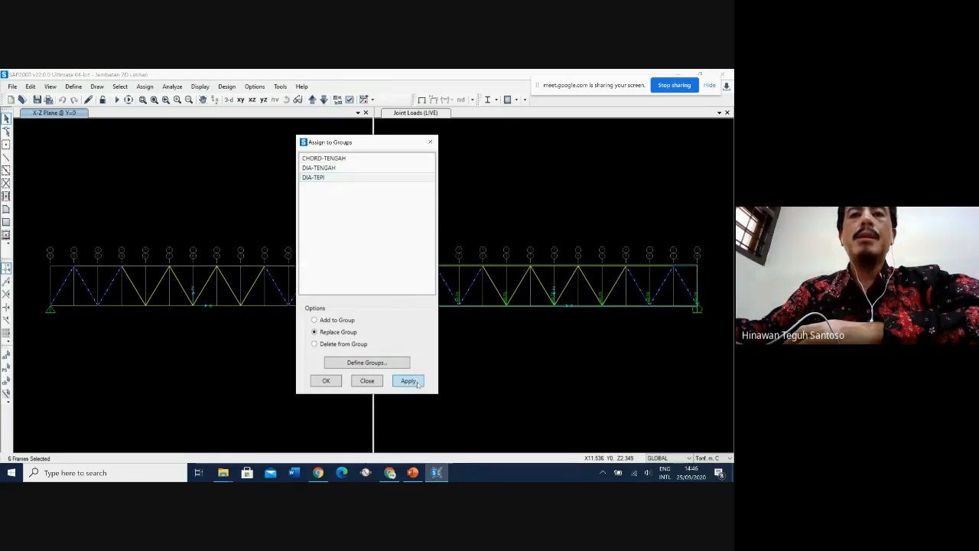
left_click(325, 381)
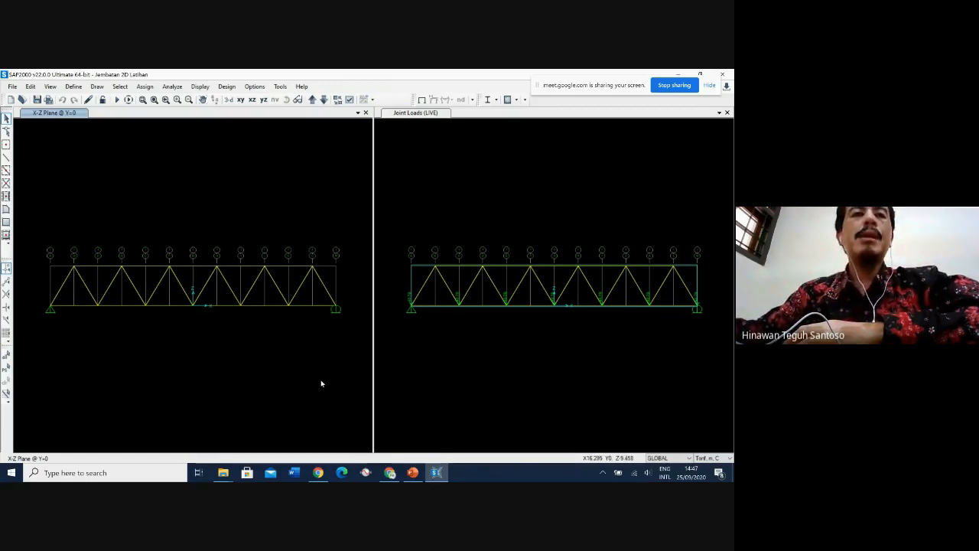
- Select the six outer chord members, one top chord and two bottom chords at each end of the truss
left_click(98, 267)
left_click(71, 305)
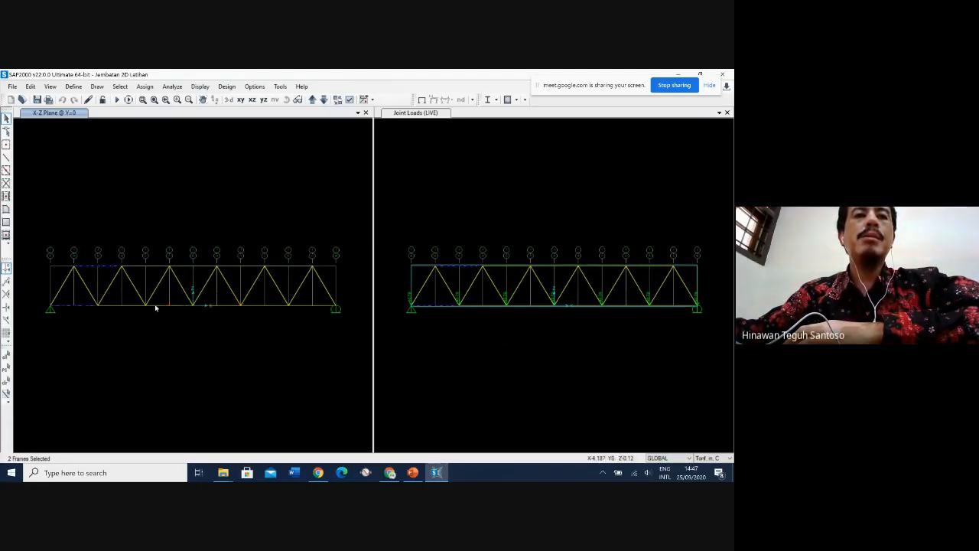
left_click(121, 305)
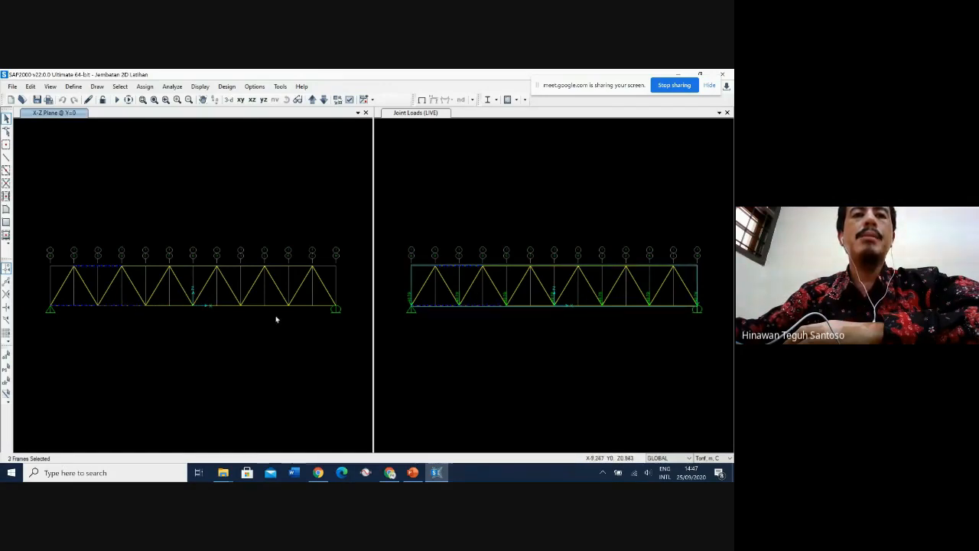
left_click(263, 305)
left_click(306, 304)
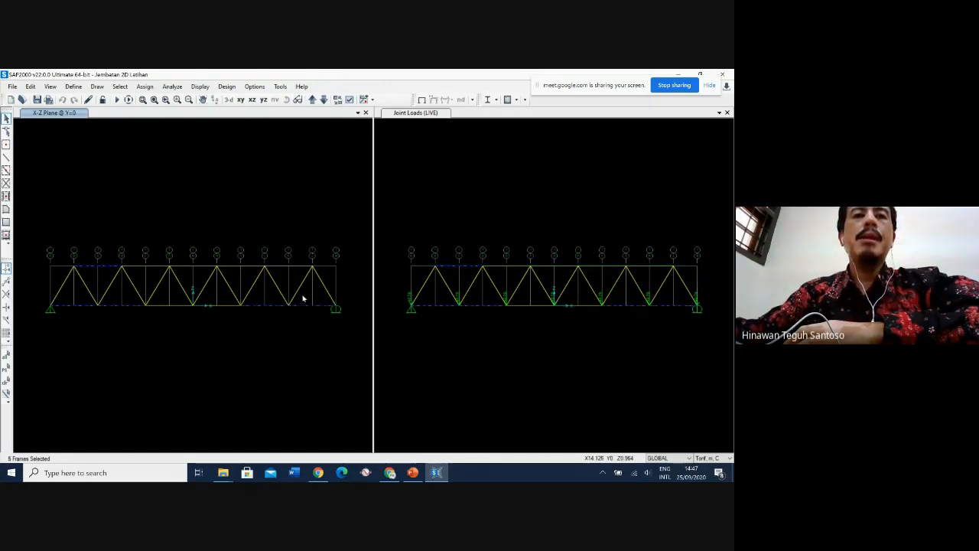
left_click(288, 265)
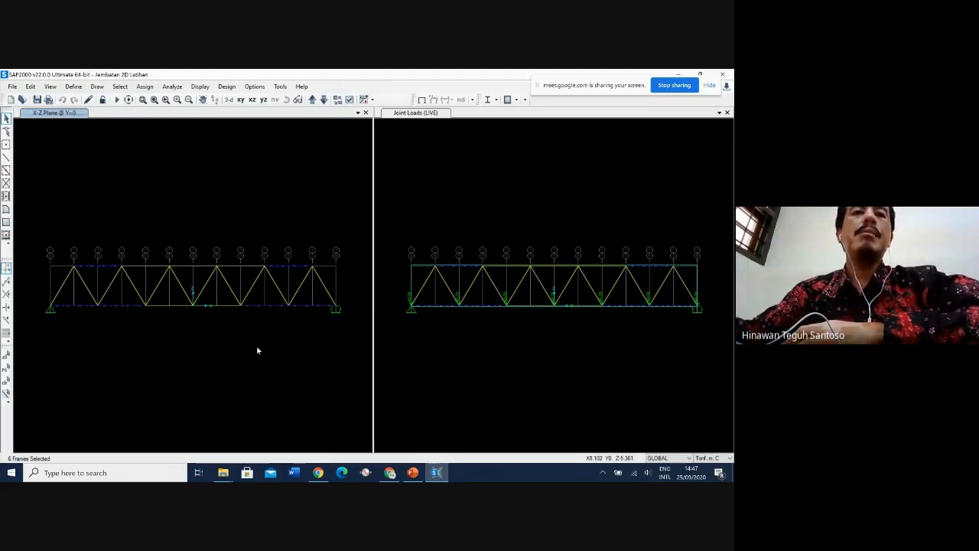
- Start assigning the selected chords to a group and define a new group named CHORD-TEPI with the default group uses
left_click(145, 86)
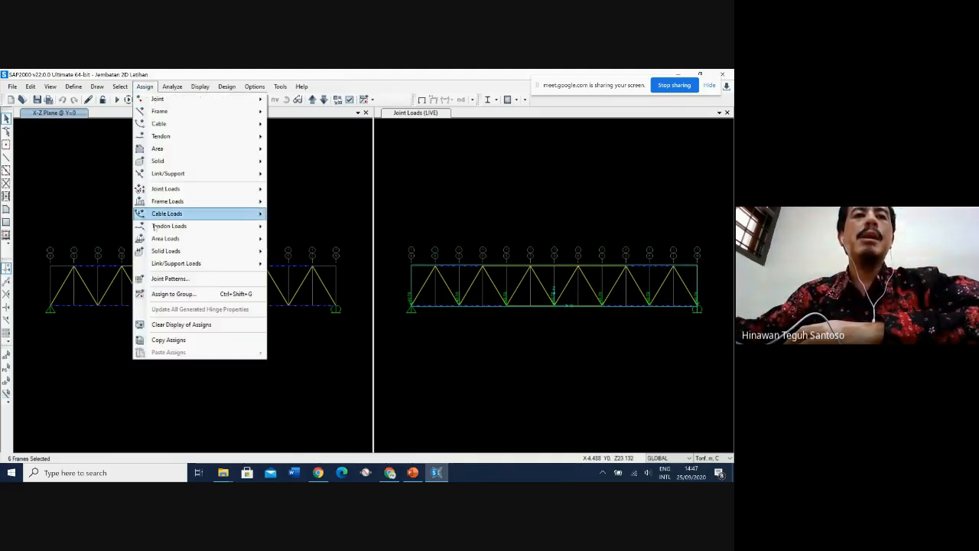
left_click(176, 296)
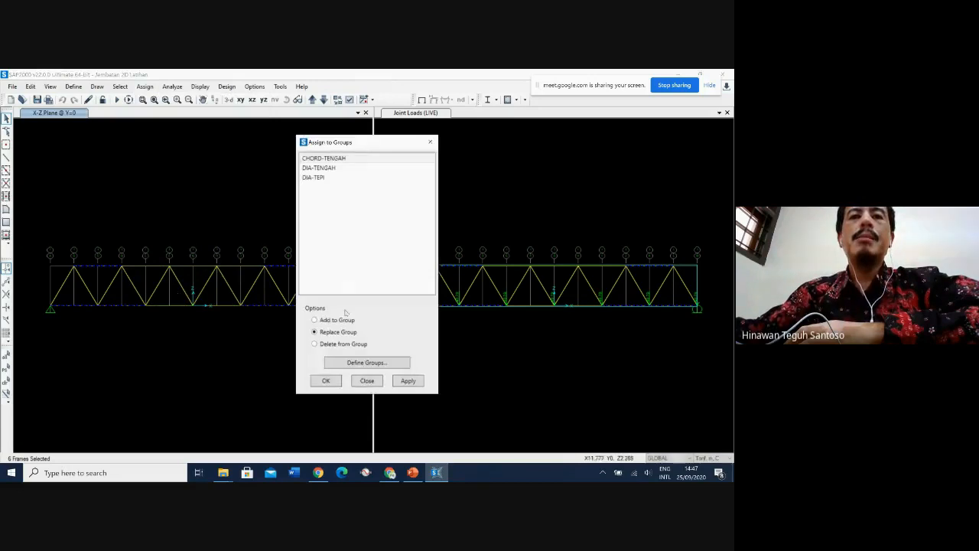
left_click(366, 359)
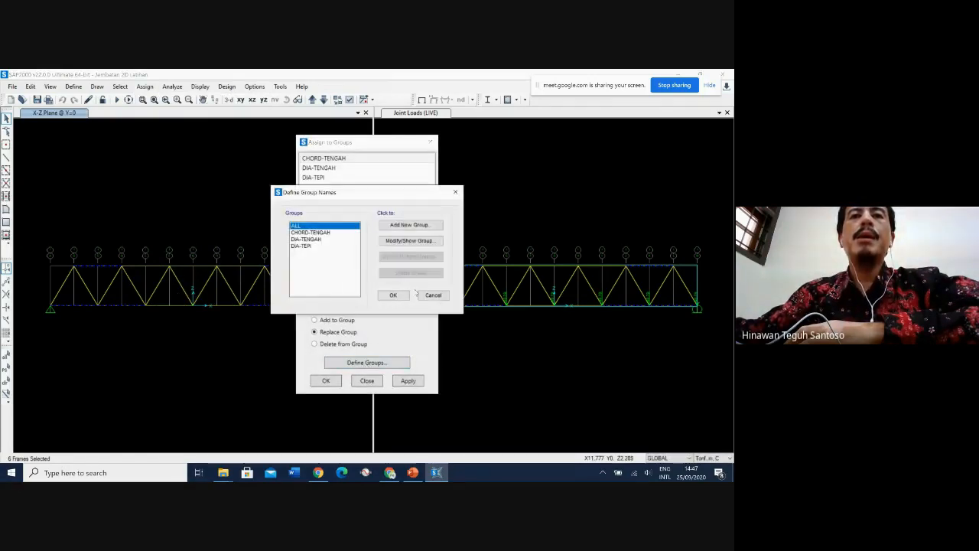
left_click(421, 226)
left_click_drag(428, 198, 345, 197)
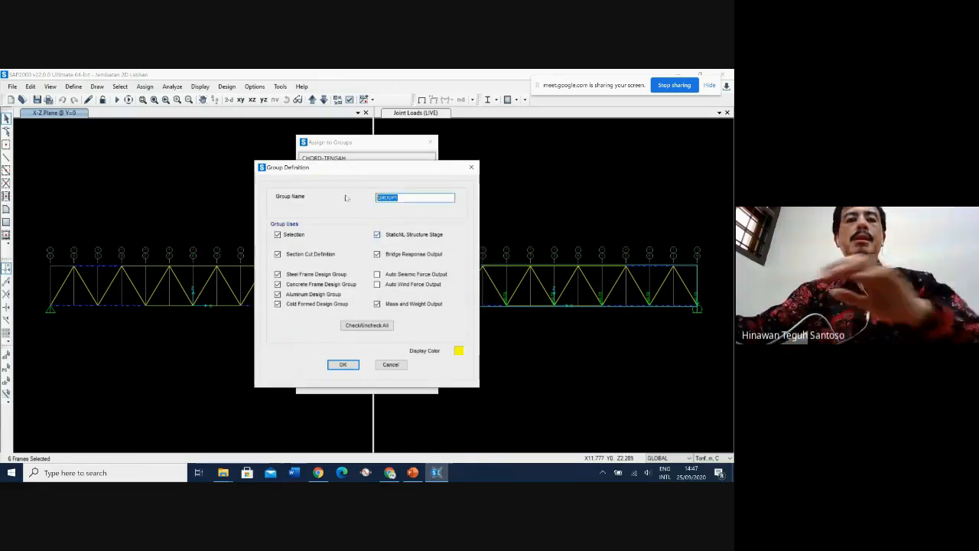
type("CHO")
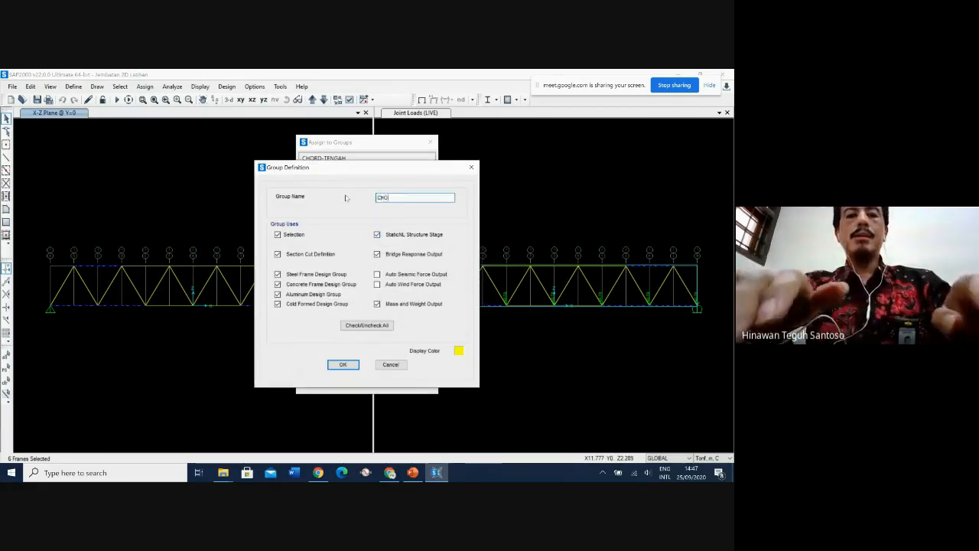
type("RD")
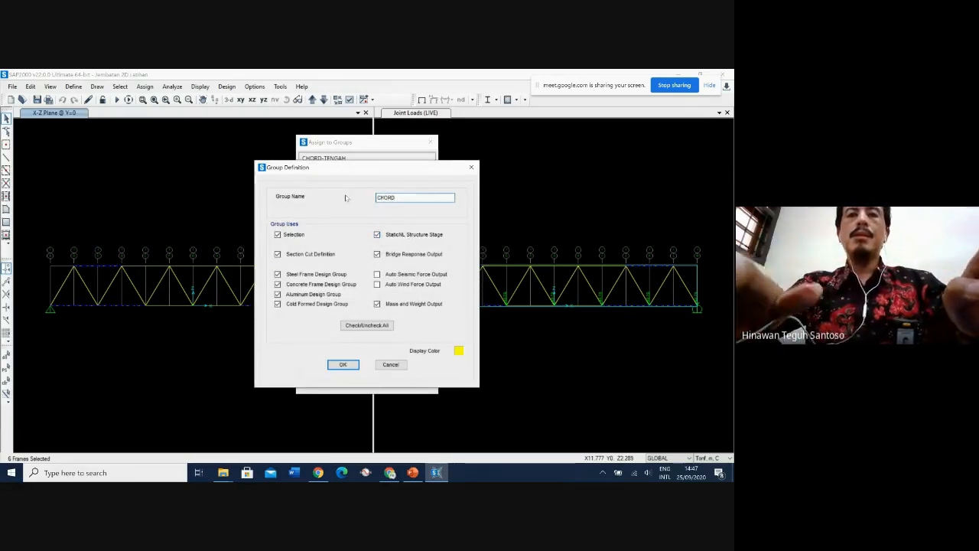
type("-TEN")
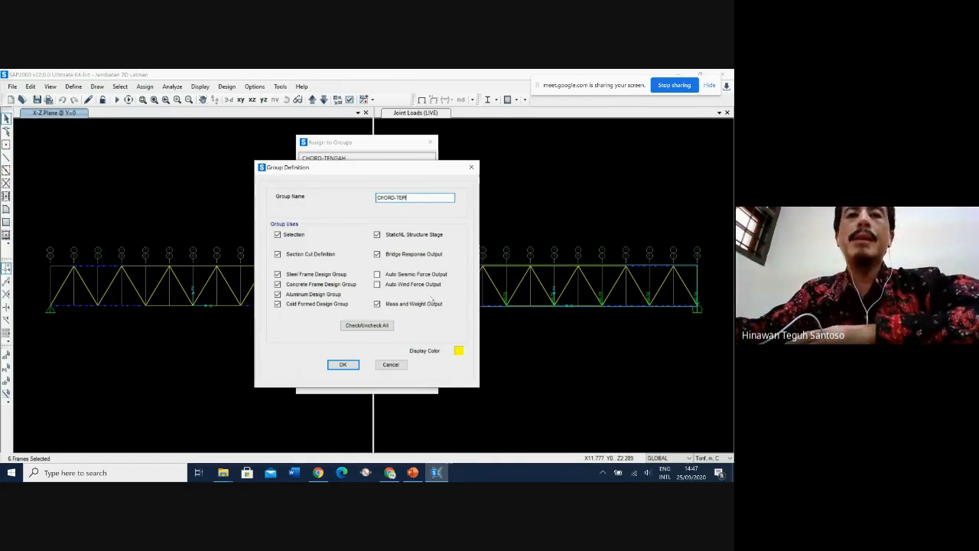
left_click(343, 364)
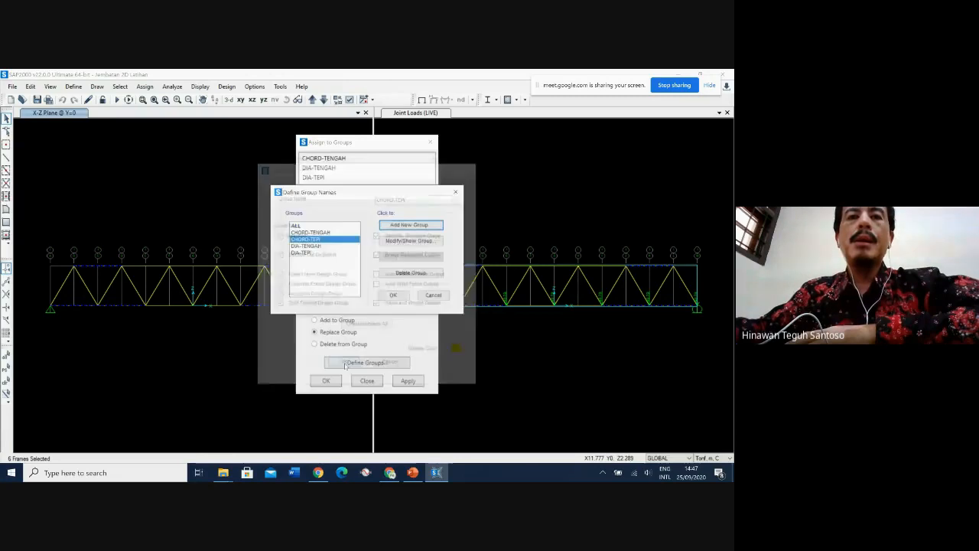
left_click(393, 295)
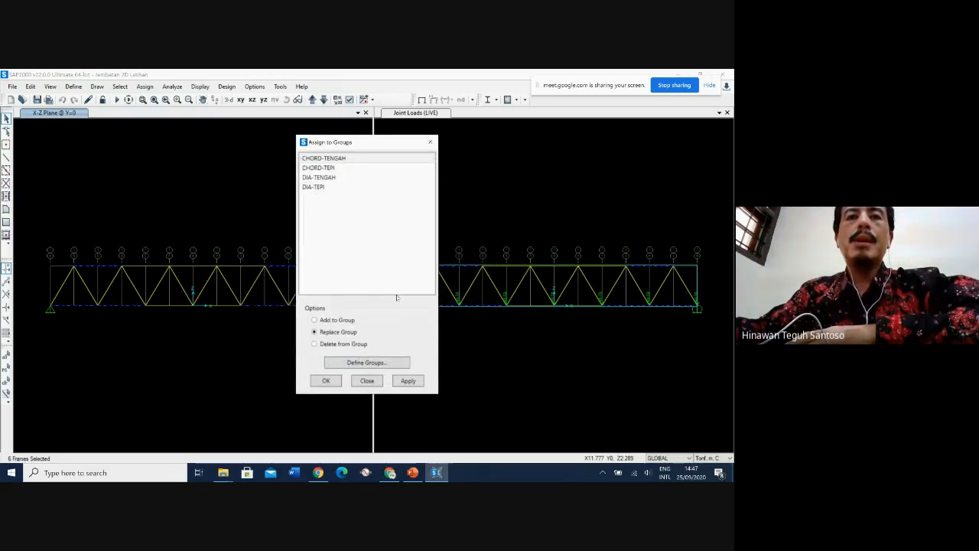
- Assign the six selected outer chord members to the CHORD-TEPI group with the Replace Group option
left_click(334, 168)
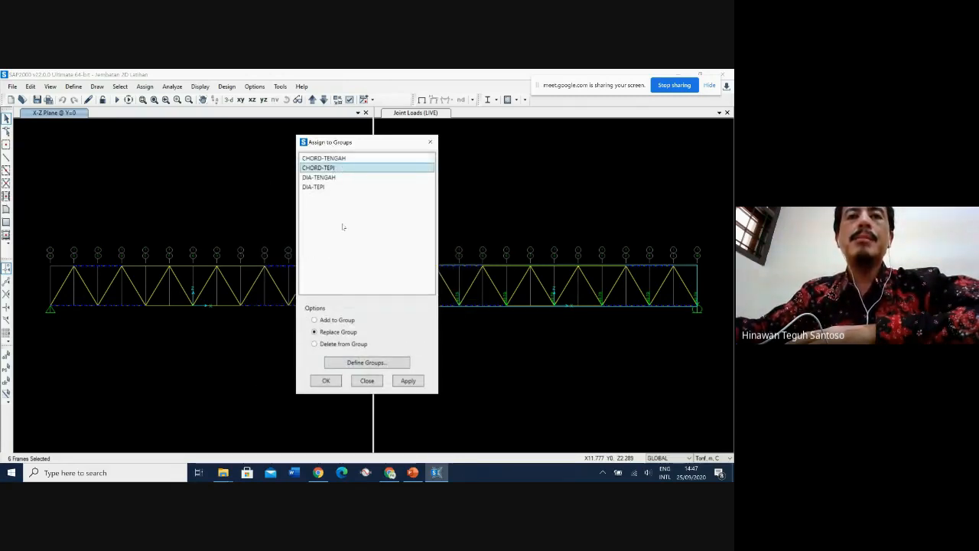
left_click(409, 380)
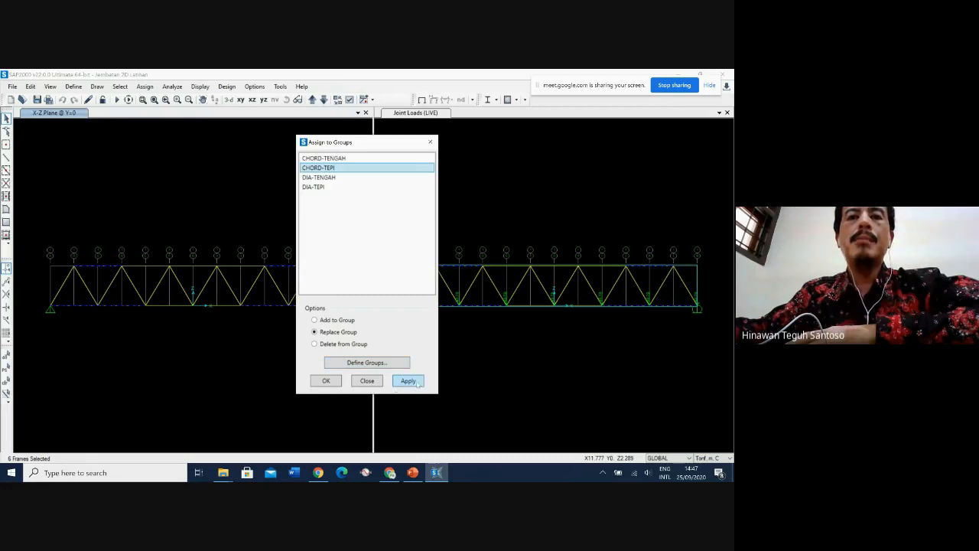
left_click(325, 381)
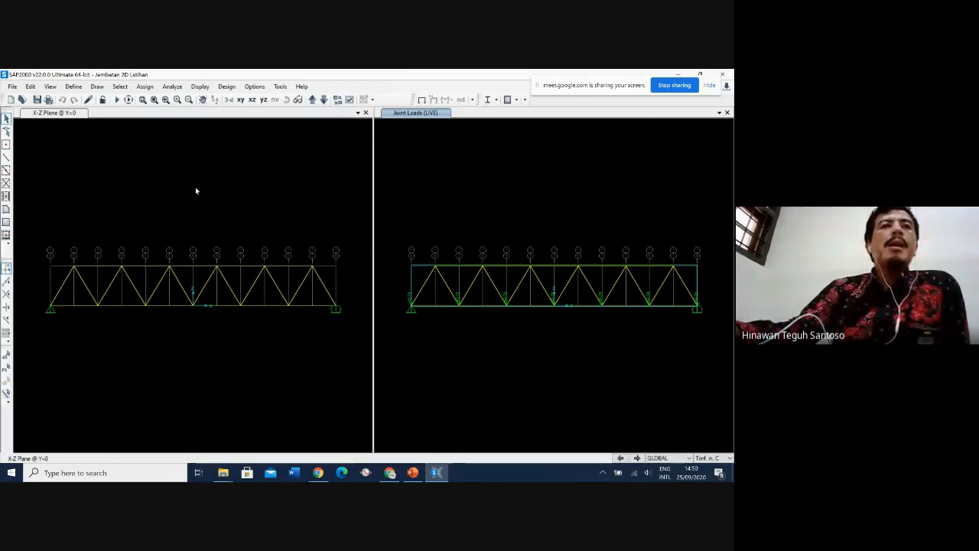
- Open the frame section properties and start importing a steel I/Wide Flange section from the section library
left_click(79, 89)
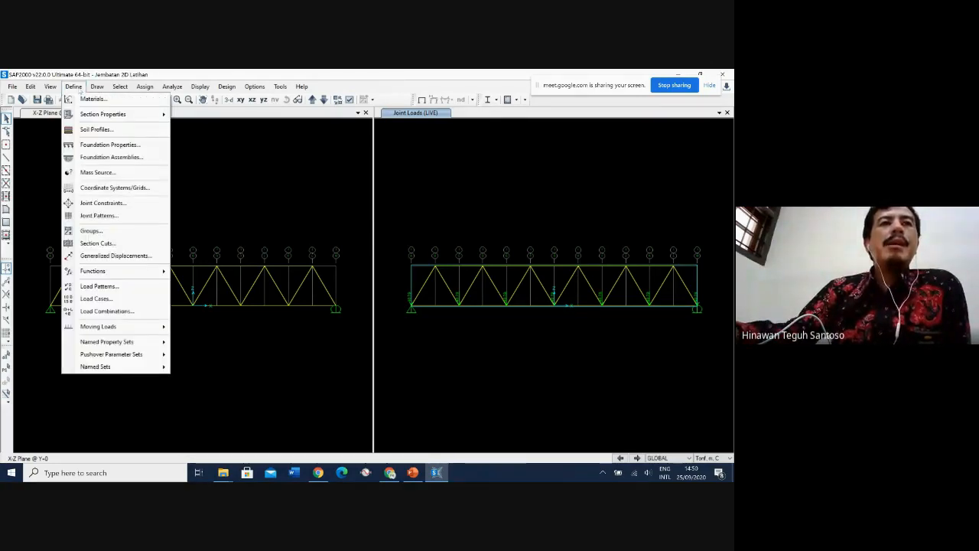
mouse_move(154, 114)
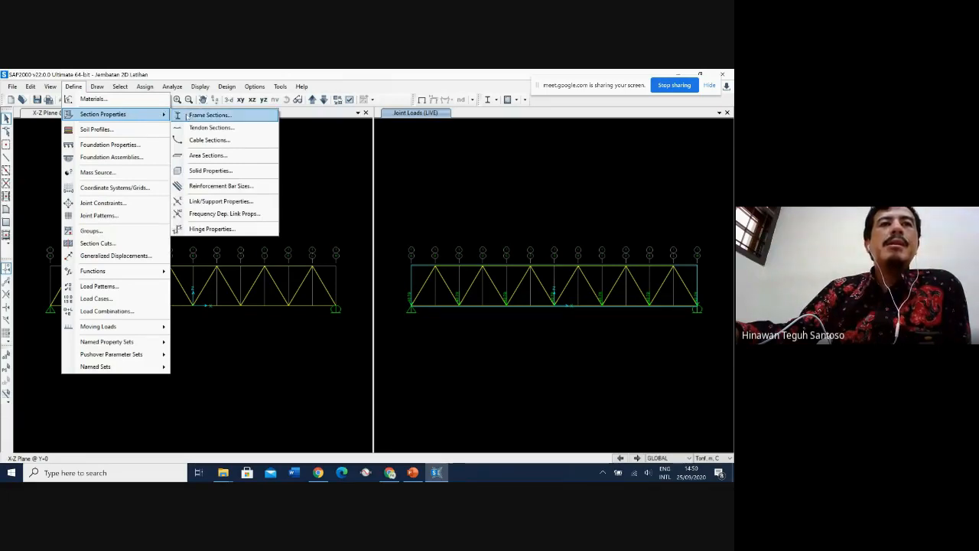
left_click(261, 117)
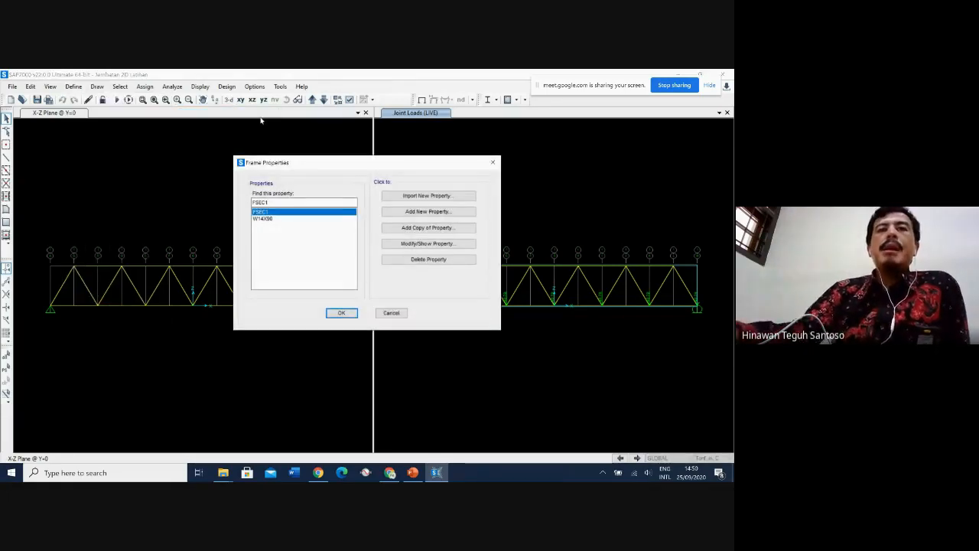
left_click(275, 219)
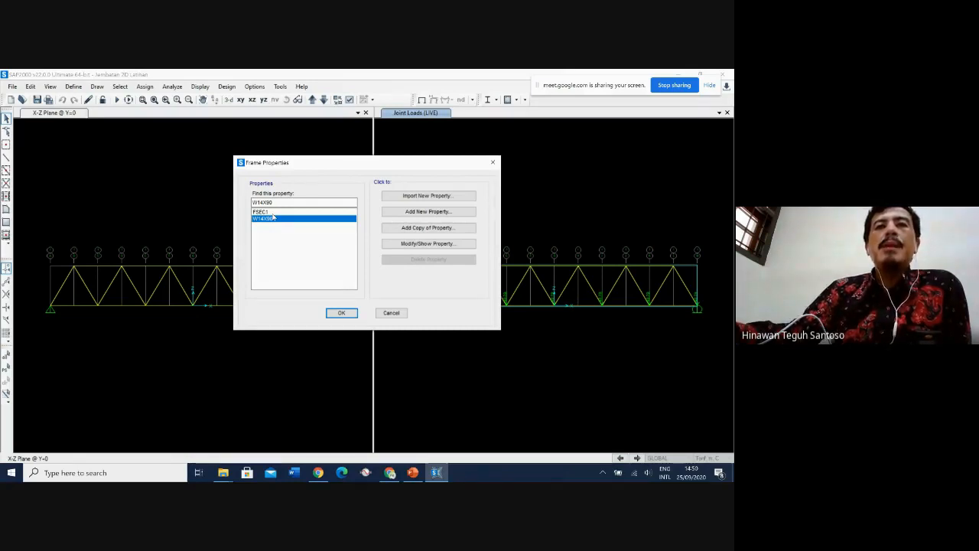
left_click(428, 196)
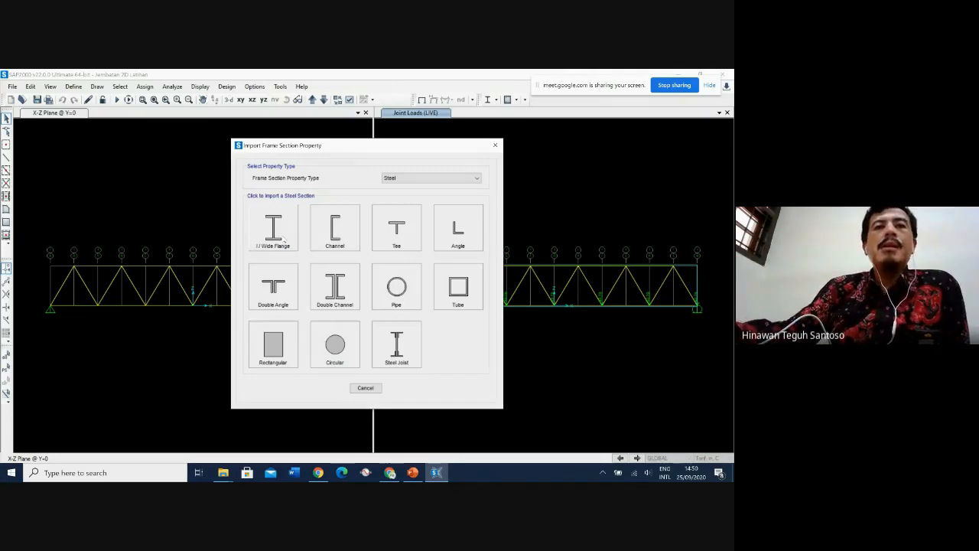
left_click(283, 237)
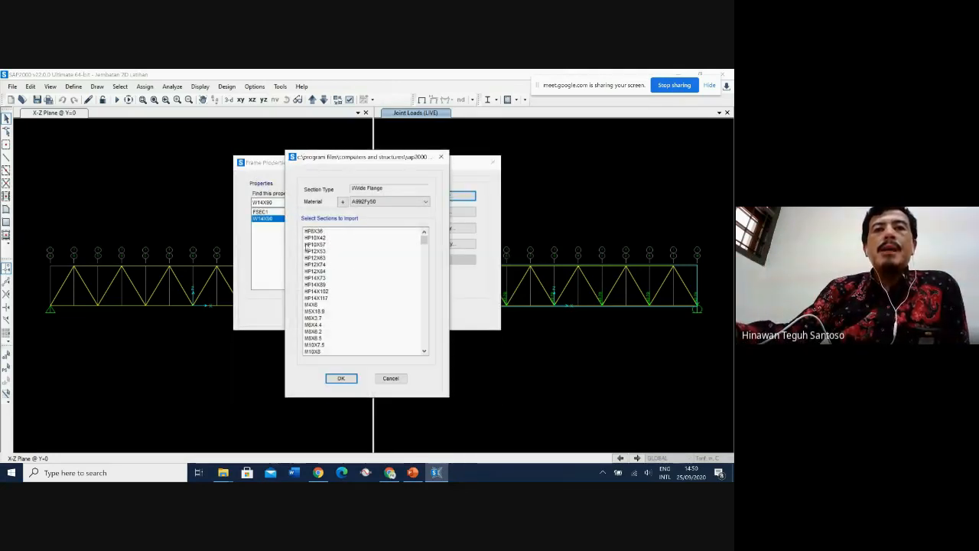
- Import the W14X120 wide flange section with material A36 into the frame properties
scroll(337, 287, "down", 15)
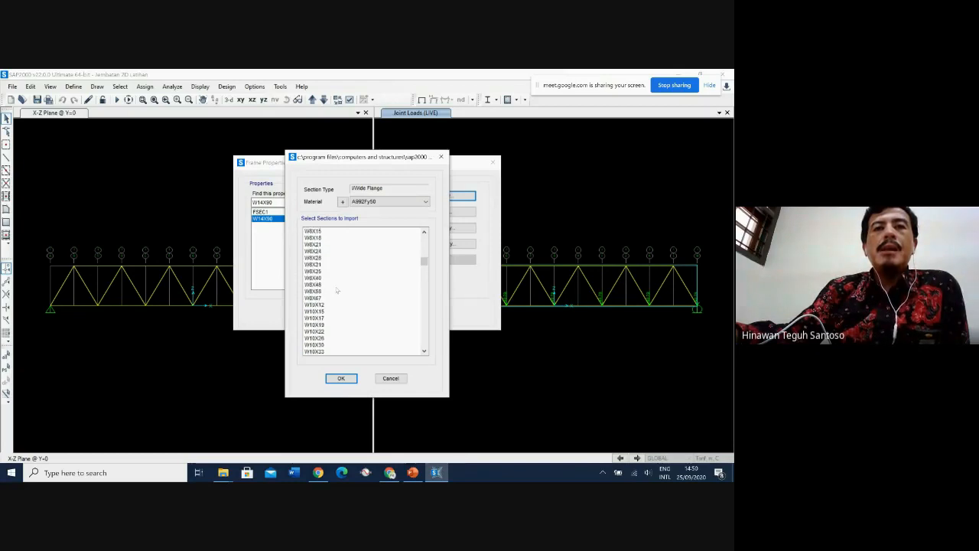
scroll(337, 290, "down", 15)
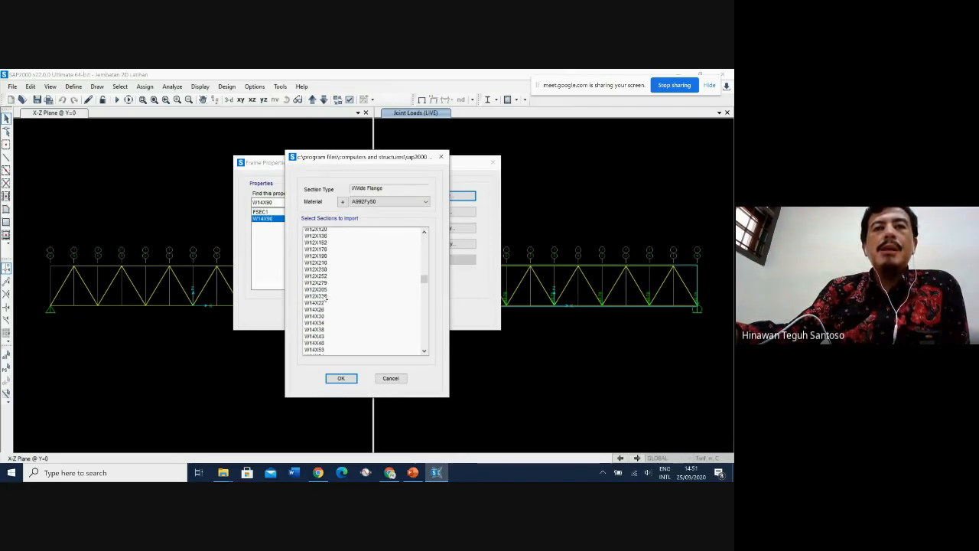
scroll(326, 298, "down", 1)
scroll(323, 338, "down", 1)
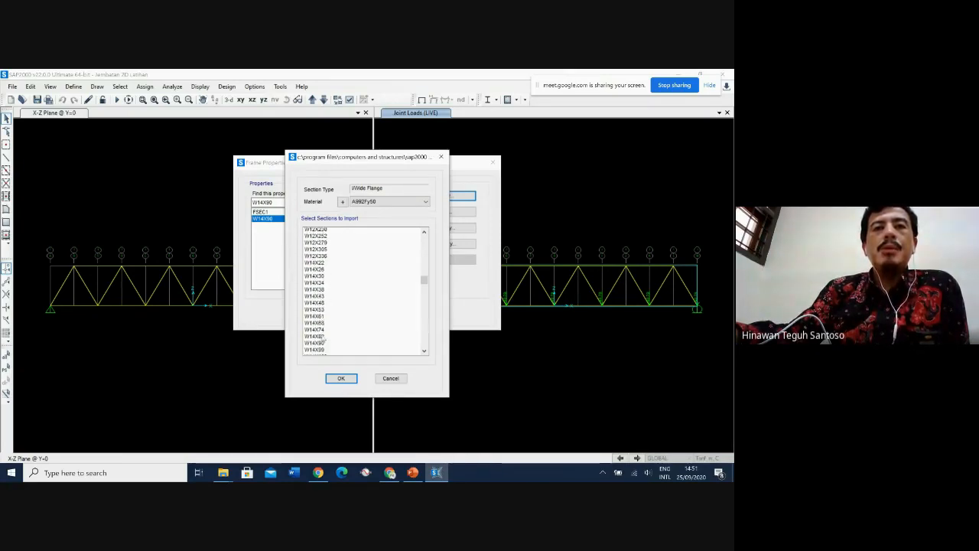
scroll(325, 339, "down", 1)
left_click(322, 318)
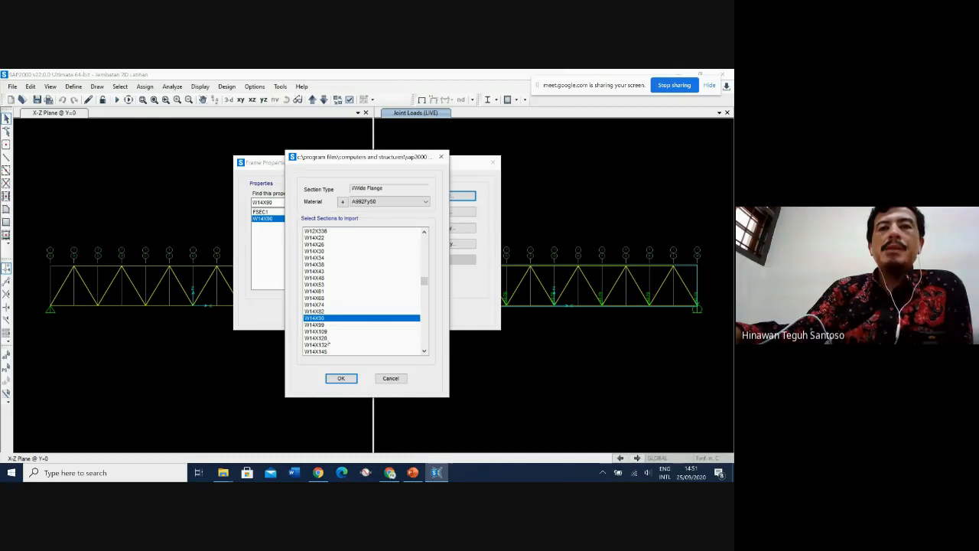
left_click(331, 339)
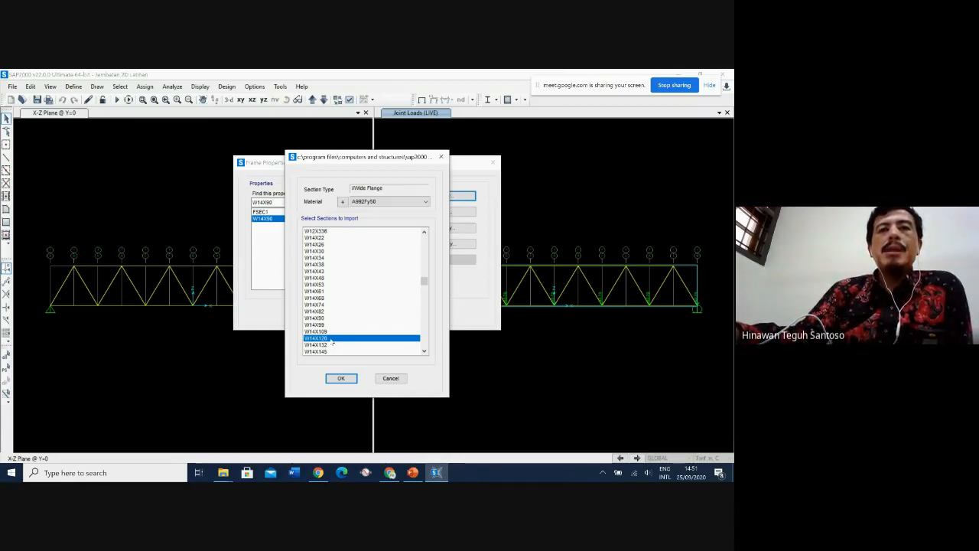
left_click(396, 202)
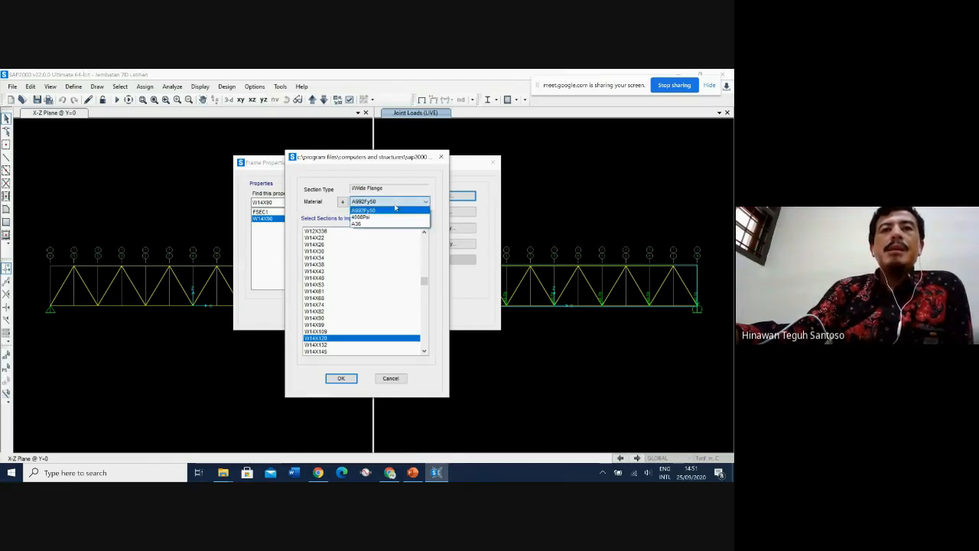
left_click(378, 223)
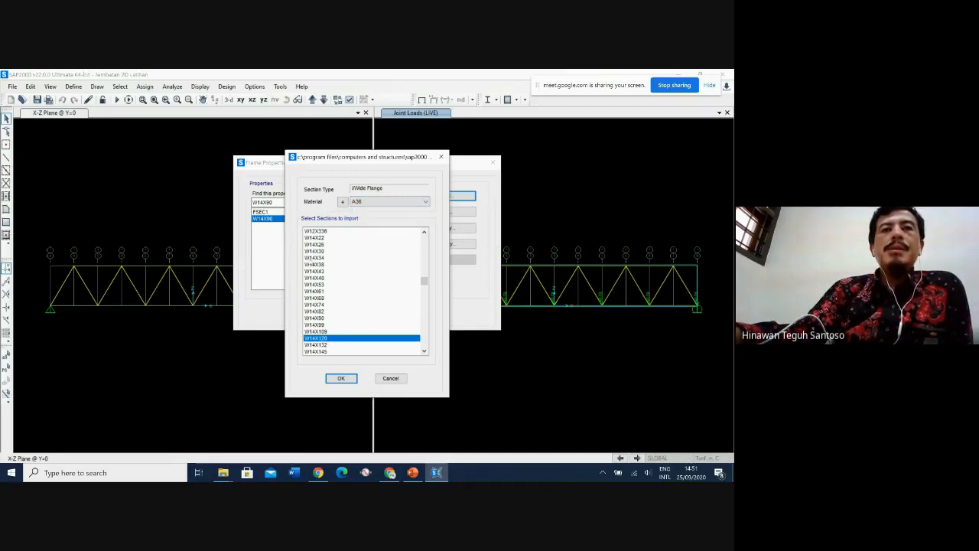
left_click(341, 379)
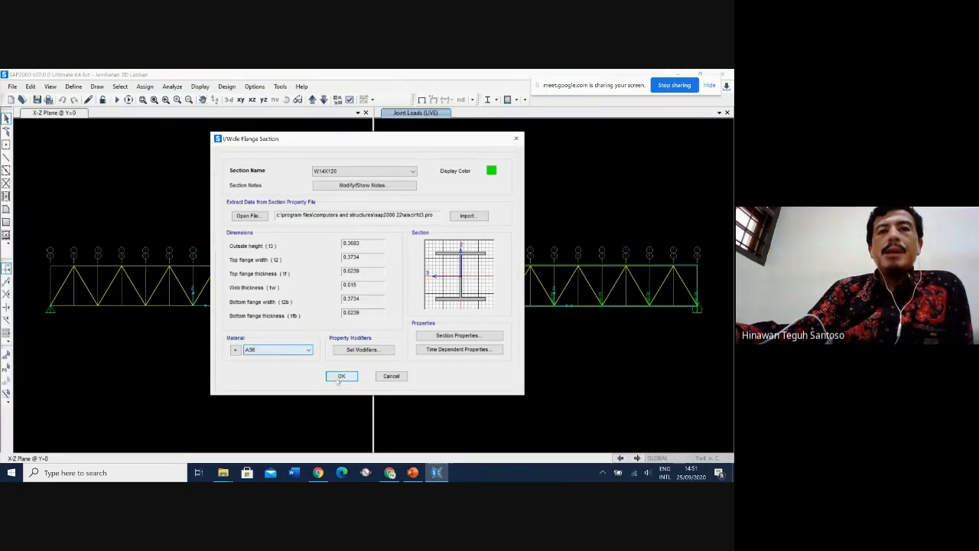
left_click(349, 376)
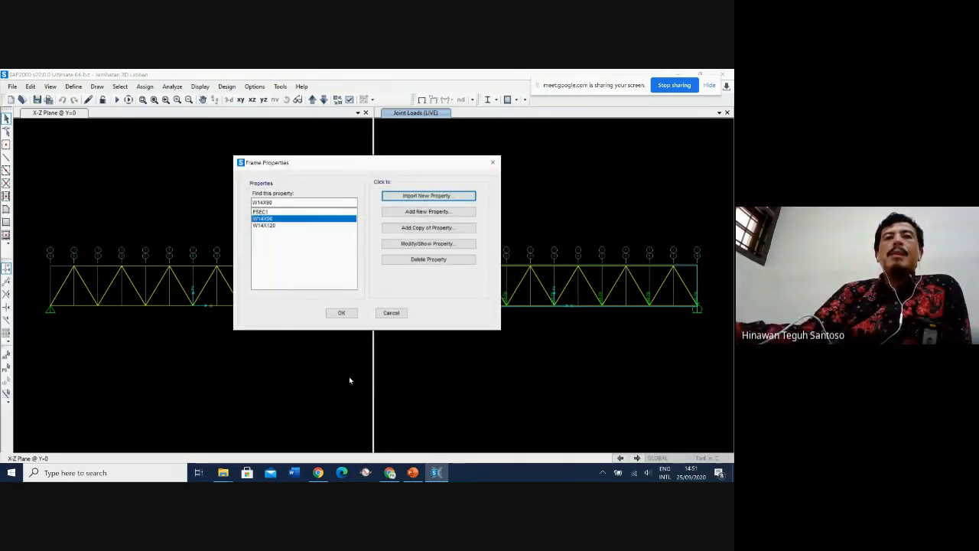
- Start importing another steel I/Wide Flange section in addition to W14X90 and W14X120
left_click(272, 226)
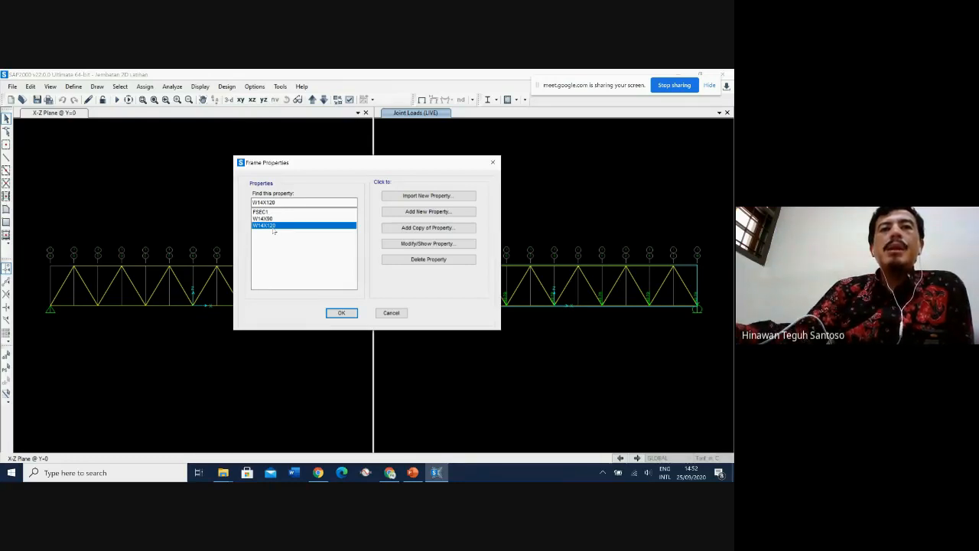
left_click(270, 219)
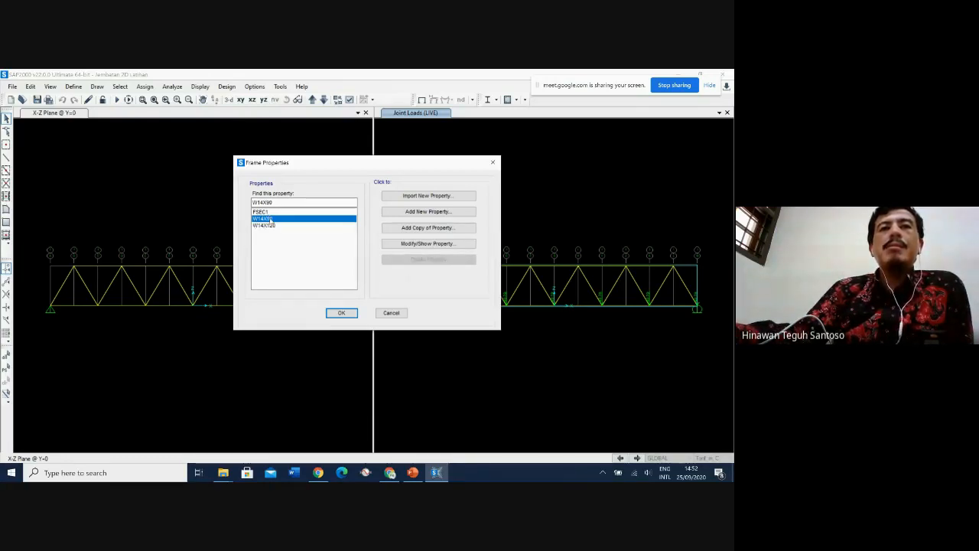
left_click(464, 198)
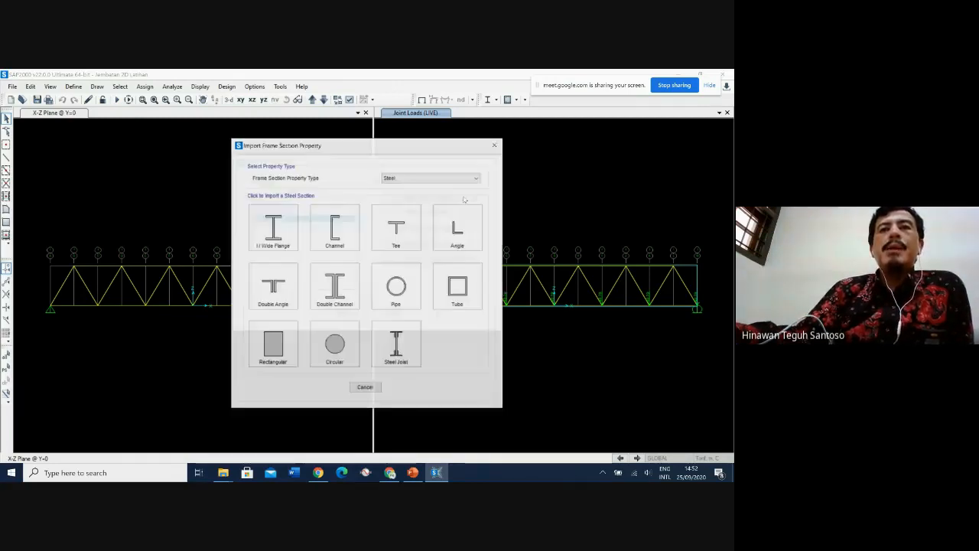
left_click(278, 227)
- Import the W14X68 wide flange section with material A36 and accept the frame properties list
scroll(325, 285, "down", 15)
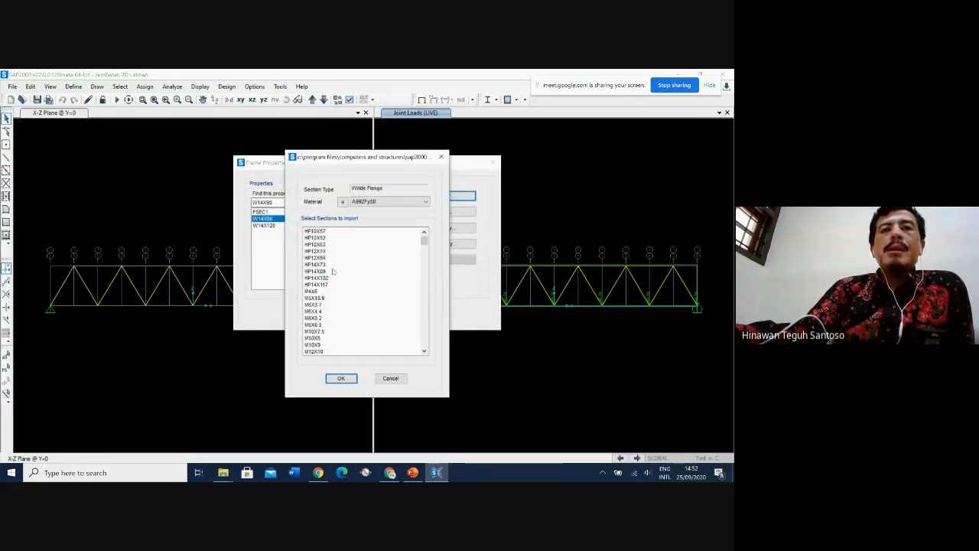
scroll(327, 285, "down", 14)
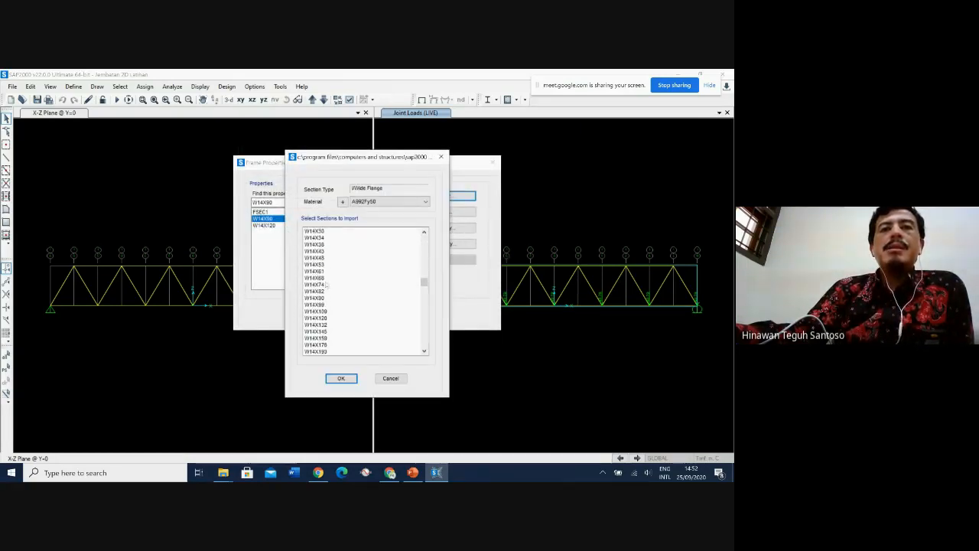
scroll(326, 290, "up", 4)
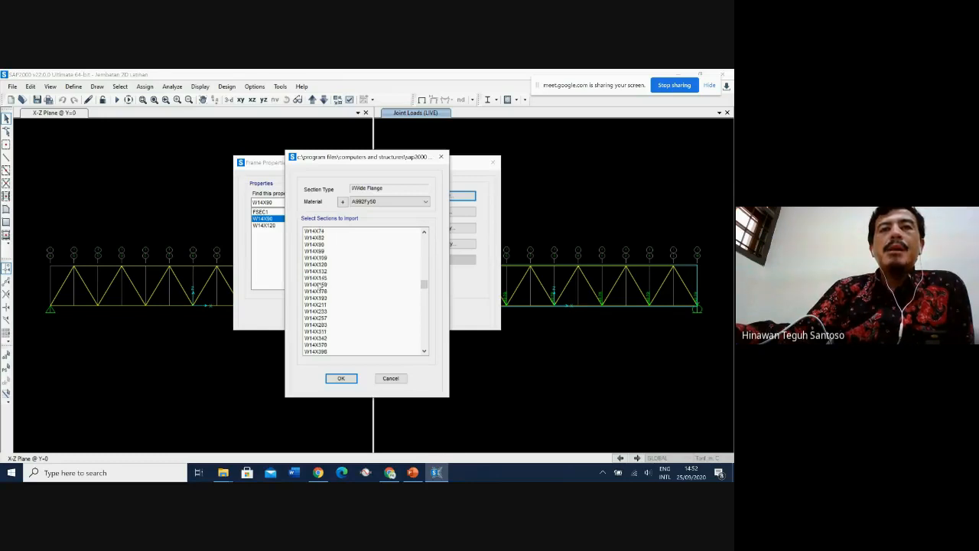
left_click(323, 278)
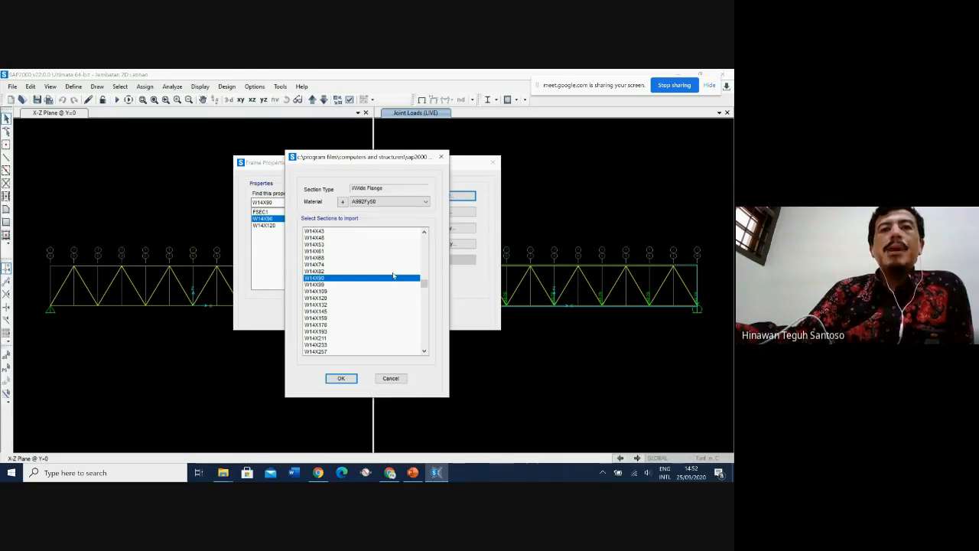
scroll(345, 270, "up", 1)
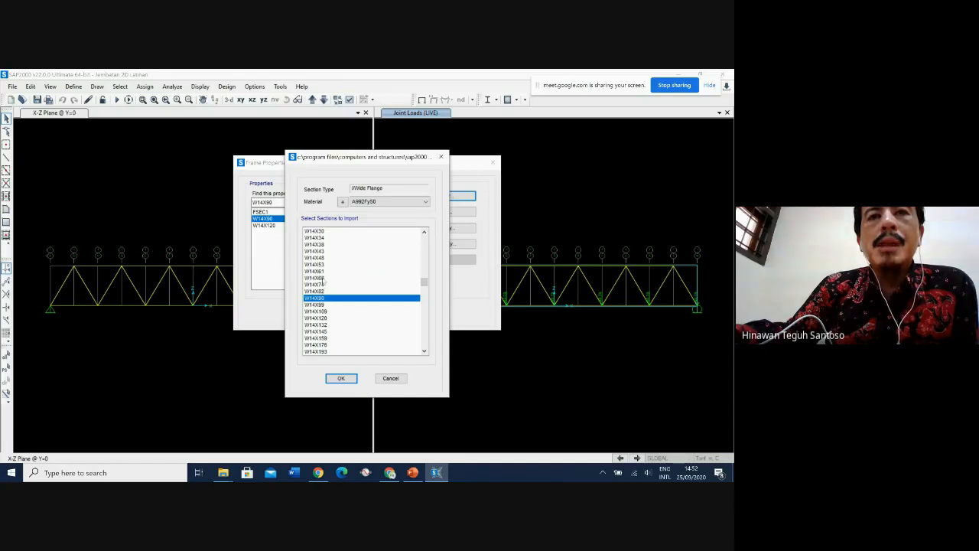
left_click(322, 279)
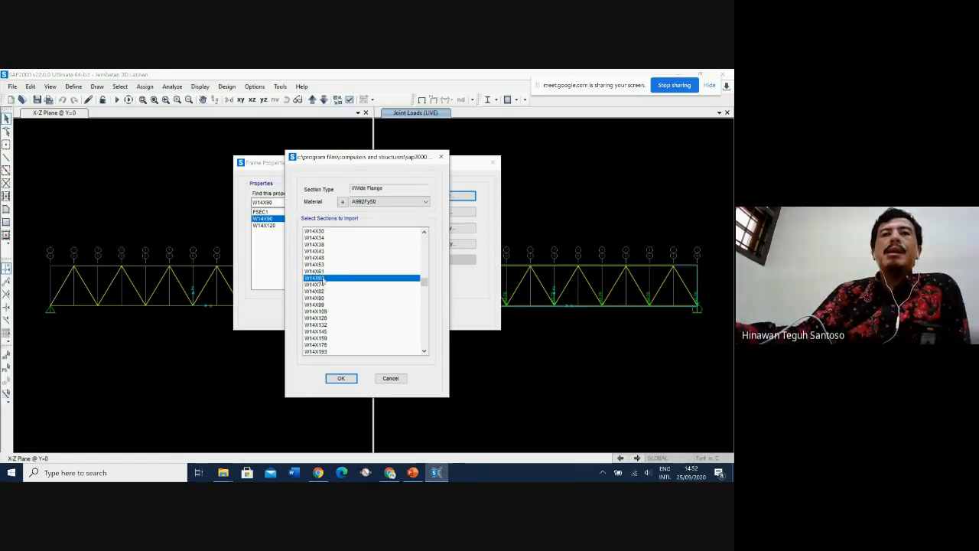
left_click(393, 201)
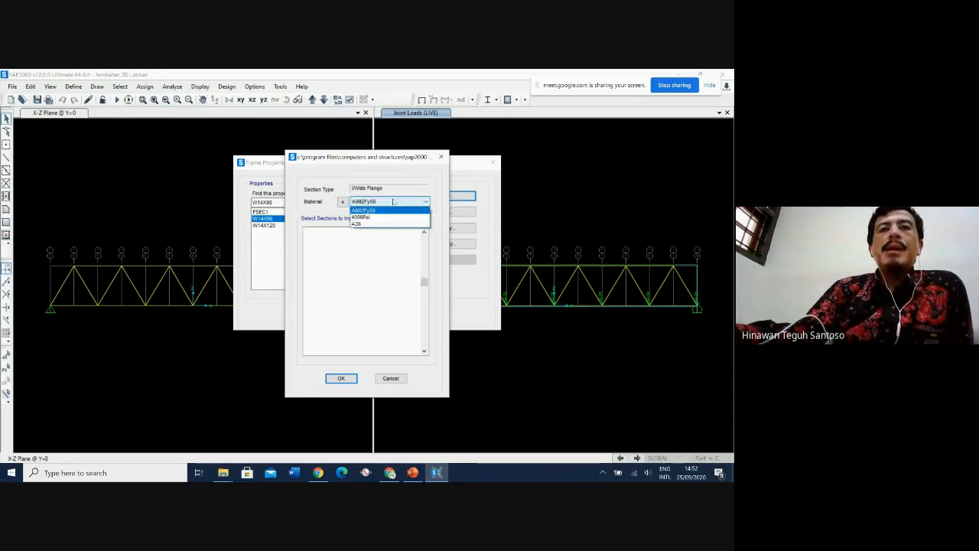
left_click(374, 223)
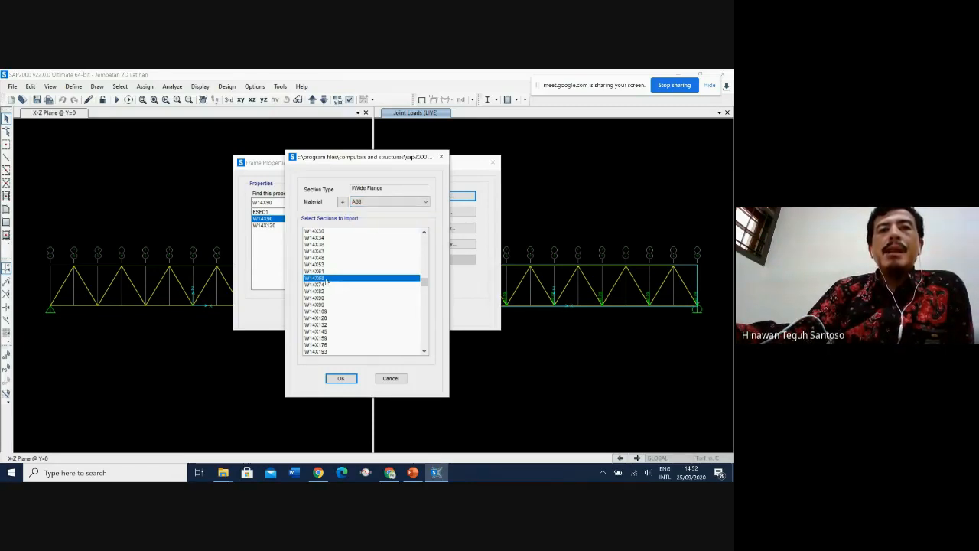
left_click(341, 378)
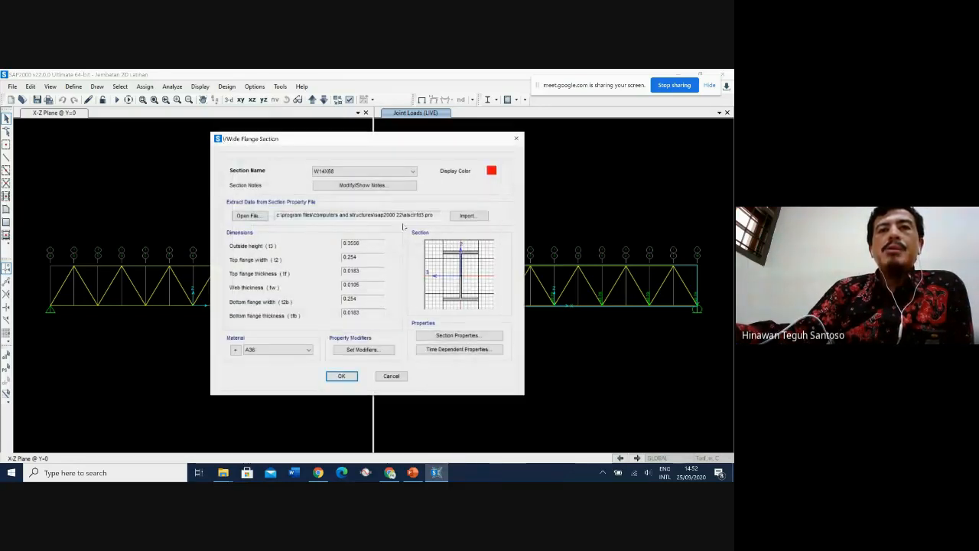
left_click(342, 376)
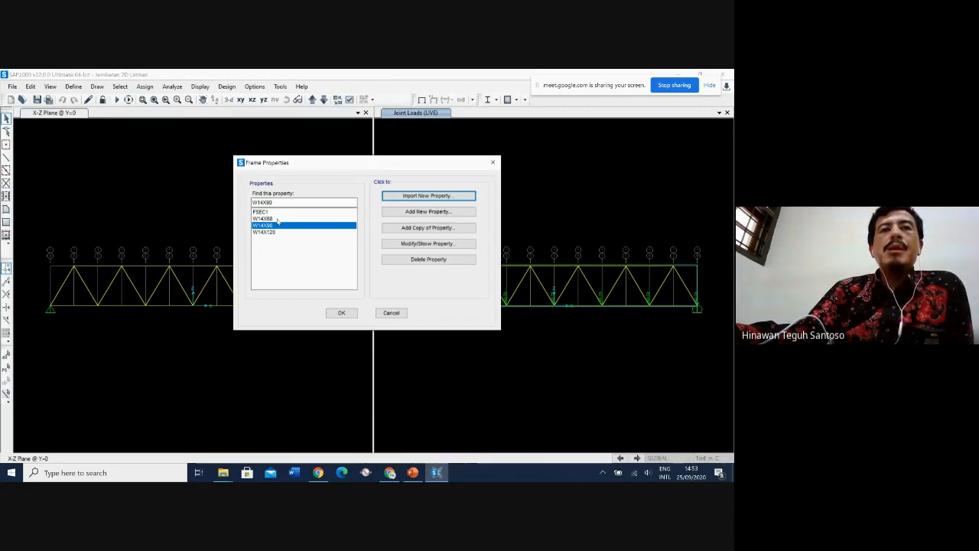
left_click(344, 312)
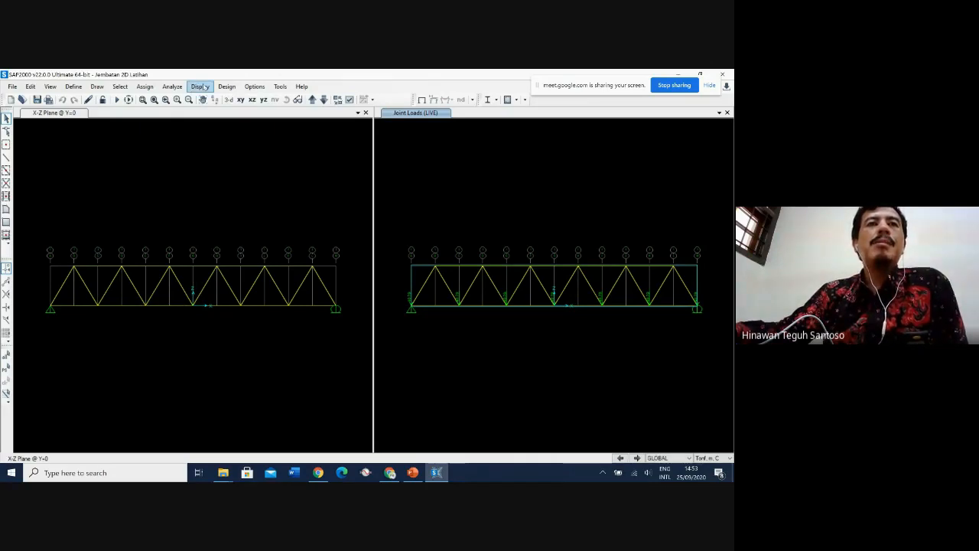
- Select the truss's middle chord members using the CHORD-TENGAH group
left_click(123, 88)
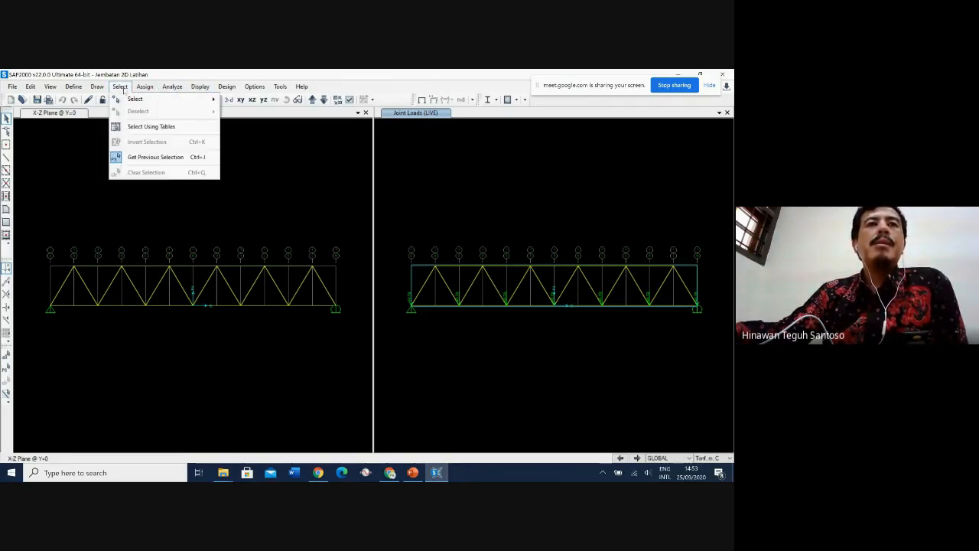
mouse_move(176, 100)
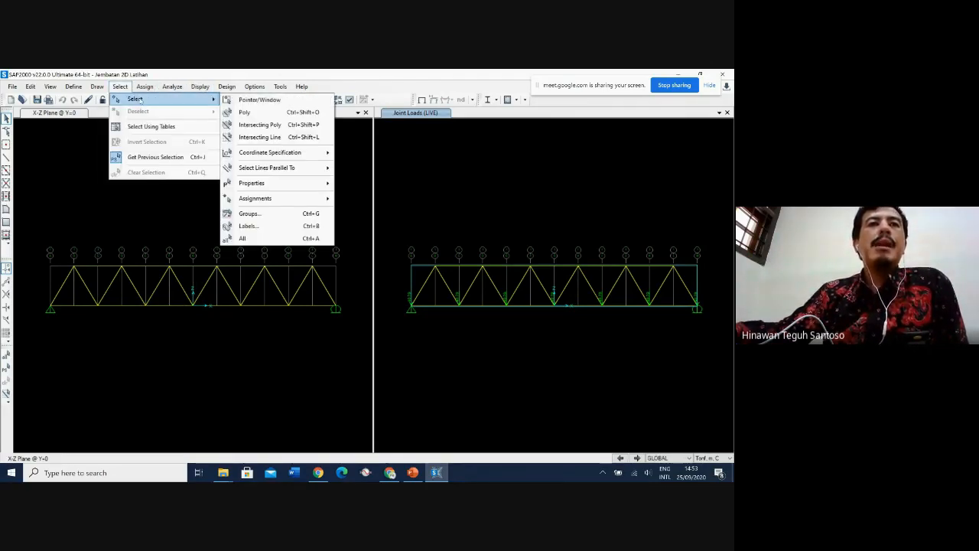
left_click(277, 215)
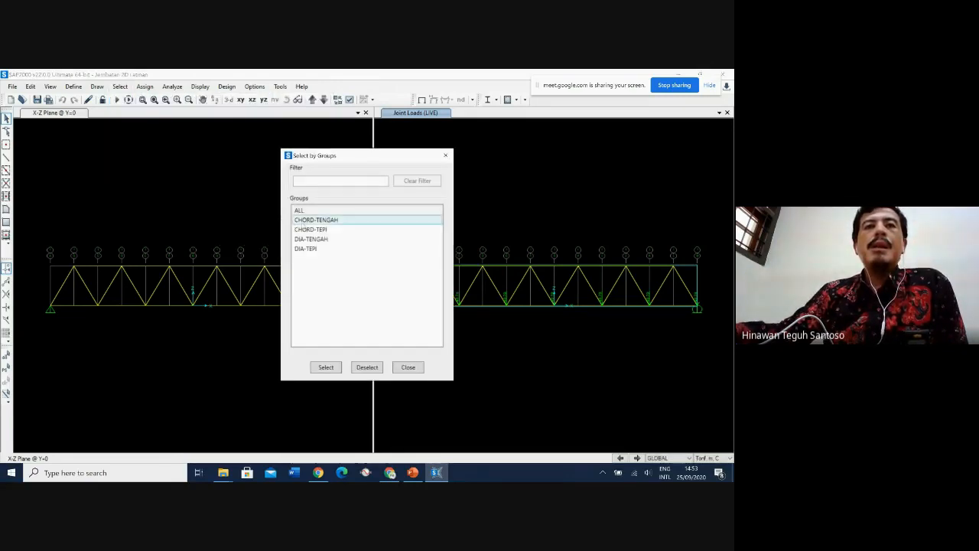
left_click(324, 221)
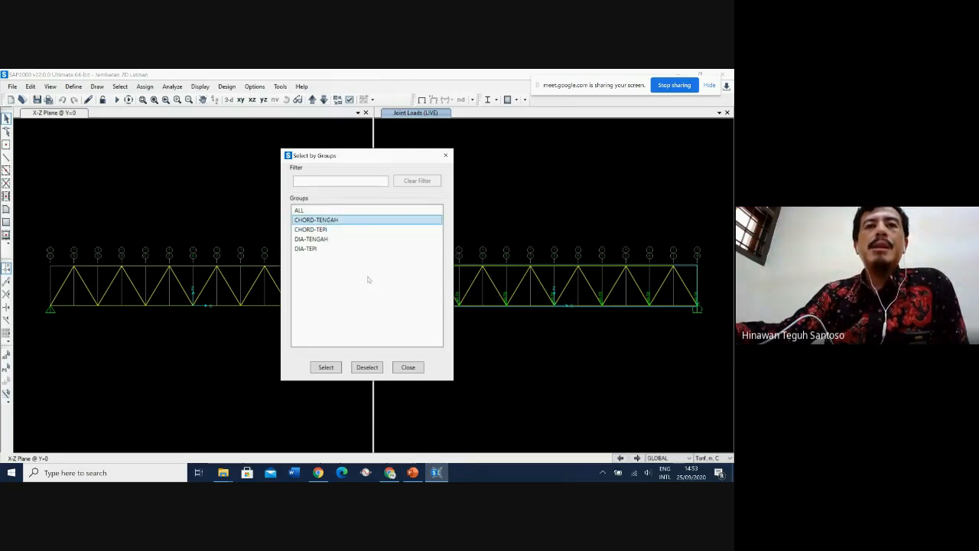
left_click(330, 367)
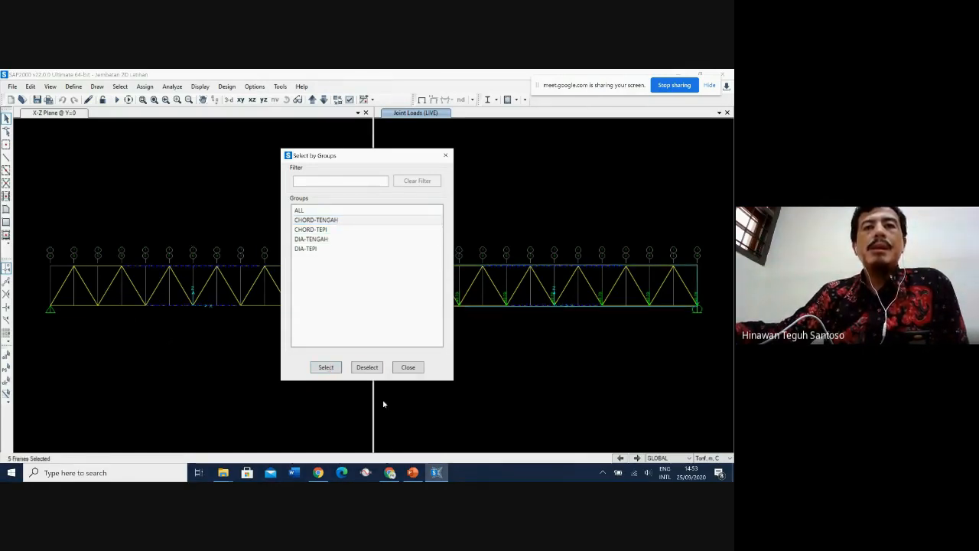
left_click(408, 367)
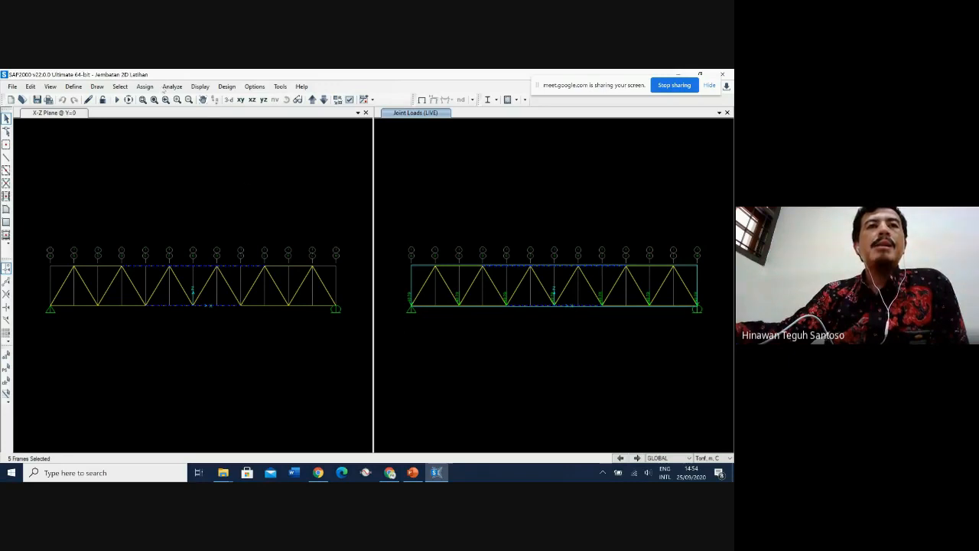
- Assign the W14X120 frame section to the selected middle chord members
left_click(145, 87)
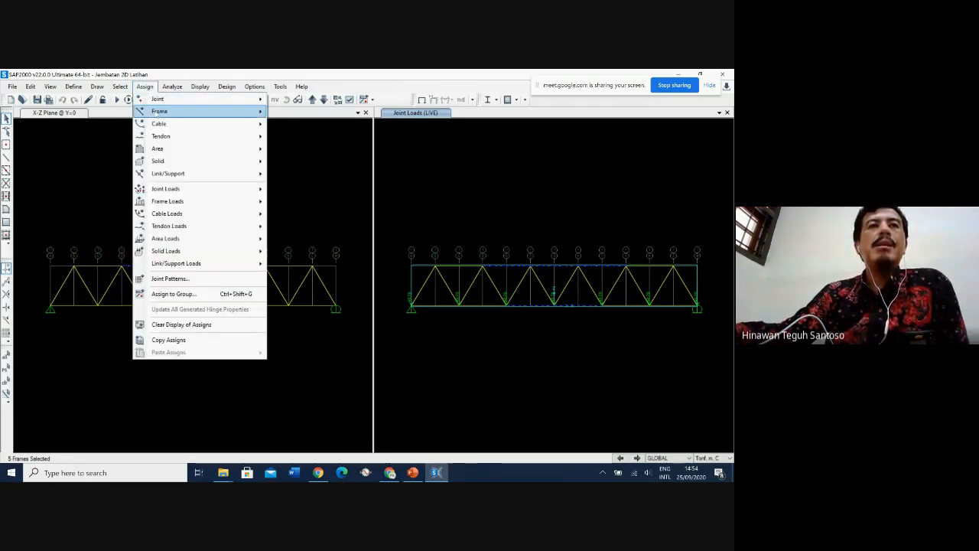
mouse_move(199, 112)
left_click(318, 113)
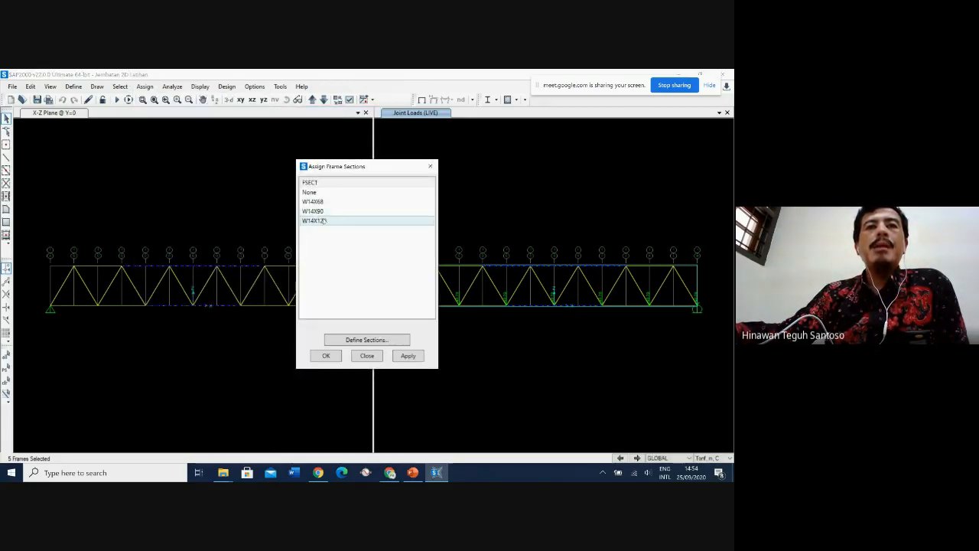
left_click(322, 221)
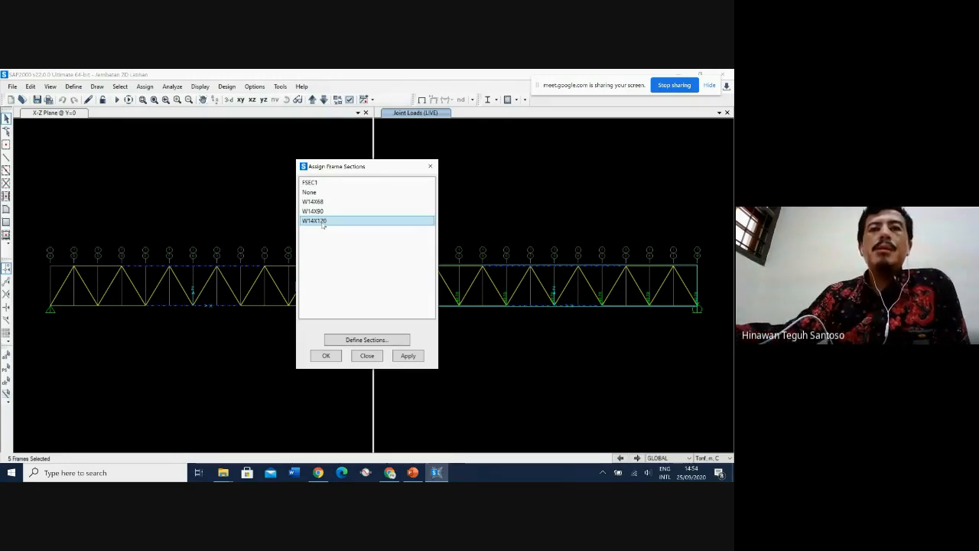
left_click(421, 357)
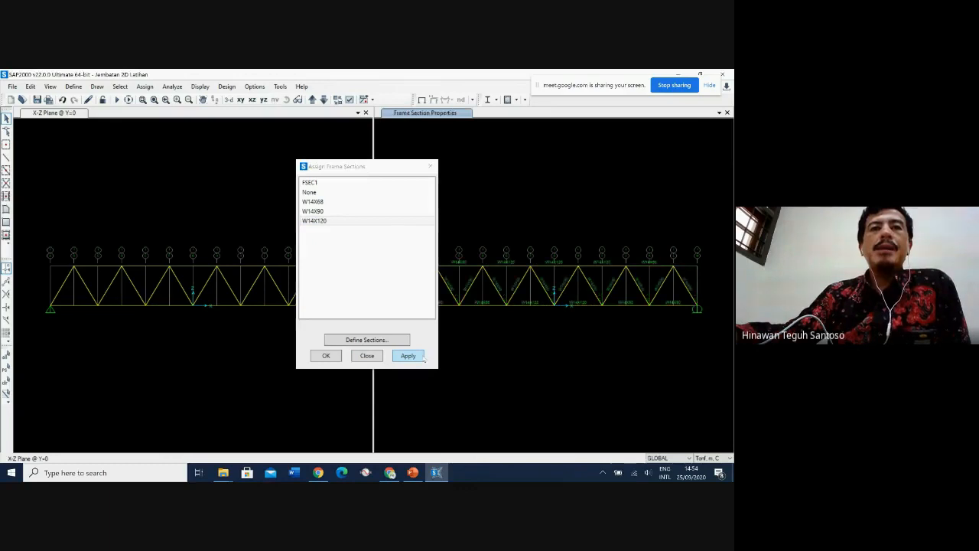
left_click(329, 357)
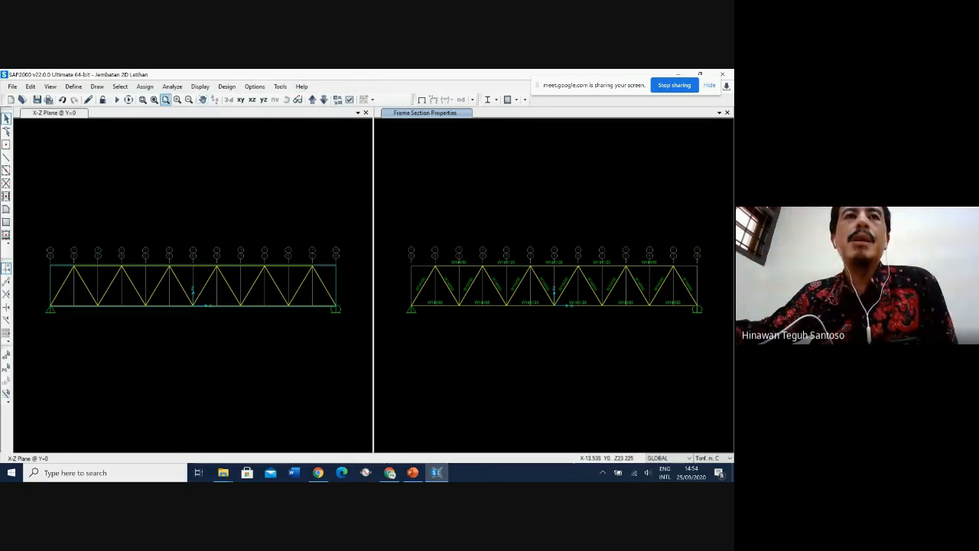
- Select the truss's middle diagonals in the X-Z plane view using the DIA-TENGAH group
left_click(143, 99)
left_click_drag(465, 222, 649, 359)
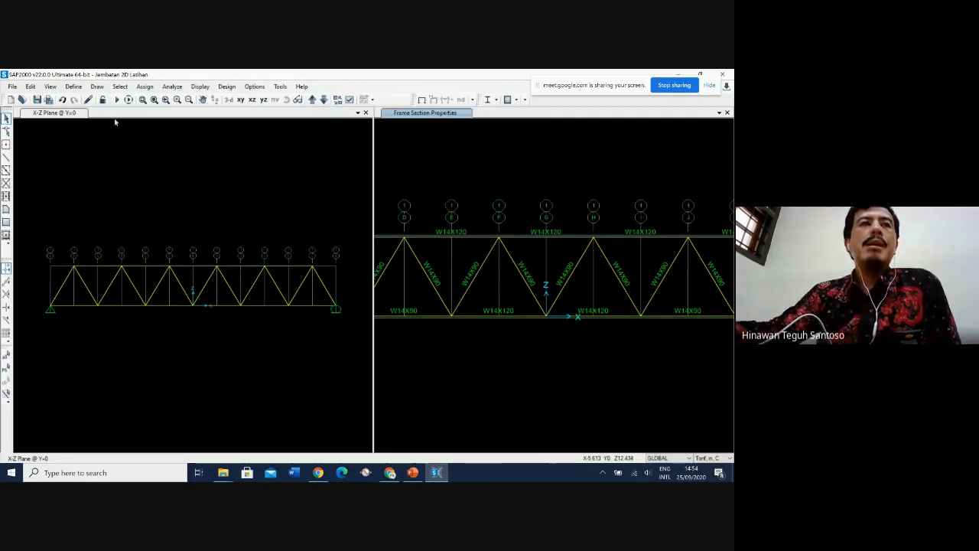
left_click(67, 115)
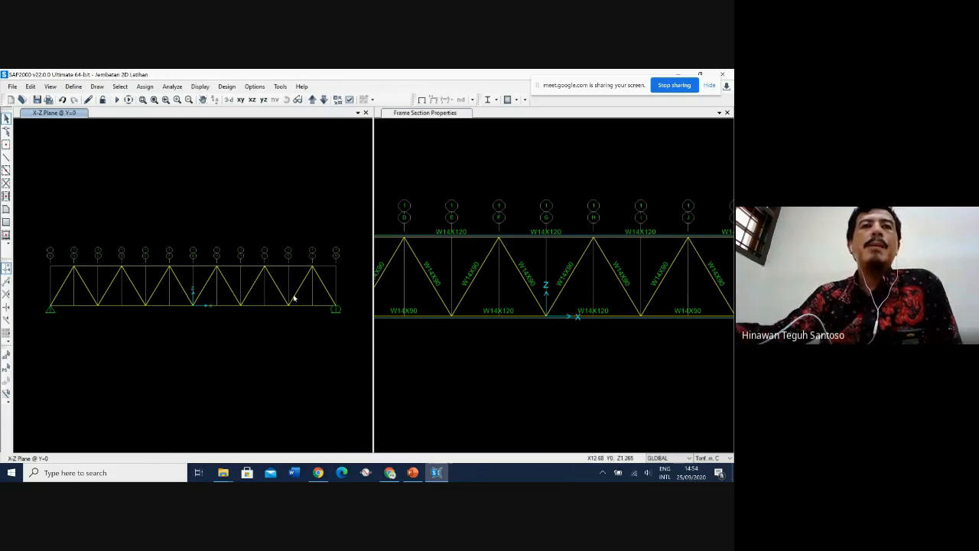
left_click(120, 87)
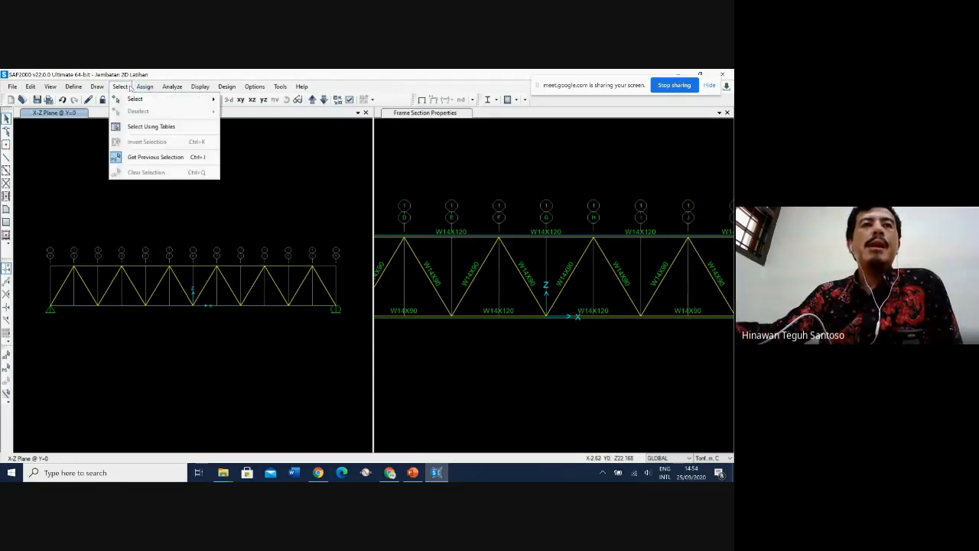
mouse_move(145, 86)
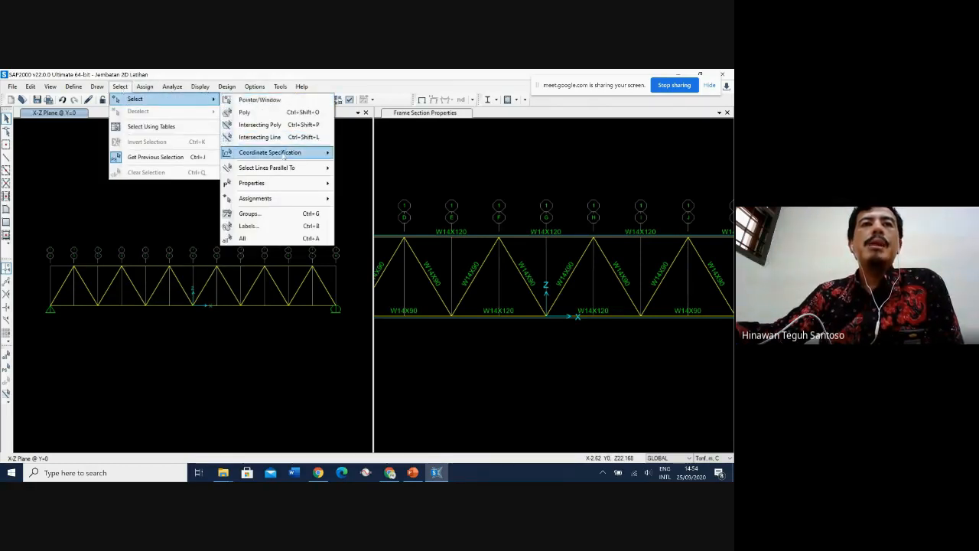
mouse_move(283, 200)
left_click(250, 214)
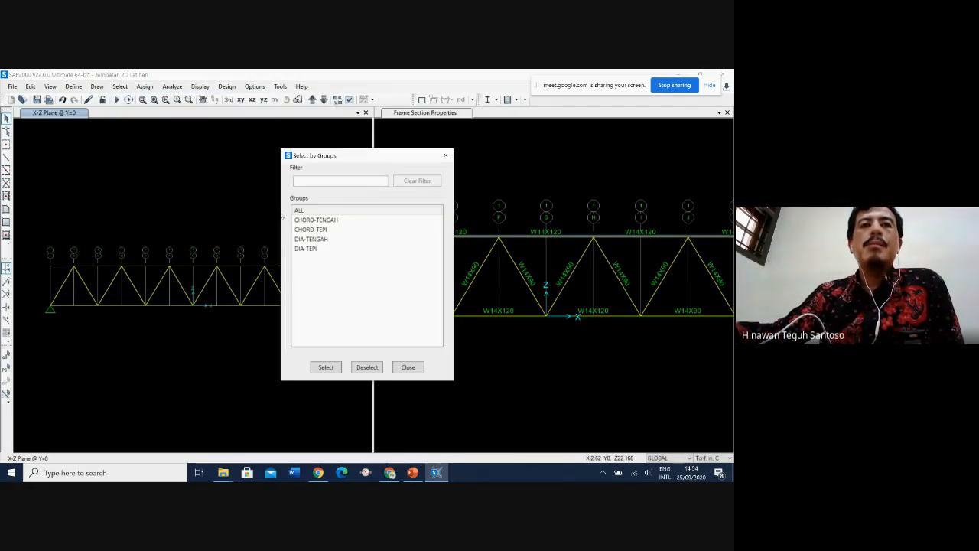
left_click(321, 238)
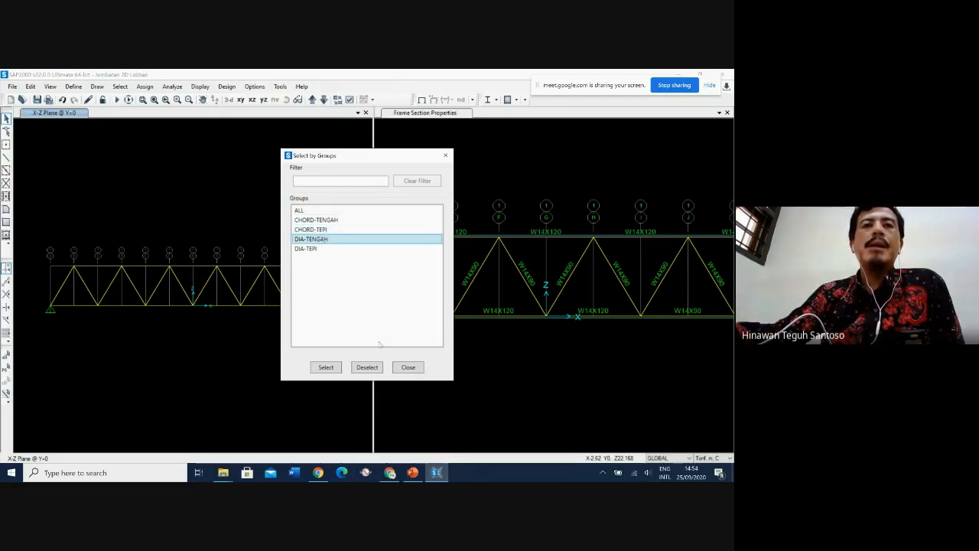
left_click(327, 367)
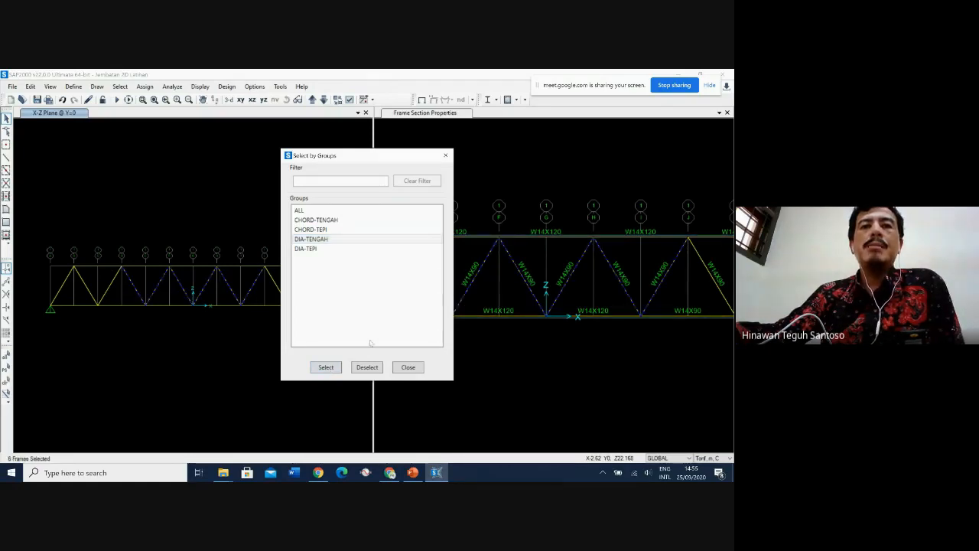
left_click(408, 367)
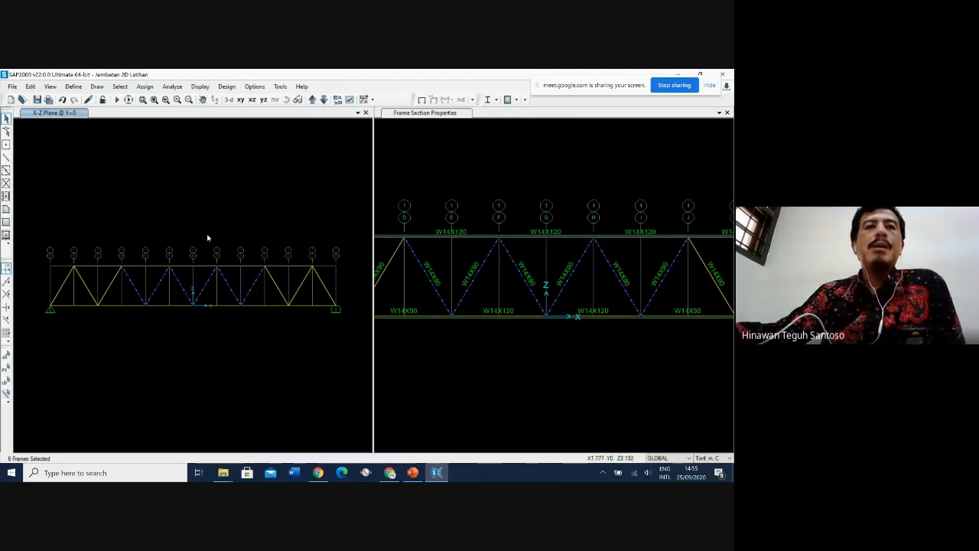
- Assign the W14X68 frame section to the selected middle diagonals
left_click(142, 86)
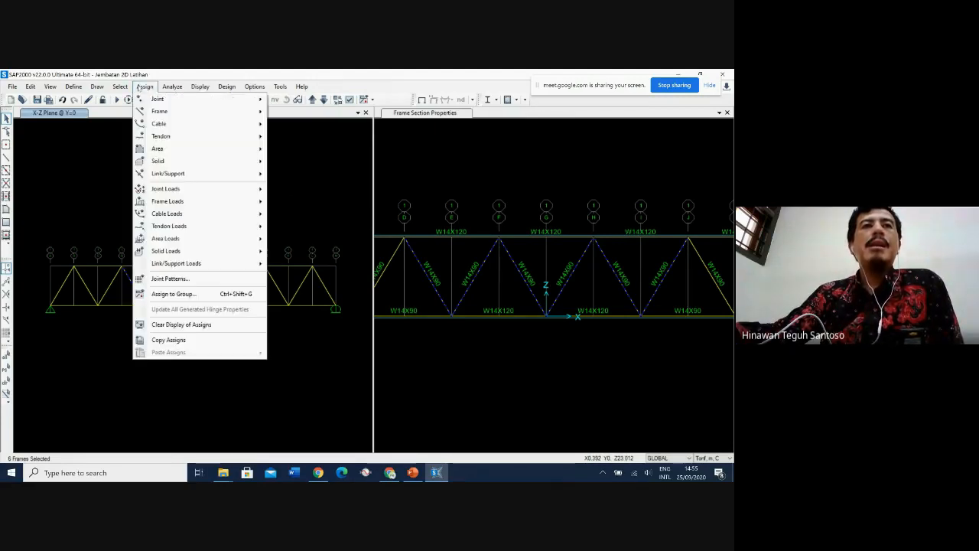
mouse_move(161, 111)
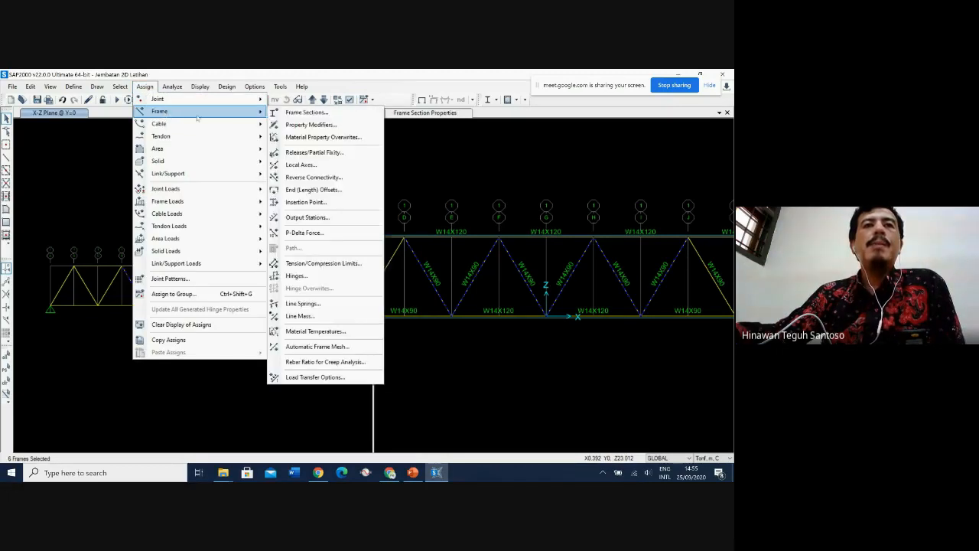
left_click(316, 119)
left_click(321, 201)
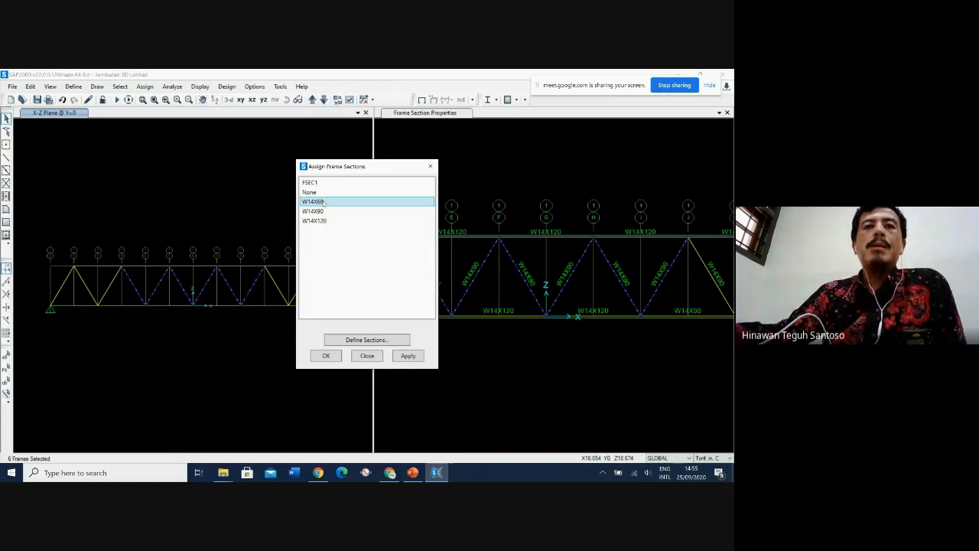
left_click(411, 357)
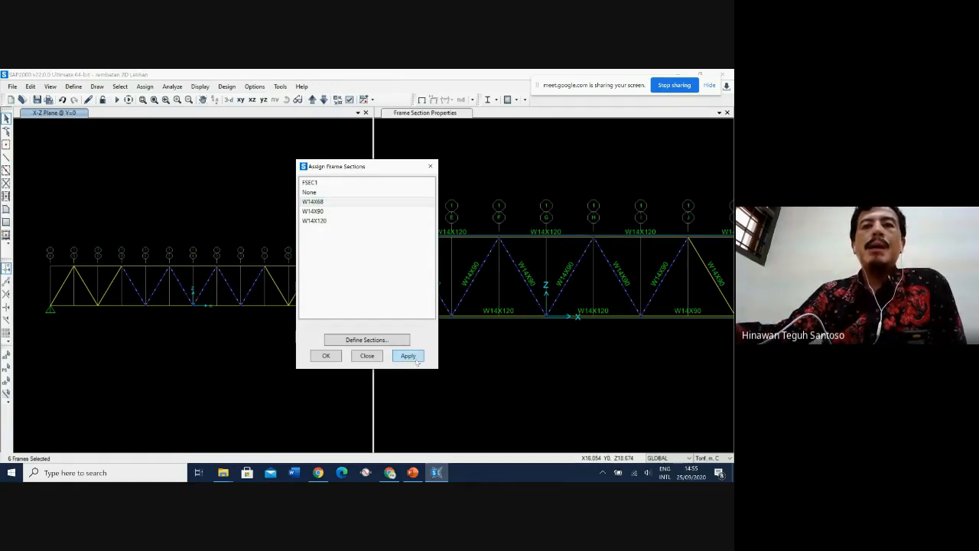
left_click(334, 358)
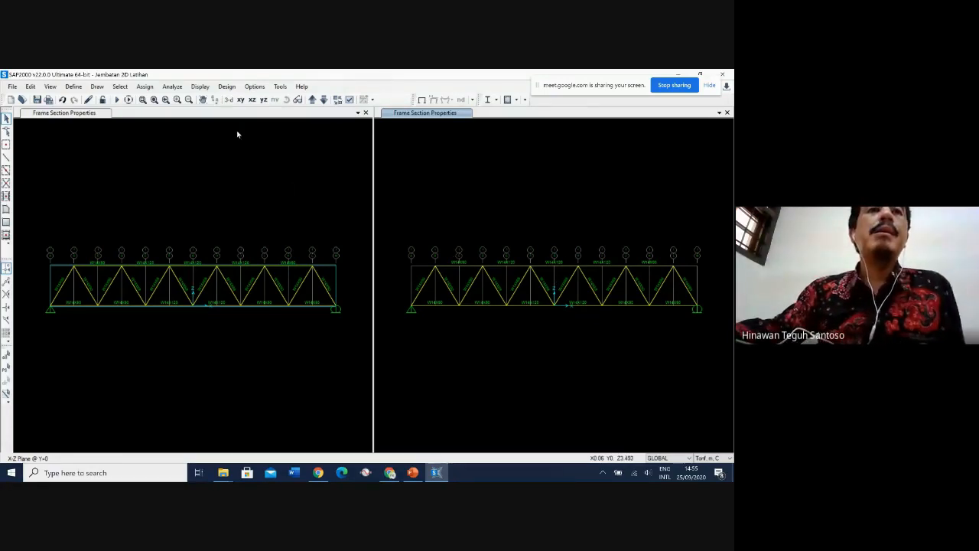
- Run the analysis for the DEAD, SUPERDEAD and LIVE load cases
left_click(174, 86)
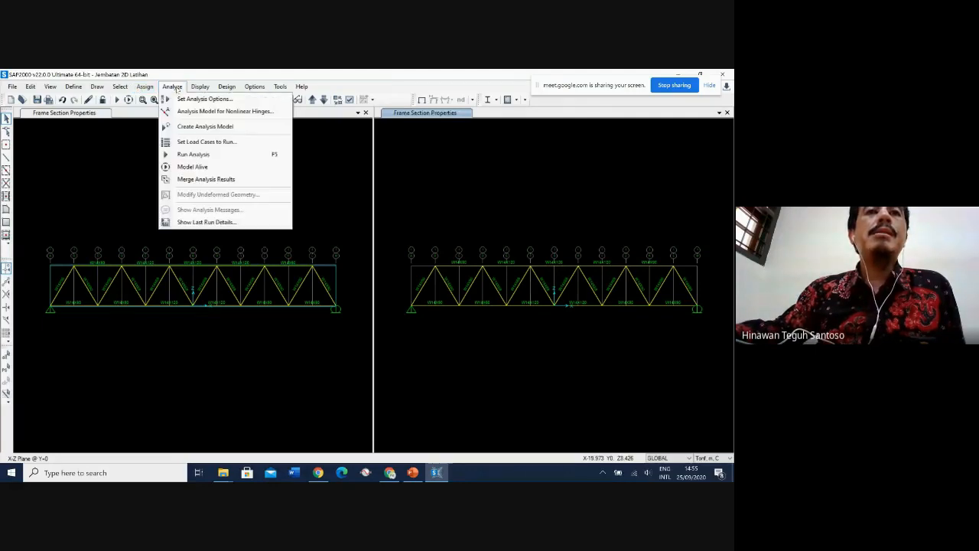
left_click(236, 142)
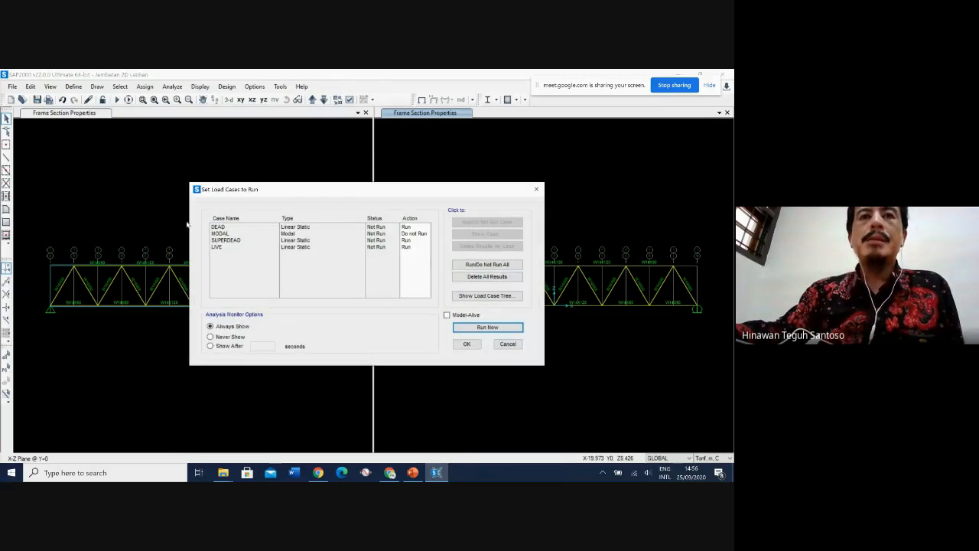
left_click(490, 326)
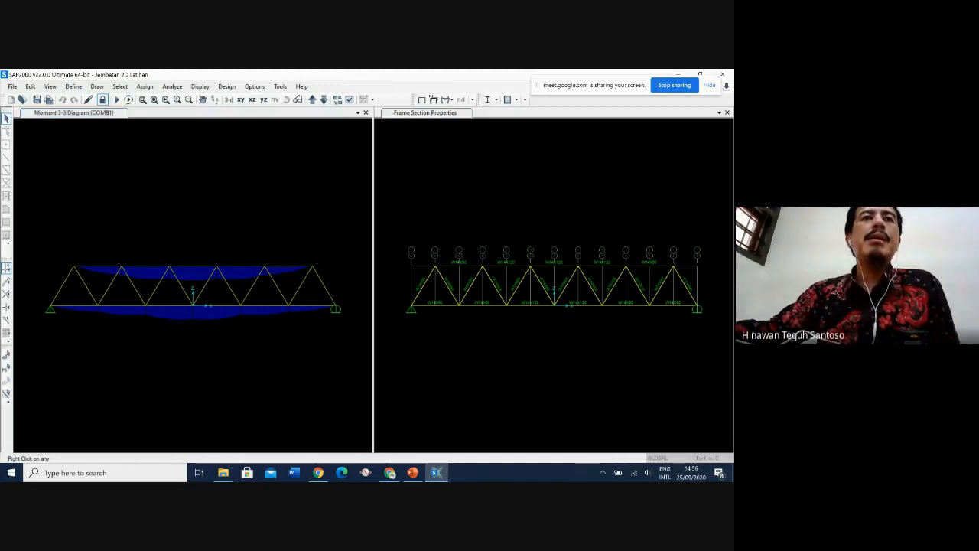
- Display the deformed shape for COMB1 and check the displacement of the bottom chord's midspan joint
left_click(200, 87)
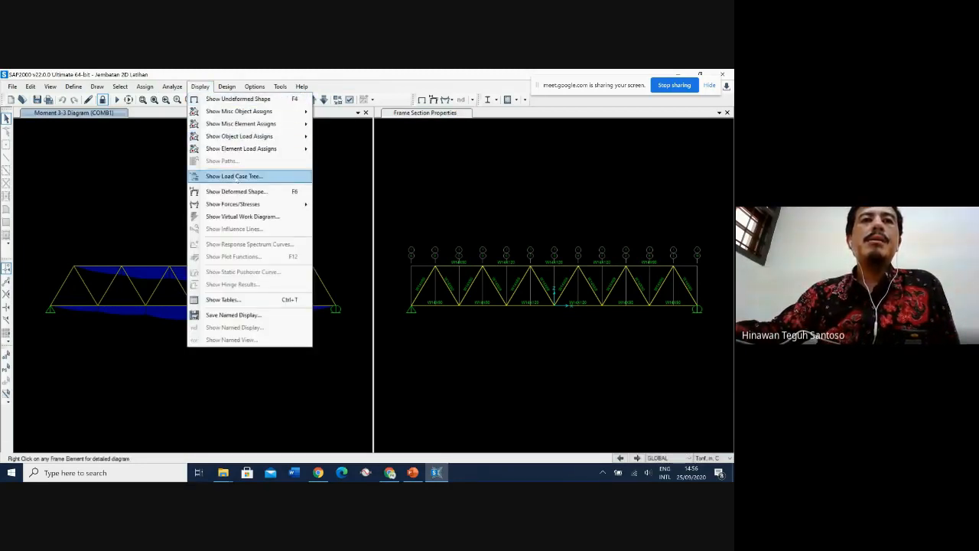
left_click(245, 192)
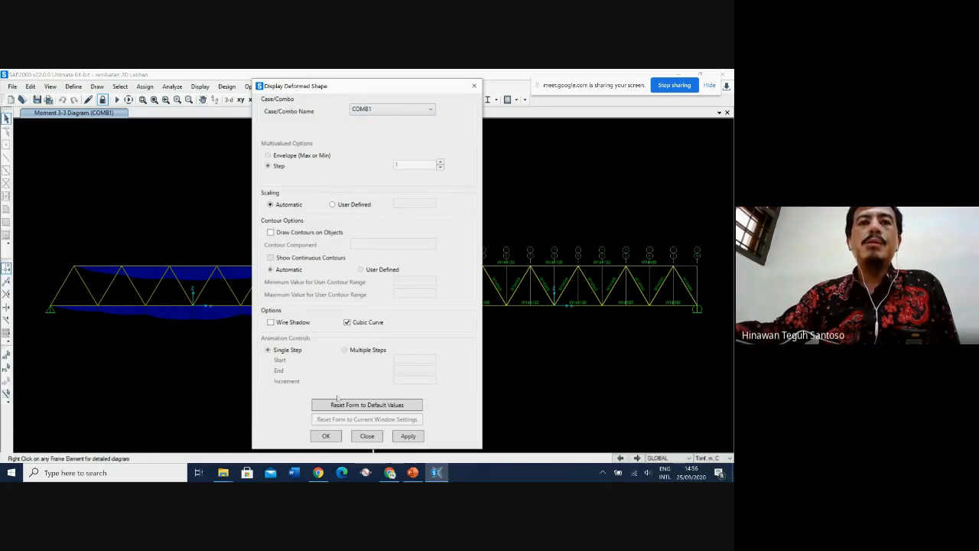
left_click(329, 436)
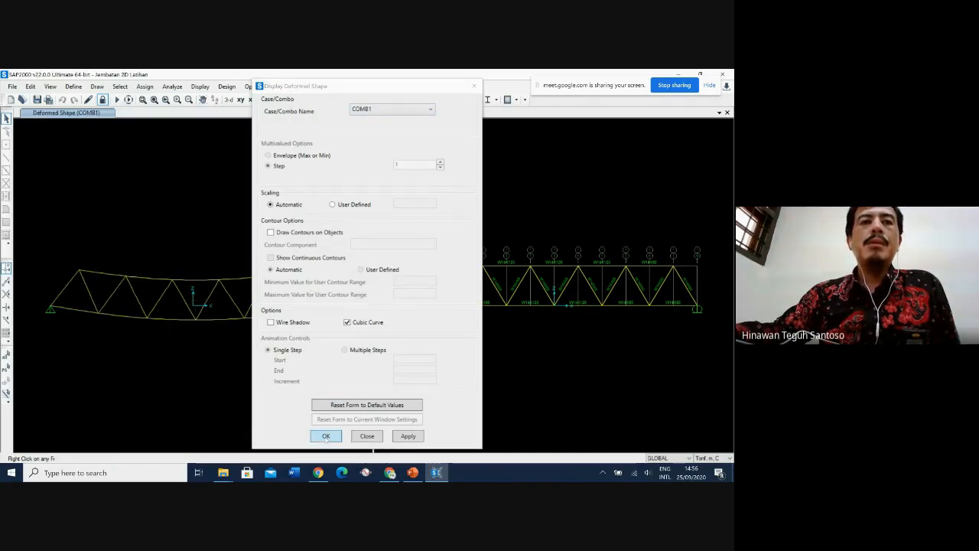
mouse_move(195, 323)
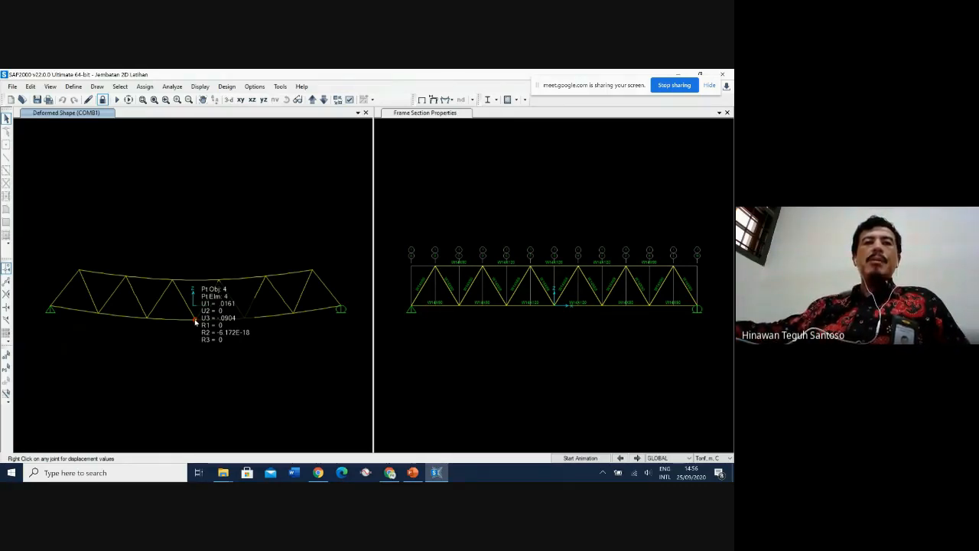
- Try to remove DSTL1 from the strength design load combinations for the steel frame design
left_click(227, 87)
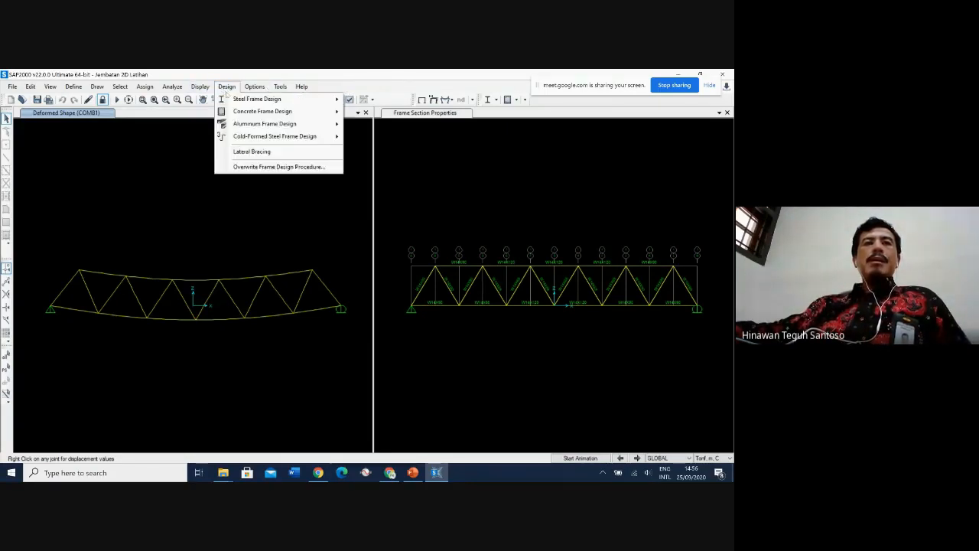
mouse_move(267, 99)
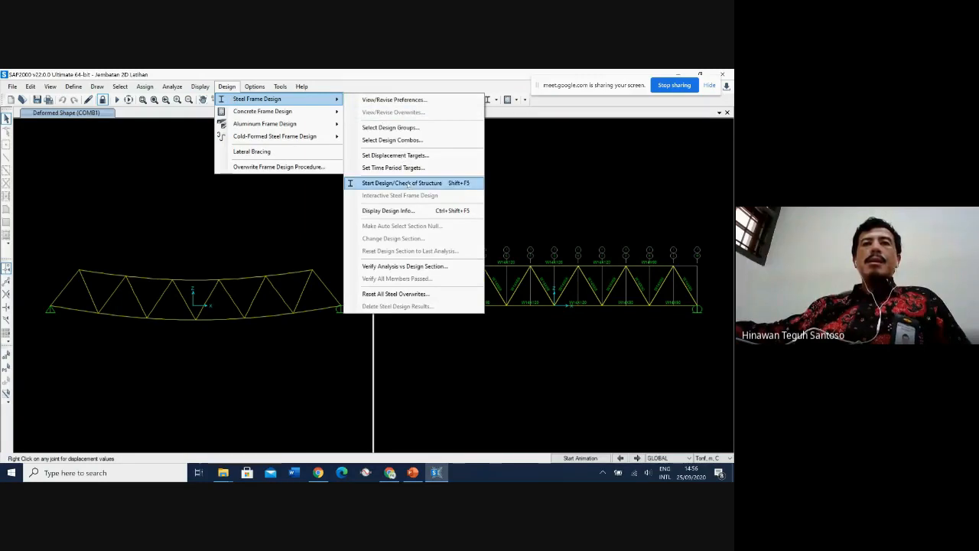
left_click(412, 141)
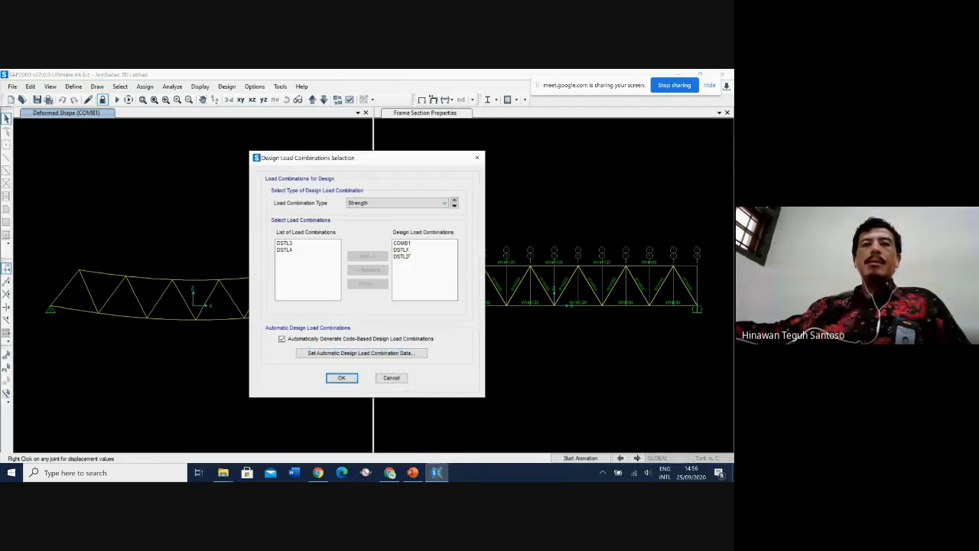
left_click(408, 251)
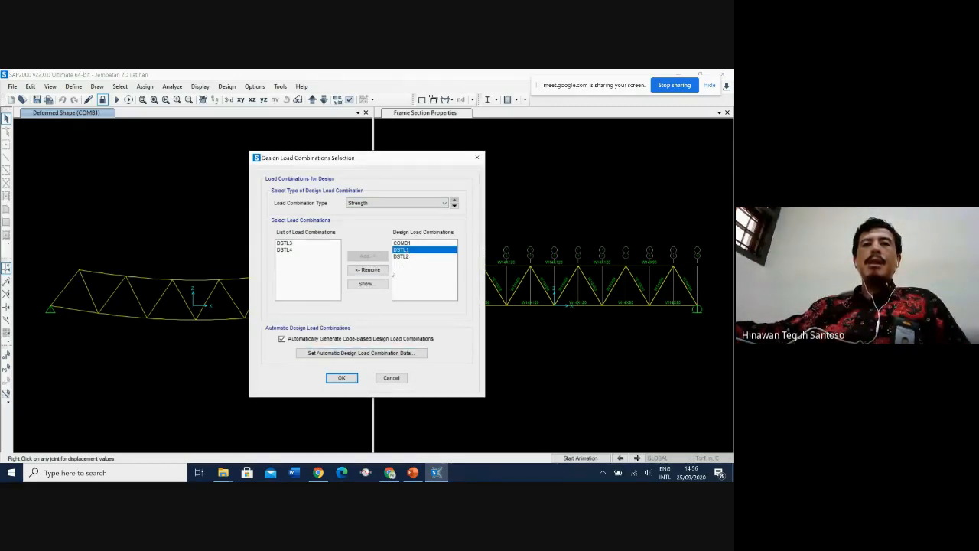
left_click(368, 270)
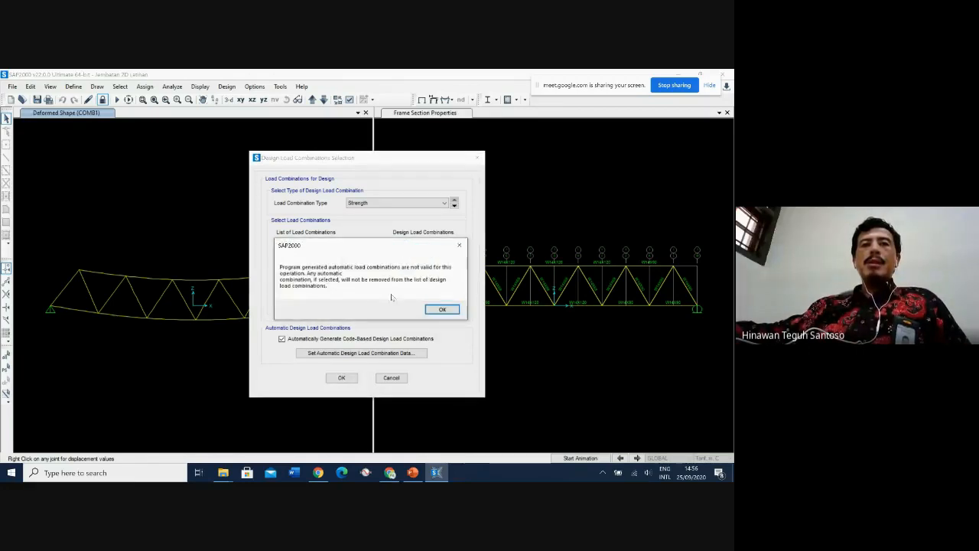
left_click(459, 246)
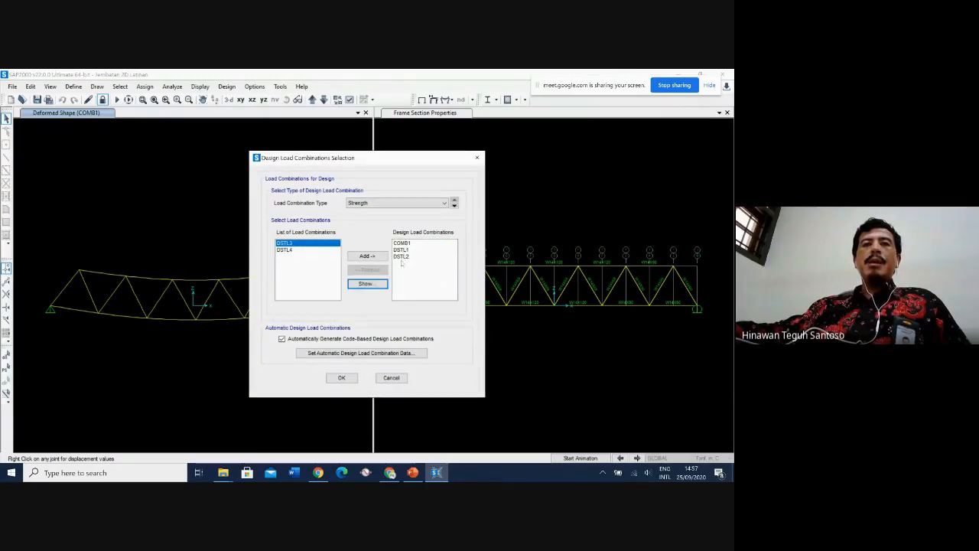
left_click(391, 377)
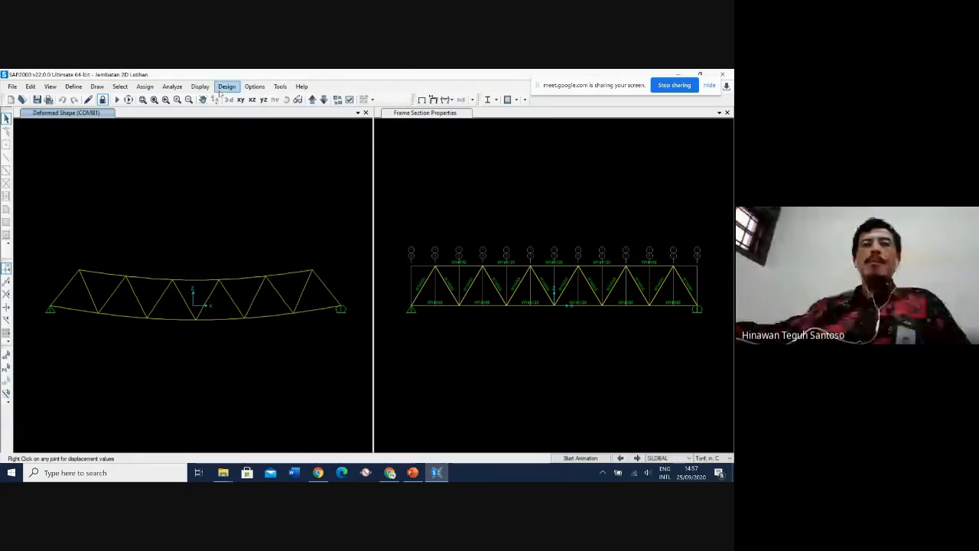
- Run the steel frame design check of the whole truss structure
left_click(224, 88)
mouse_move(290, 98)
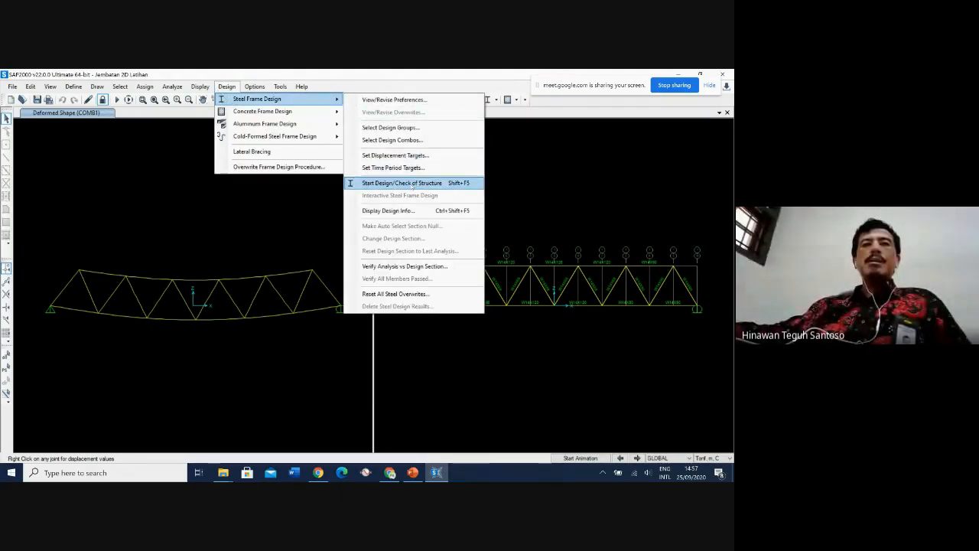
left_click(411, 184)
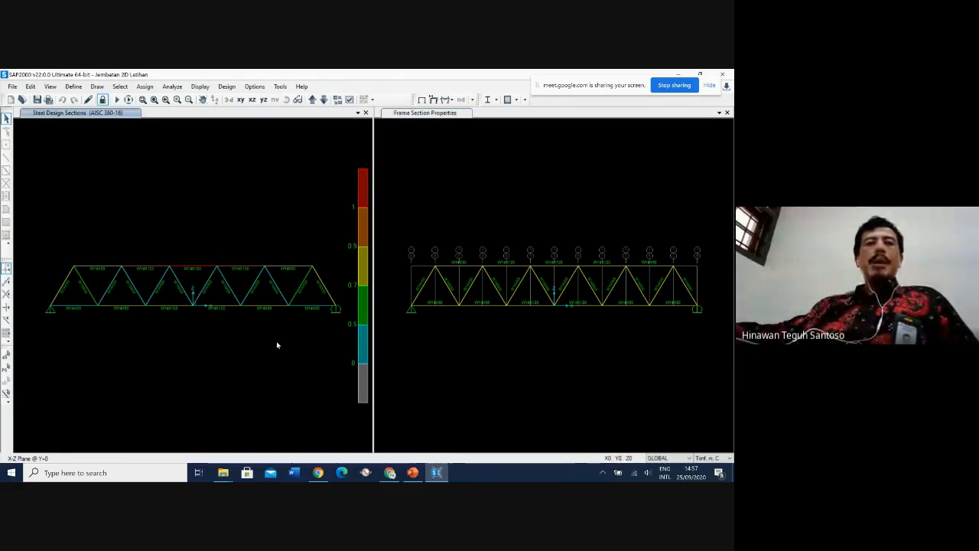
- Open the steel stress check information for the middle top chord member and review its COMB1 and DSTL1 ratios
left_click(197, 268)
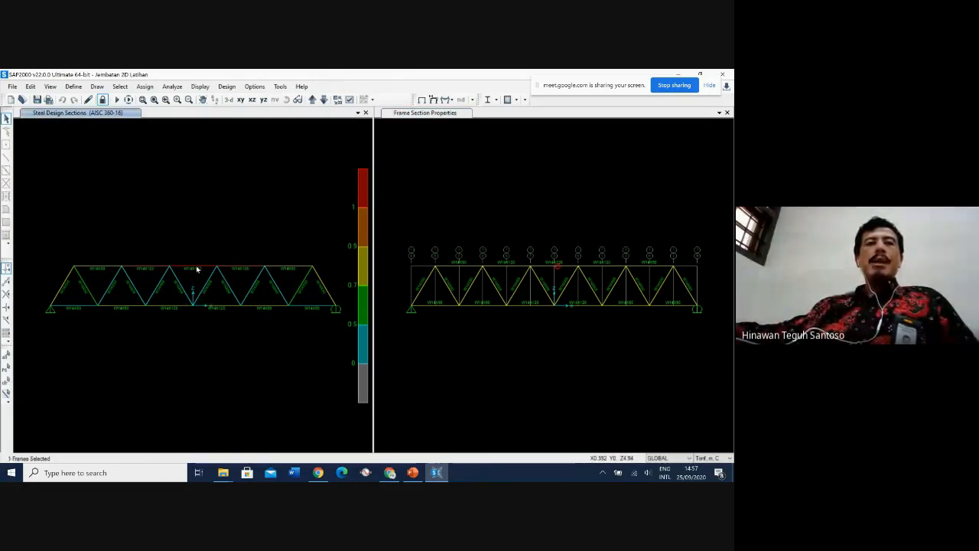
left_click(196, 268)
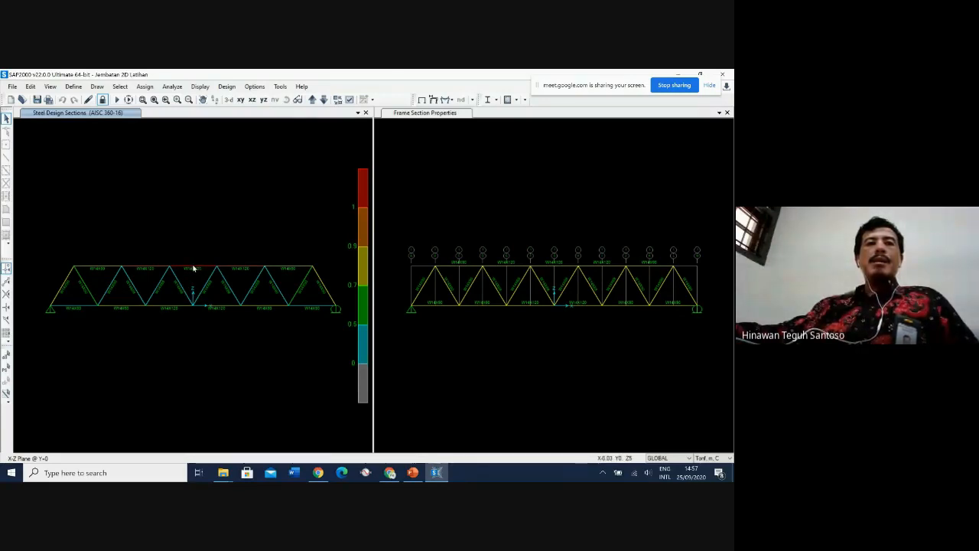
right_click(193, 267)
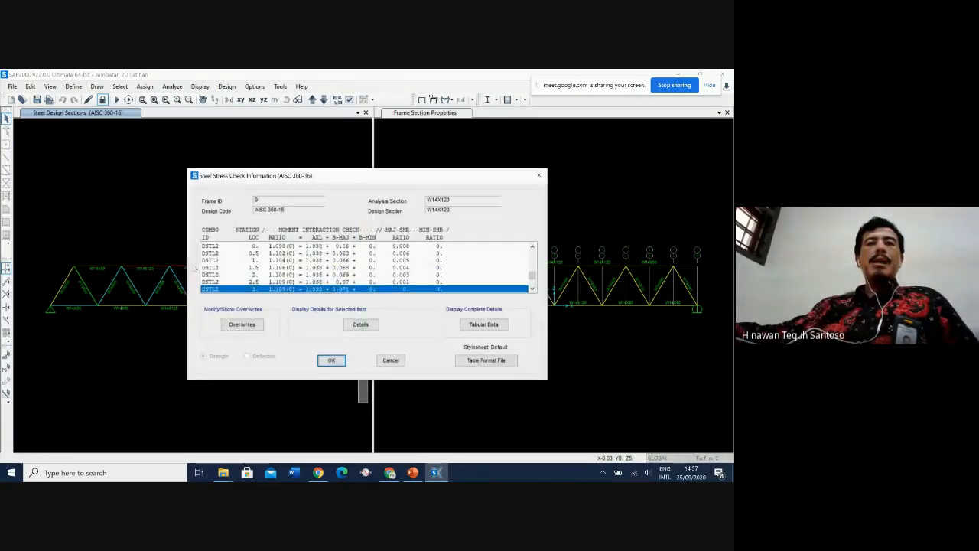
scroll(245, 282, "up", 10)
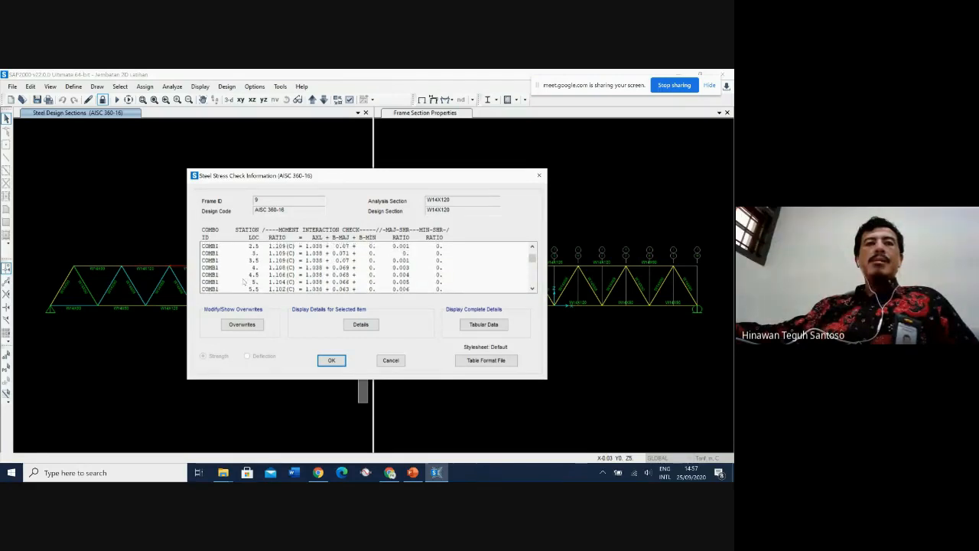
scroll(246, 288, "down", 1)
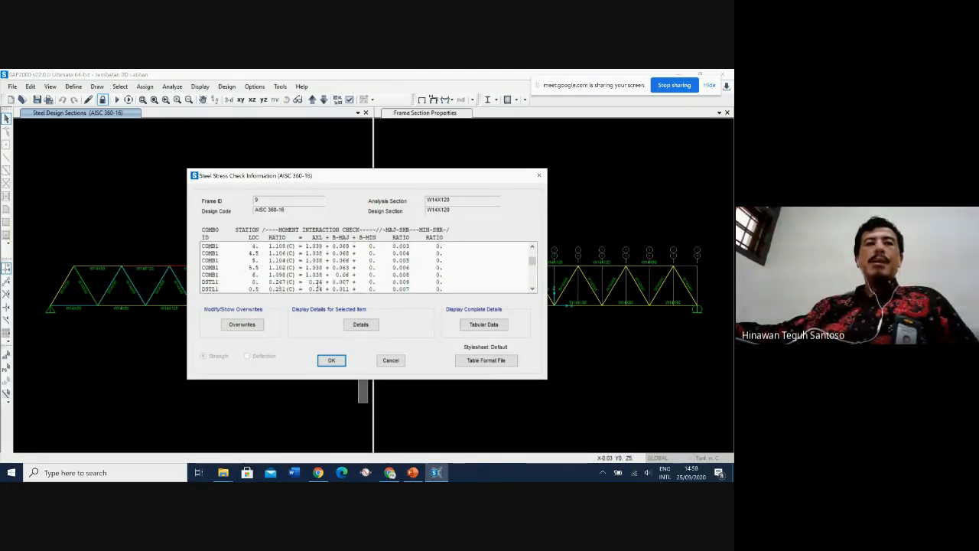
left_click(316, 264)
scroll(316, 265, "up", 3)
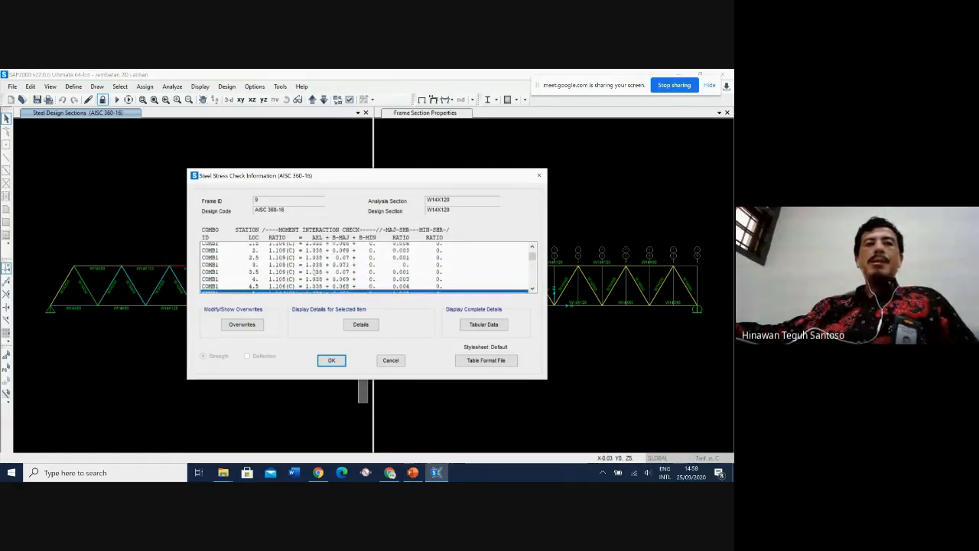
- Examine the detailed stress check of the middle top chord member for COMB1 at station 3, and close the report
left_click(314, 268)
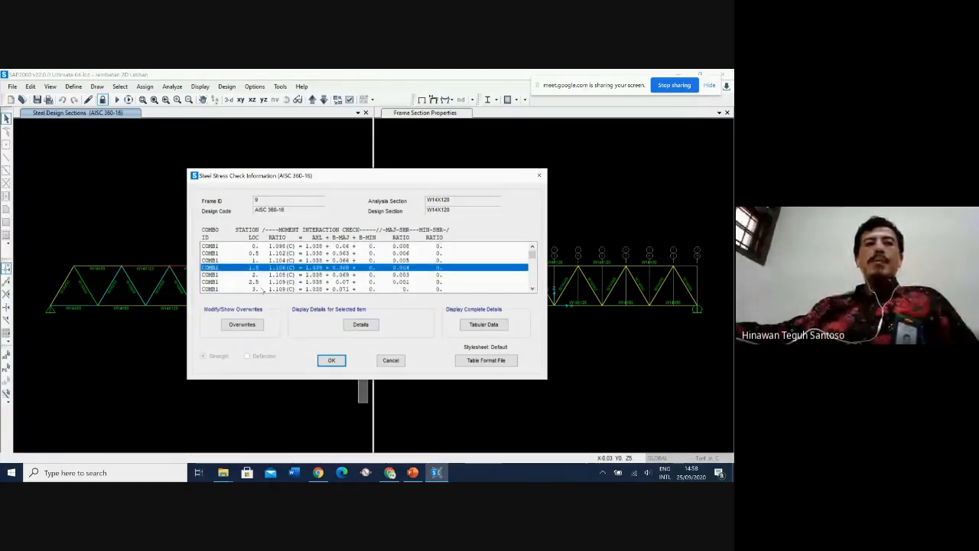
key("Down")
key("Down")
key("Down")
left_click(360, 324)
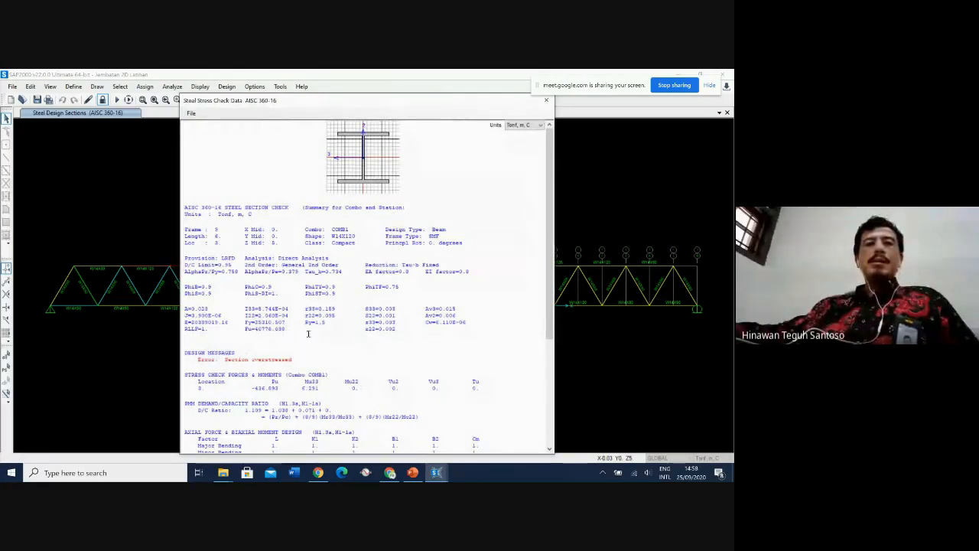
left_click(545, 102)
left_click(390, 360)
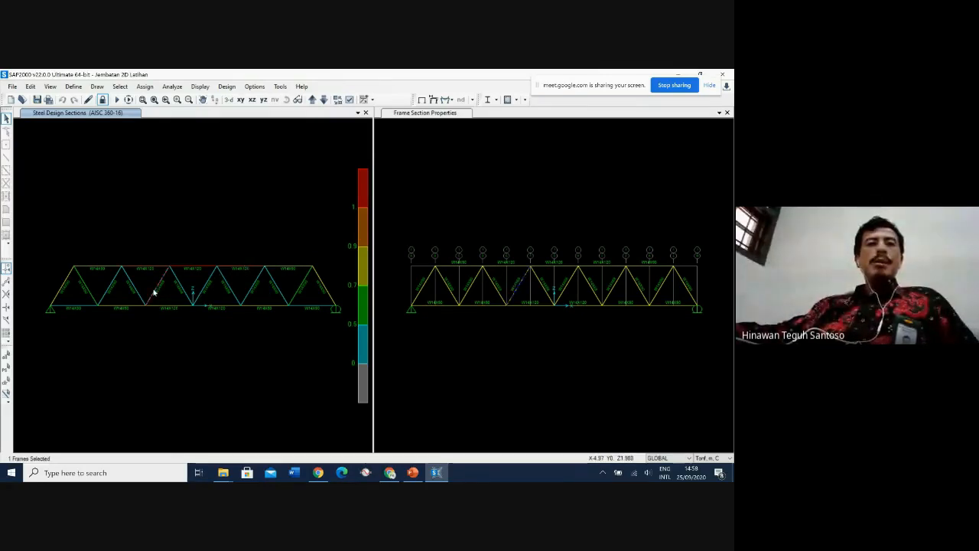
- Review the COMB1 stress check ratios of the W14X68 diagonal that meets the middle top chord member's left end
right_click(158, 286)
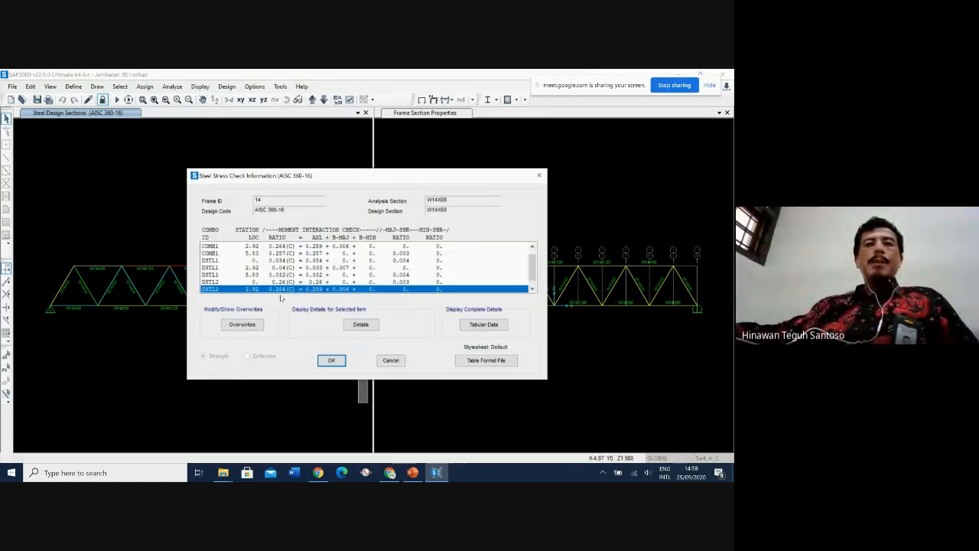
scroll(264, 281, "up", 1)
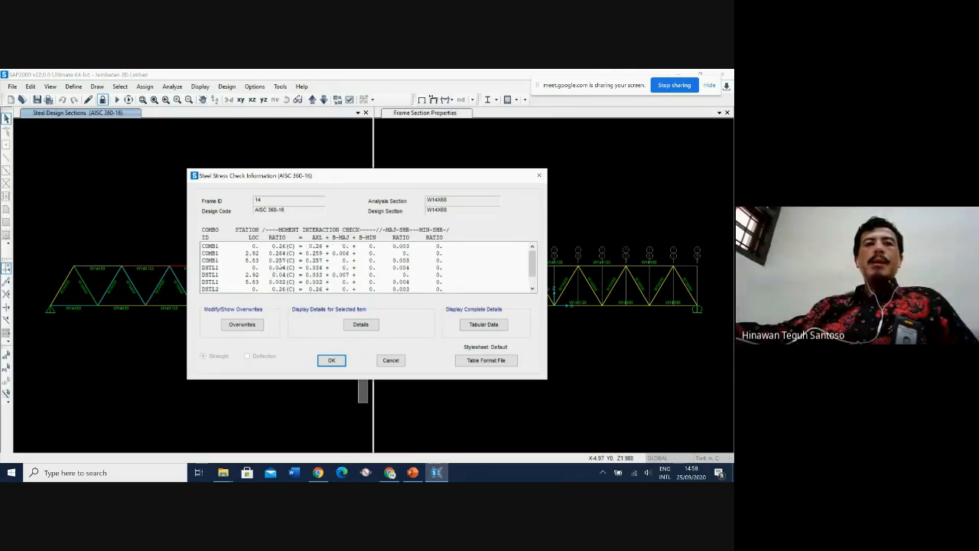
left_click(282, 261)
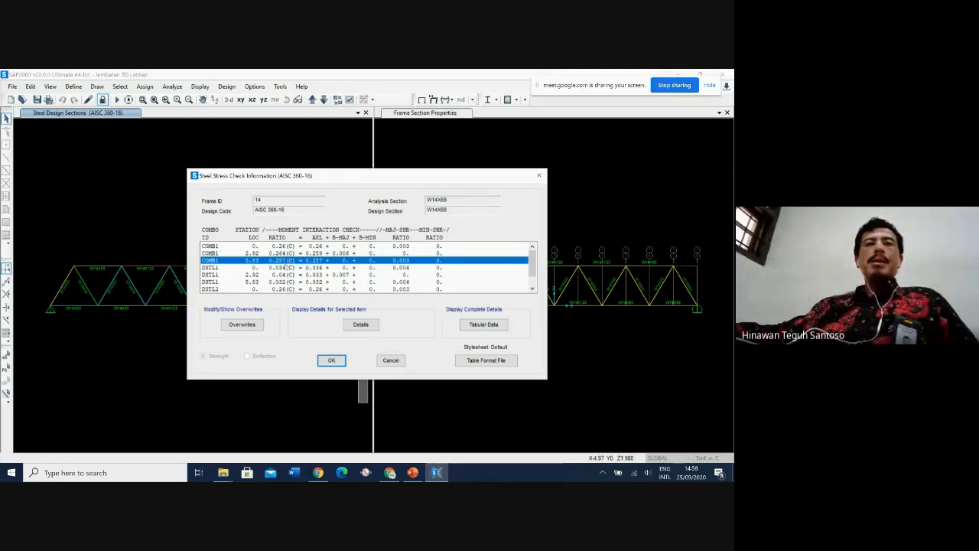
left_click(393, 360)
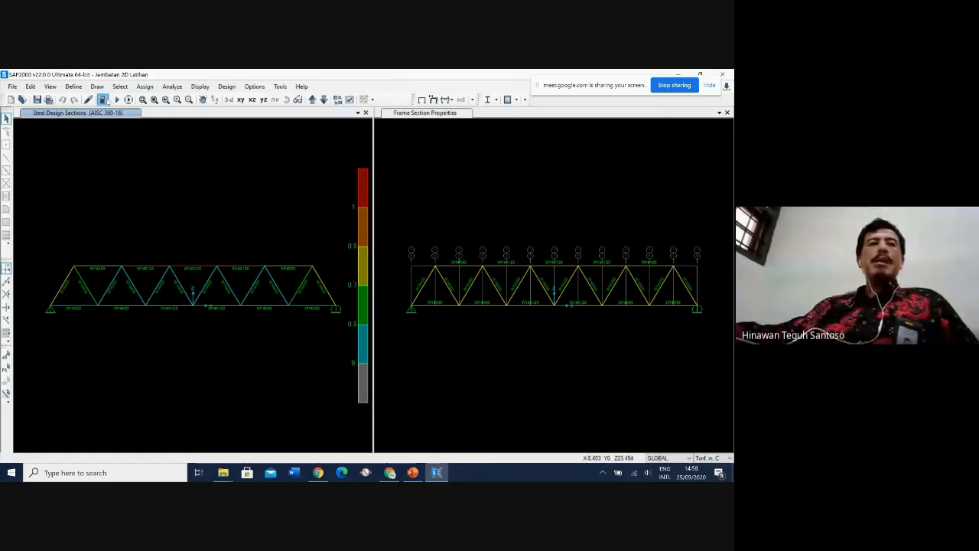
- Unlock the model by deleting the analysis results, and select the middle top chord member
left_click(102, 100)
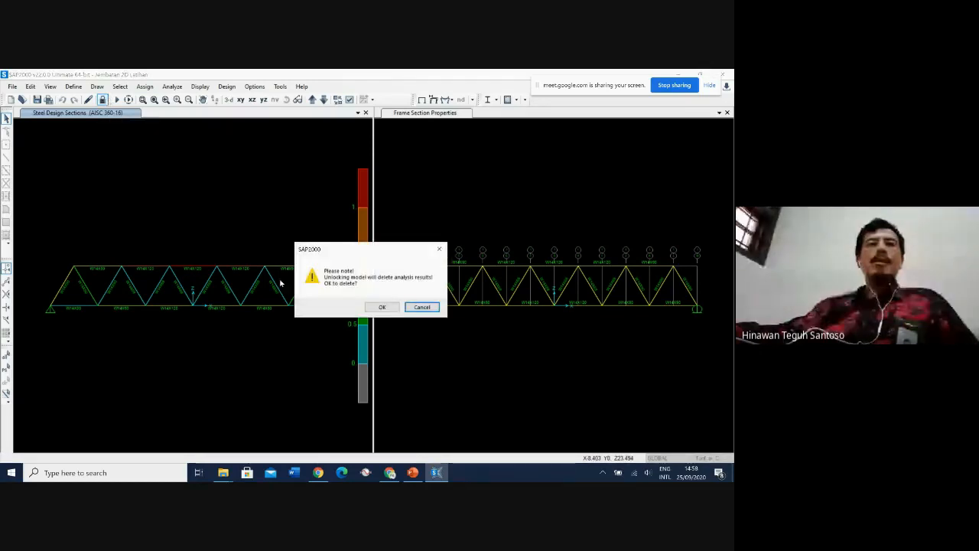
left_click(395, 309)
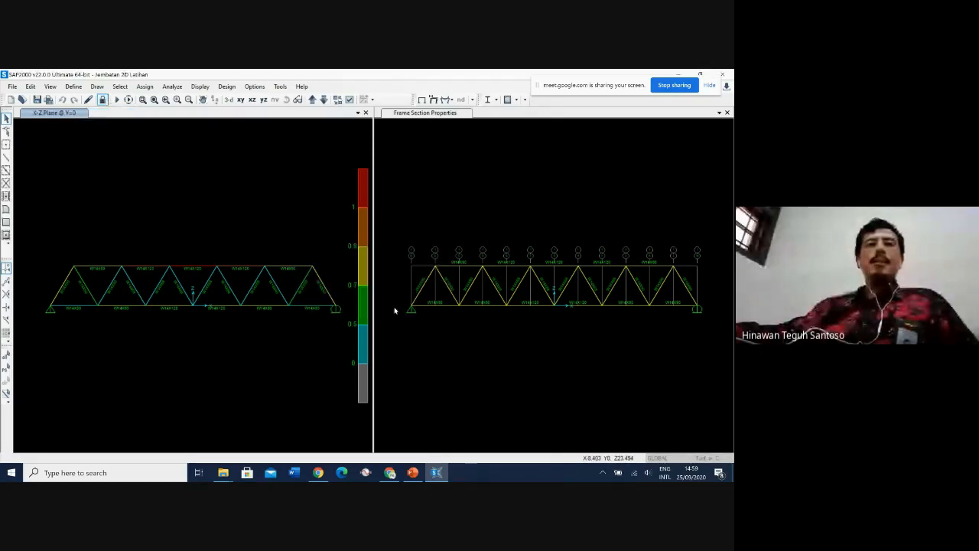
left_click(190, 267)
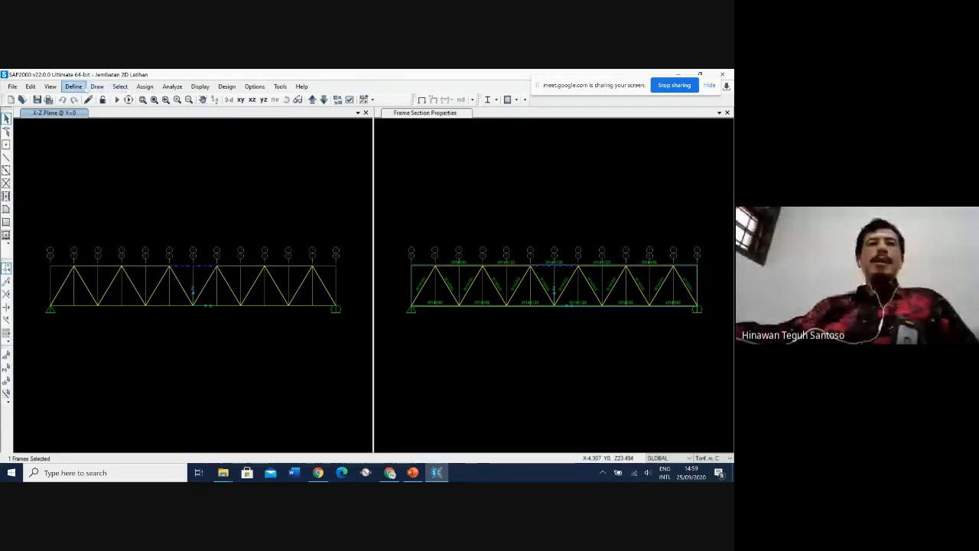
left_click(79, 89)
mouse_move(107, 114)
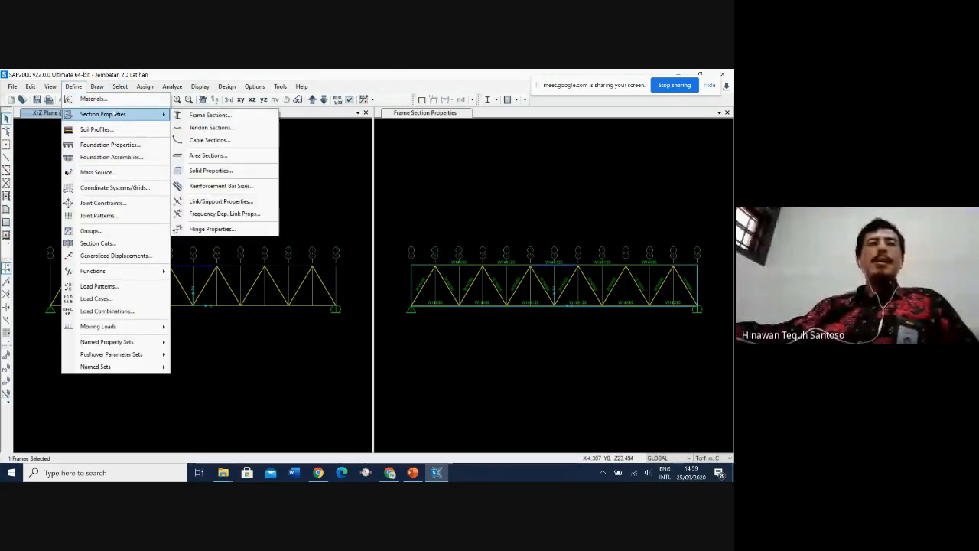
left_click(202, 114)
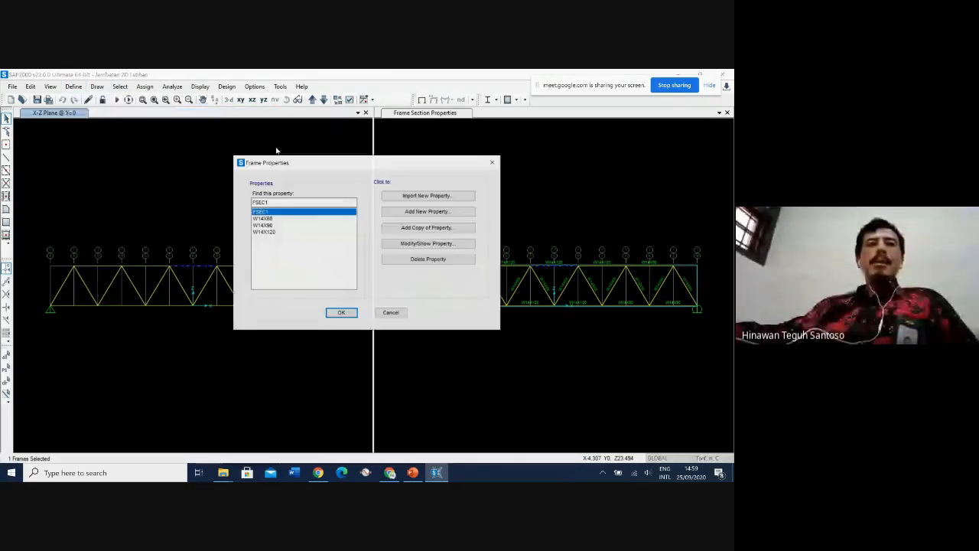
left_click(405, 195)
left_click(273, 230)
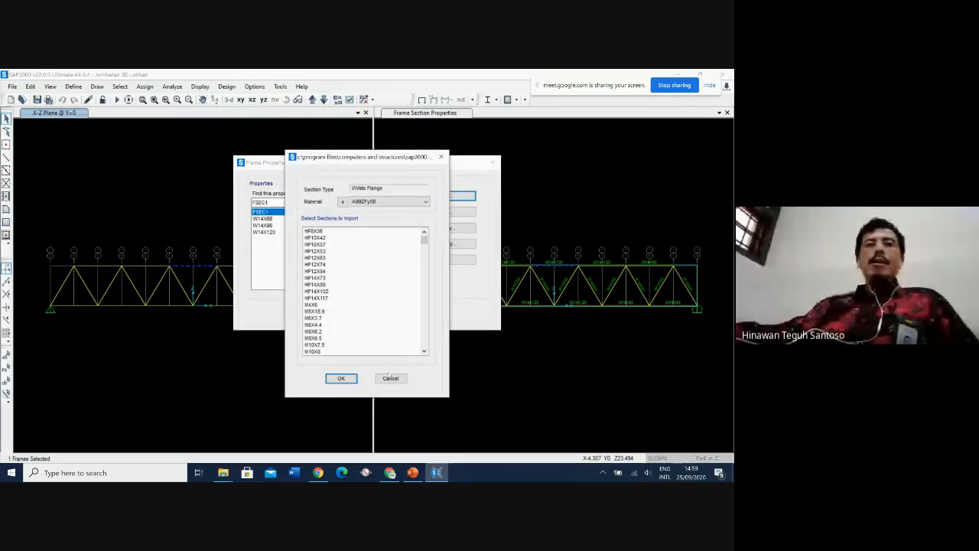
left_click(390, 378)
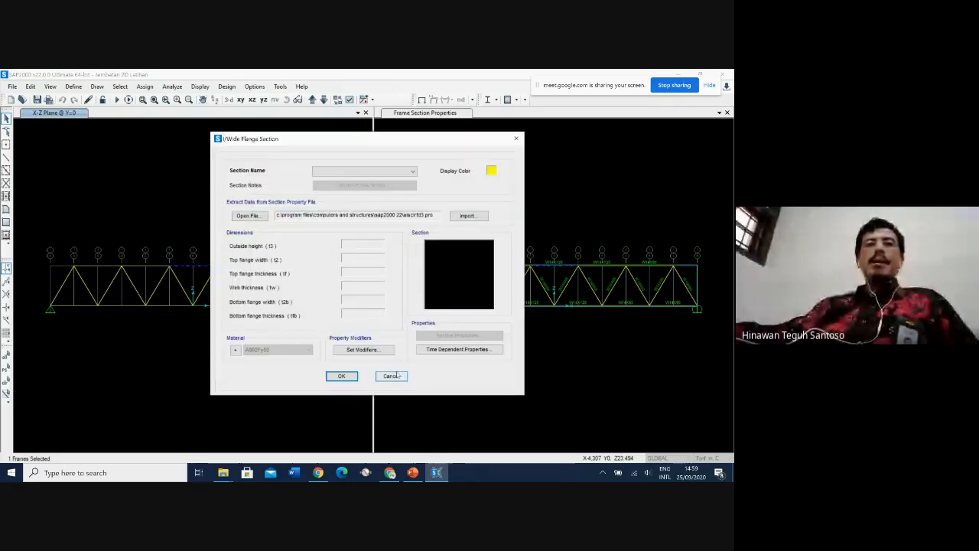
left_click(393, 375)
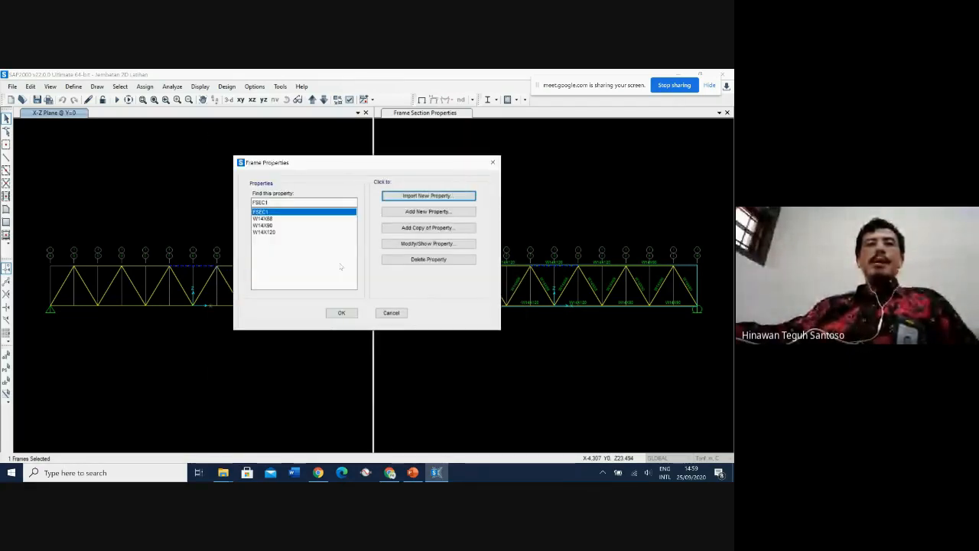
left_click(341, 312)
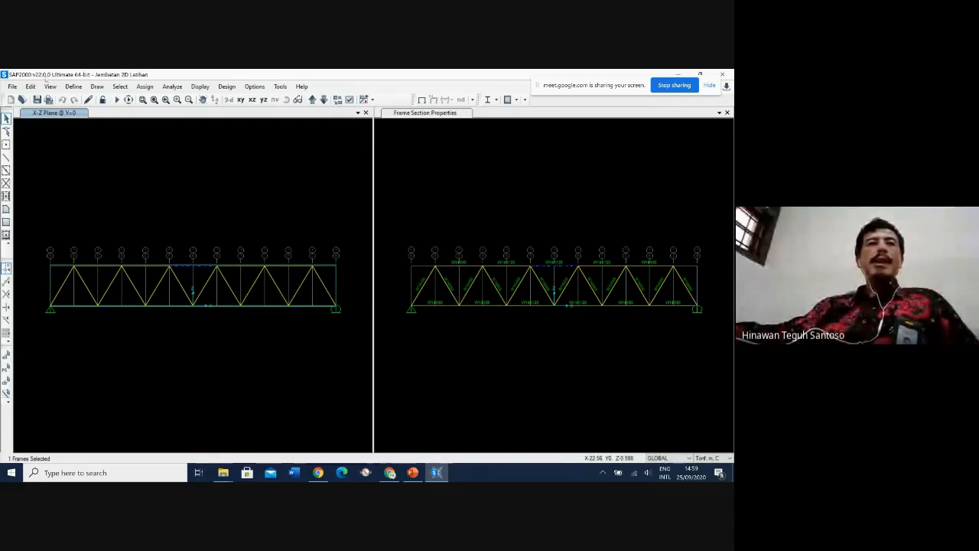
- Examine the A36 steel material's yield and tensile stresses in N, mm, C units, and leave its data without saving
left_click(74, 86)
left_click(90, 96)
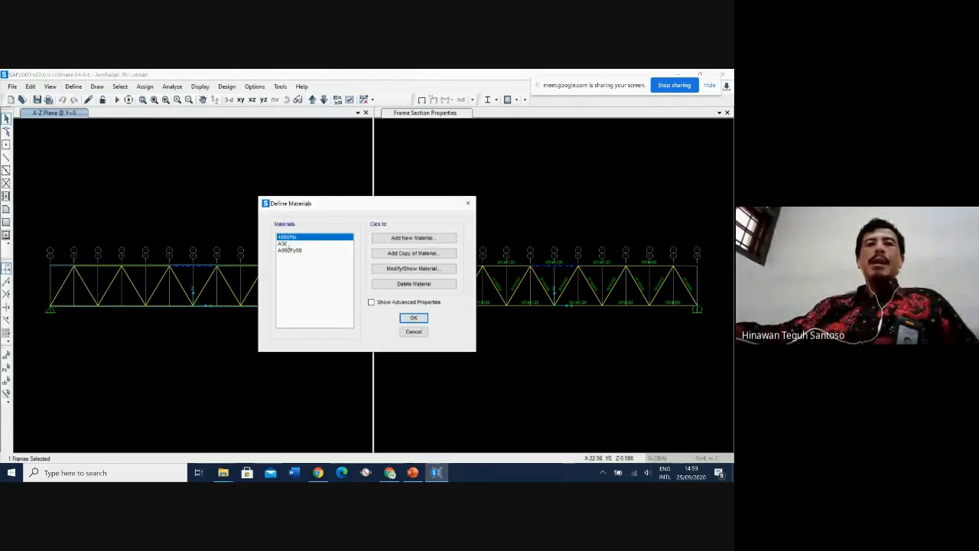
left_click(290, 243)
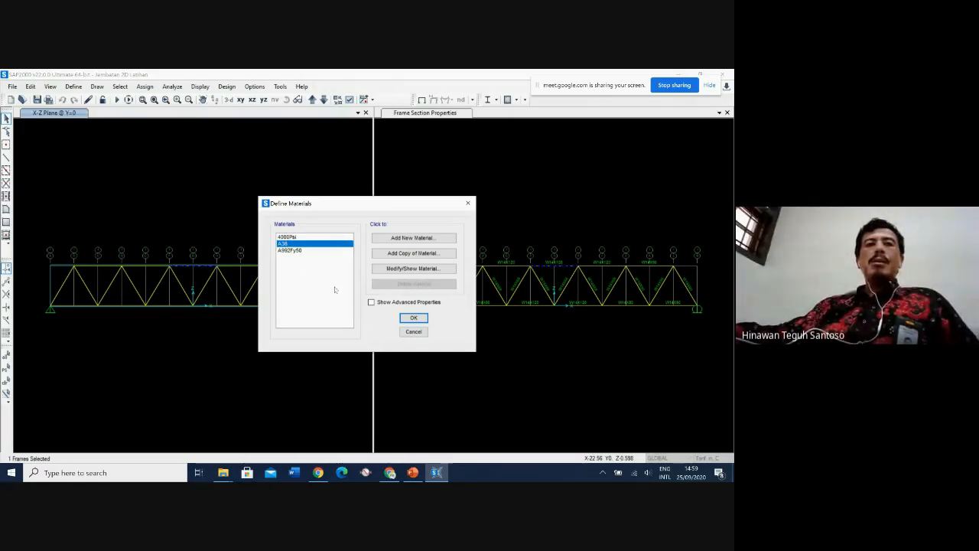
left_click(394, 268)
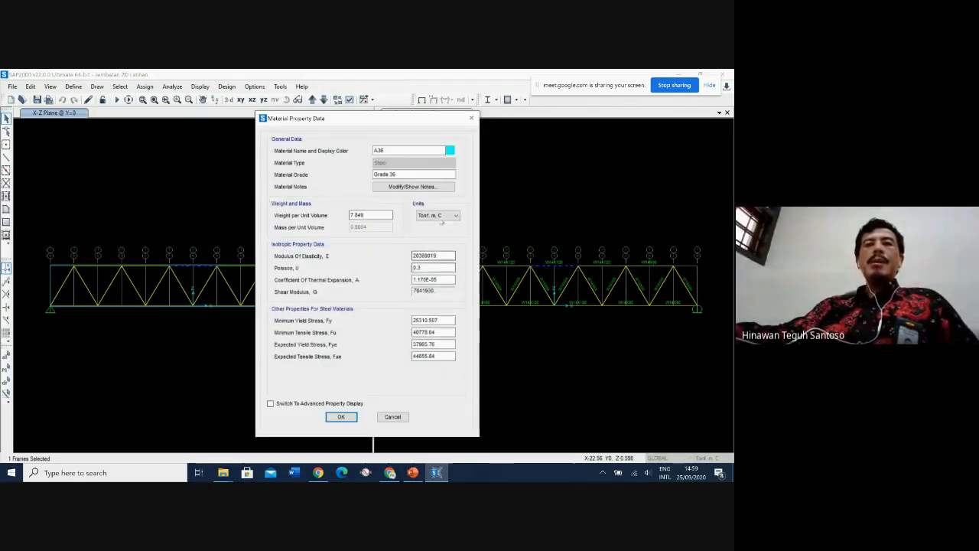
left_click(452, 215)
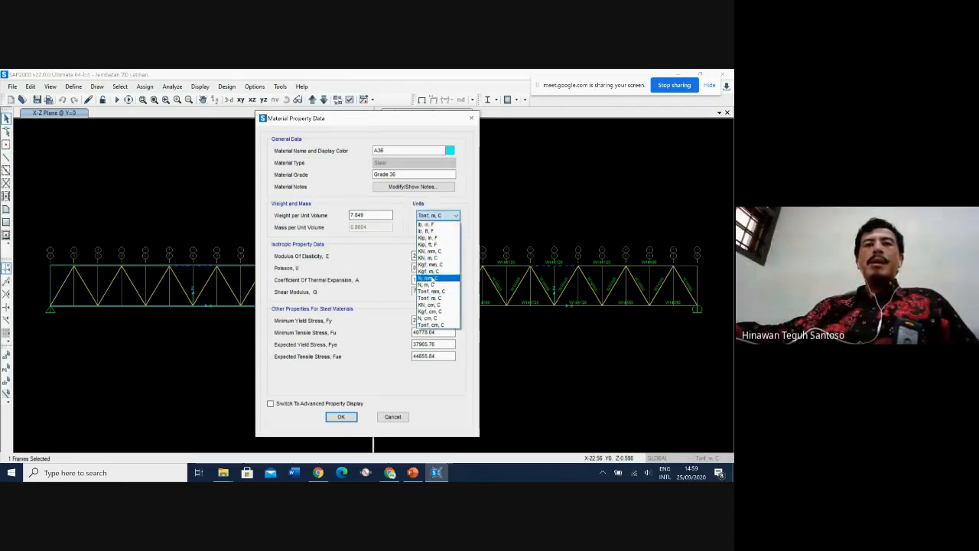
left_click(430, 278)
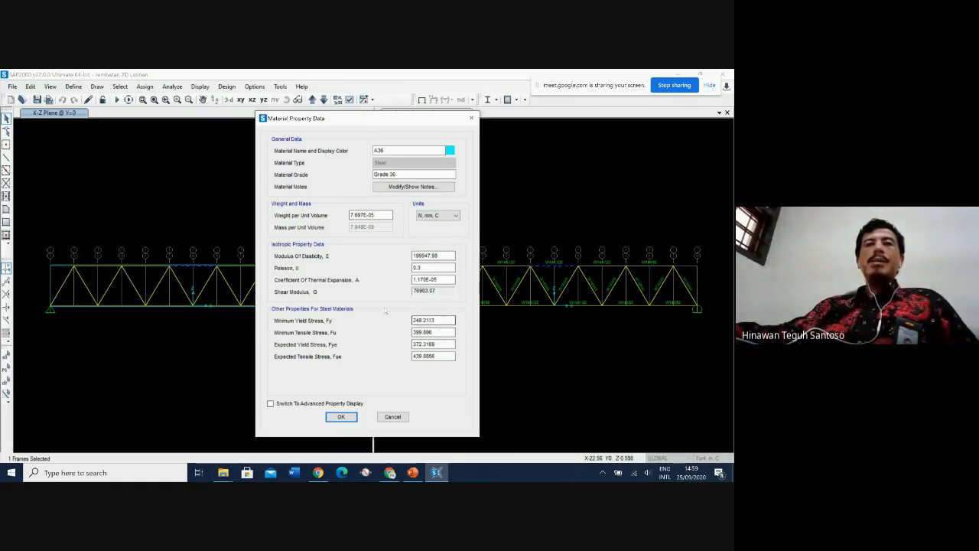
left_click(394, 417)
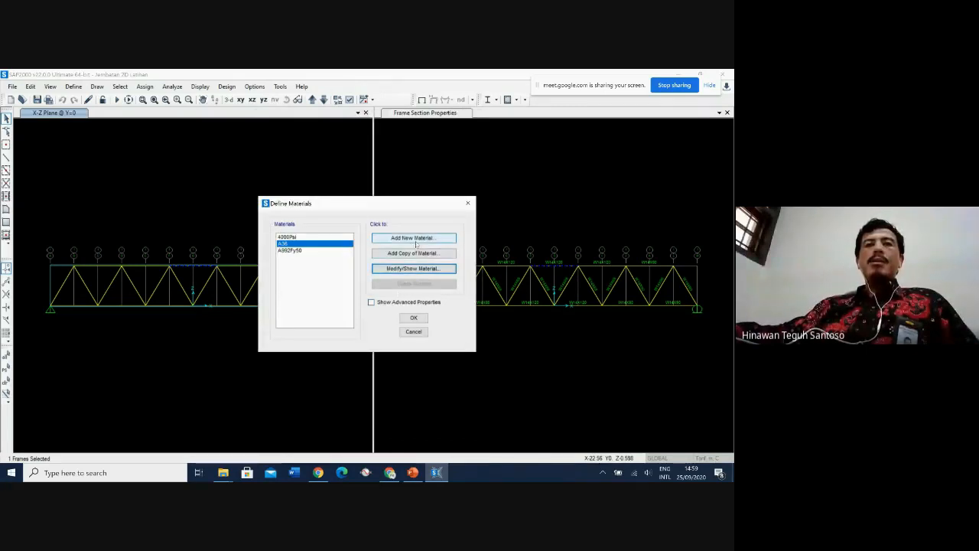
- Add a United States steel material to ASTM A53, Grade B, and check its minimum yield stress
left_click(415, 240)
left_click(357, 281)
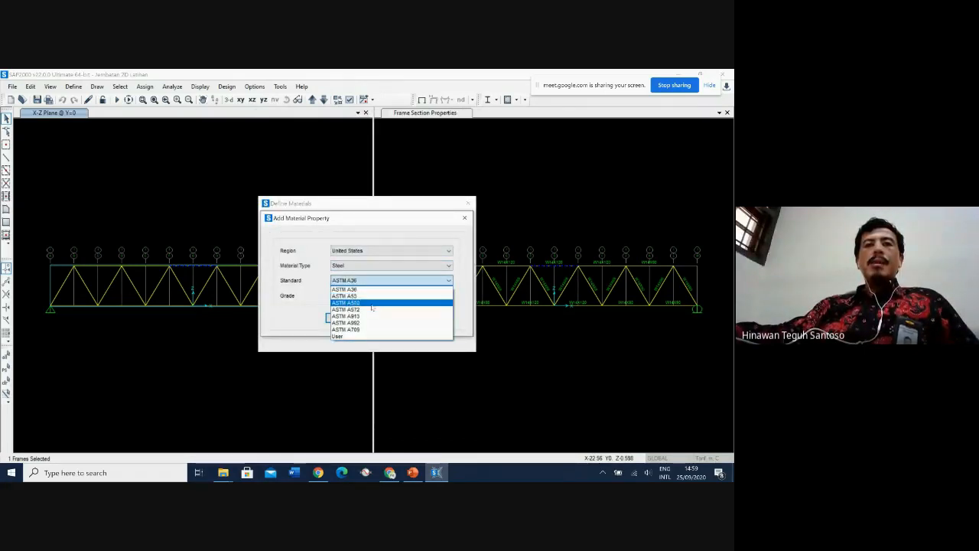
left_click(371, 297)
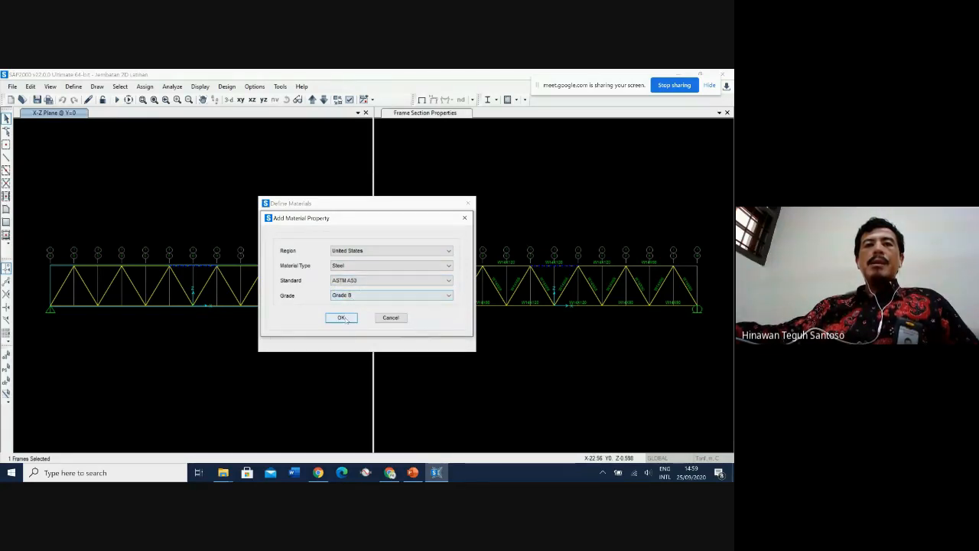
left_click(342, 317)
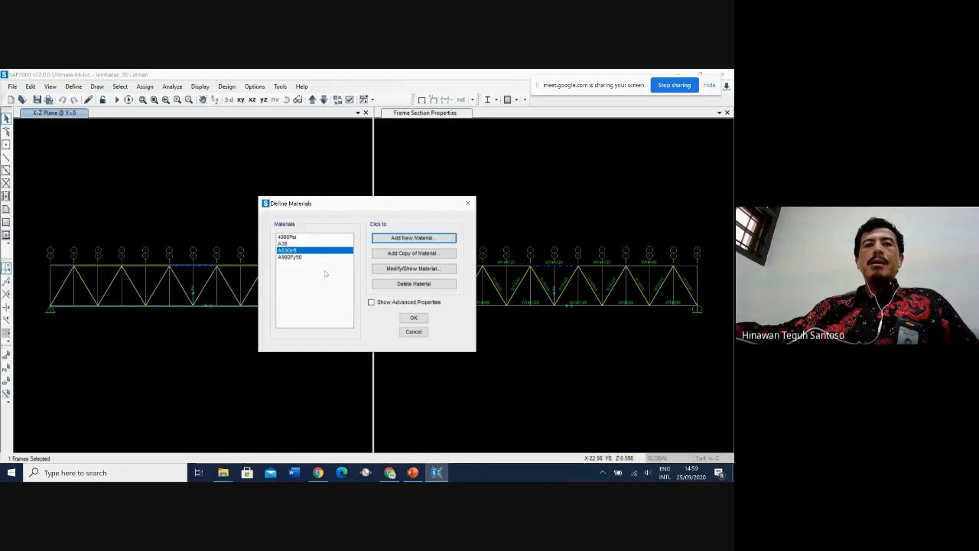
left_click(399, 271)
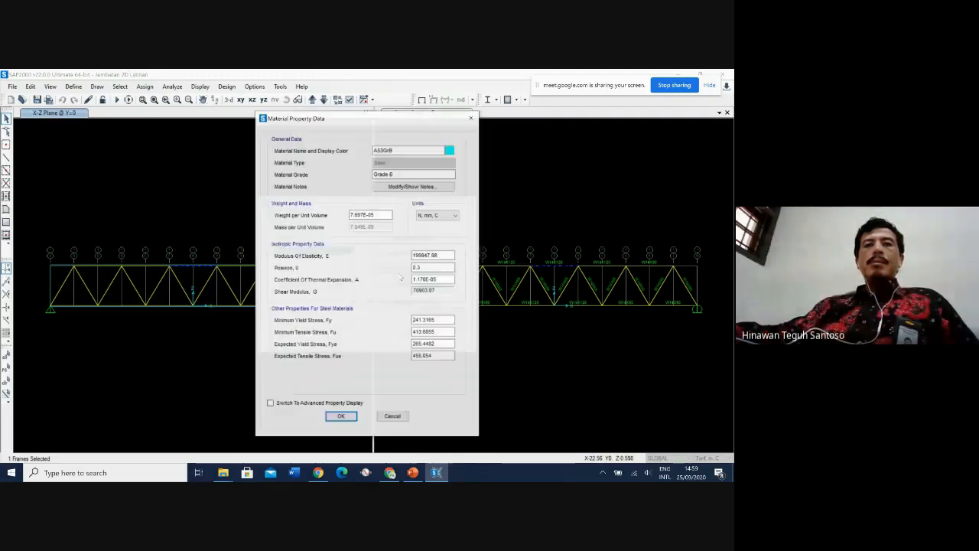
left_click(423, 322)
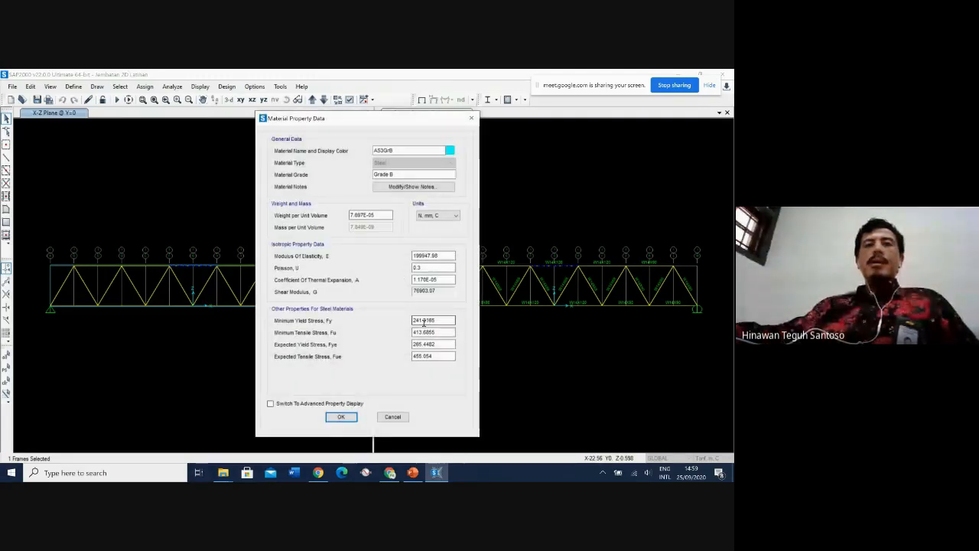
left_click(393, 417)
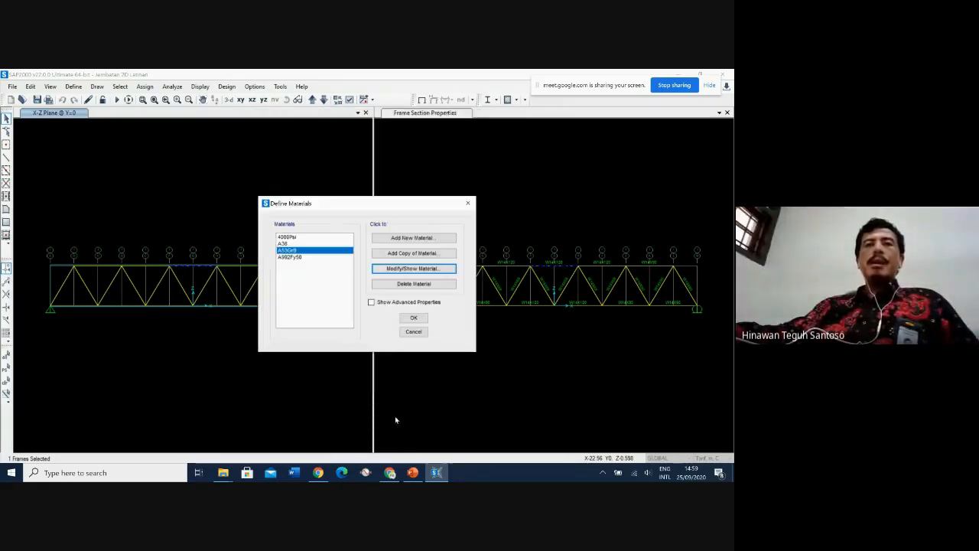
- Add a United States steel material to ASTM A500 with Grade B, Fy 46 (HSS Rect.)
left_click(413, 238)
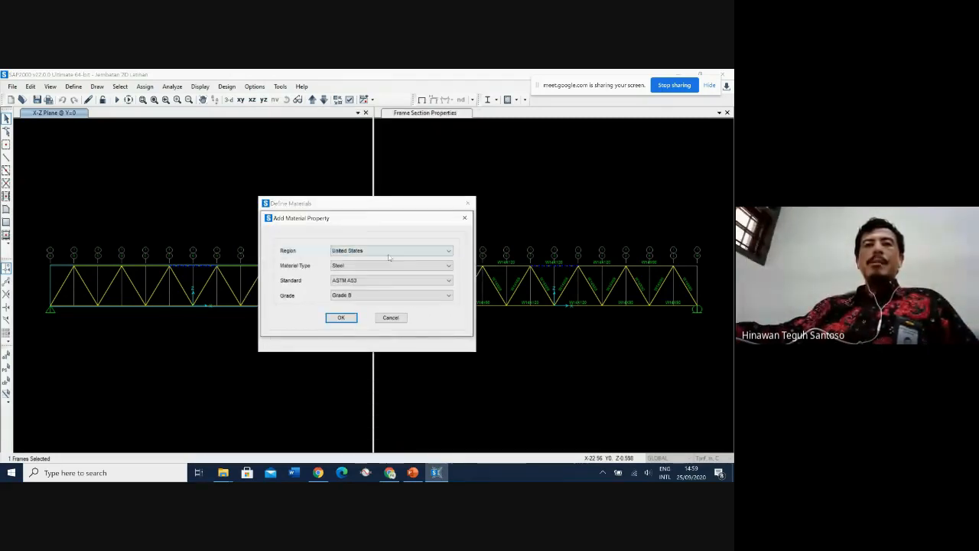
left_click(355, 280)
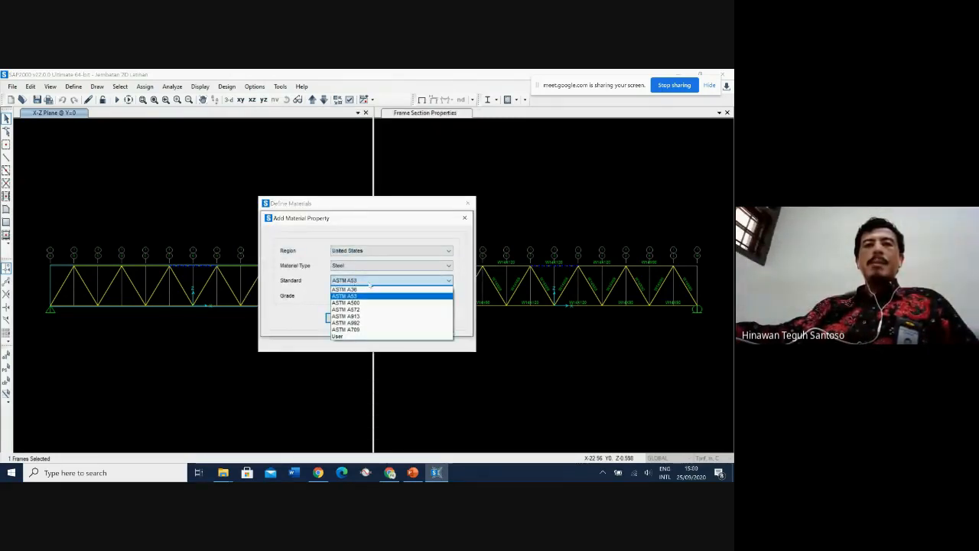
left_click(373, 302)
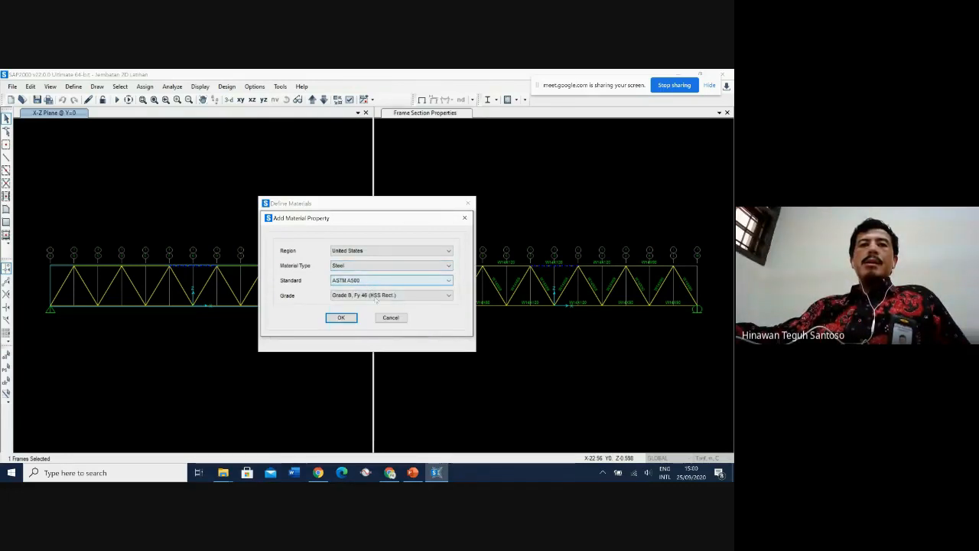
left_click(376, 296)
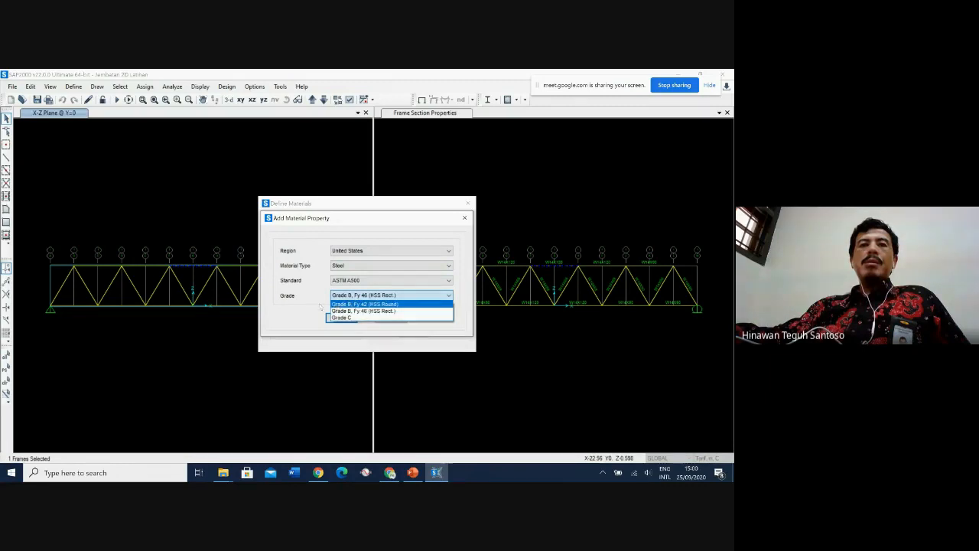
left_click(361, 312)
- Add another ASTM A500 steel material with Grade B, Fy 42 (HSS Round)
left_click(371, 280)
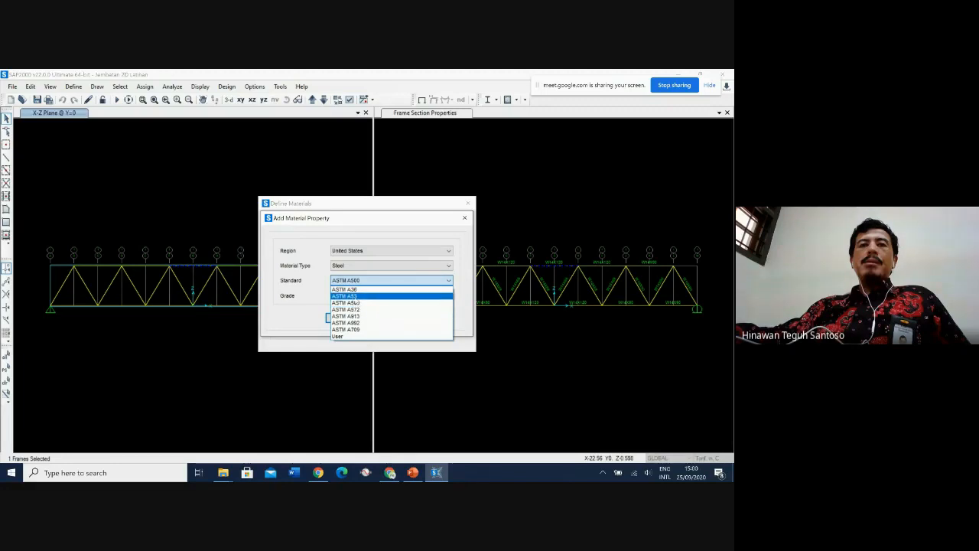
left_click(364, 303)
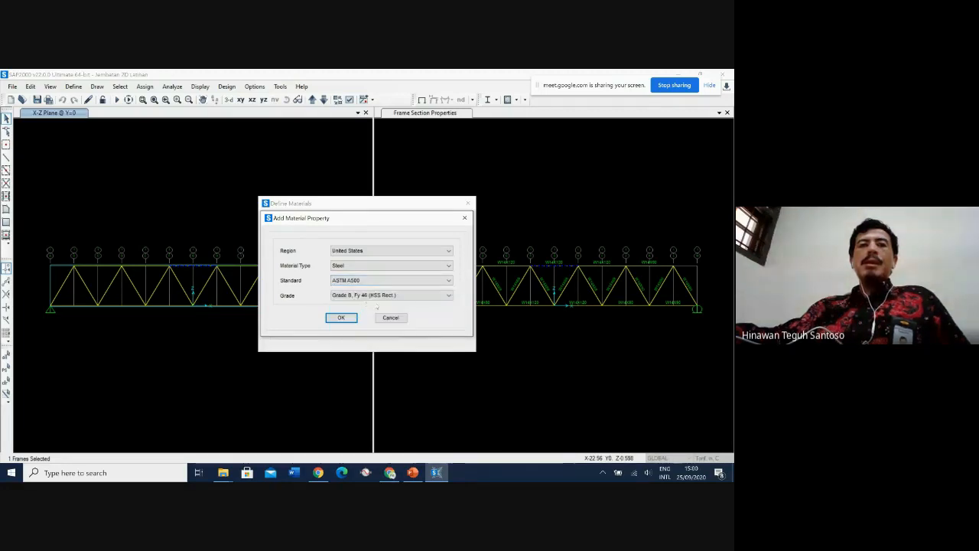
left_click(378, 295)
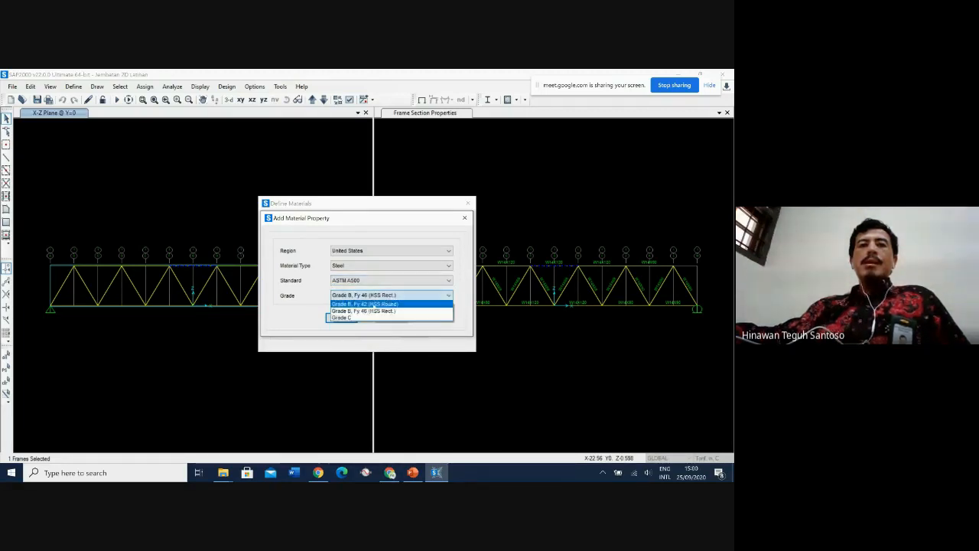
left_click(366, 304)
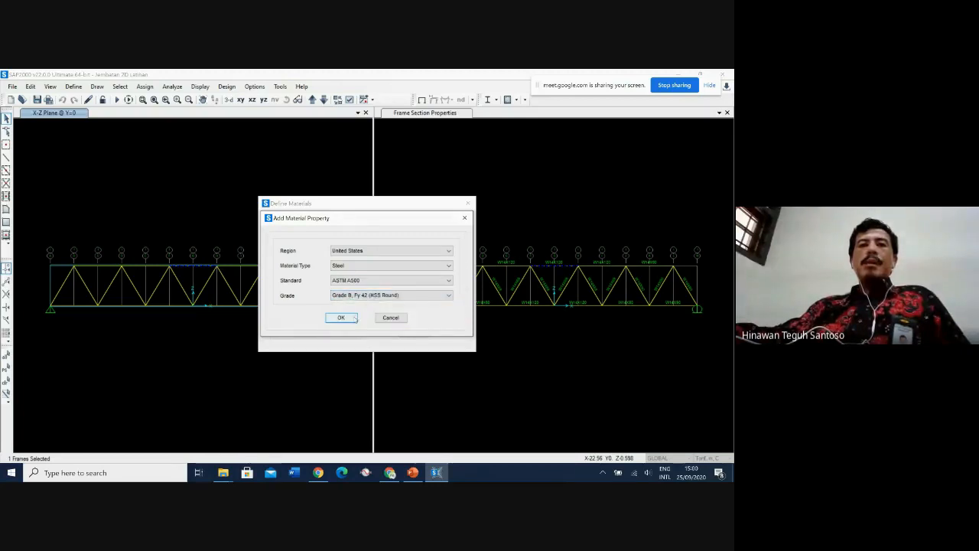
left_click(352, 318)
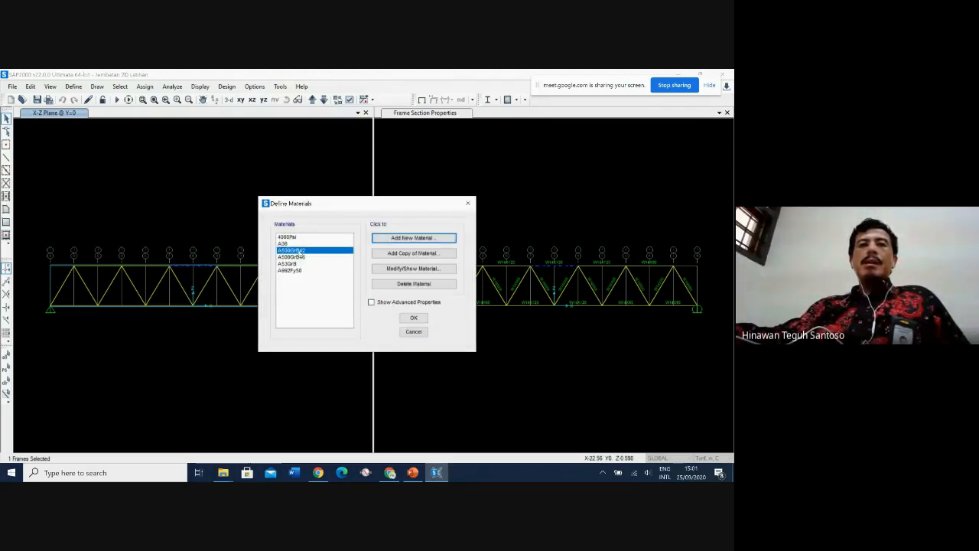
- Compare the yield and tensile stresses of the A500GrB42 and A500GrB46 materials
left_click(413, 269)
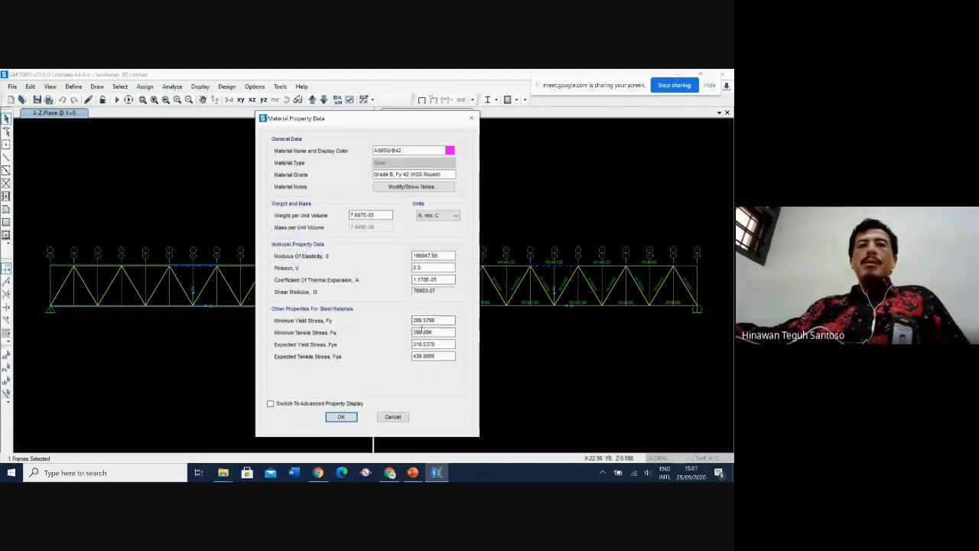
left_click(392, 416)
left_click(309, 257)
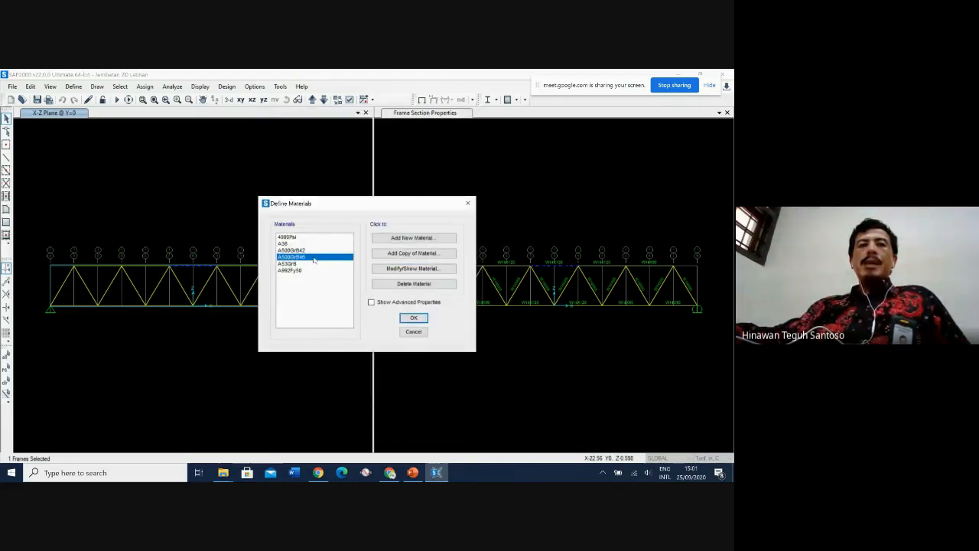
left_click(414, 271)
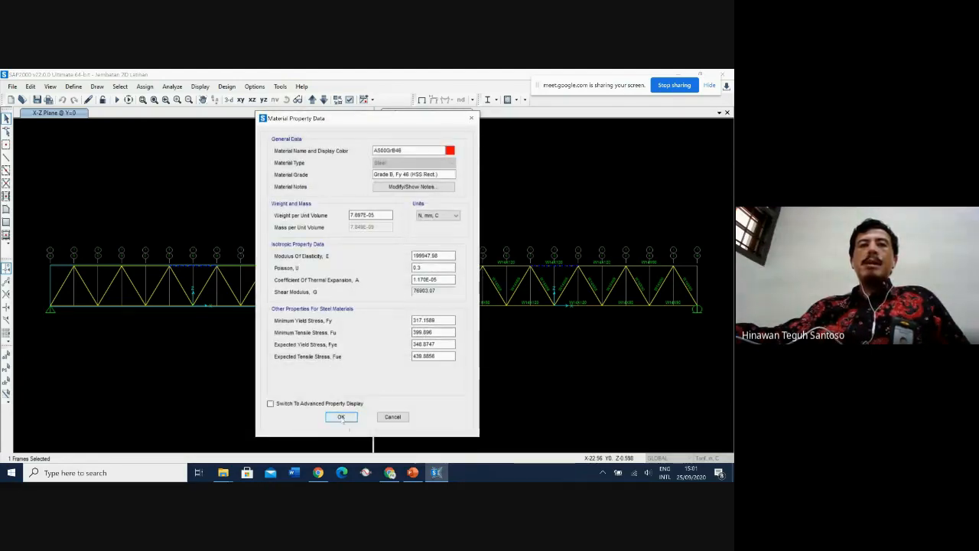
left_click(343, 417)
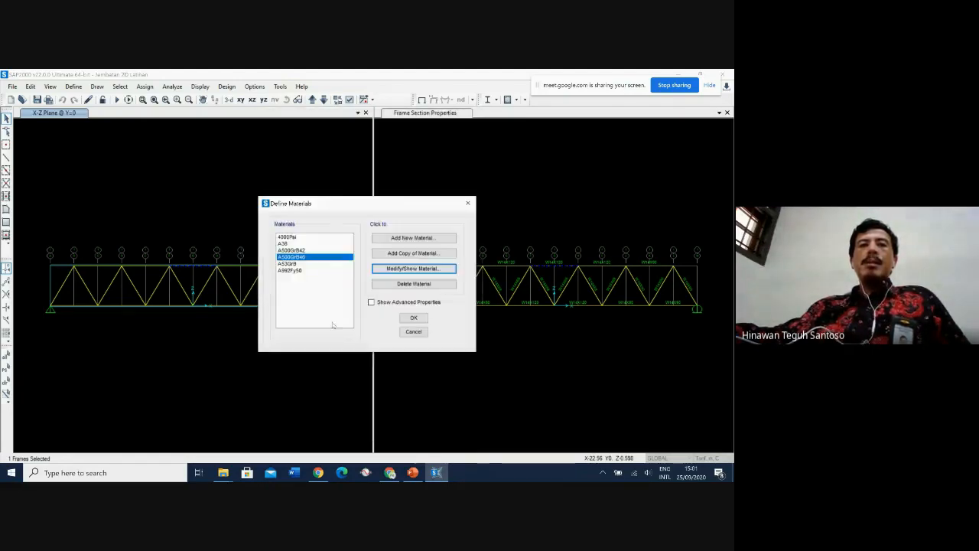
- Delete the A500GrB42 material and accept the material definitions
left_click(292, 250)
left_click(414, 284)
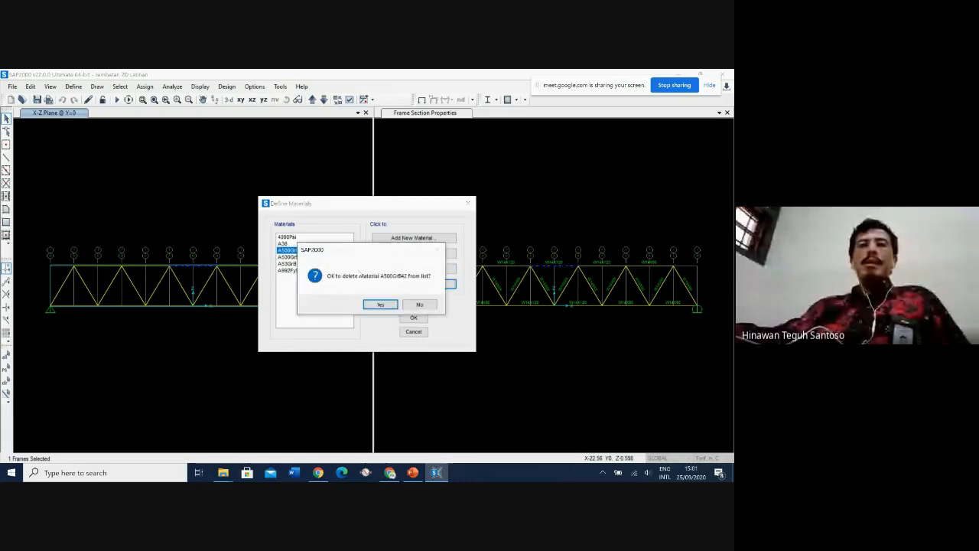
left_click(380, 304)
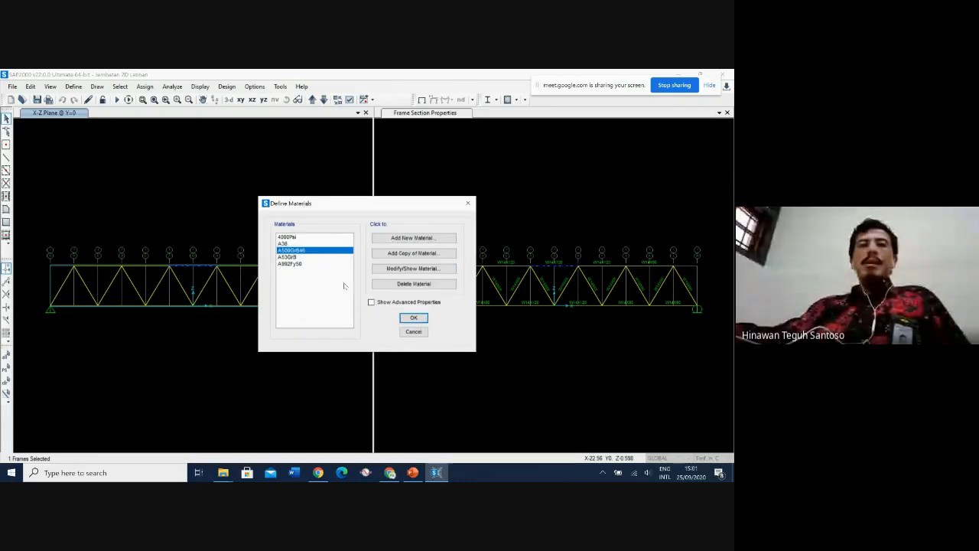
left_click(413, 317)
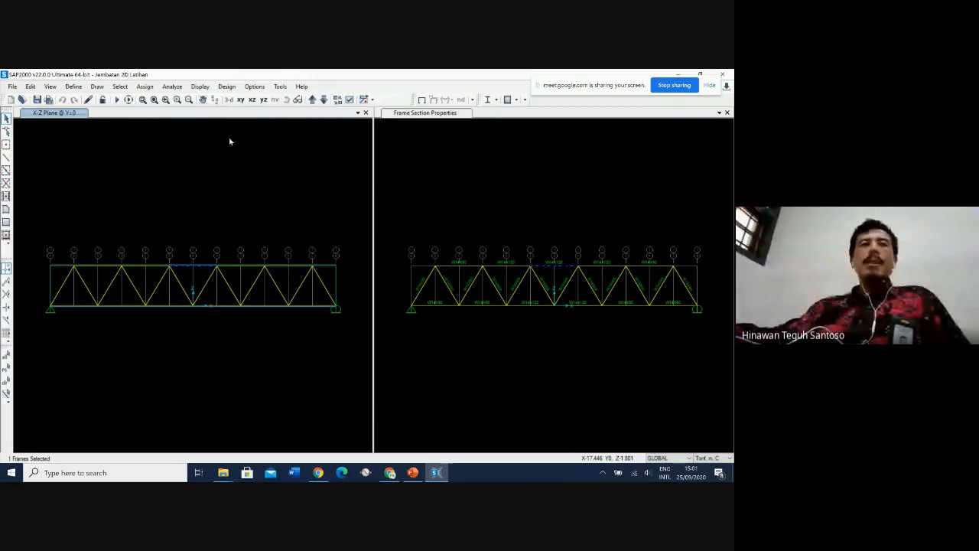
- Set the material of the W14X68 frame section to A500GrB46
left_click(74, 87)
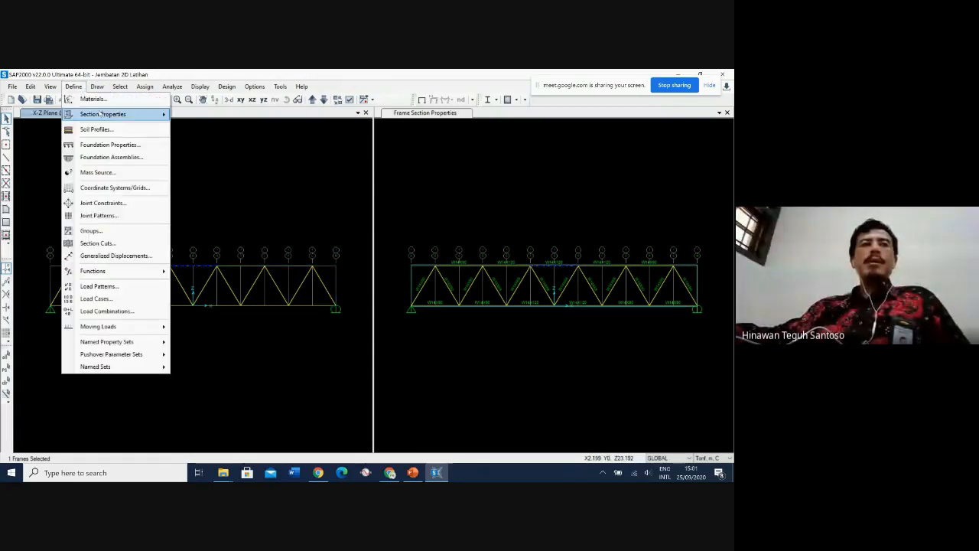
mouse_move(119, 114)
left_click(208, 115)
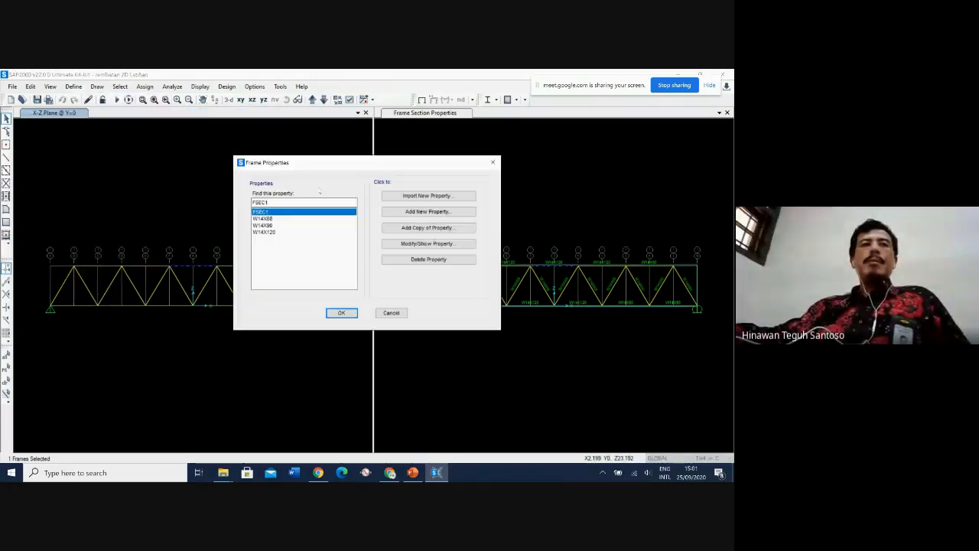
left_click(262, 218)
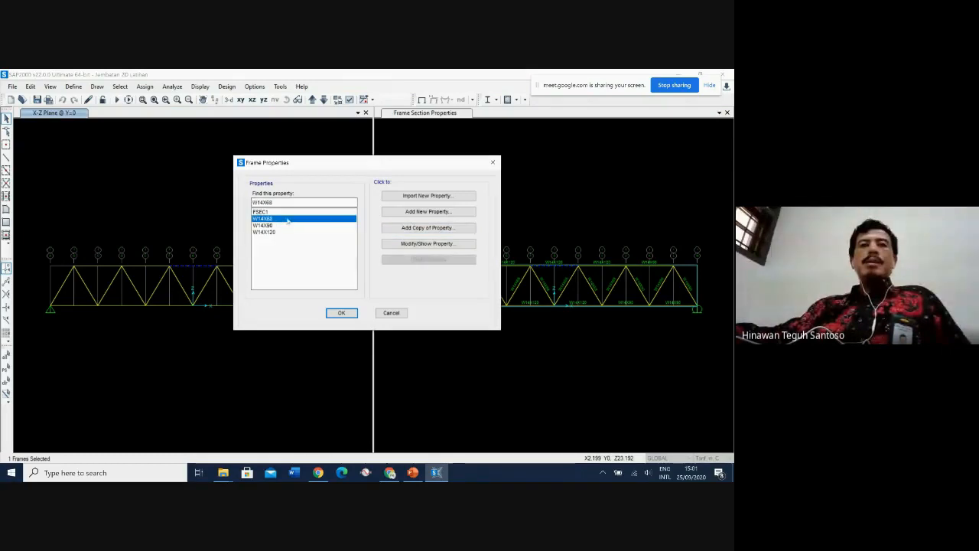
left_click(413, 243)
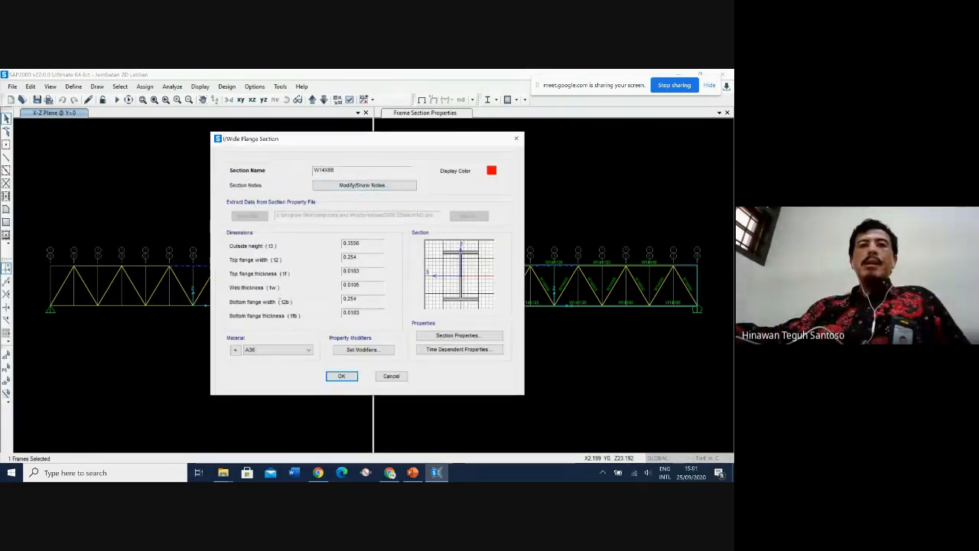
left_click(265, 349)
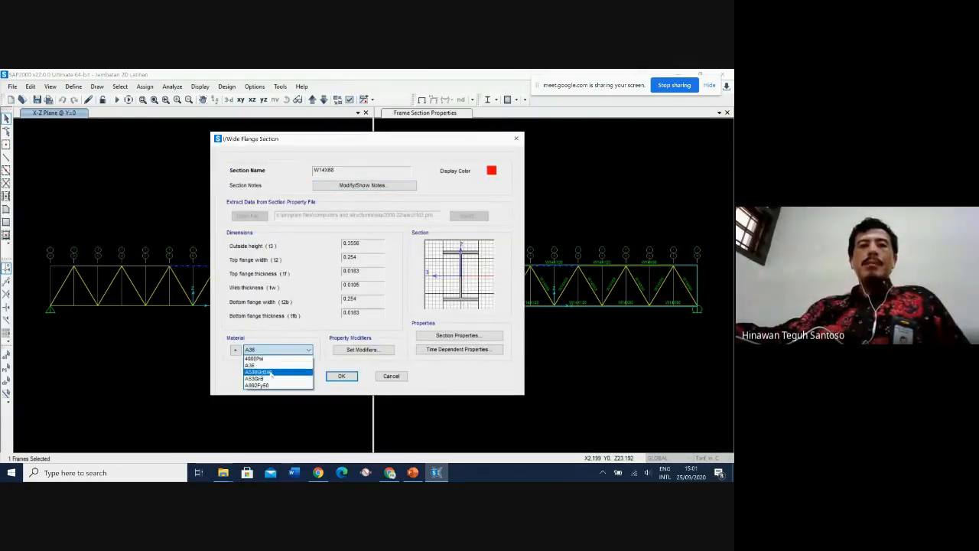
left_click(269, 372)
left_click(341, 376)
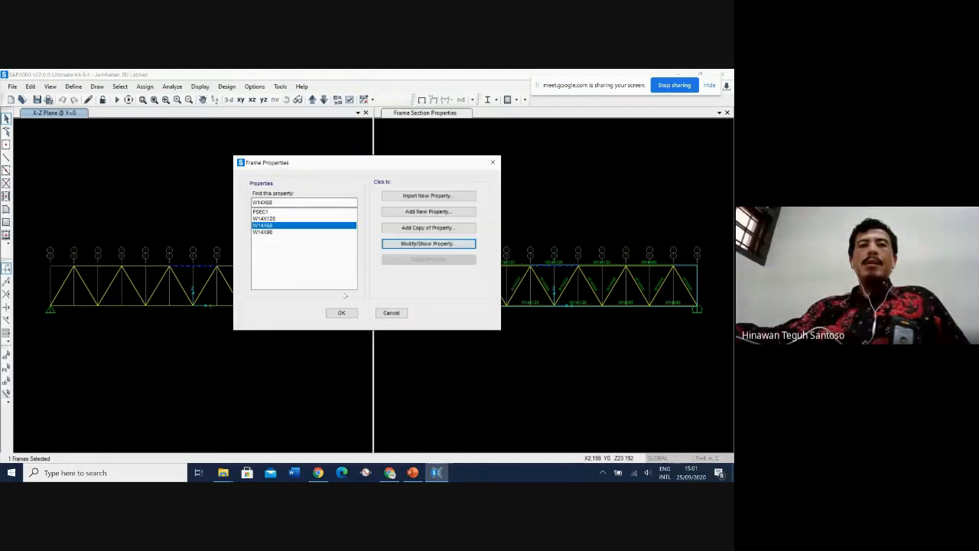
- Set the material of the W14X120 frame section to A500GrB46
left_click(281, 218)
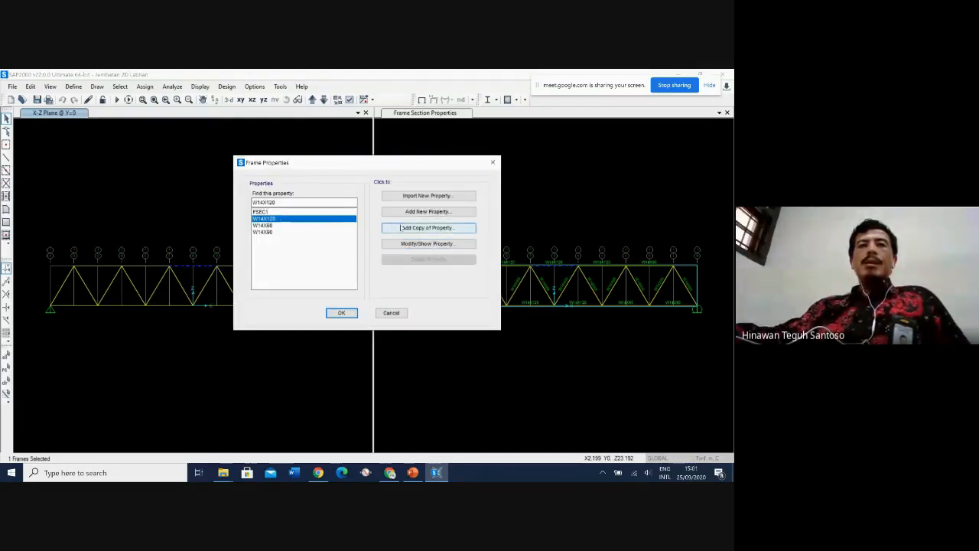
left_click(415, 243)
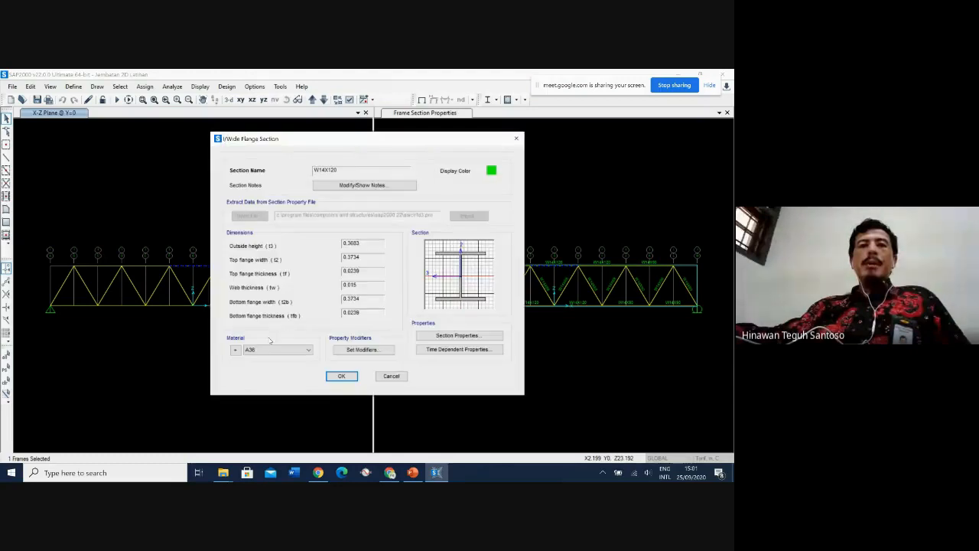
left_click(266, 349)
left_click(267, 370)
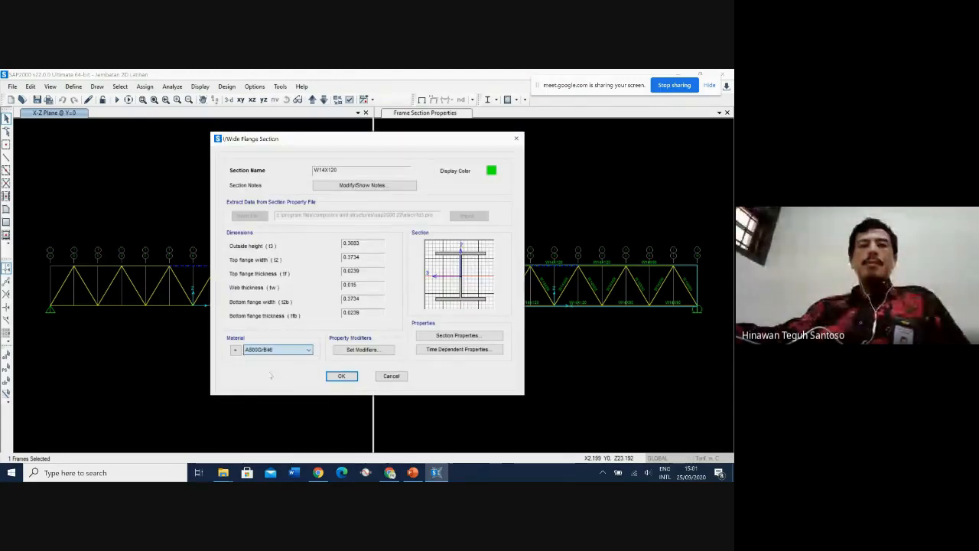
left_click(341, 376)
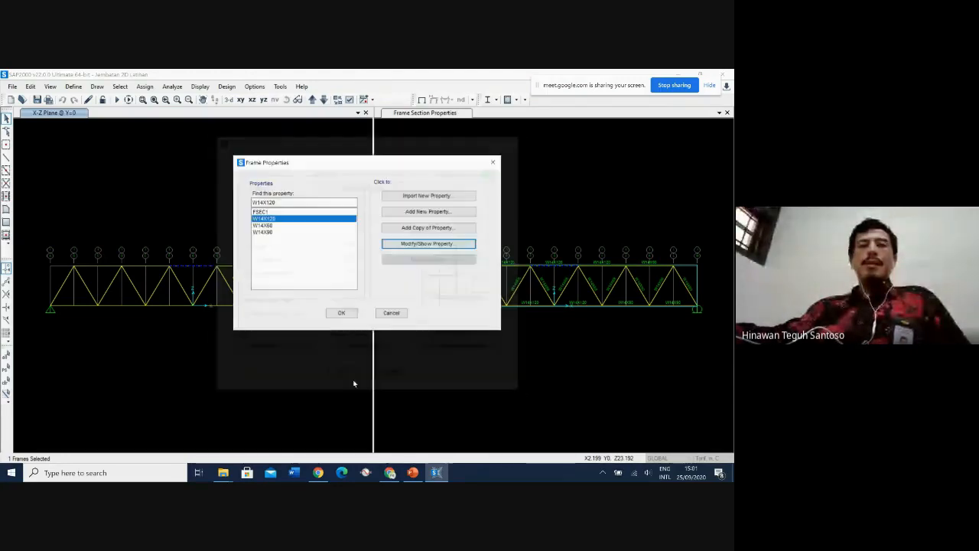
- Set the material of the W14X90 frame section to A500GrB46 and accept the frame properties
left_click(272, 234)
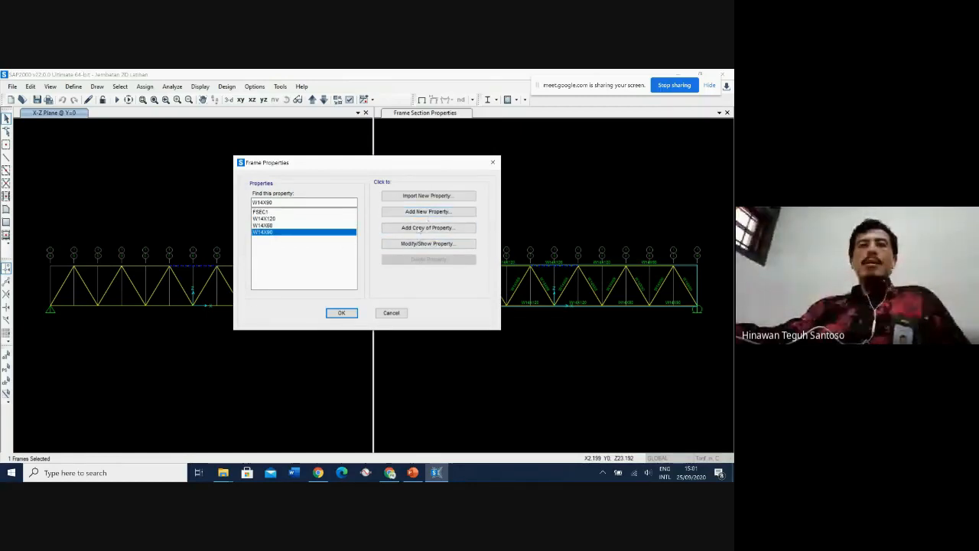
left_click(427, 243)
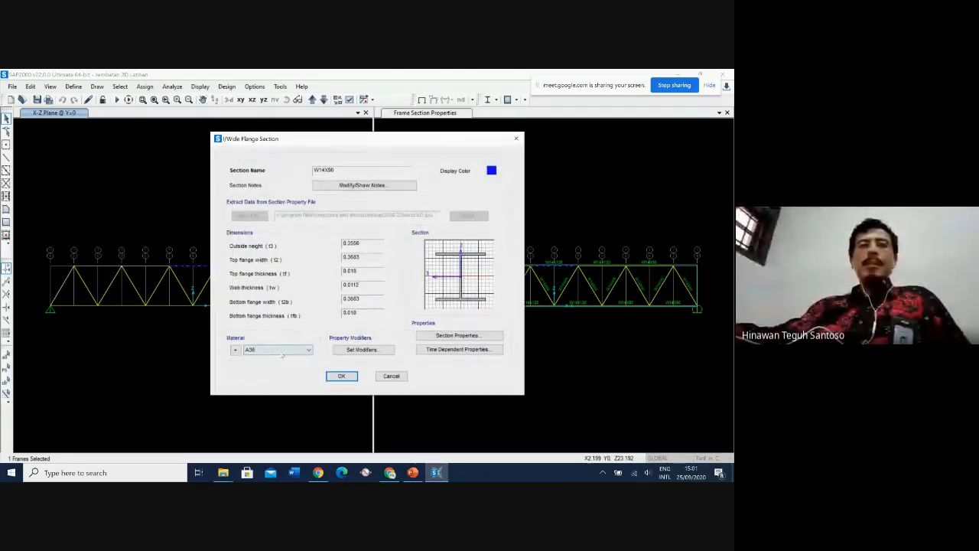
left_click(282, 349)
left_click(275, 378)
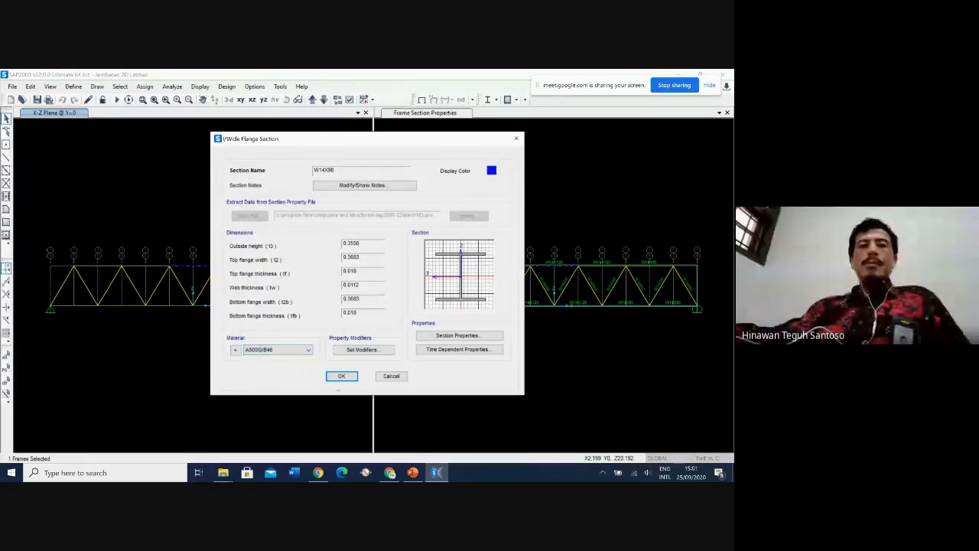
left_click(342, 376)
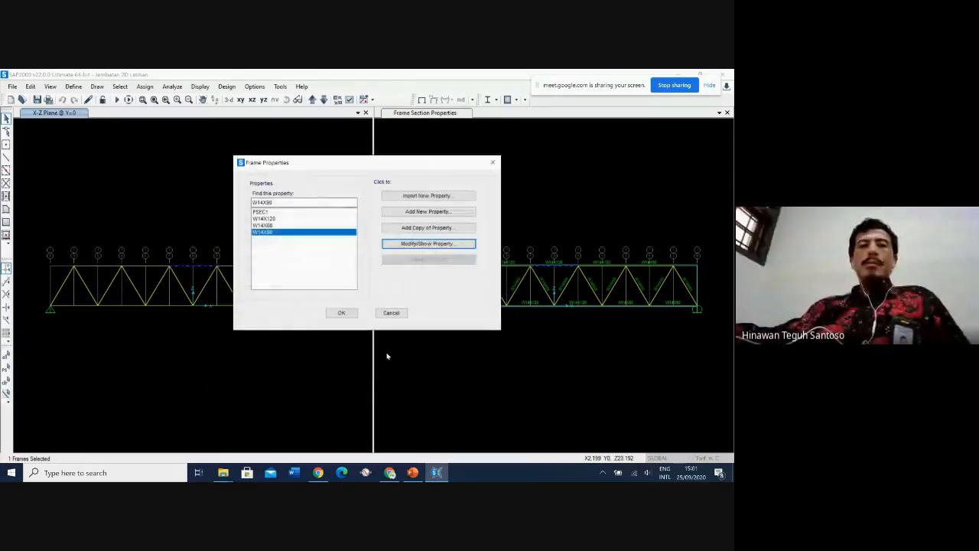
left_click(341, 313)
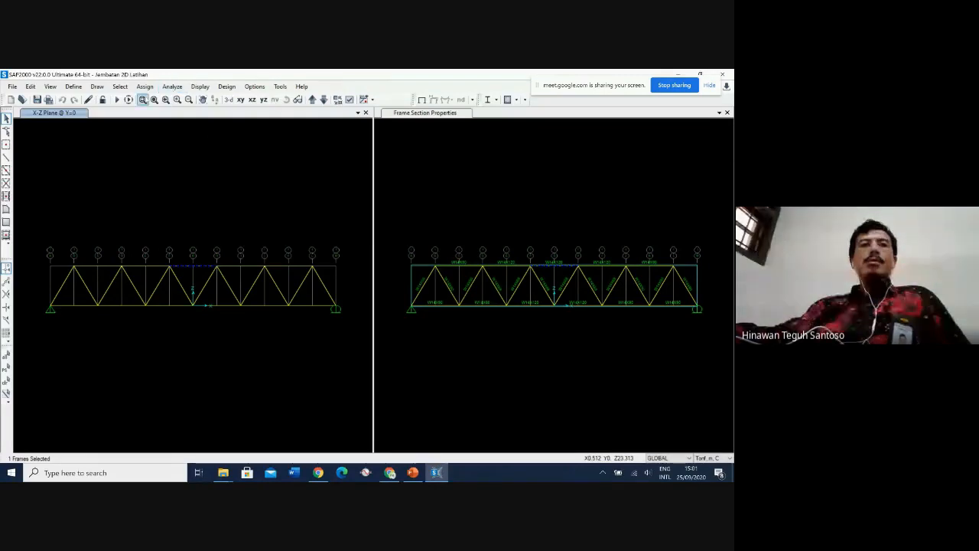
- Run the analysis of the load cases and start the steel frame design check of the truss
left_click(117, 99)
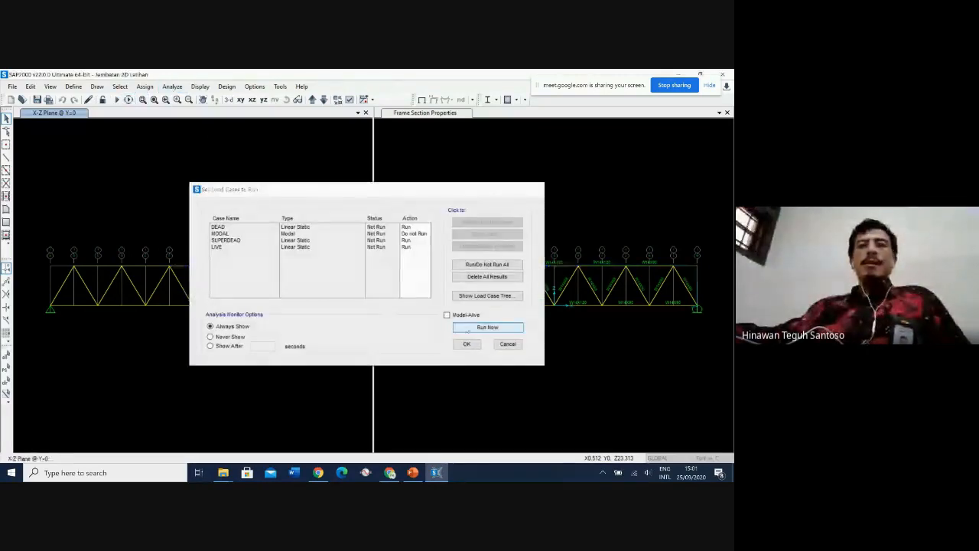
left_click(468, 330)
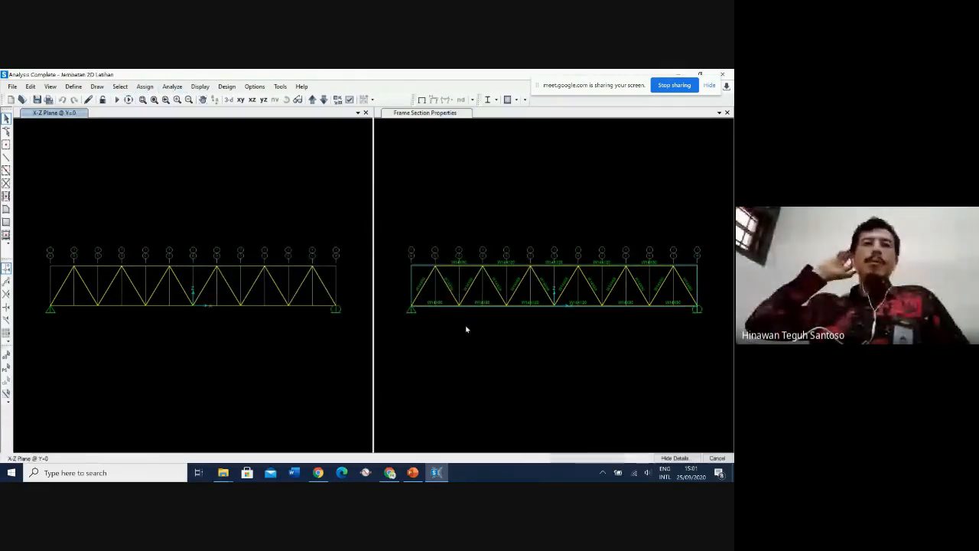
left_click(227, 86)
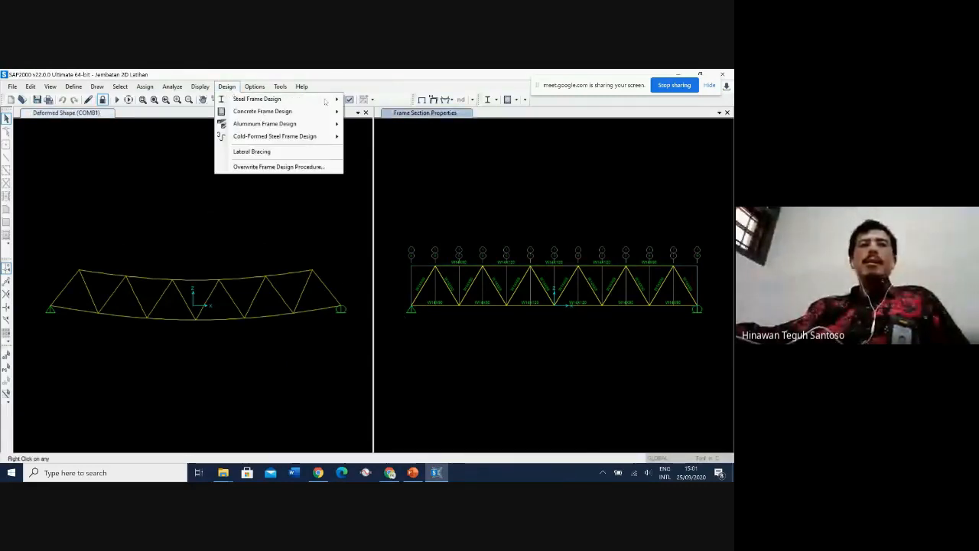
mouse_move(328, 98)
left_click(390, 183)
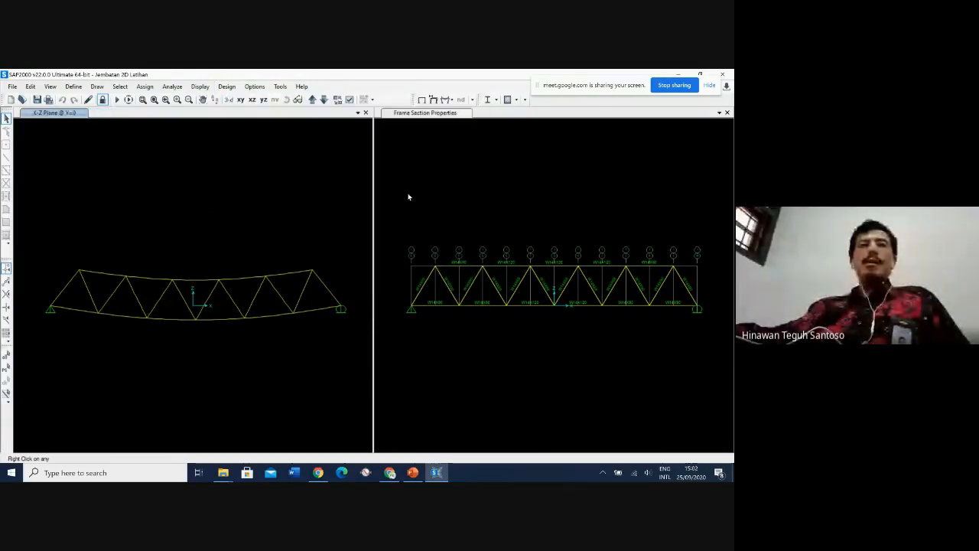
- Review the steel stress check ratios along the middle top chord member for COMB1
left_click(173, 260)
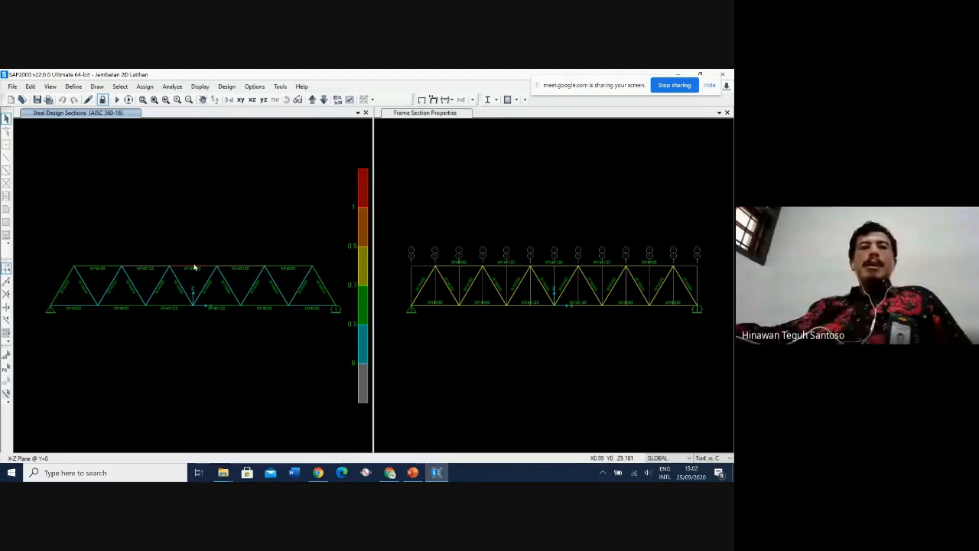
left_click(194, 267)
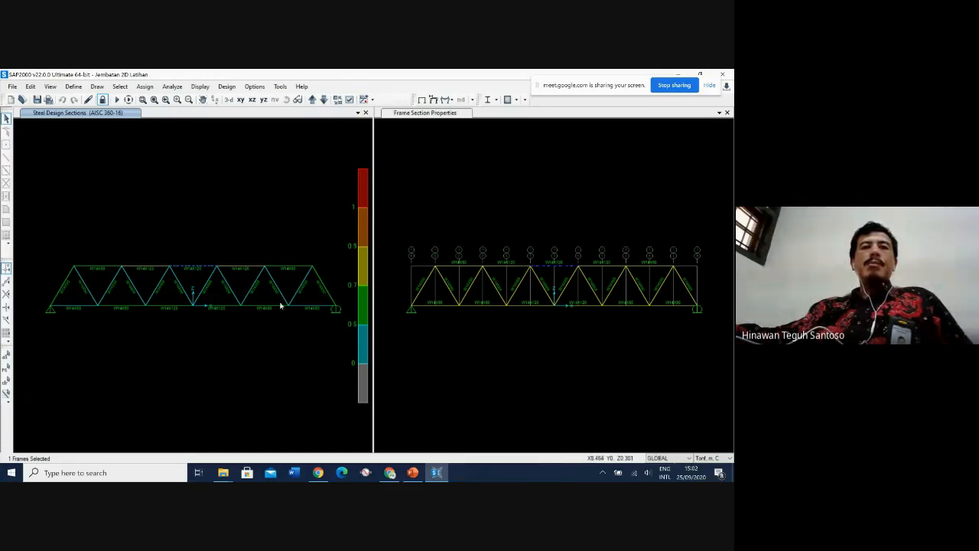
right_click(203, 269)
scroll(290, 289, "up", 10)
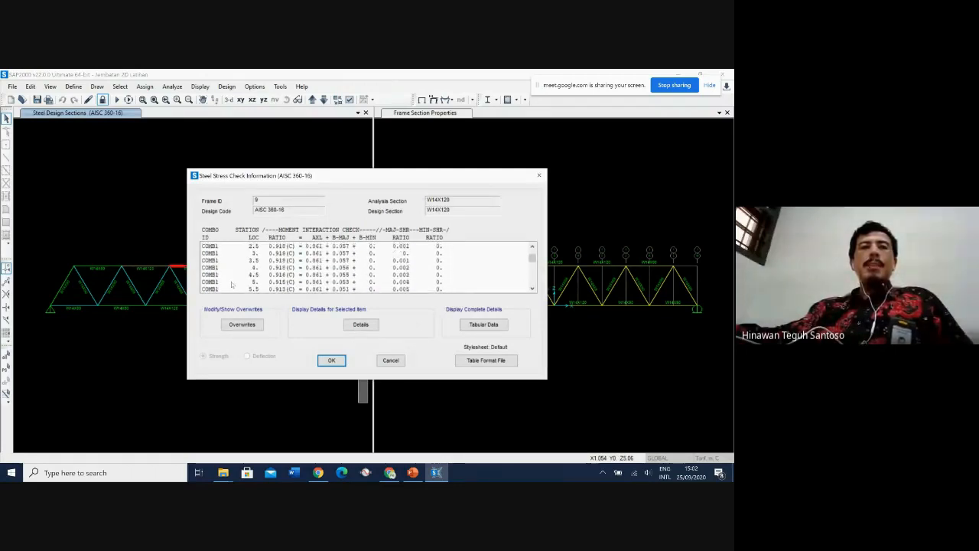
scroll(233, 283, "down", 2)
scroll(238, 277, "up", 2)
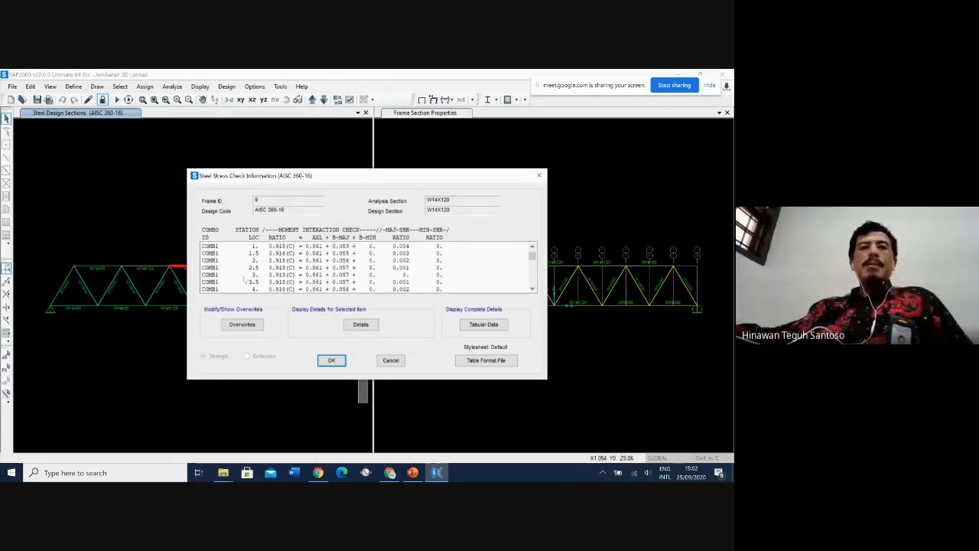
- Examine the detailed AISC 360-16 stress check data at station 3 of the top chord member, and close the check without changes
left_click(256, 277)
left_click(357, 325)
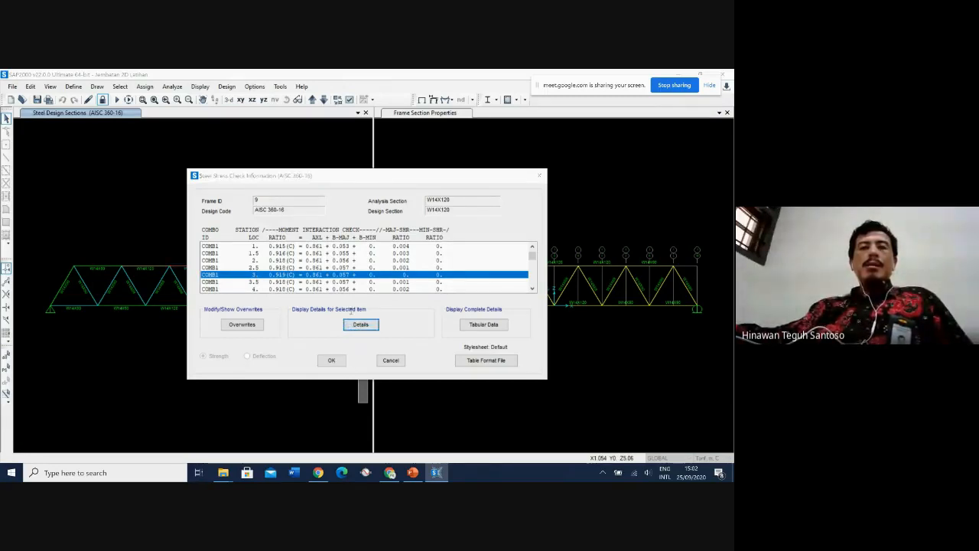
scroll(260, 298, "down", 5)
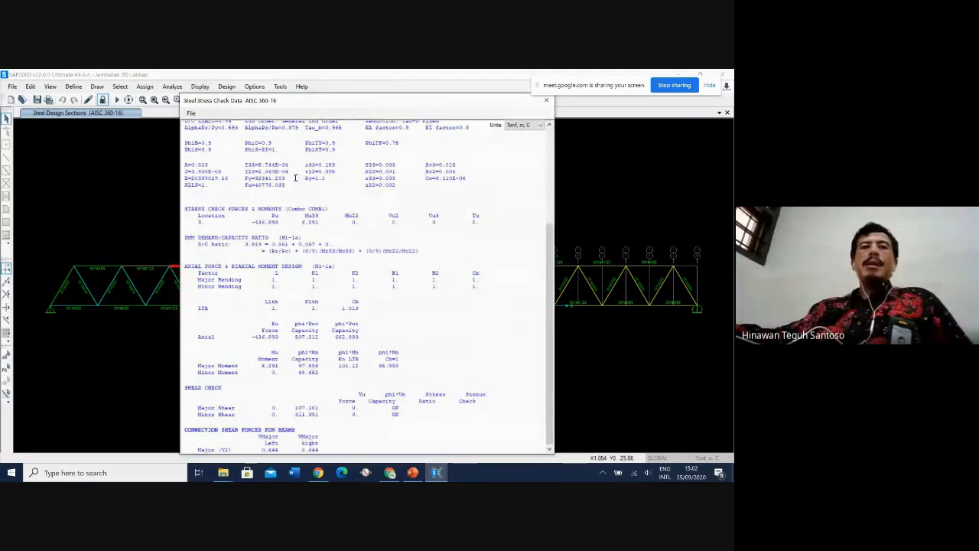
left_click_drag(294, 101, 359, 97)
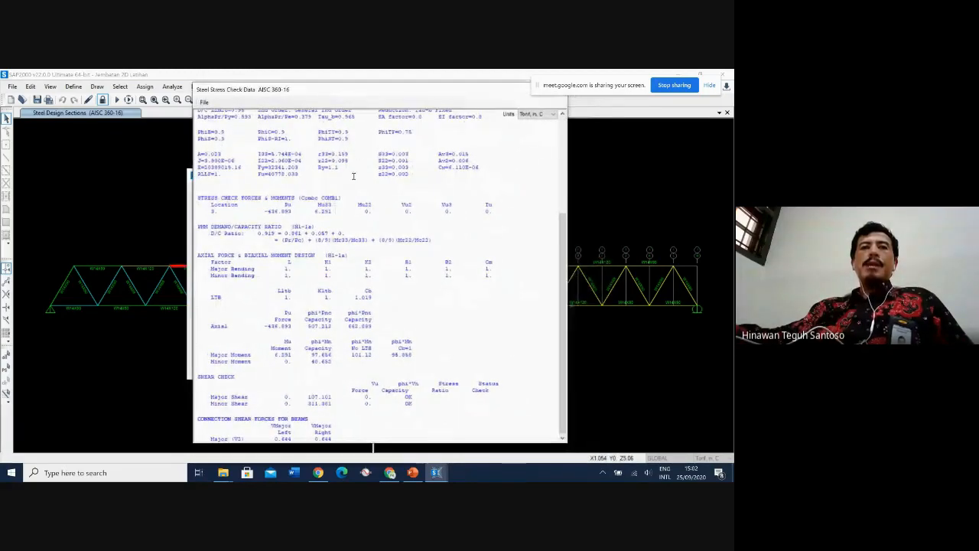
left_click_drag(547, 92, 505, 95)
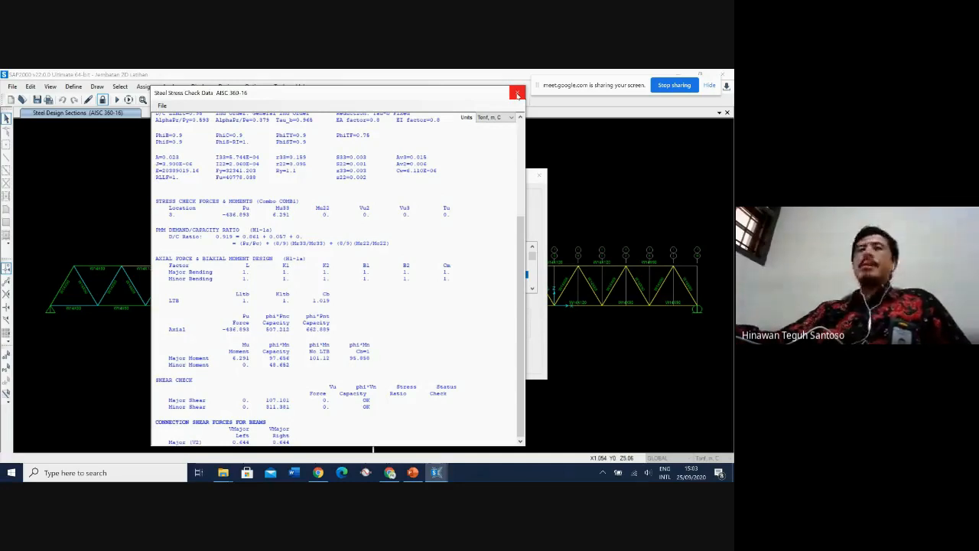
left_click(517, 94)
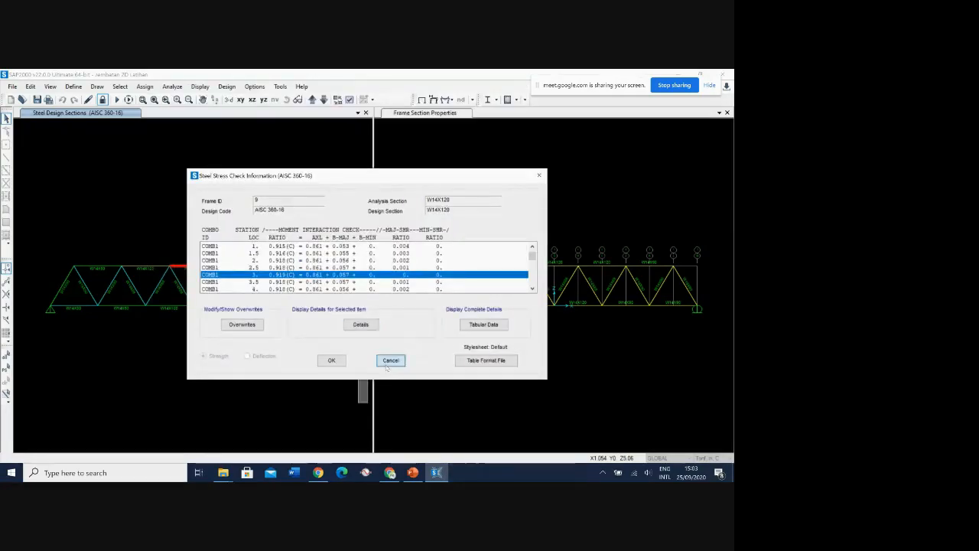
left_click(386, 364)
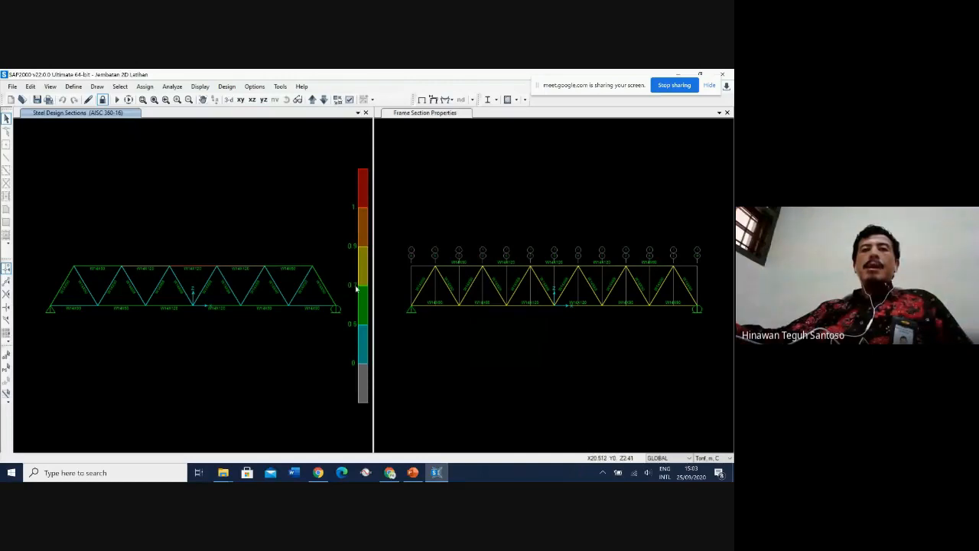